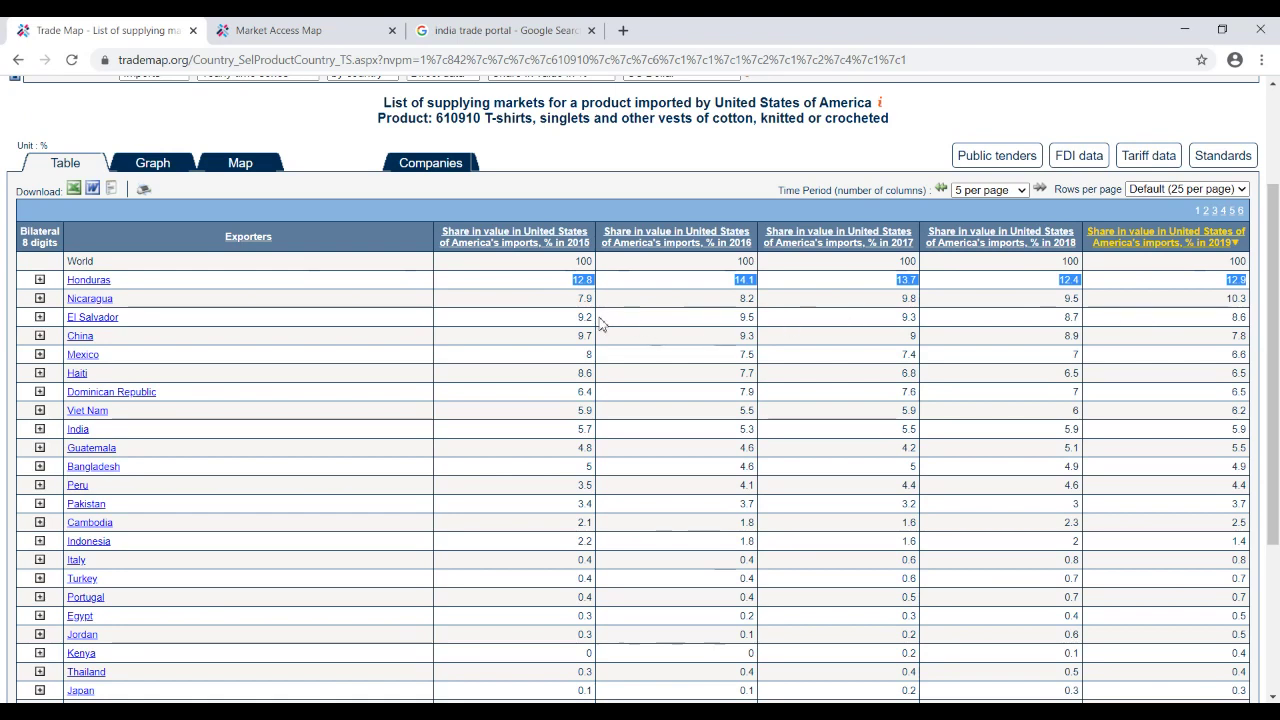
# - Highlight the 2015–2019 import share figures row by row for Nicaragua, El Salvador, China and India
pyautogui.moveTo(565, 310); pyautogui.dragTo(1243, 312)
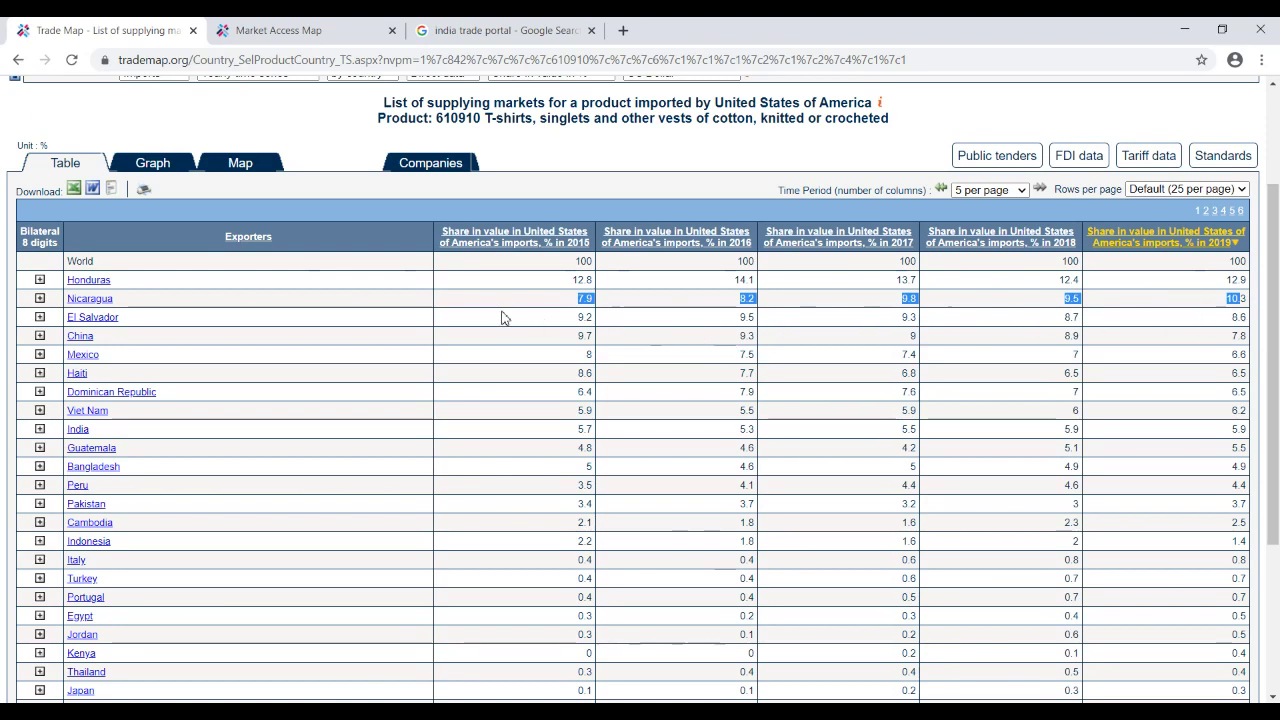
pyautogui.moveTo(503, 314); pyautogui.dragTo(1185, 330)
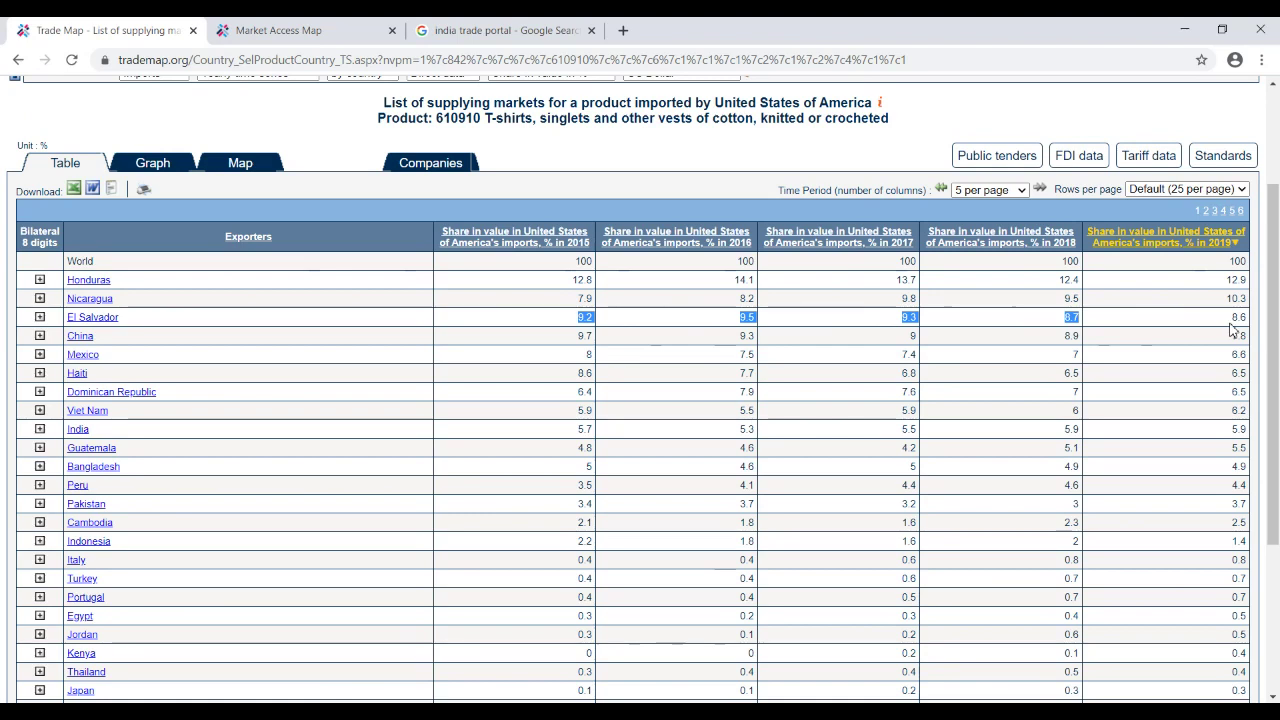
pyautogui.click(556, 341)
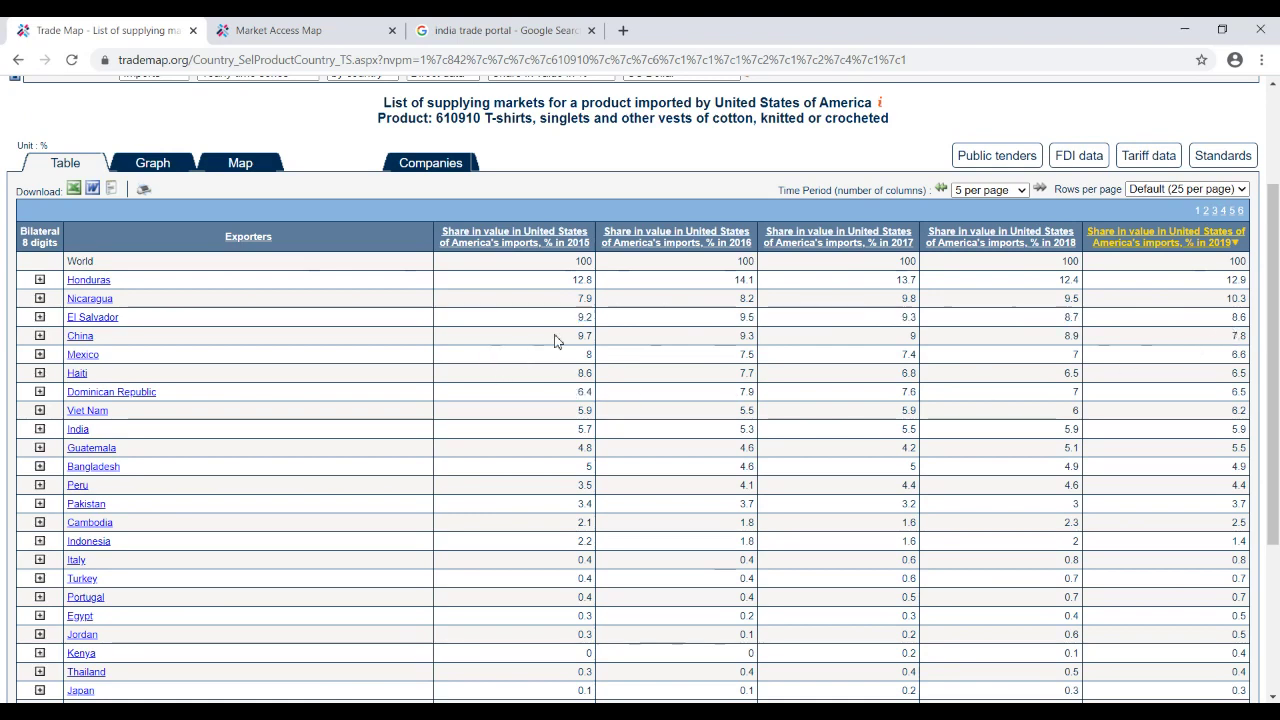
pyautogui.moveTo(556, 341); pyautogui.dragTo(1237, 337)
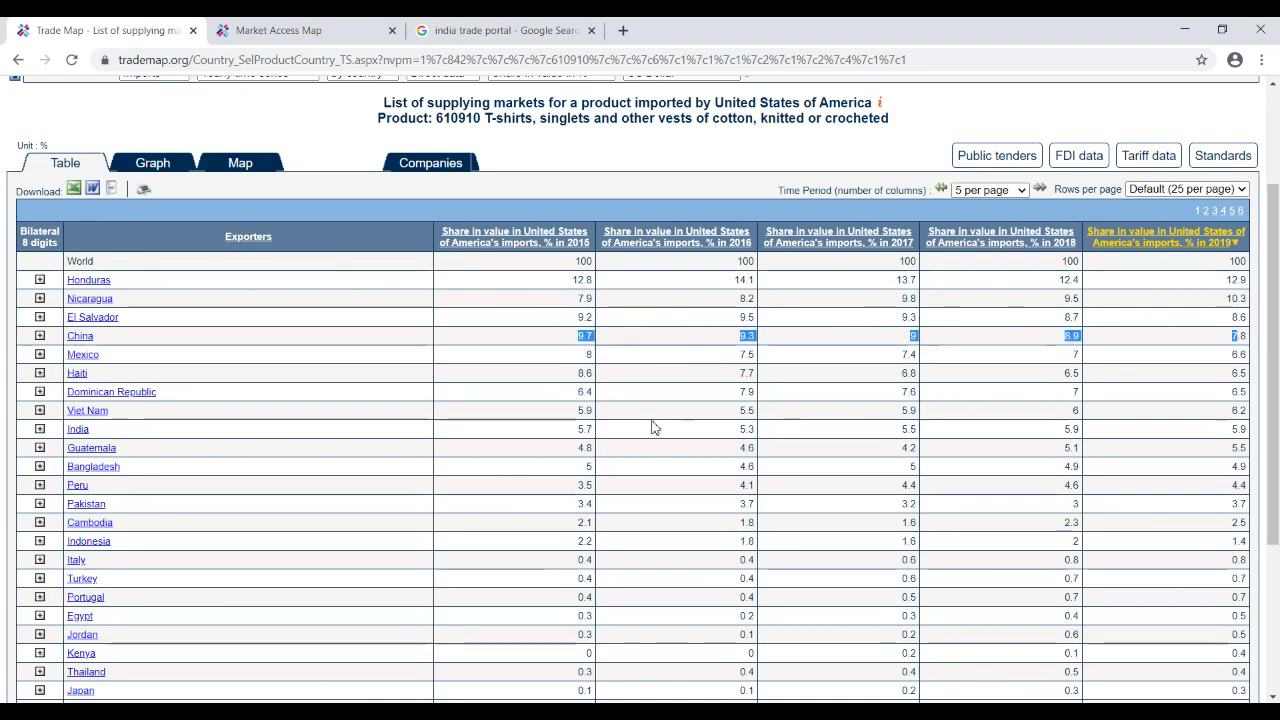
pyautogui.moveTo(585, 428); pyautogui.dragTo(1237, 429)
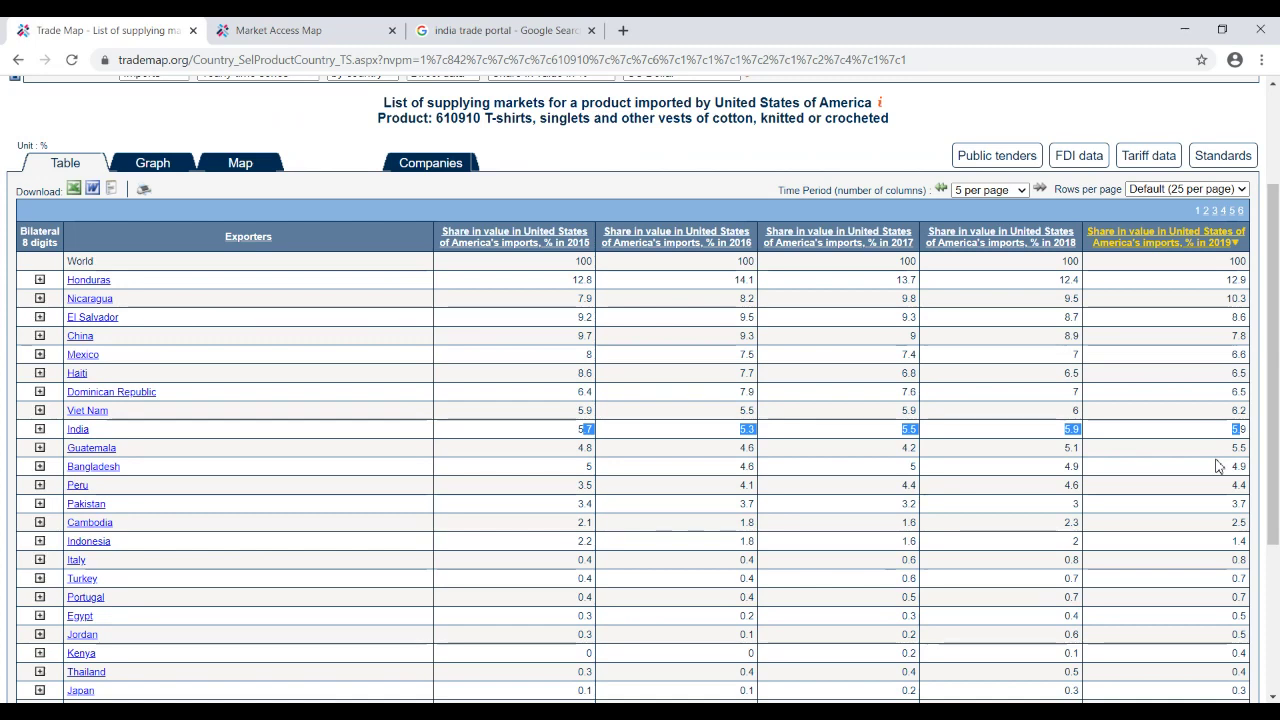
# - Switch the table's indicator to Unit values and highlight India's 2015–2019 imported unit values
pyautogui.scroll(1, 341, 230)
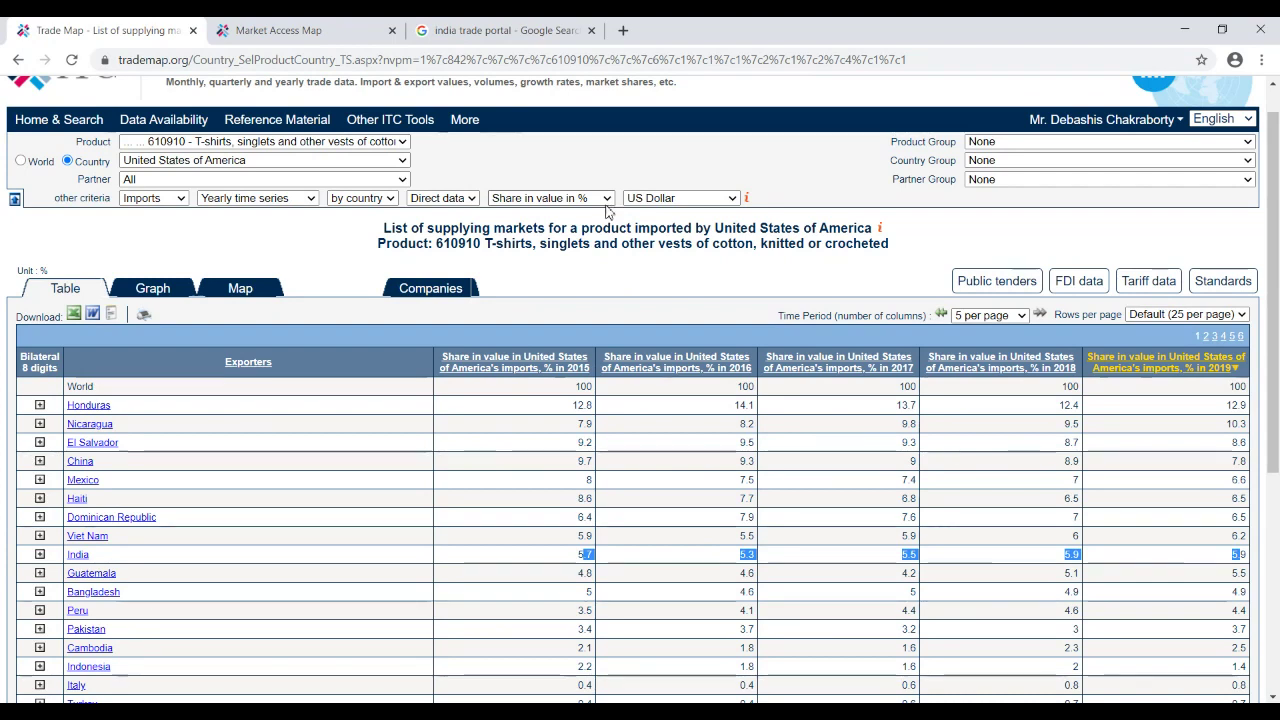
pyautogui.press('Down')
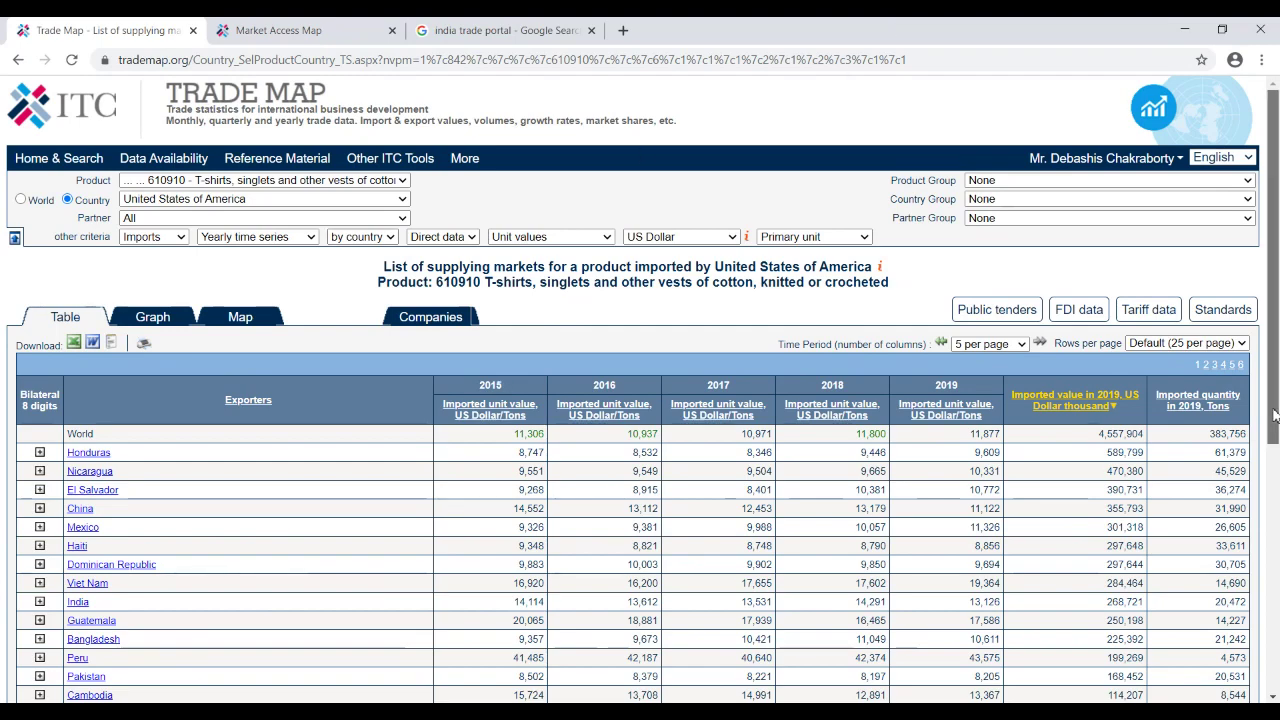
pyautogui.moveTo(1275, 415); pyautogui.dragTo(1275, 540)
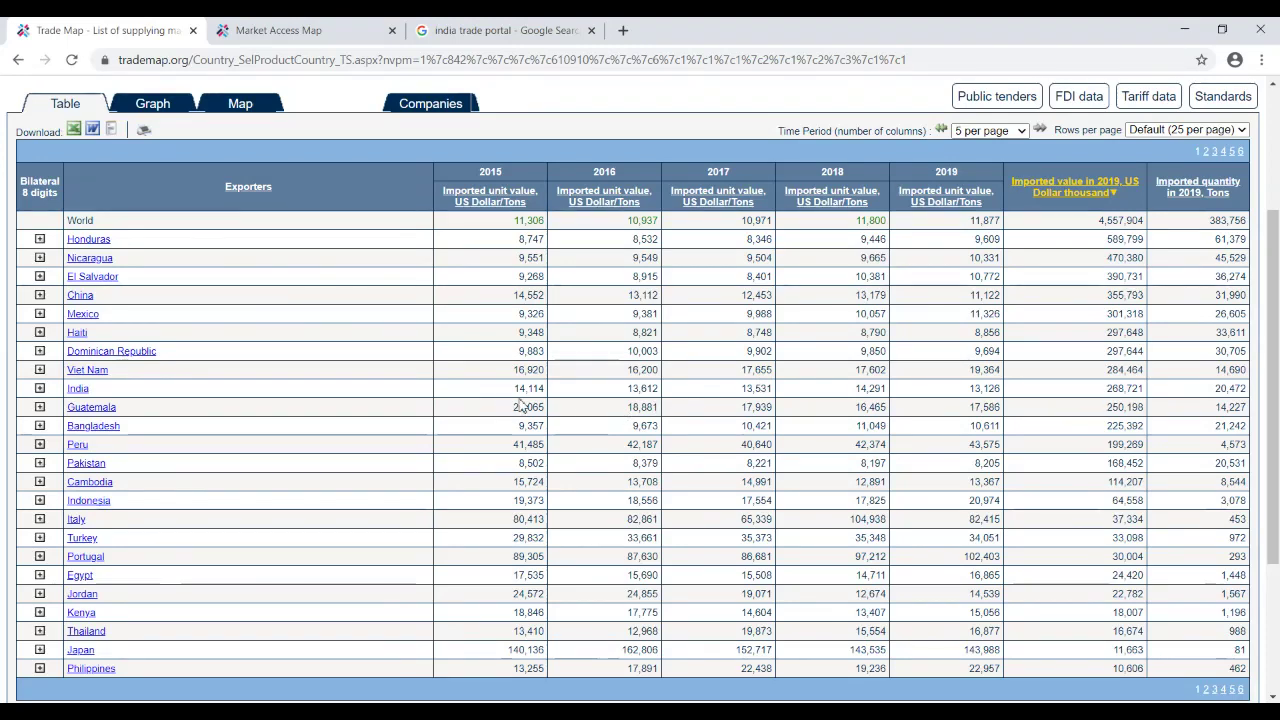
pyautogui.moveTo(502, 396); pyautogui.dragTo(1110, 400)
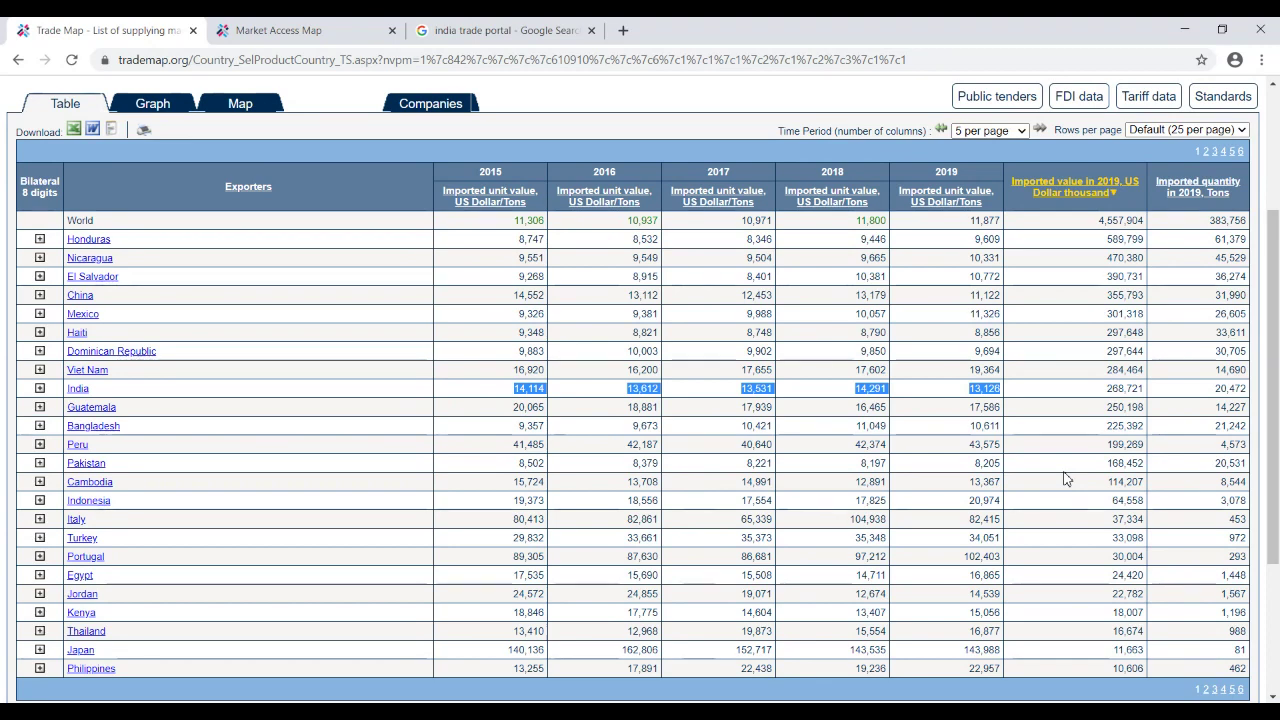
# - Switch to the Market Access Map site and log in with the account's e-mail address and password
pyautogui.click(279, 33)
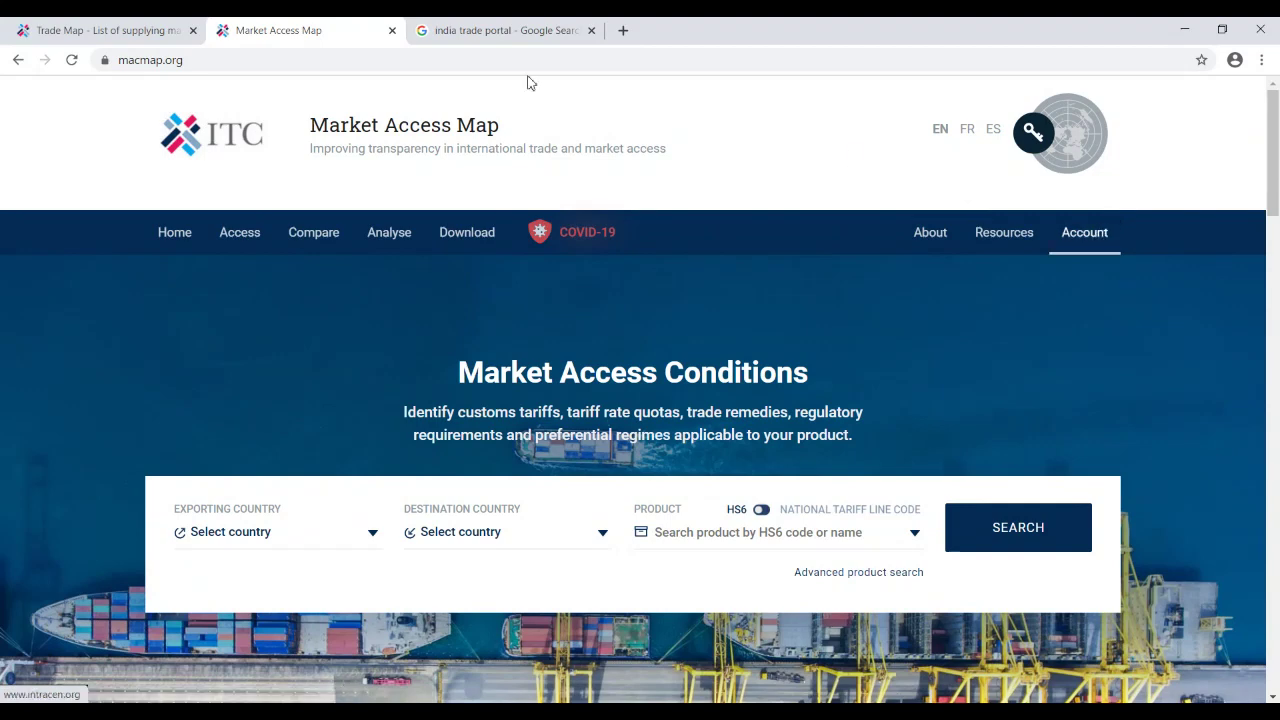
pyautogui.click(1093, 240)
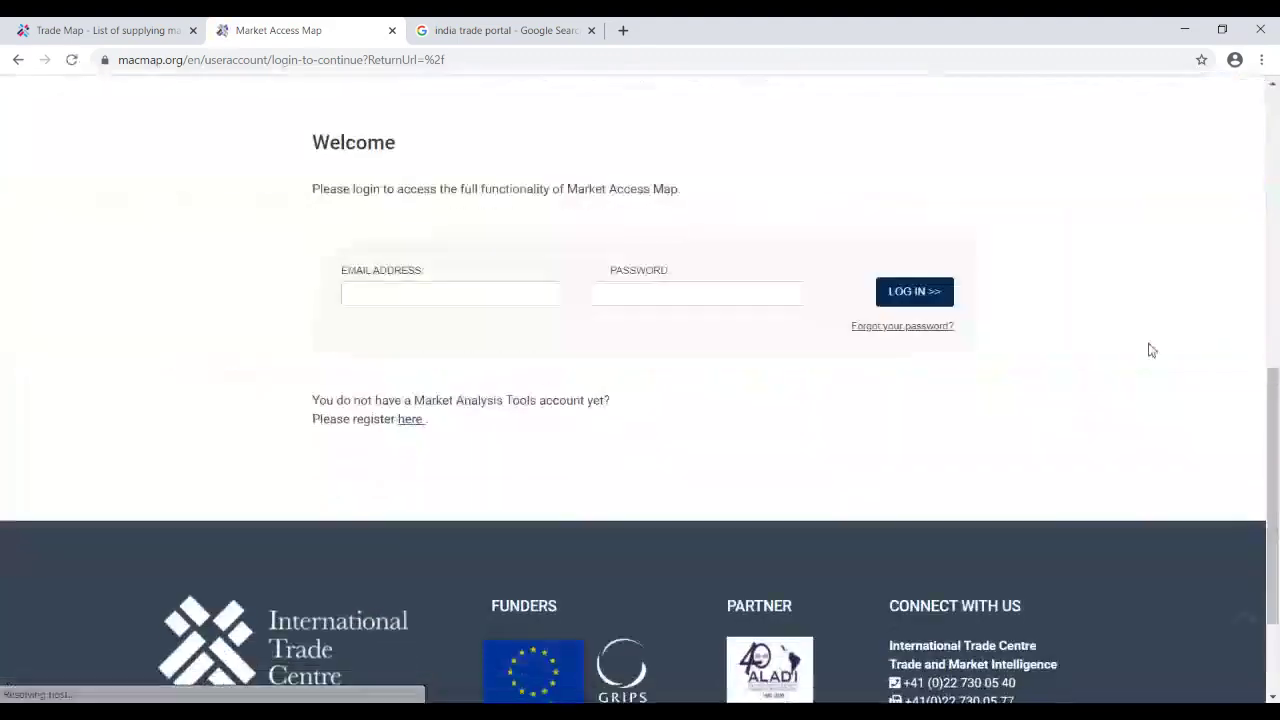
pyautogui.click(429, 290)
pyautogui.click(430, 330)
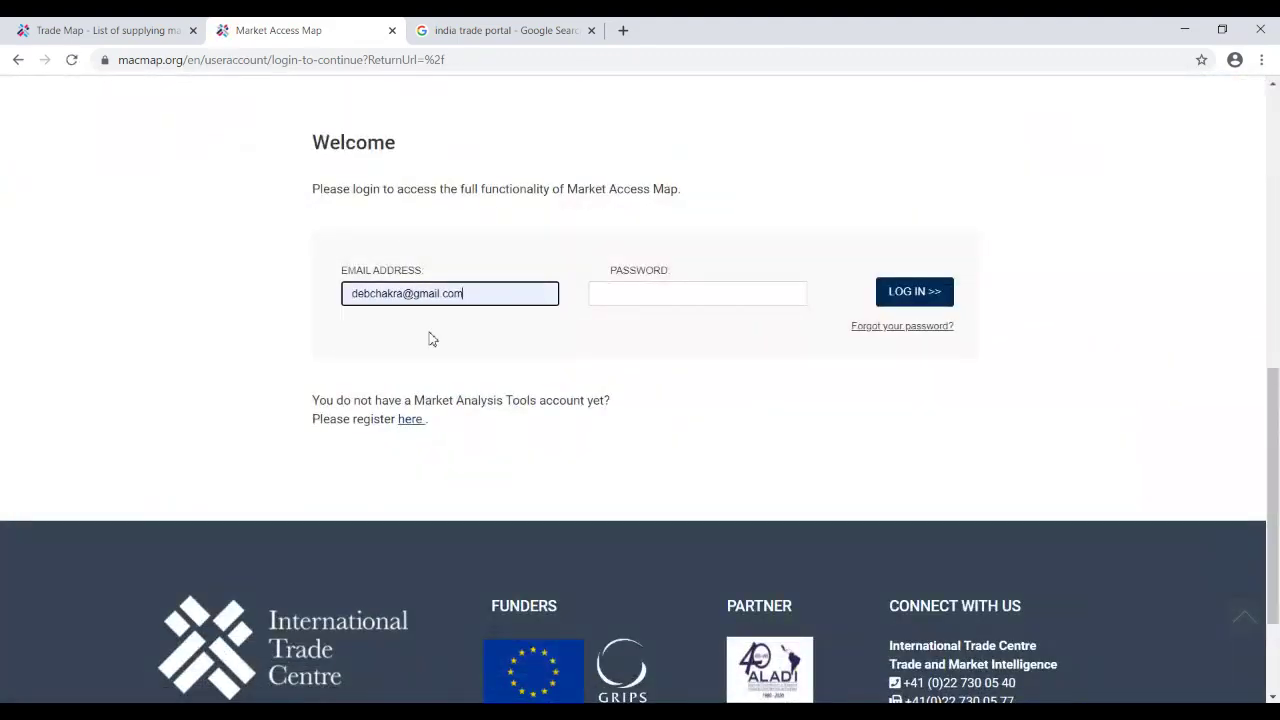
pyautogui.click(635, 293)
pyautogui.write('•••')
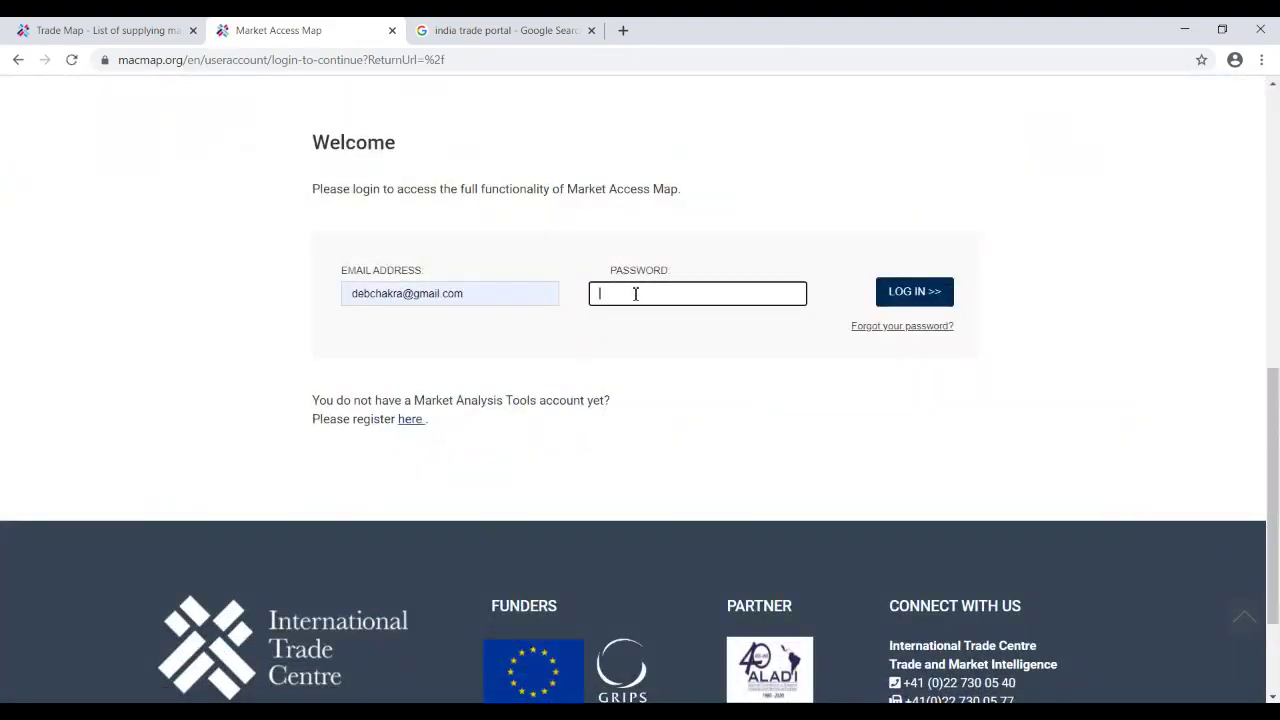
pyautogui.write('••••••')
pyautogui.press('Return')
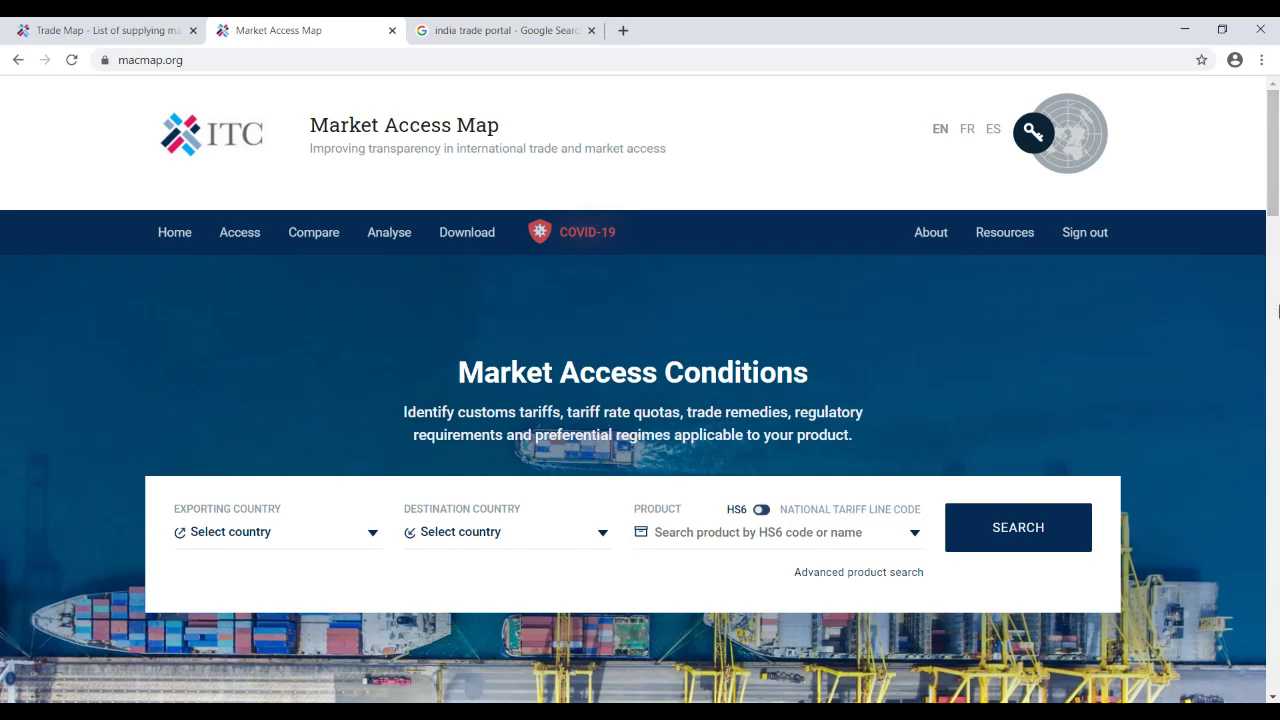
# - Open the Compare Markets query and set the exporting country to India
pyautogui.moveTo(308, 239)
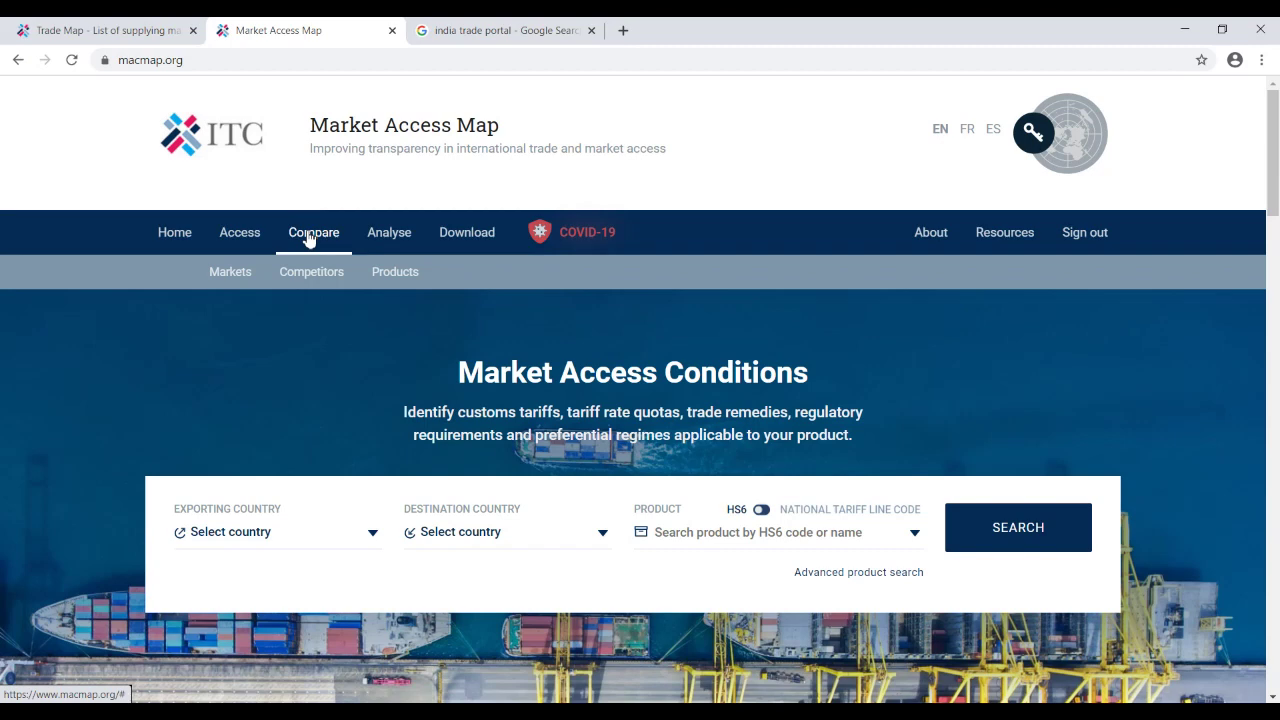
pyautogui.click(230, 280)
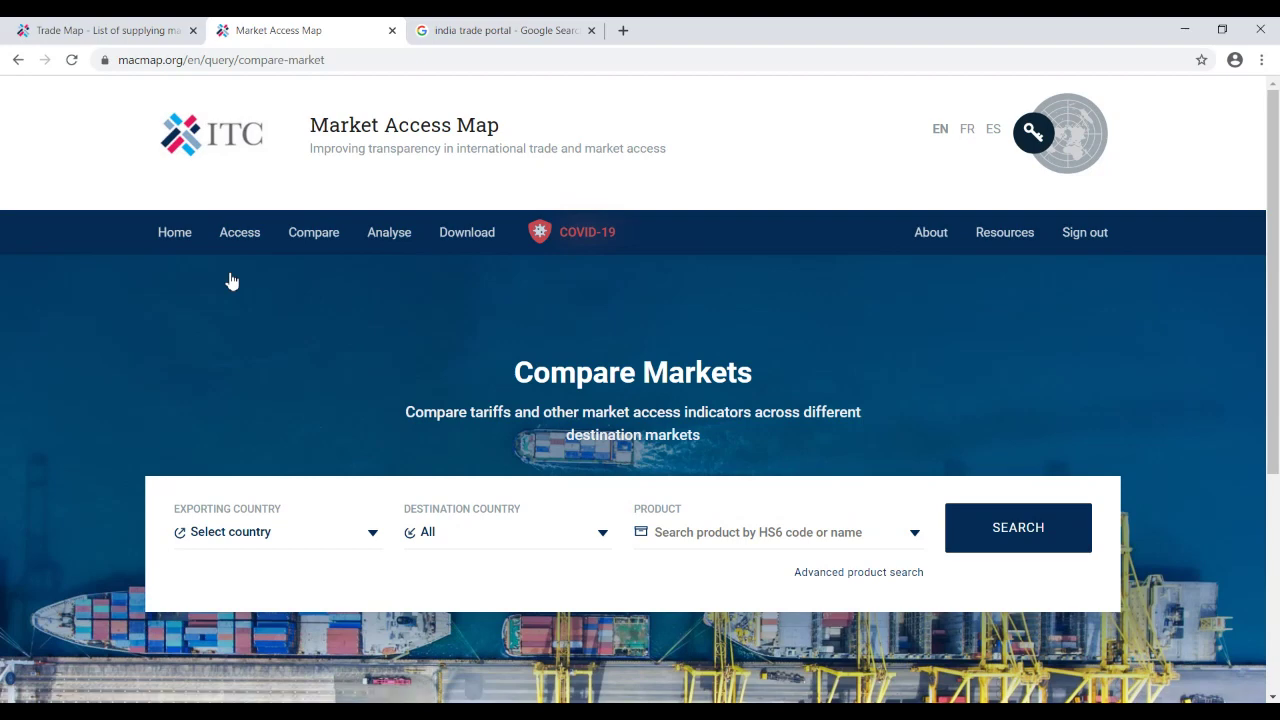
pyautogui.click(205, 541)
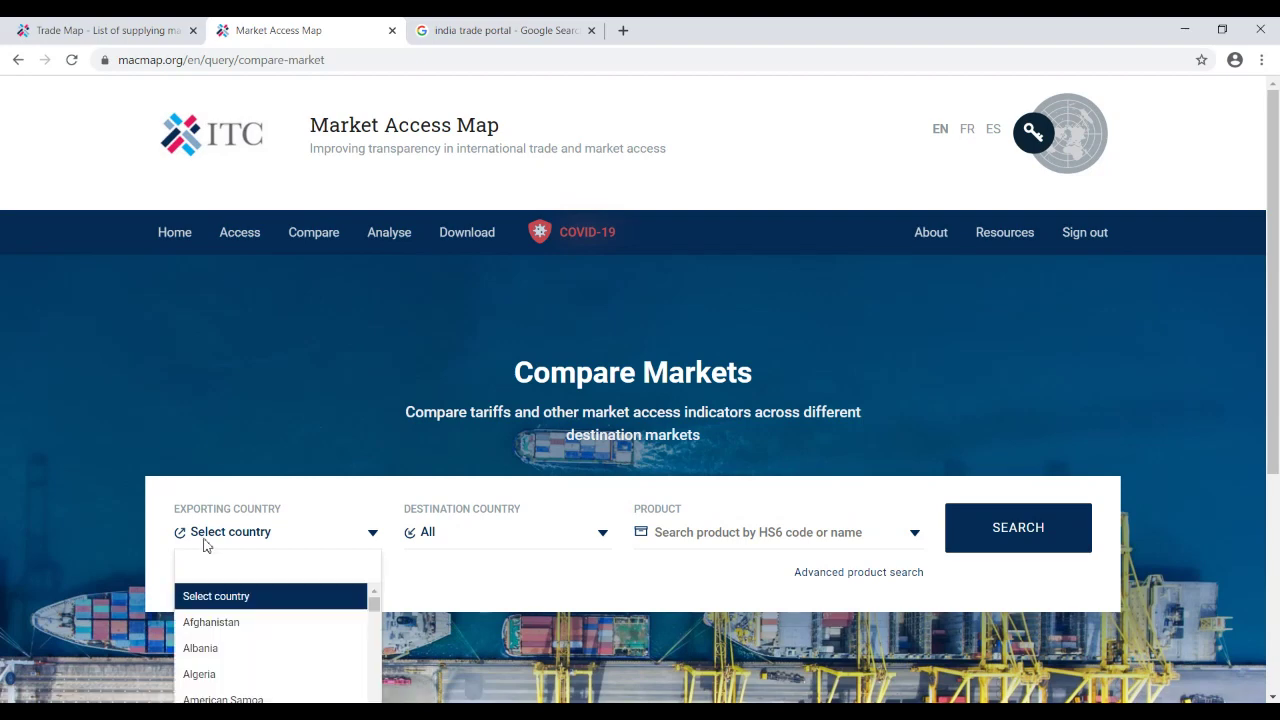
pyautogui.write('india')
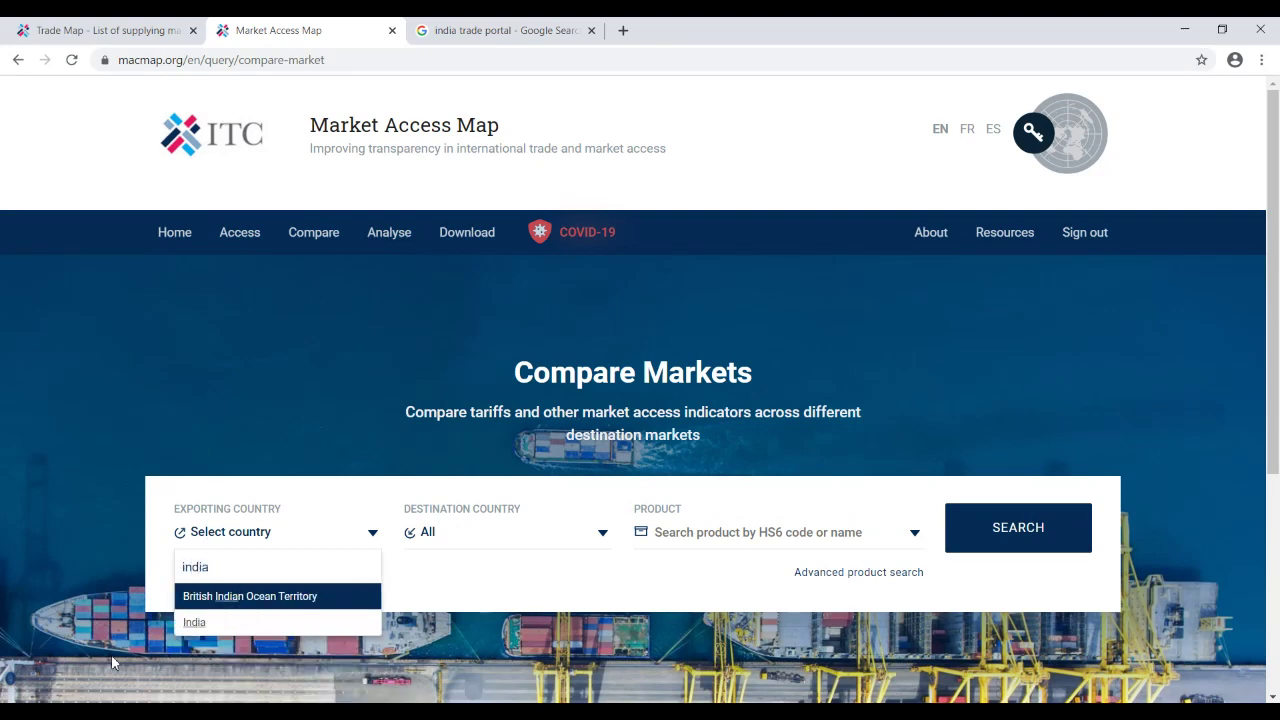
pyautogui.click(205, 624)
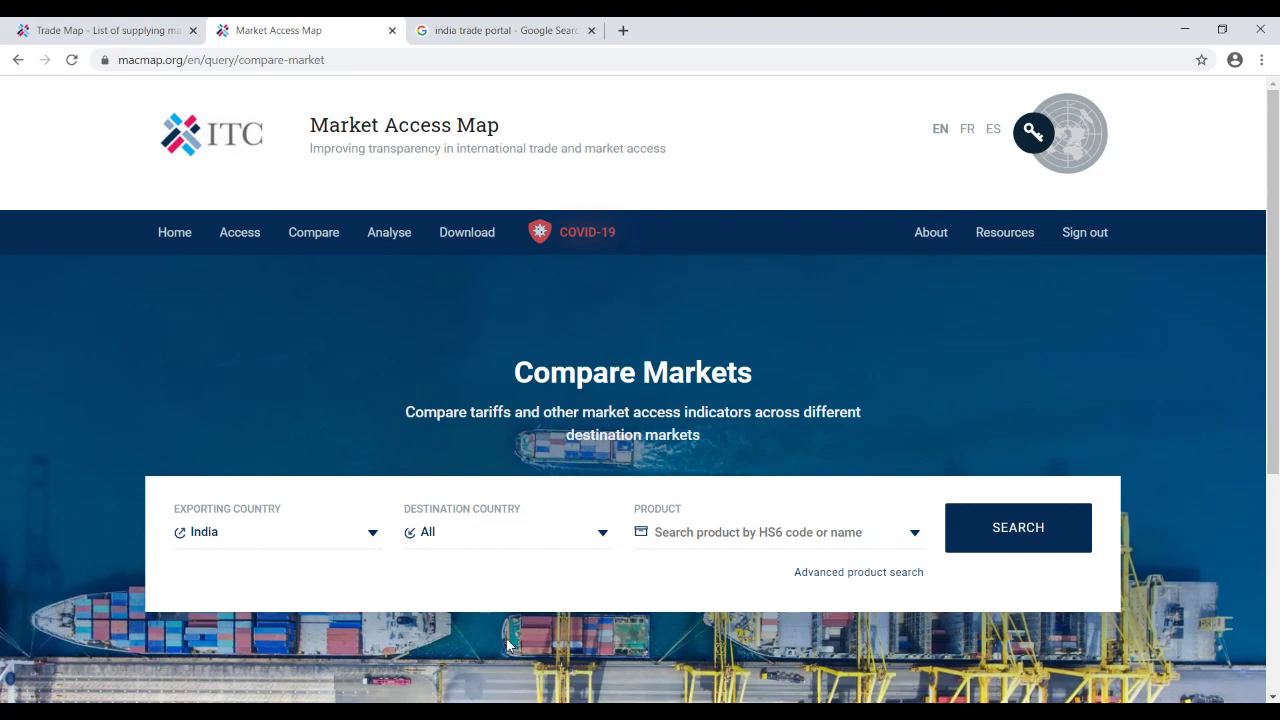
# - Set the product to 610910 cotton T-shirts, singlets and other vests, and run the search for all destination countries
pyautogui.click(685, 538)
pyautogui.write('61091')
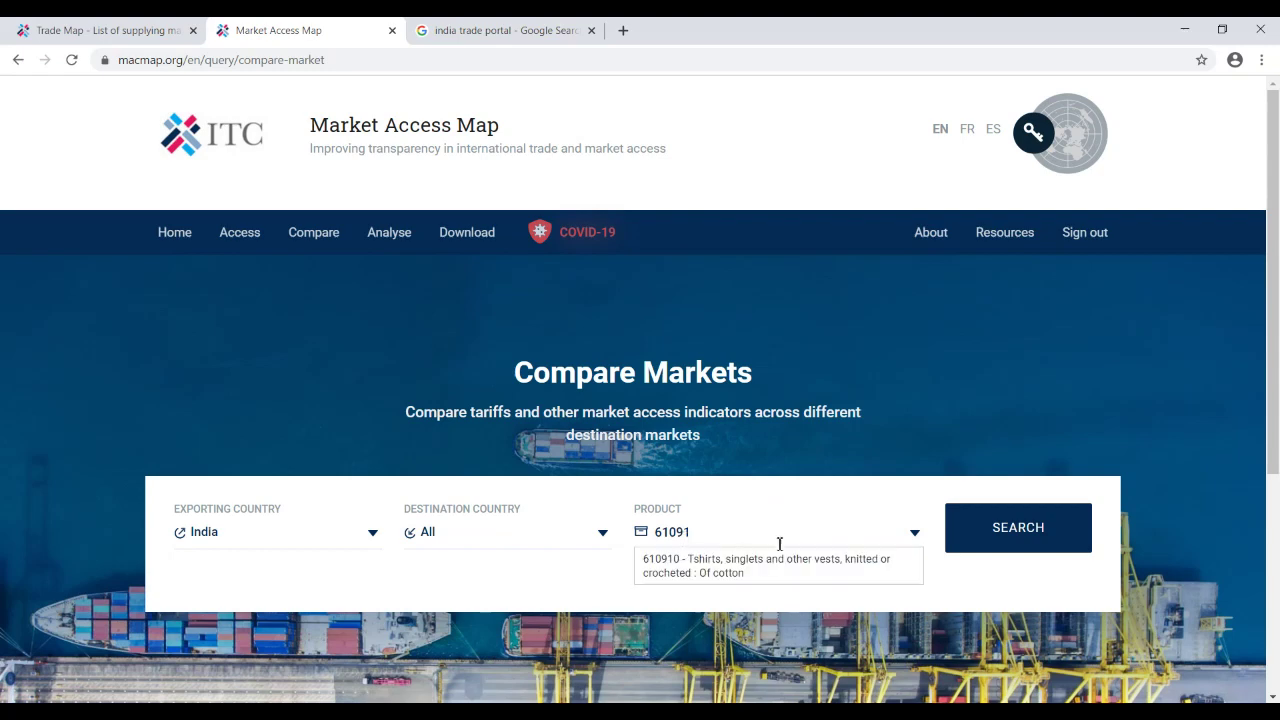
pyautogui.click(752, 572)
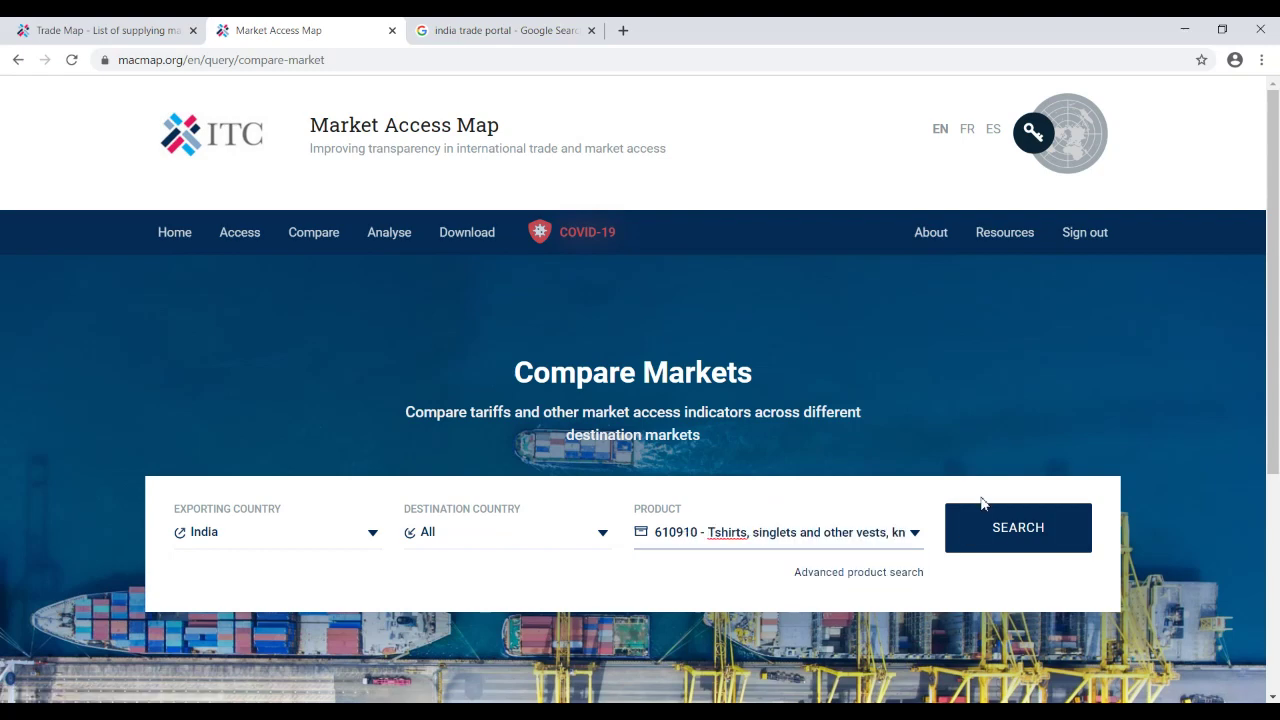
pyautogui.click(1013, 532)
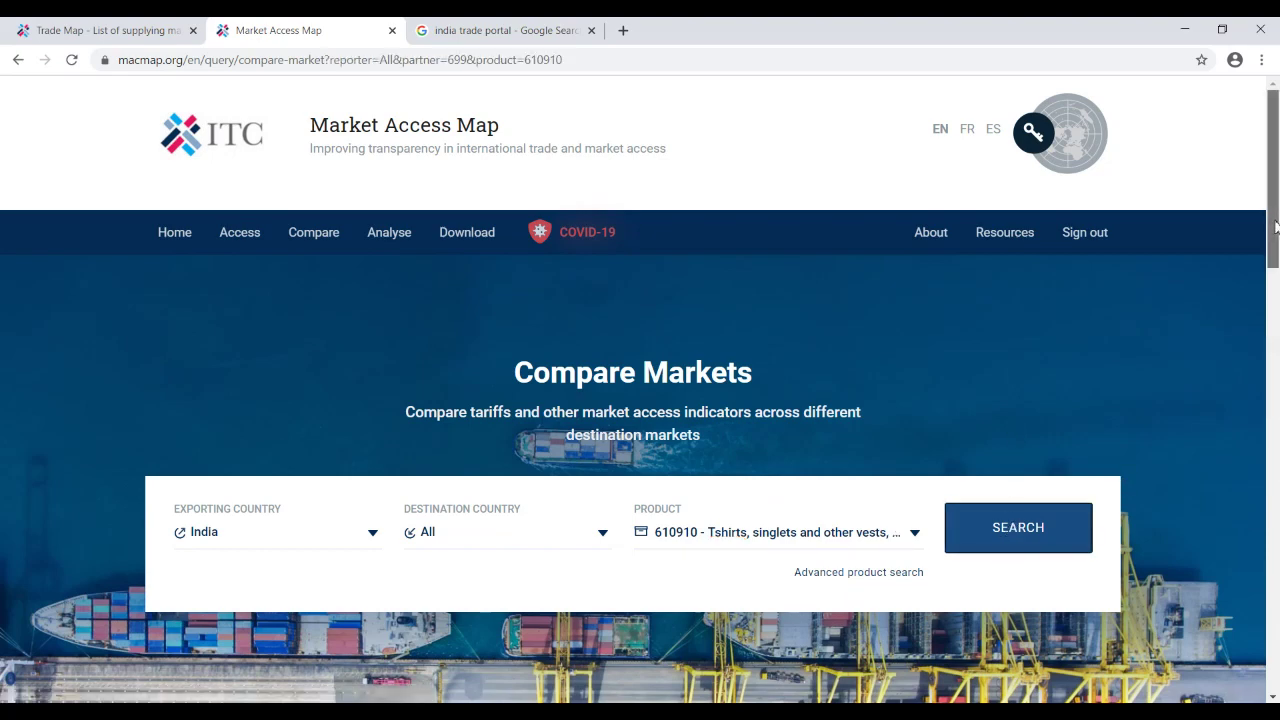
# - Display the comparison results as a world map and inspect the applied tariffs and trade for Australia and Asia
pyautogui.moveTo(1275, 228); pyautogui.dragTo(1275, 452)
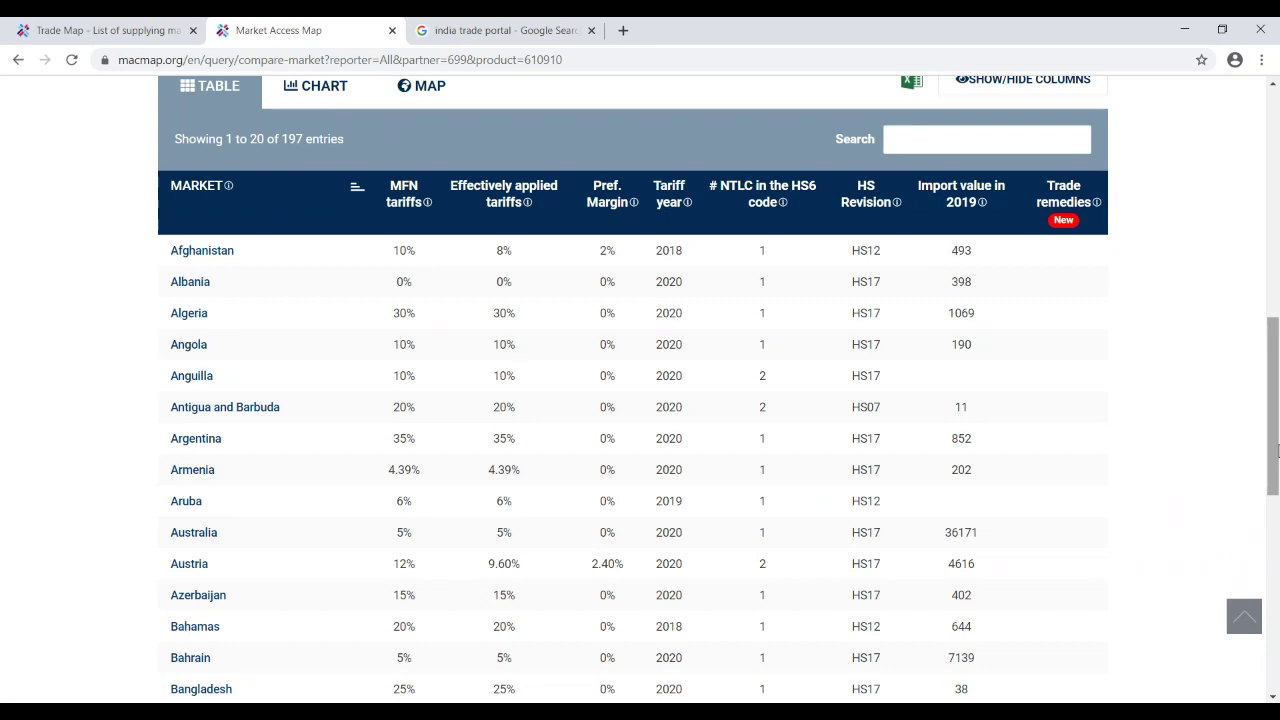
pyautogui.click(430, 88)
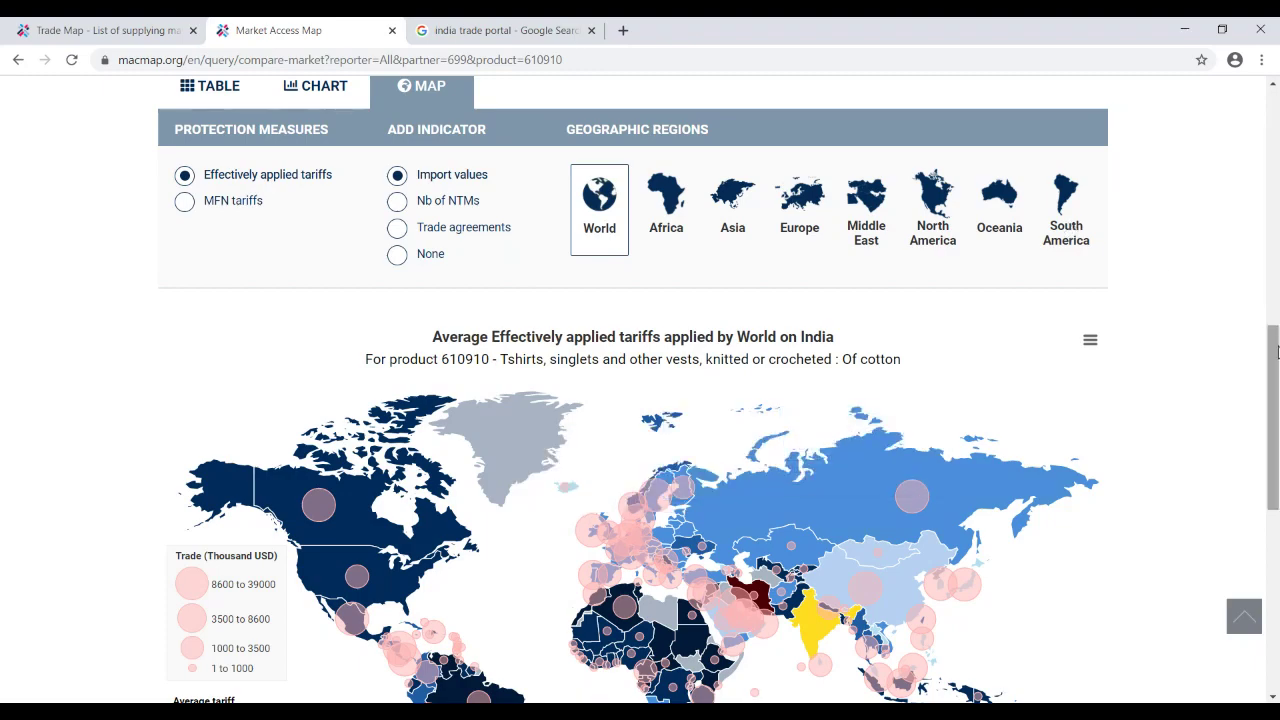
pyautogui.moveTo(1277, 350); pyautogui.dragTo(1277, 458)
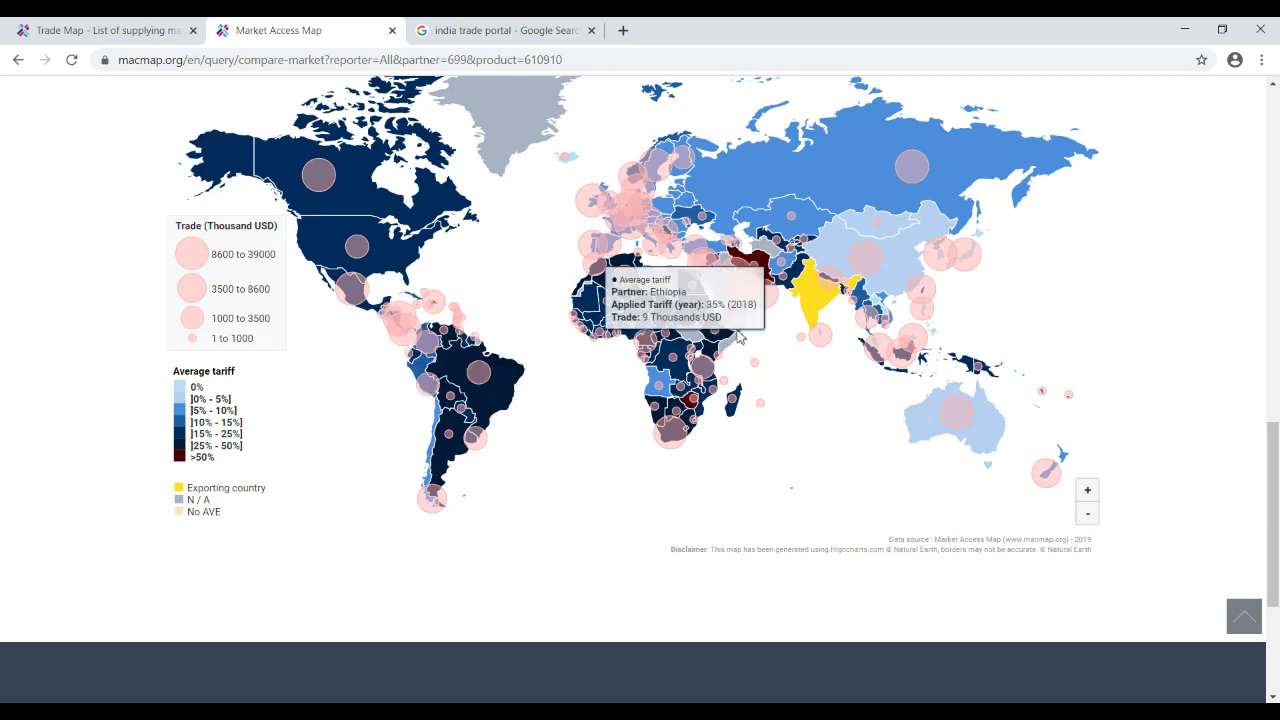
pyautogui.moveTo(985, 420)
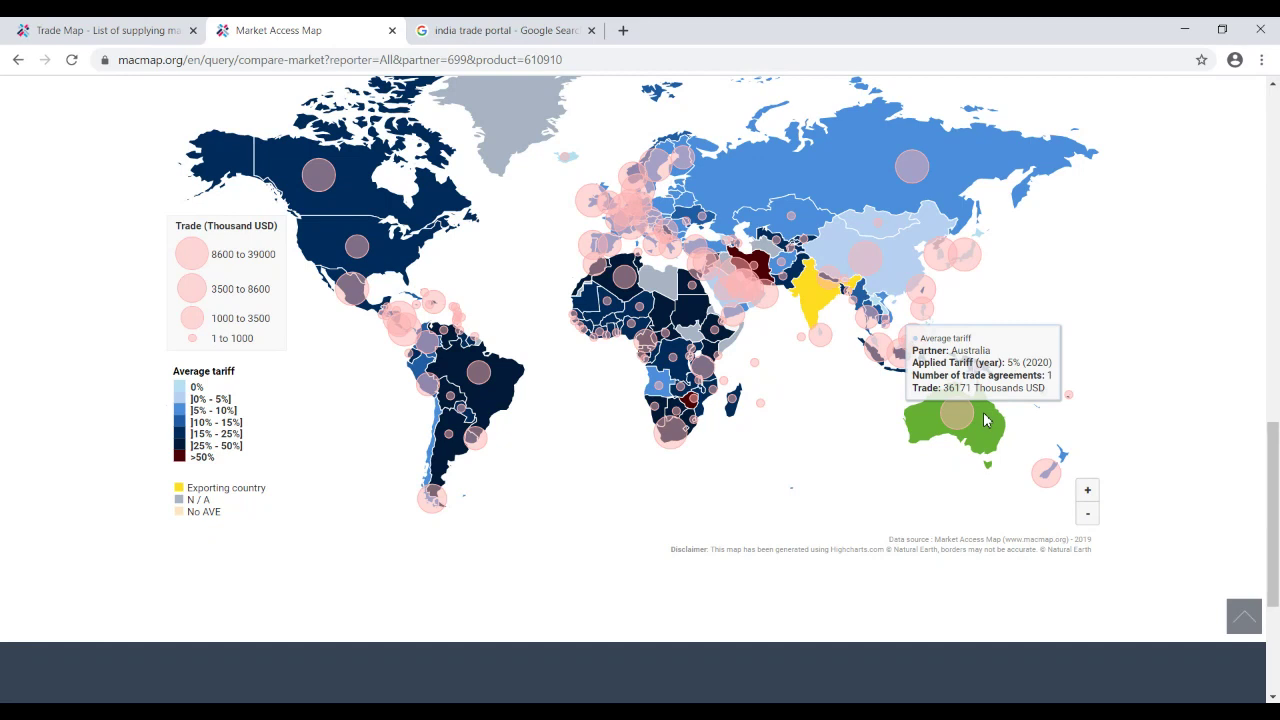
pyautogui.moveTo(882, 276)
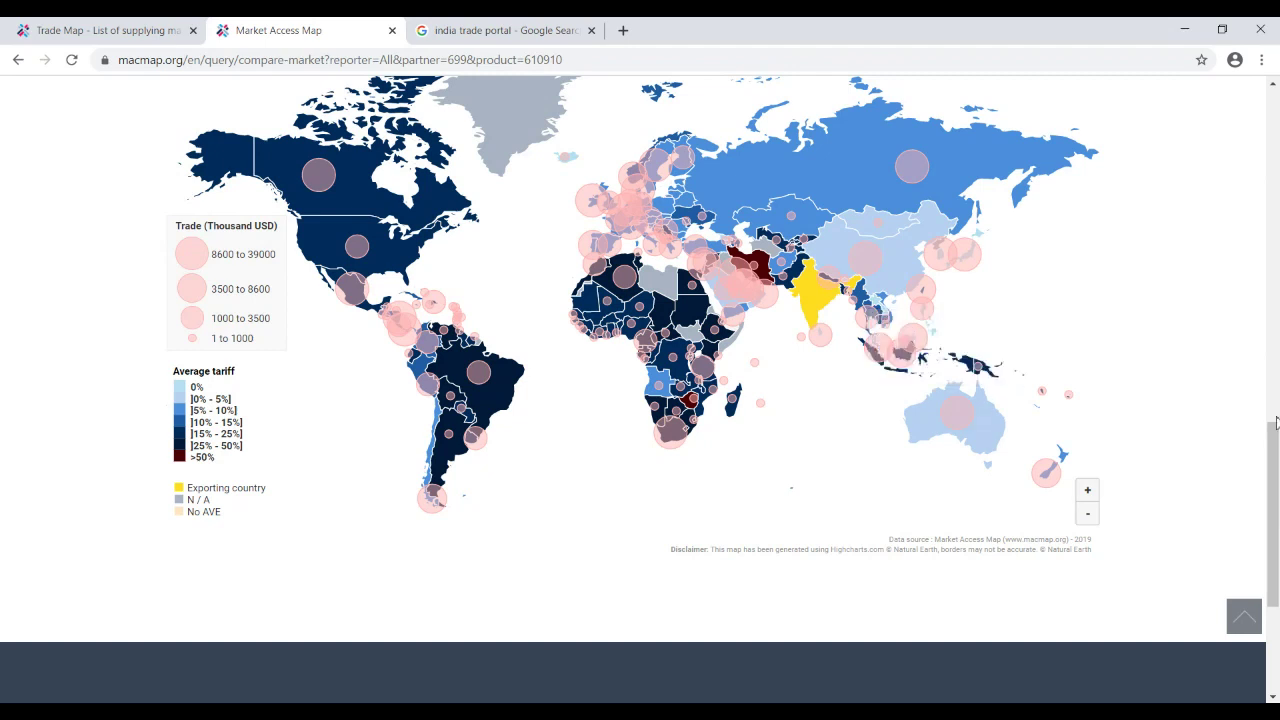
# - Set the map's added indicator to Nb of NTMs and inspect the markets across the Americas, zooming in on the map
pyautogui.moveTo(1276, 447); pyautogui.dragTo(1276, 323)
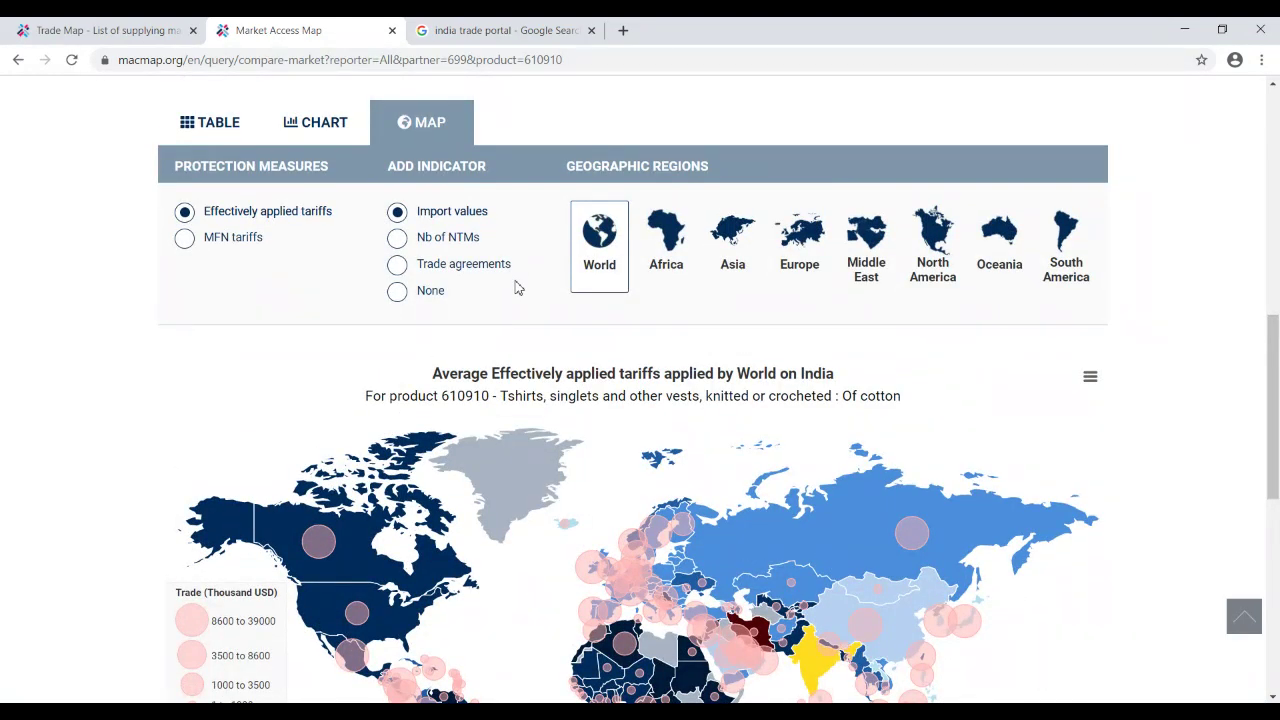
pyautogui.moveTo(440, 438)
pyautogui.moveTo(1275, 320); pyautogui.dragTo(1275, 385)
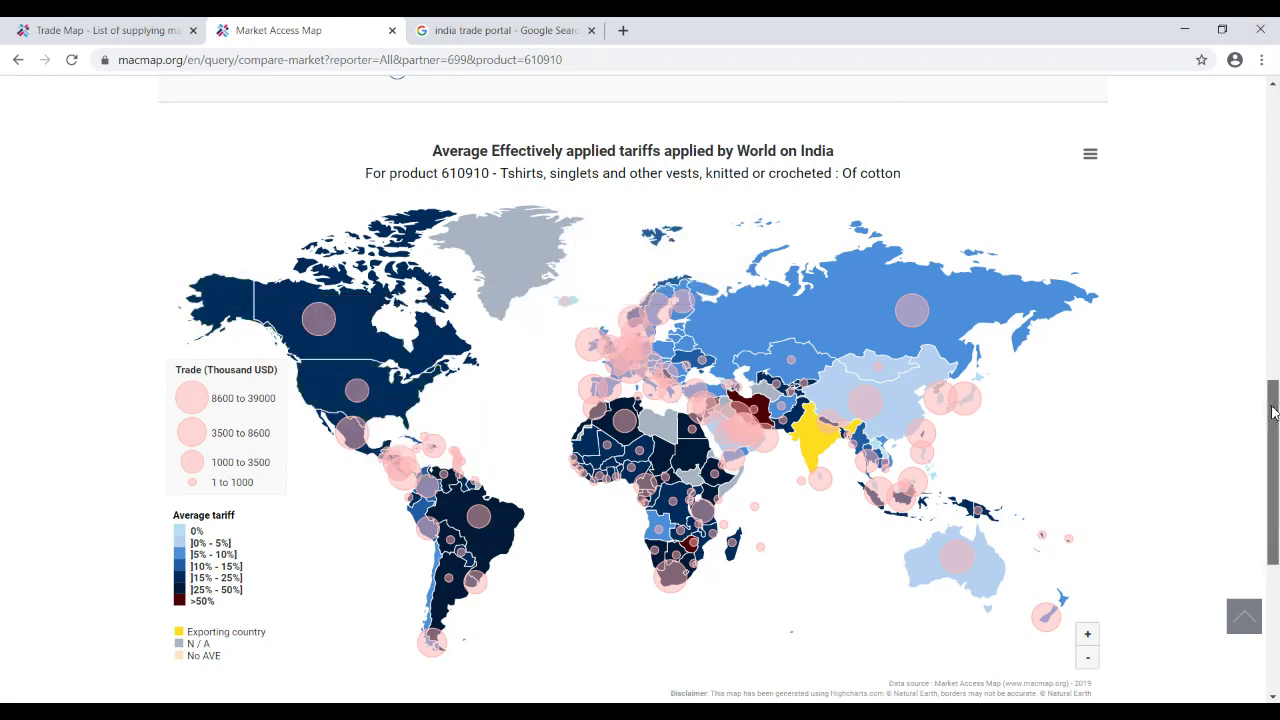
pyautogui.scroll(4, 1273, 412)
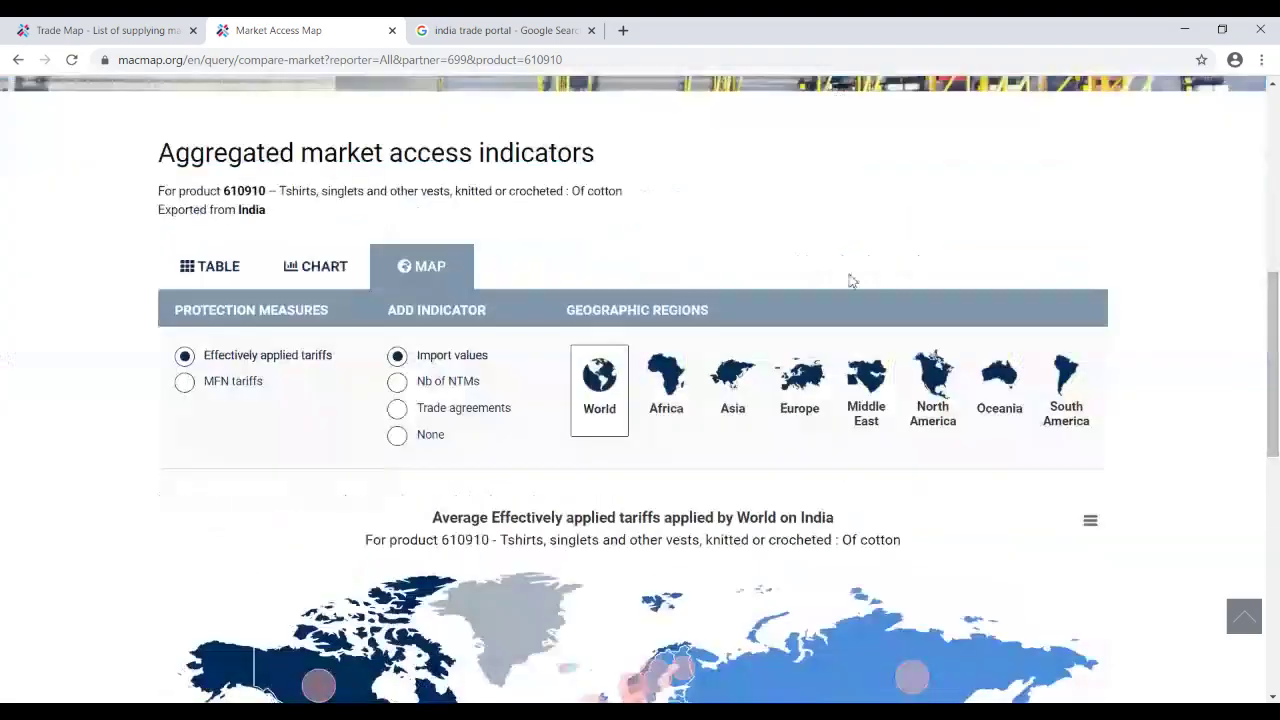
pyautogui.click(397, 386)
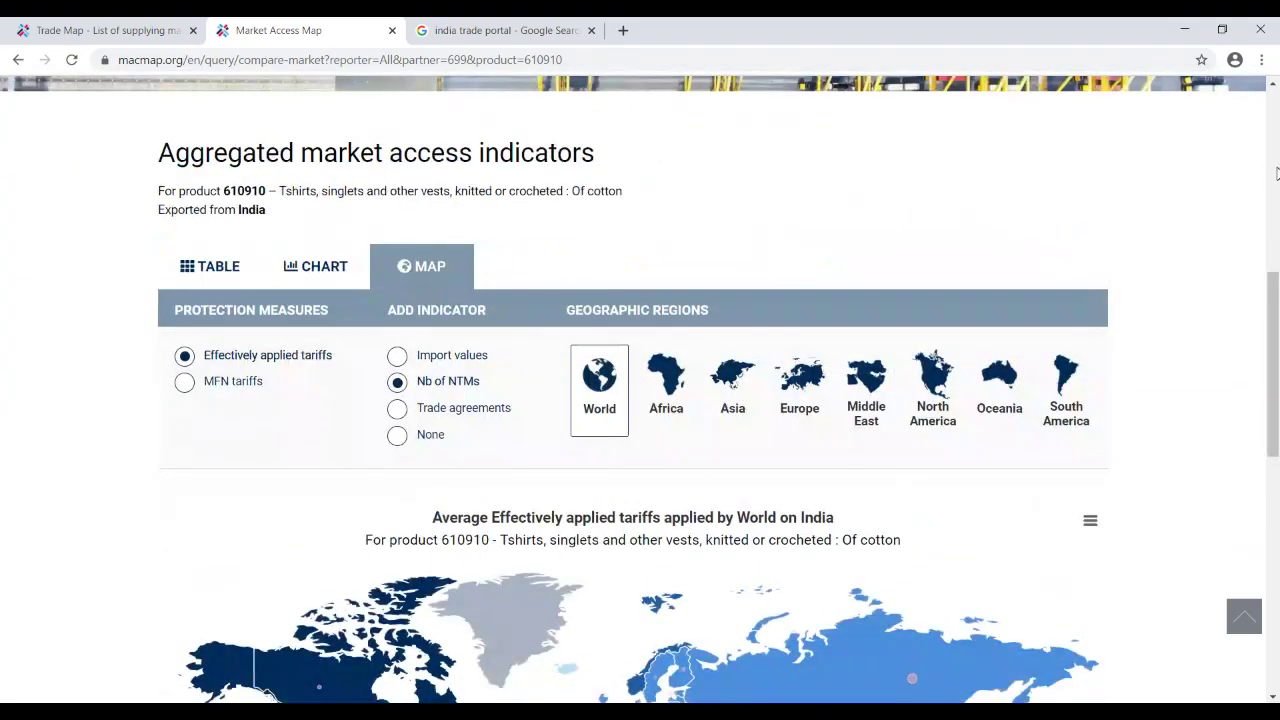
pyautogui.moveTo(1277, 281); pyautogui.dragTo(1277, 485)
pyautogui.moveTo(404, 262)
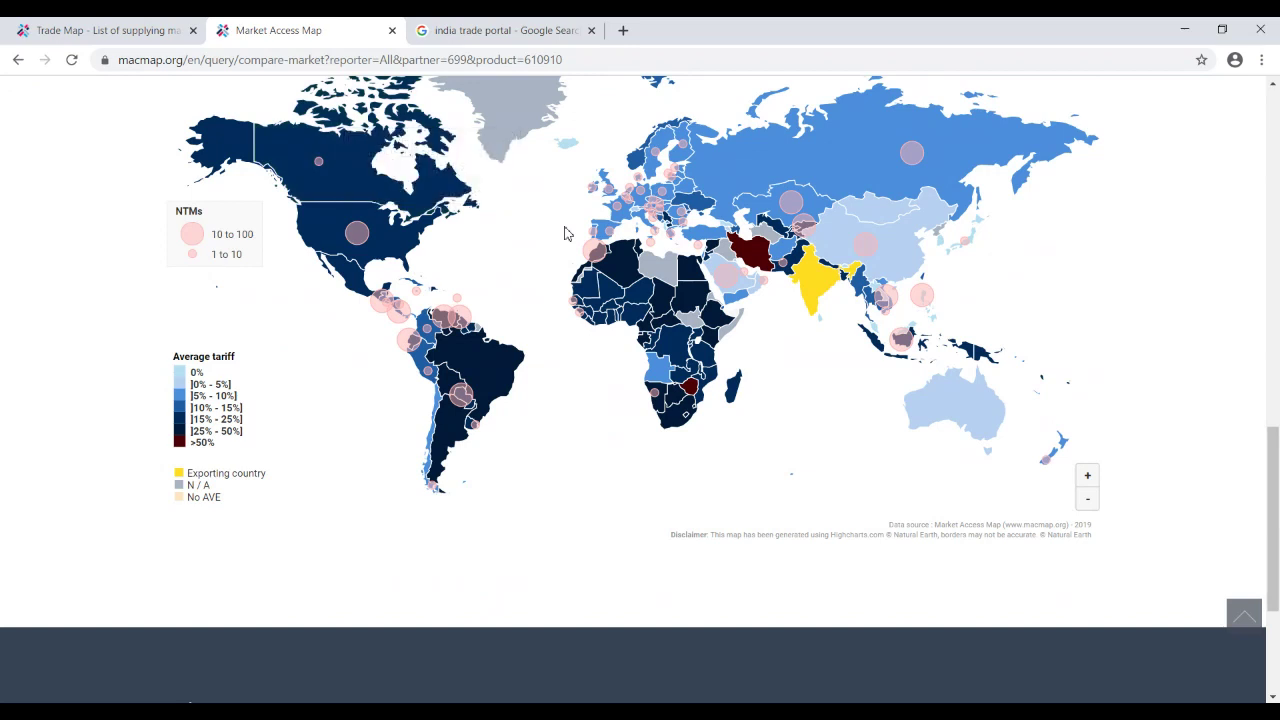
pyautogui.moveTo(353, 236)
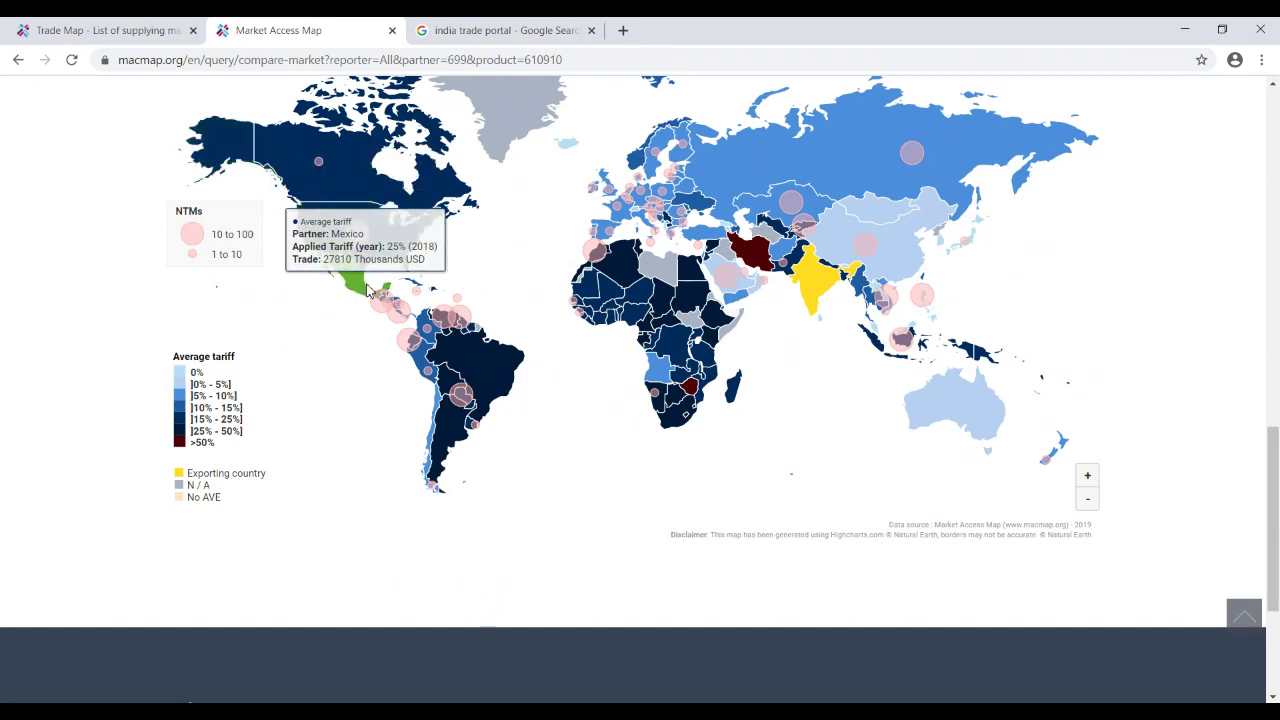
pyautogui.moveTo(474, 318)
pyautogui.scroll(3, 474, 318)
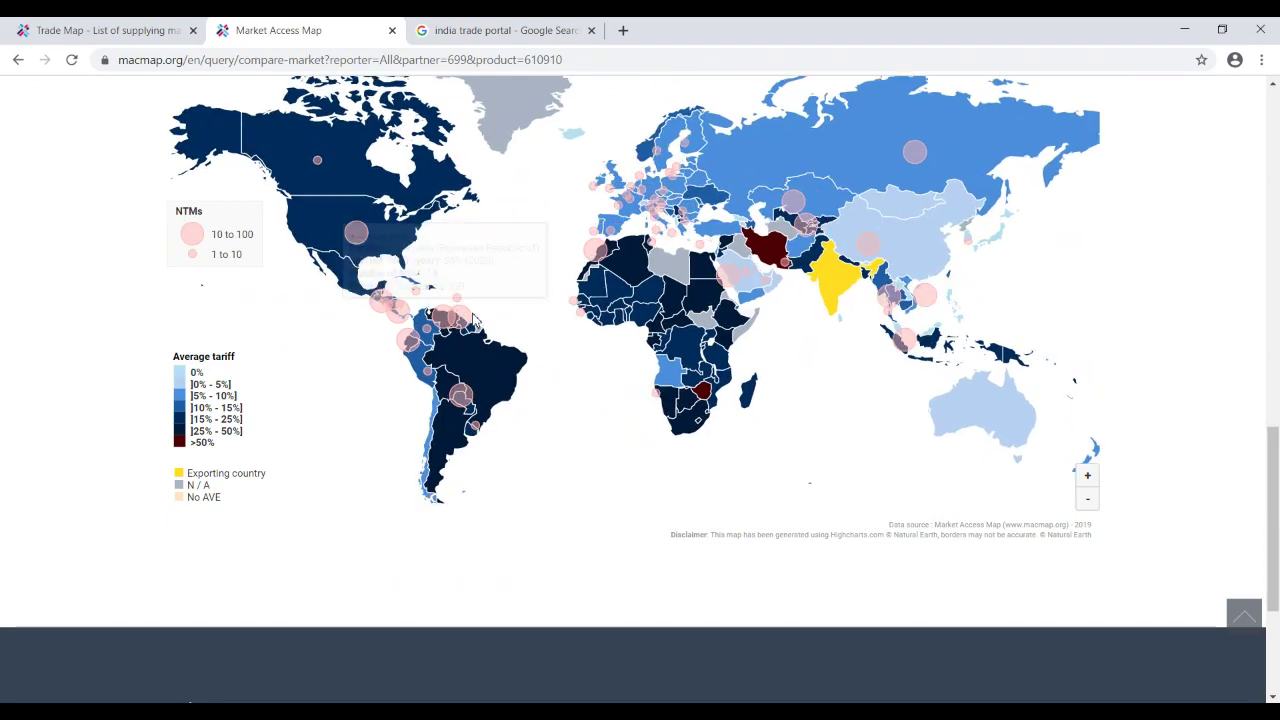
pyautogui.scroll(-1, 1233, 346)
pyautogui.scroll(-1, 1233, 346)
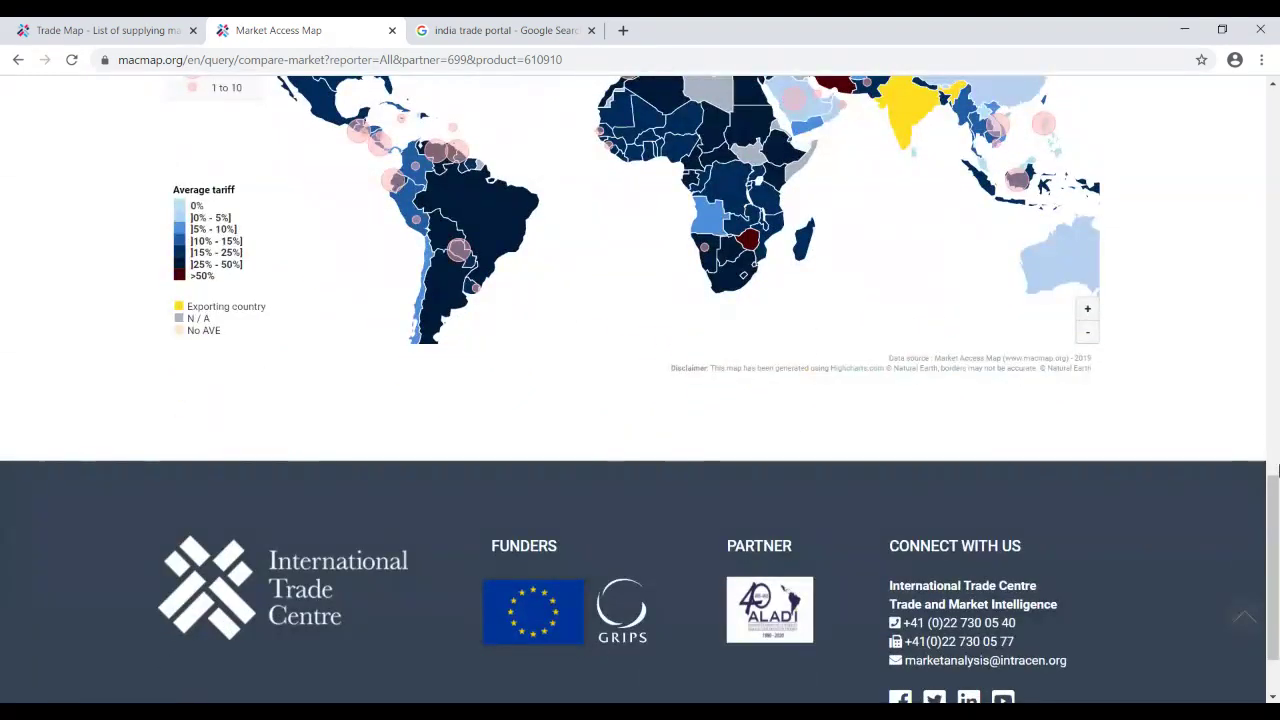
# - Zoom the tariff map back out and limit it to Africa to inspect applied tariffs and the number of NTMs
pyautogui.scroll(1, 1276, 517)
pyautogui.scroll(1, 1276, 517)
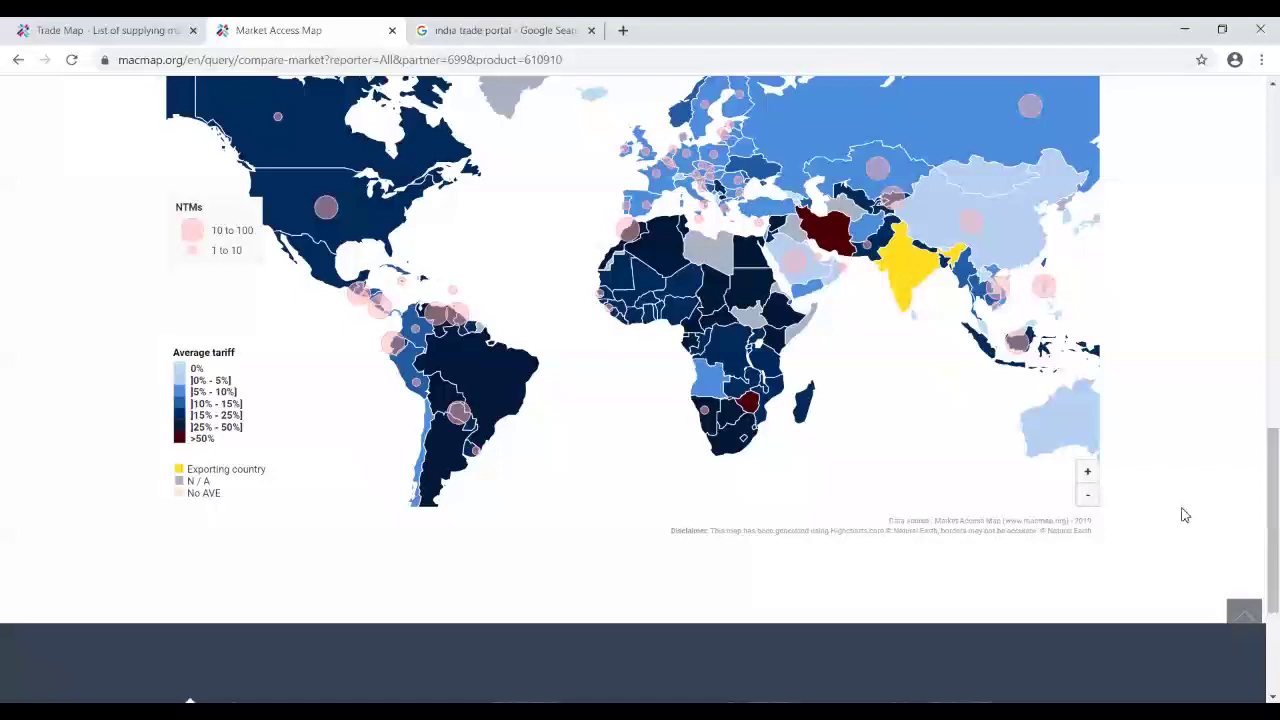
pyautogui.click(1089, 504)
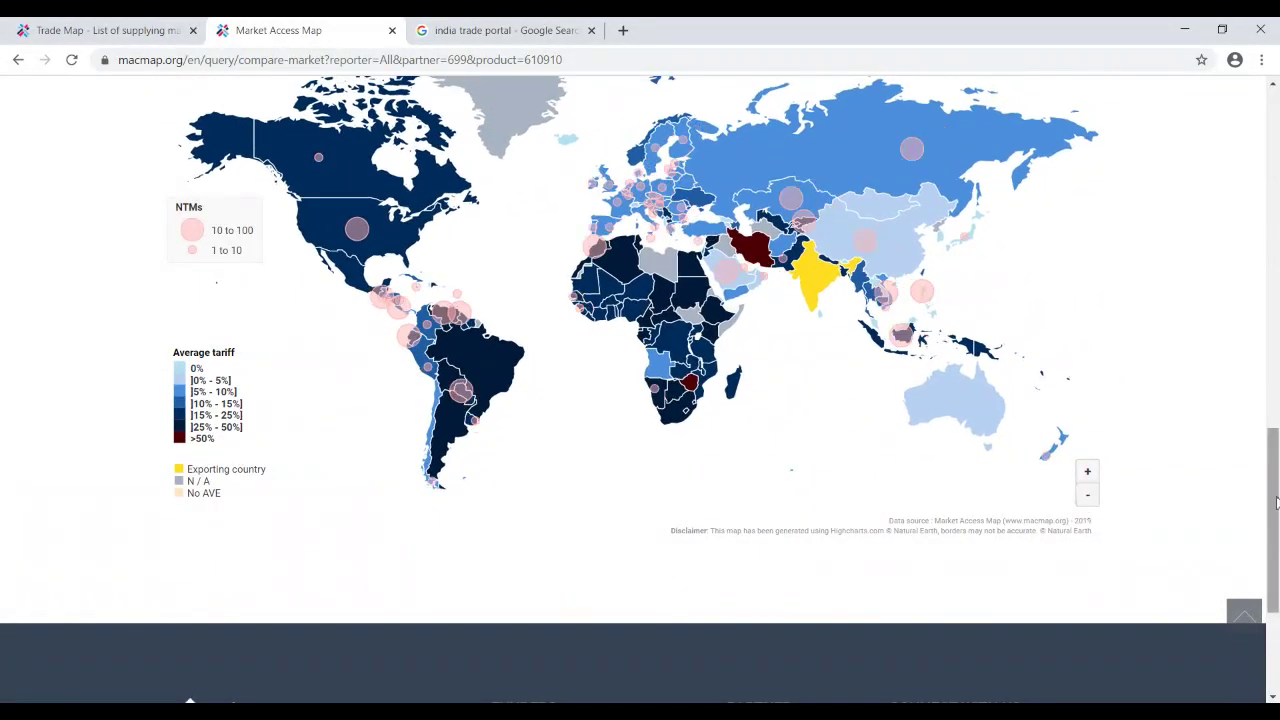
pyautogui.scroll(3, 1276, 395)
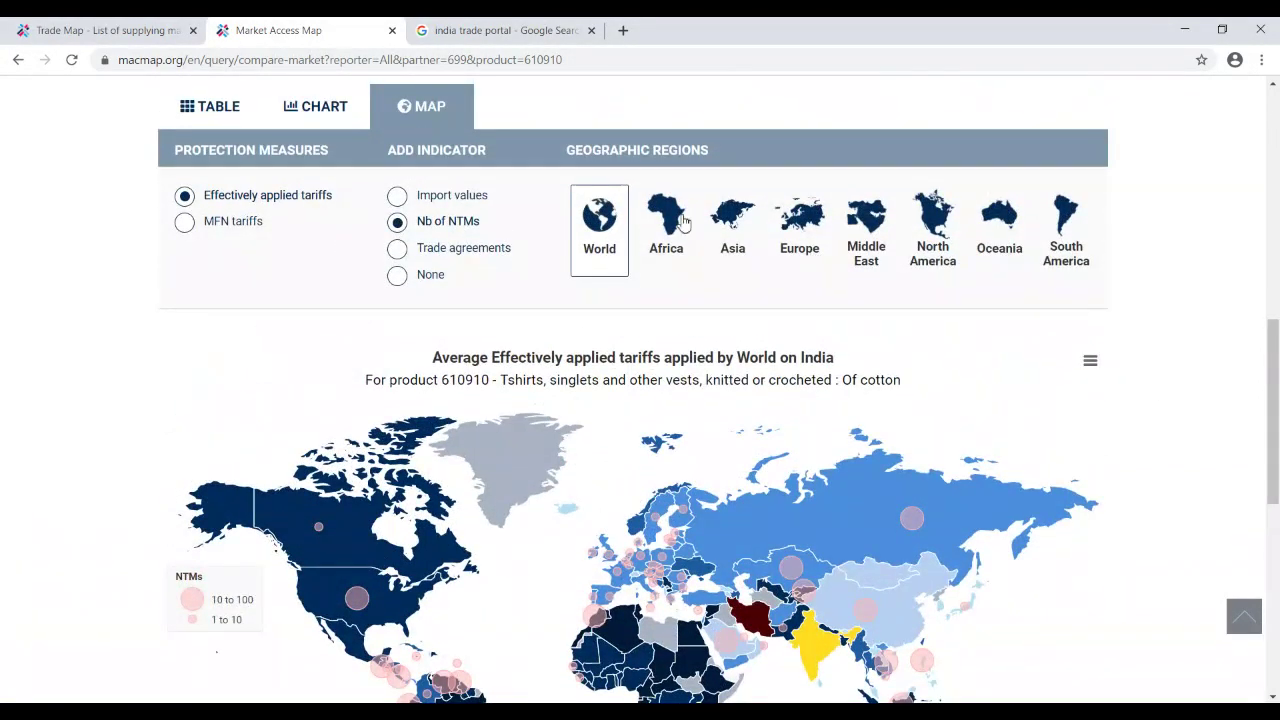
pyautogui.click(688, 240)
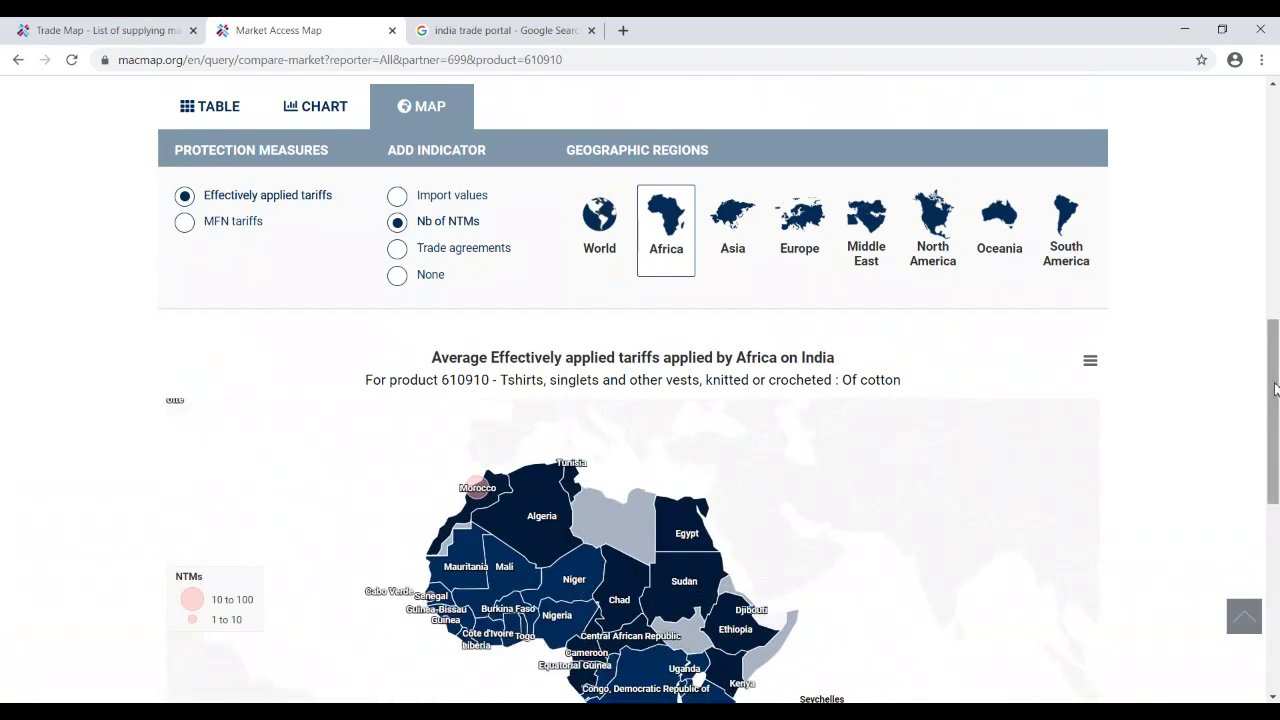
pyautogui.scroll(-2, 1277, 452)
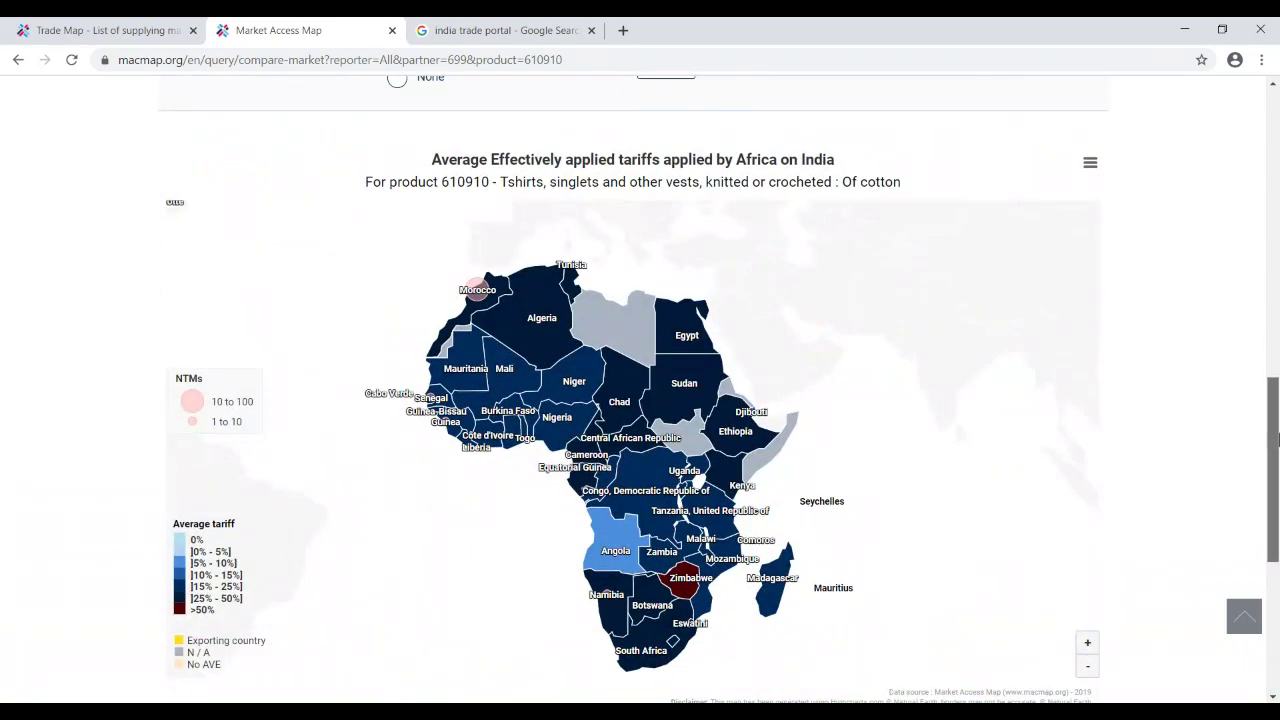
# - Set the map's added indicator to Import values and inspect the applied tariffs and trade for Asia and Europe
pyautogui.scroll(2, 700, 400)
pyautogui.click(397, 208)
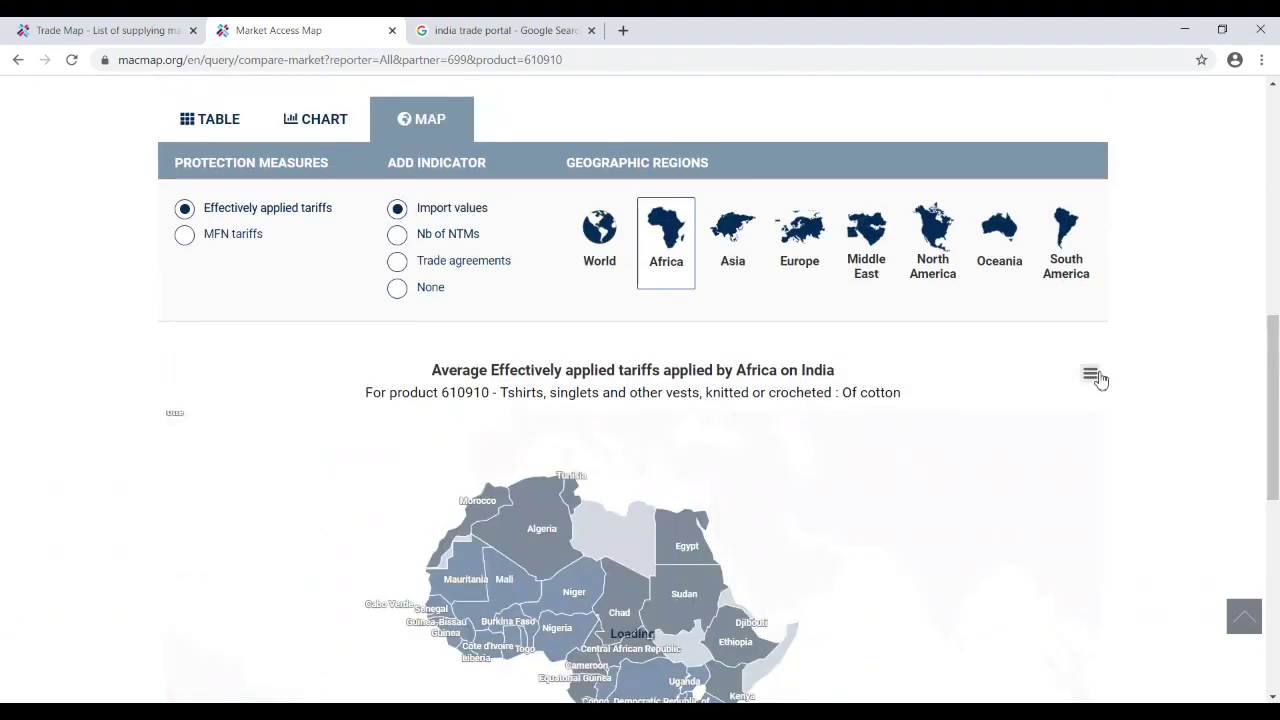
pyautogui.moveTo(1276, 362); pyautogui.dragTo(1276, 400)
pyautogui.click(735, 100)
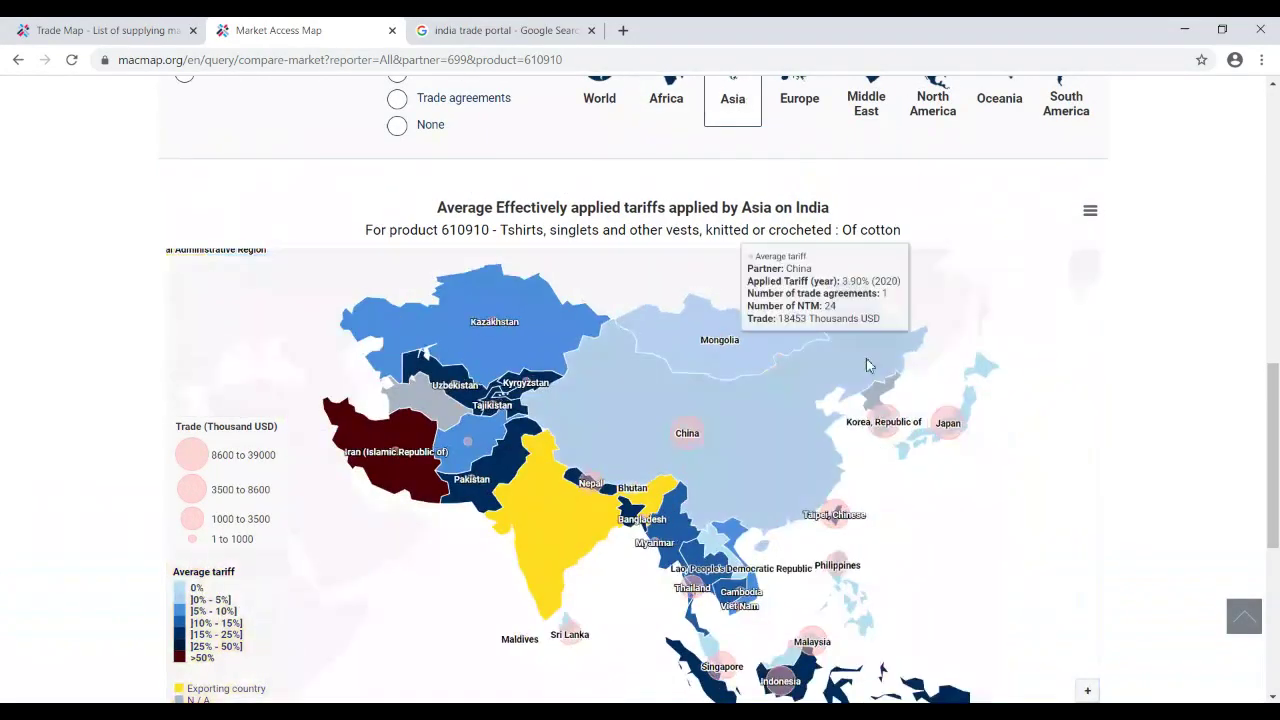
pyautogui.click(803, 114)
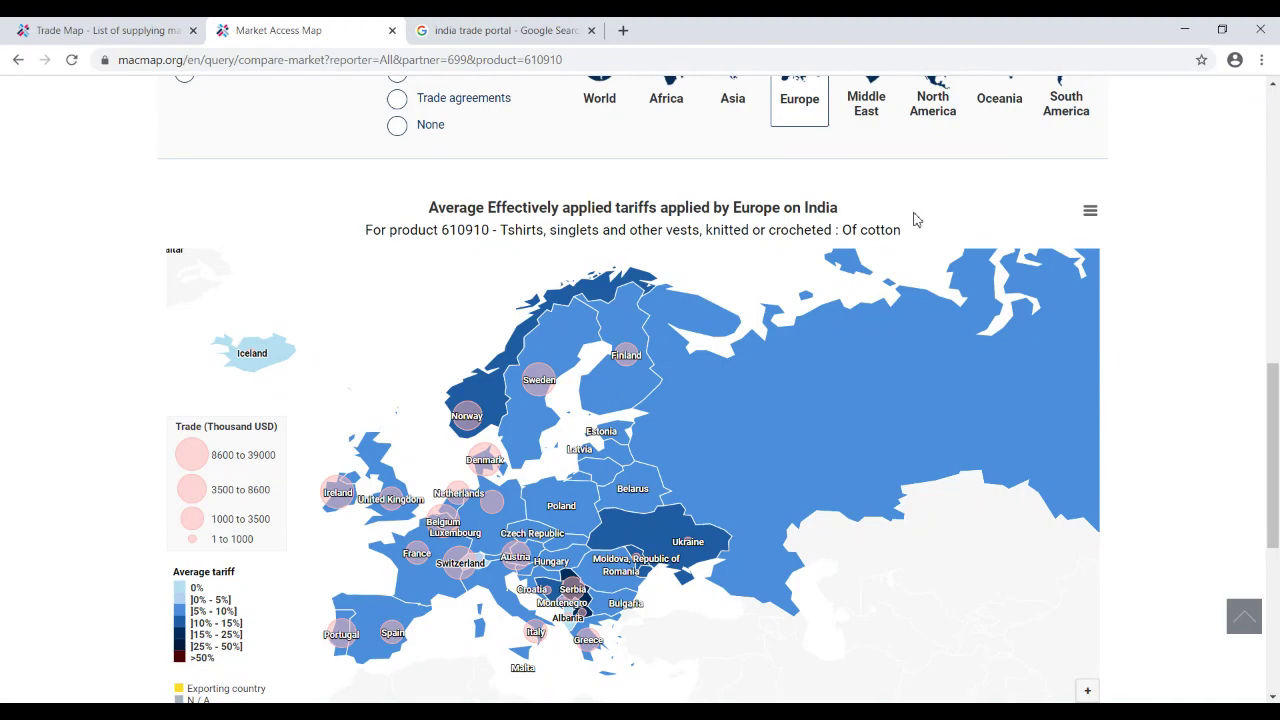
# - Open the Compare Competitors query and set the destination country to United States of America
pyautogui.scroll(2, 1036, 132)
pyautogui.scroll(4, 1037, 135)
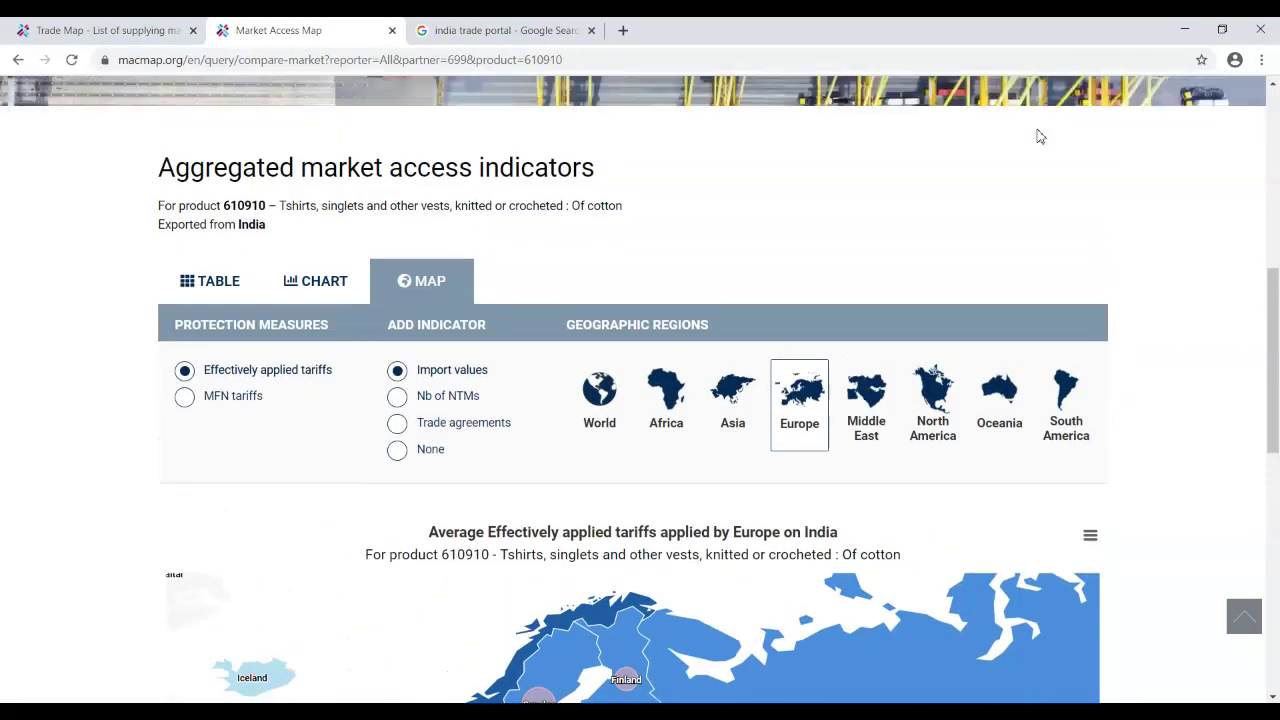
pyautogui.scroll(4, 1037, 135)
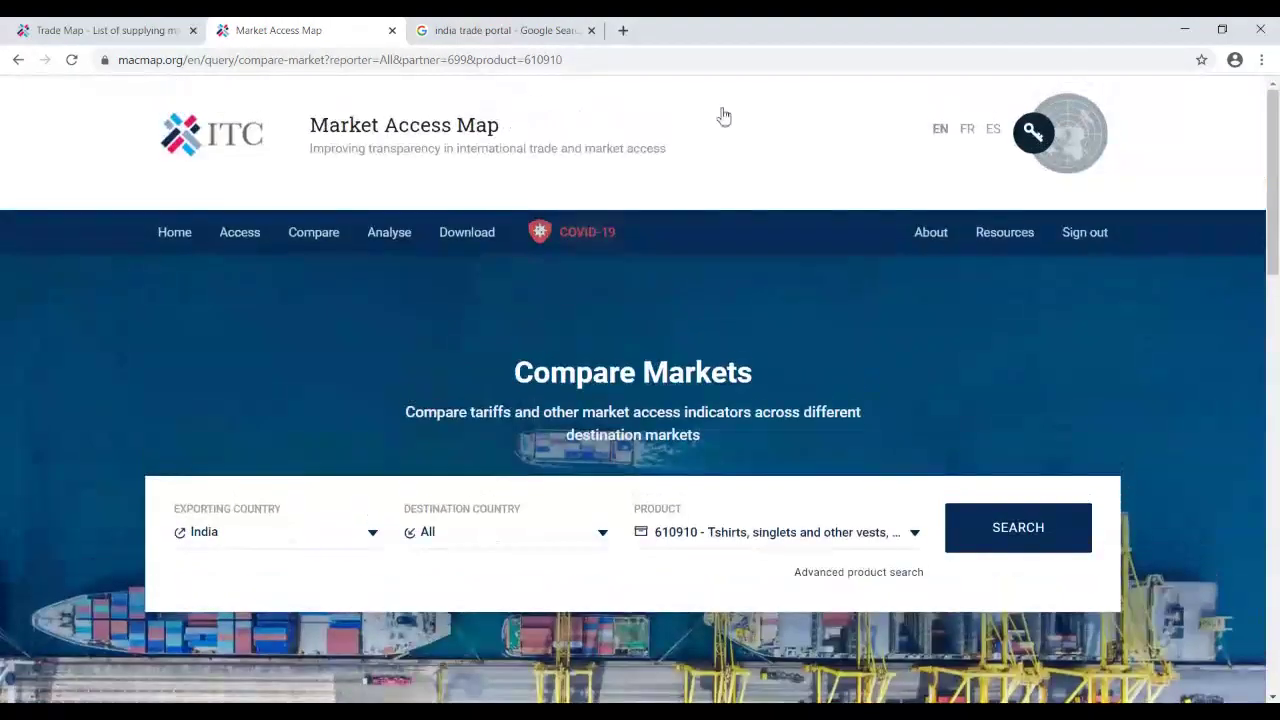
pyautogui.moveTo(295, 243)
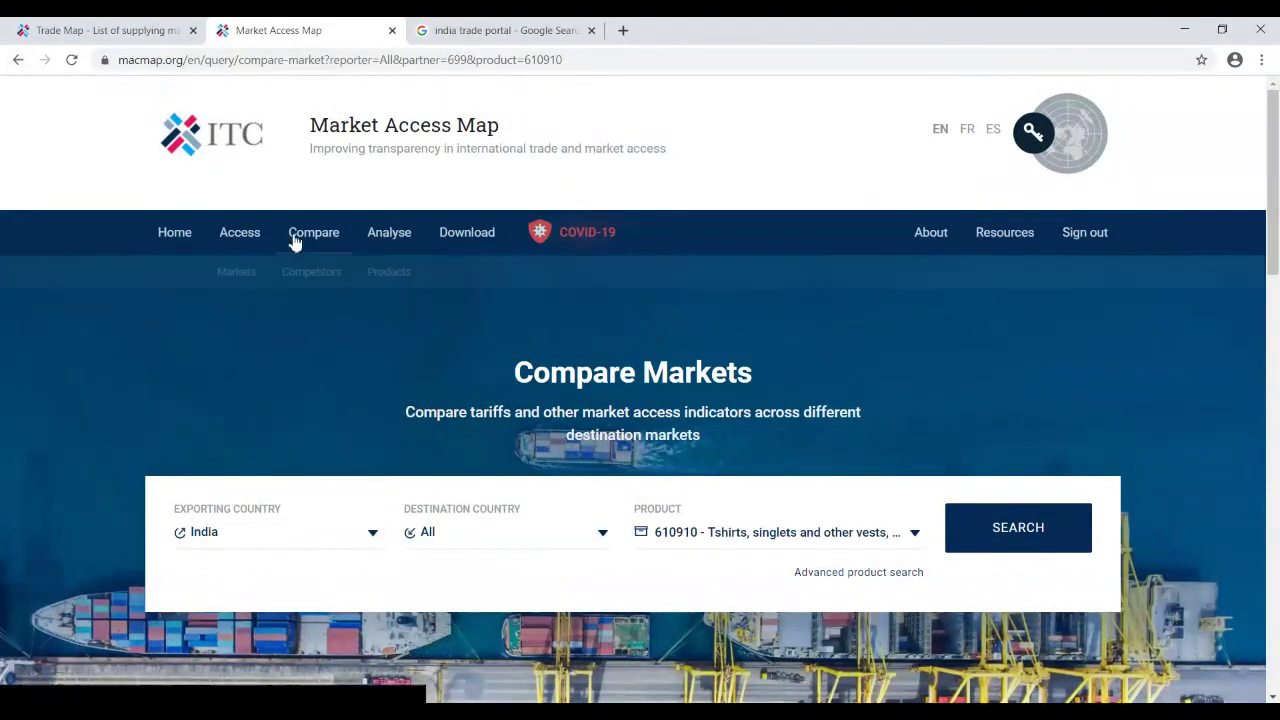
pyautogui.click(330, 277)
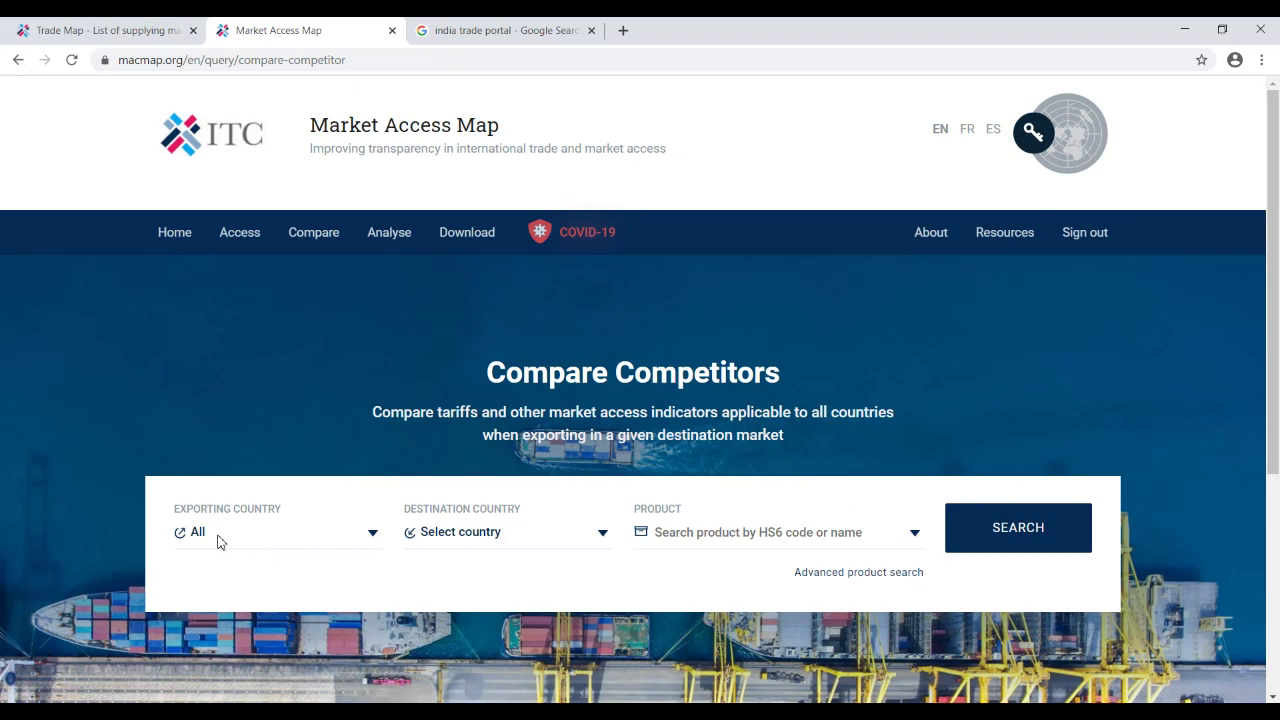
pyautogui.click(505, 540)
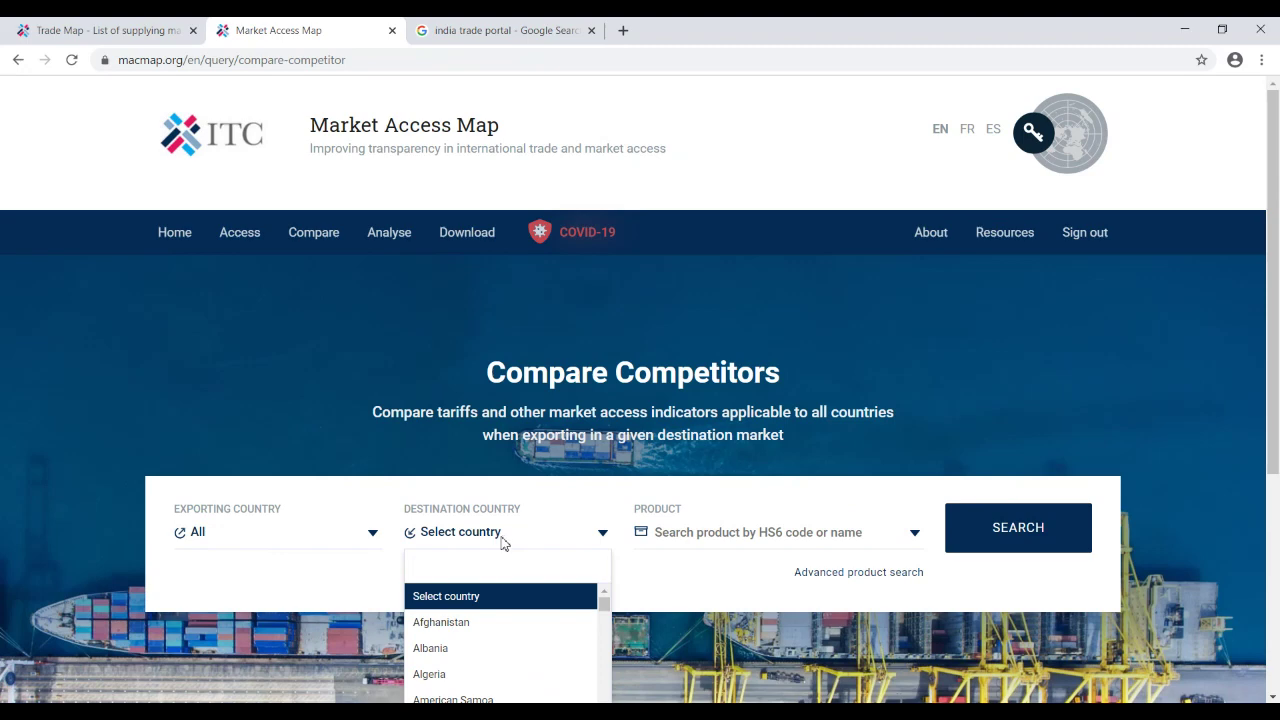
pyautogui.write('unite')
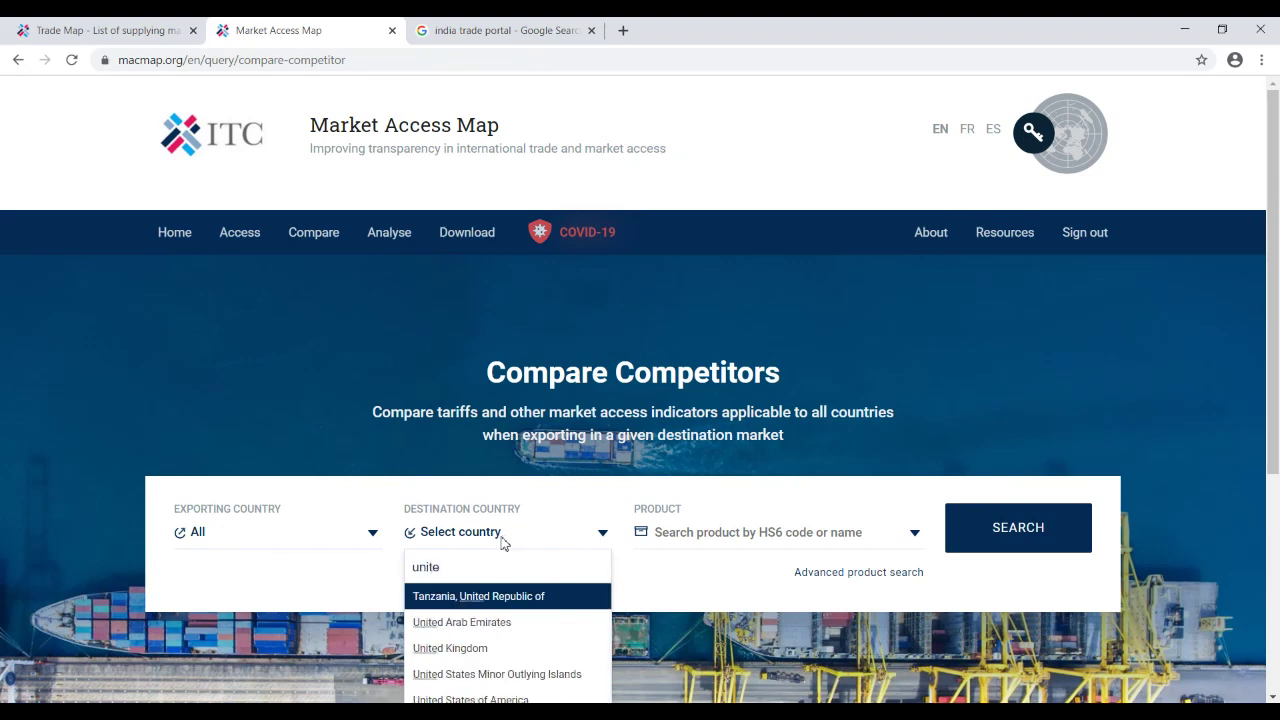
pyautogui.click(480, 697)
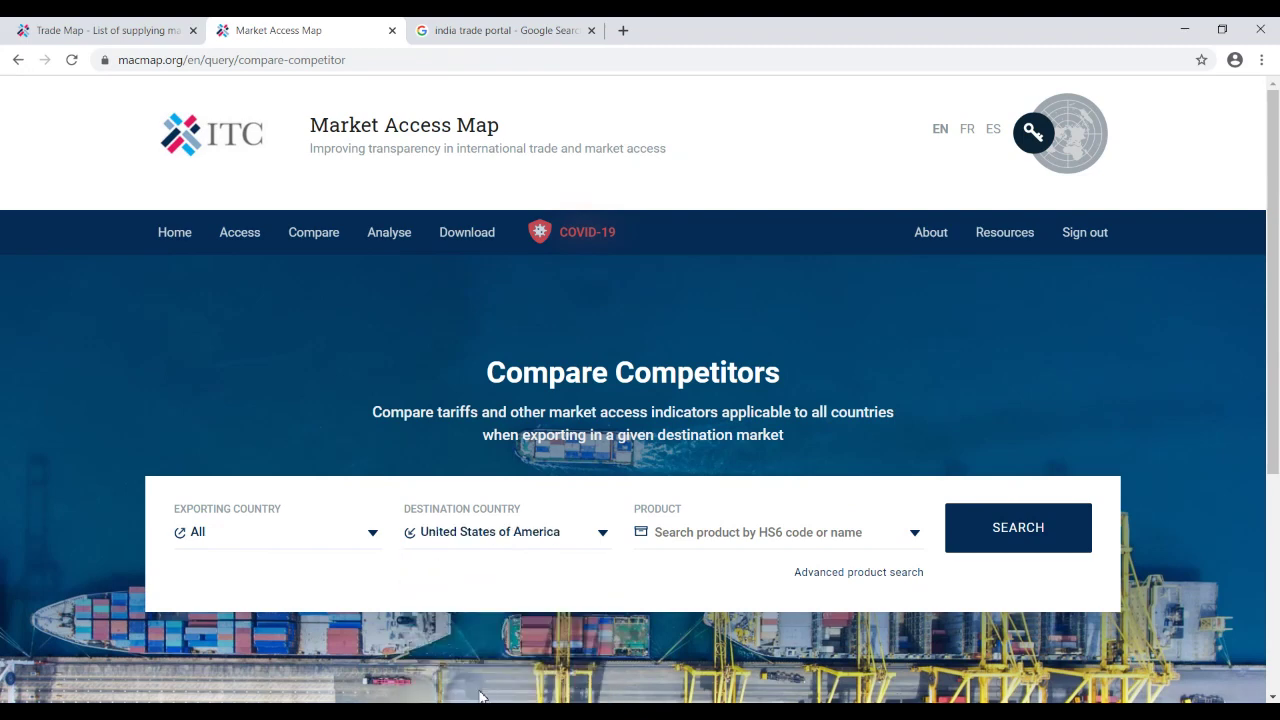
# - Set the product to 610910 cotton T-shirts, singlets and other vests, and run the competitor search for all exporting countries
pyautogui.click(720, 531)
pyautogui.write('6')
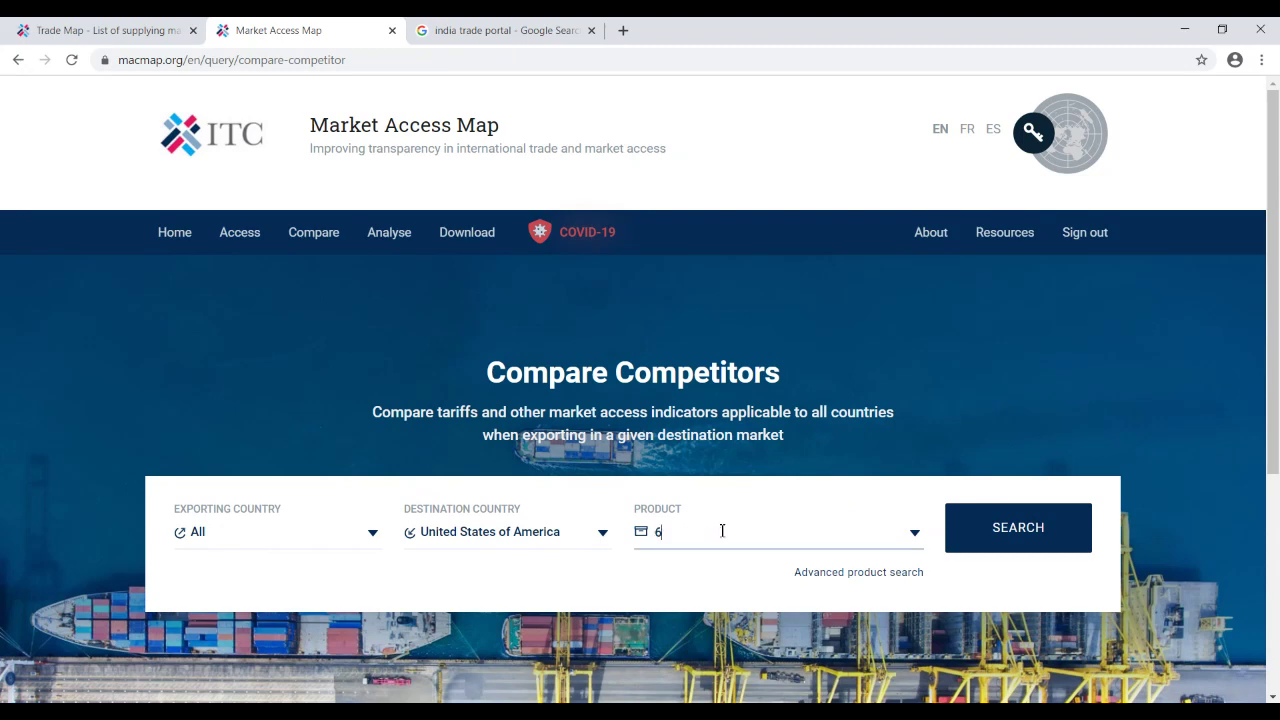
pyautogui.write('10910')
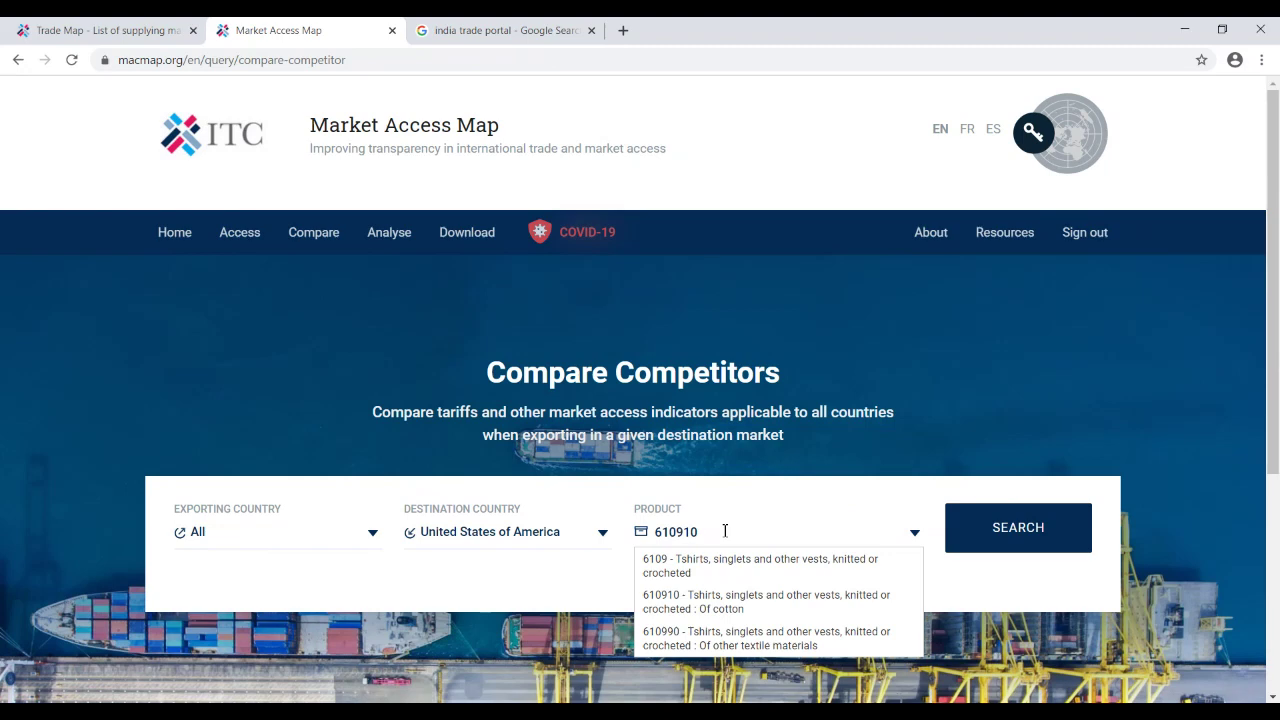
pyautogui.click(718, 574)
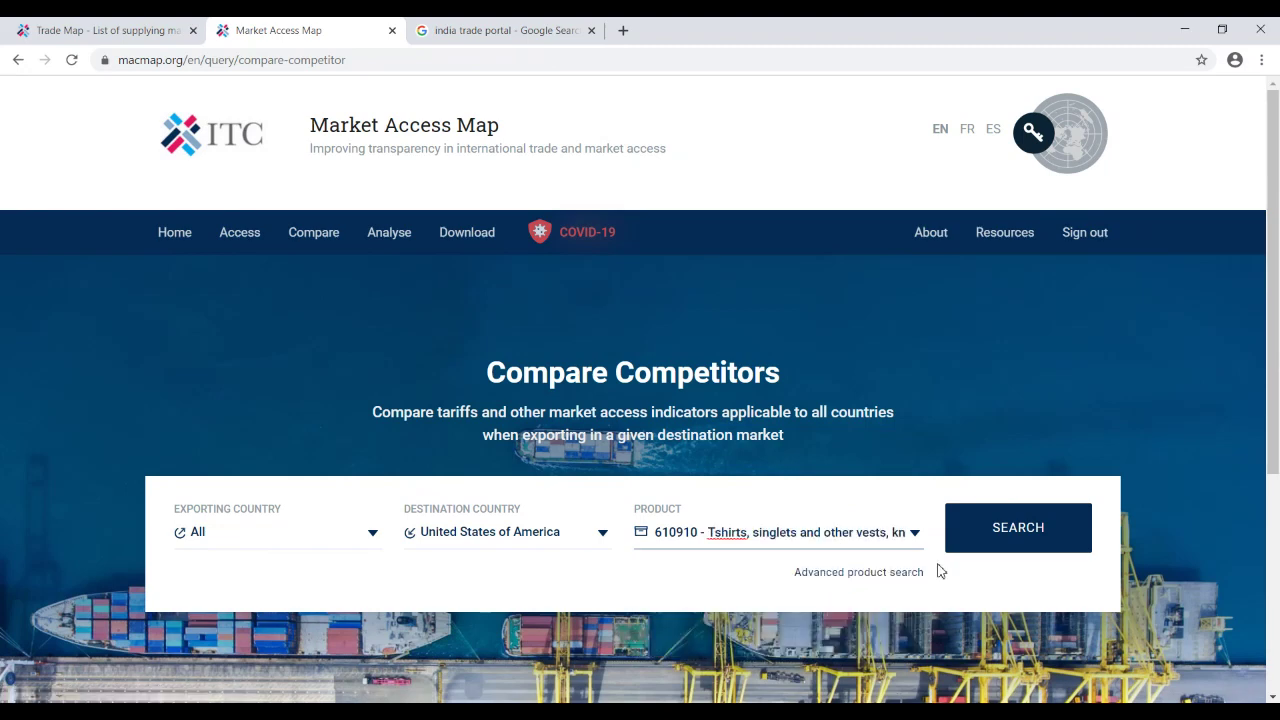
pyautogui.click(1020, 535)
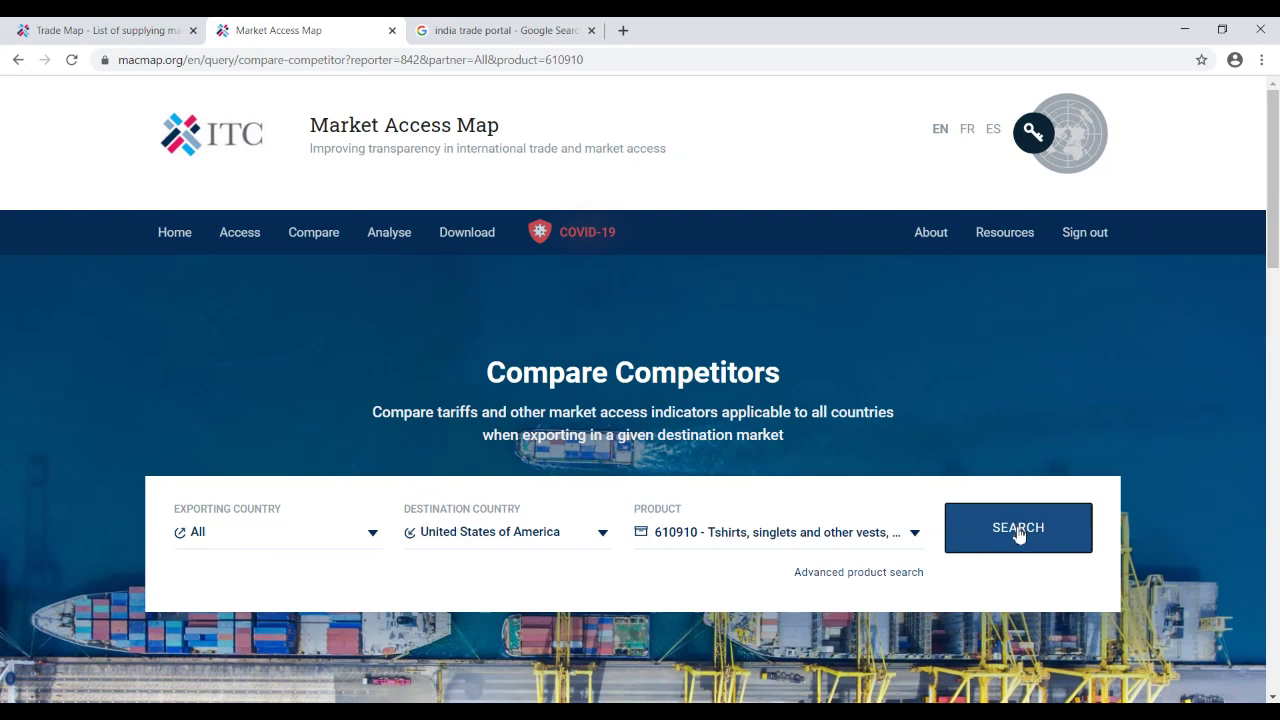
# - Review the competitors table for MFN tariffs, effectively applied tariffs and preferential margins on imports into the United States
pyautogui.moveTo(1273, 190); pyautogui.dragTo(1277, 365)
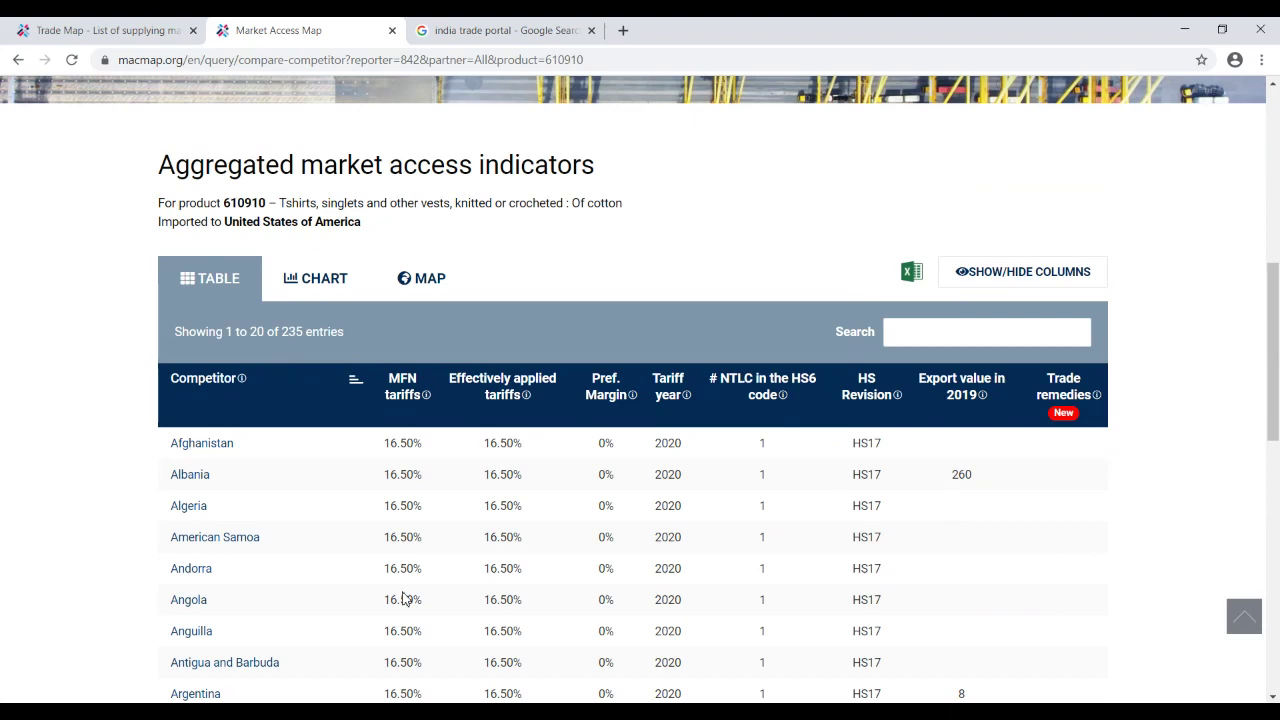
pyautogui.scroll(-5, 423, 545)
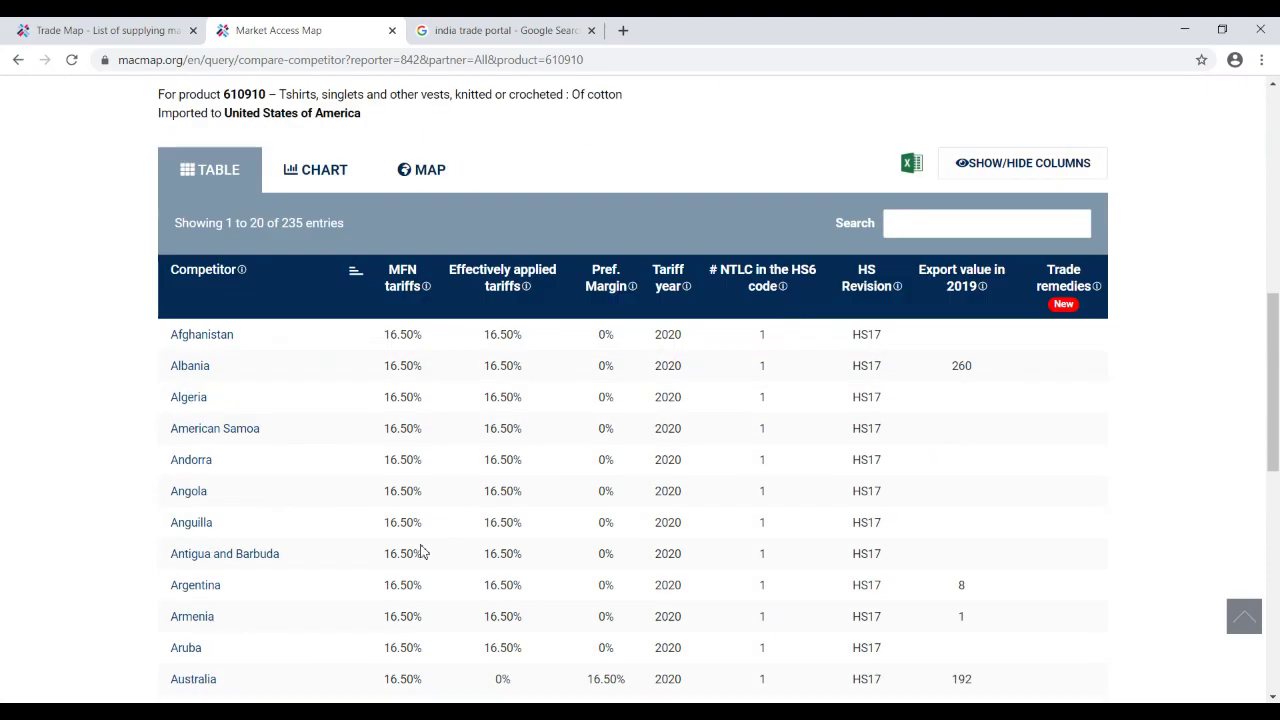
pyautogui.scroll(6, 423, 545)
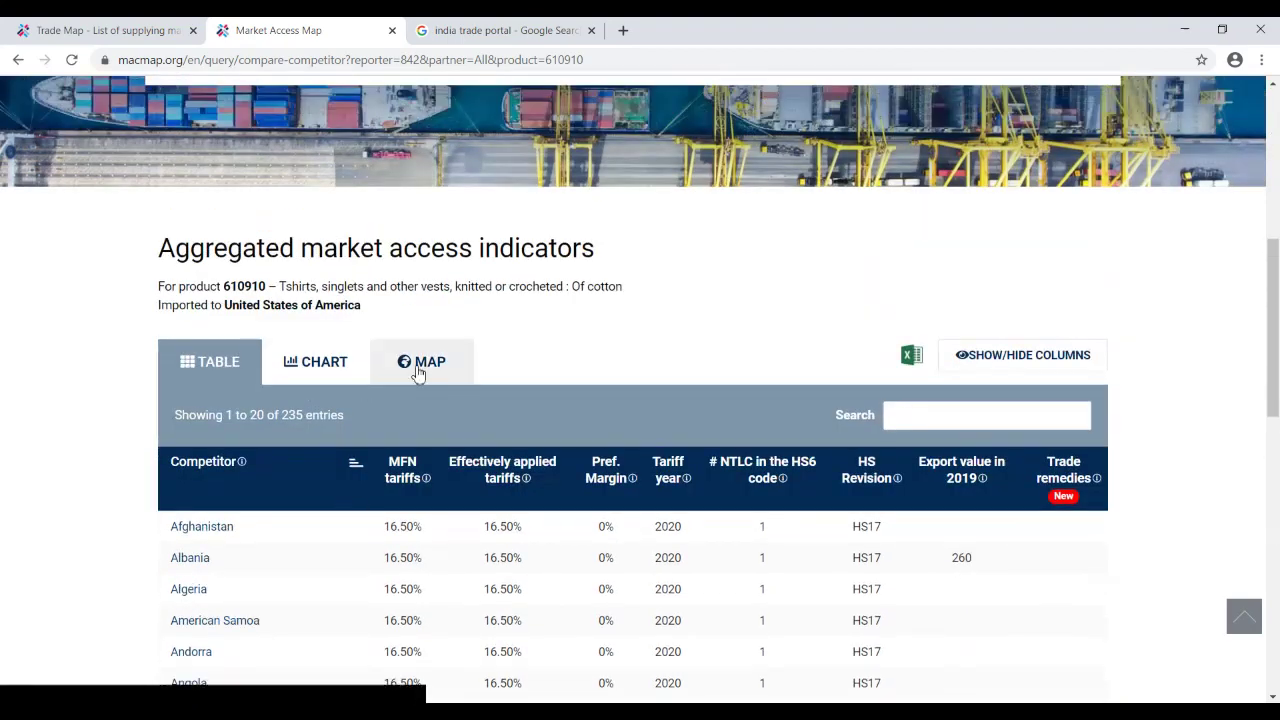
# - Display the competitor results as a world map and inspect US applied tariffs, trade agreements and NTMs for African suppliers
pyautogui.click(419, 368)
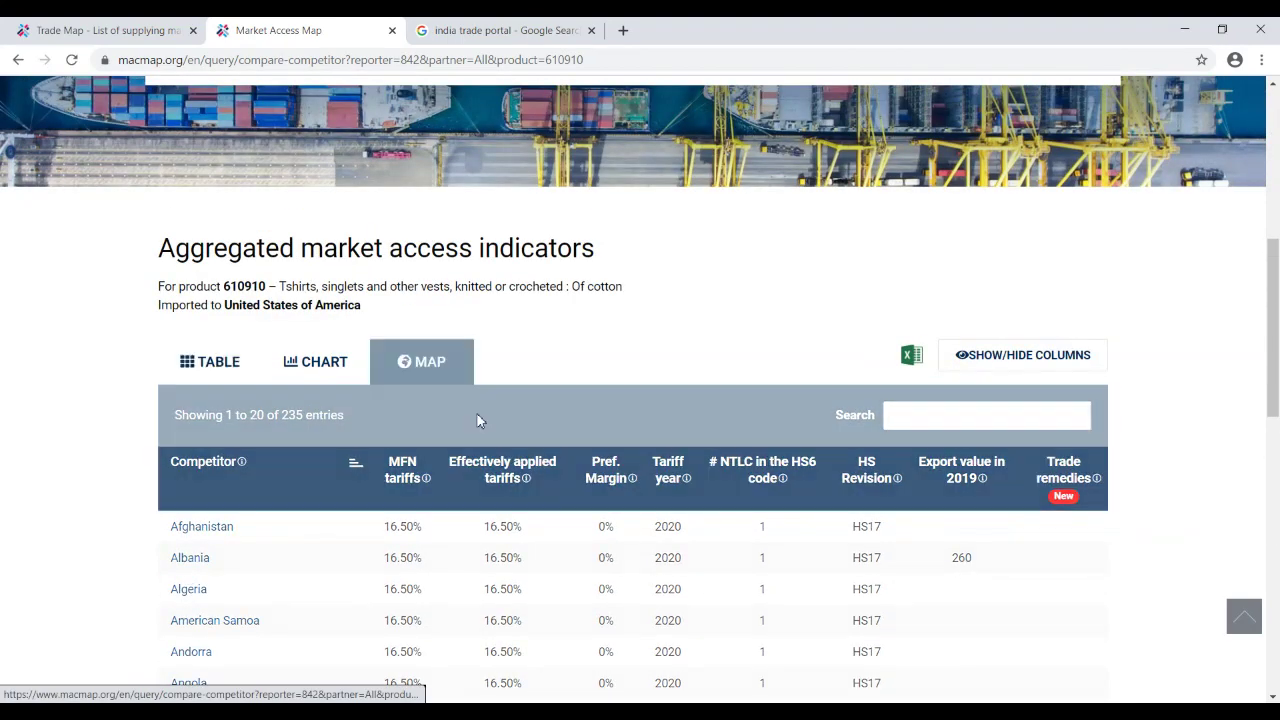
pyautogui.scroll(-1, 727, 598)
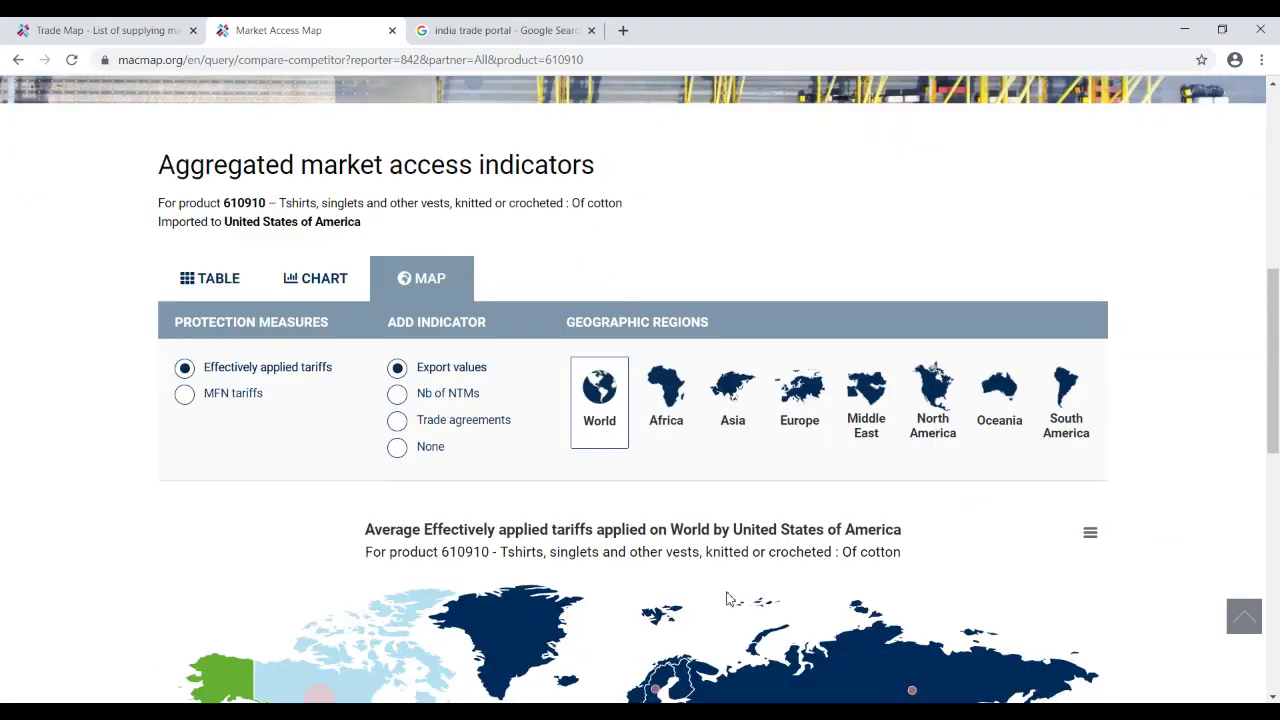
pyautogui.moveTo(1276, 358); pyautogui.dragTo(1276, 455)
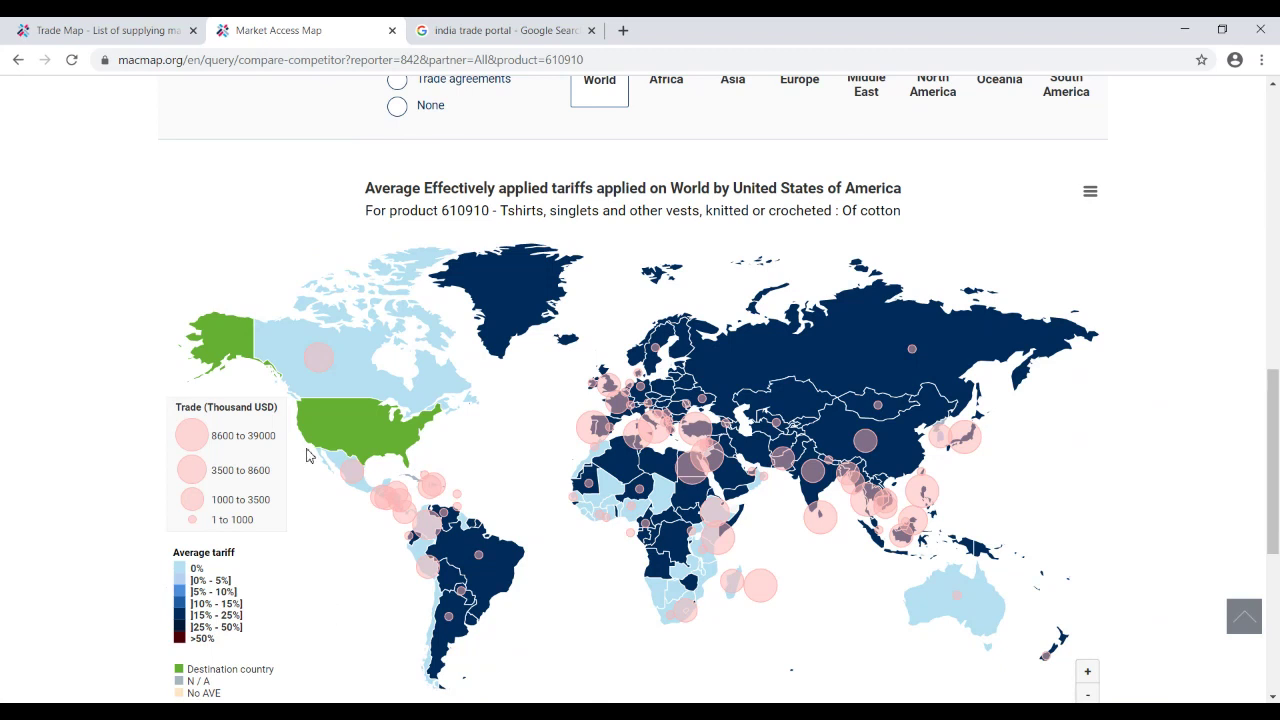
pyautogui.moveTo(365, 481)
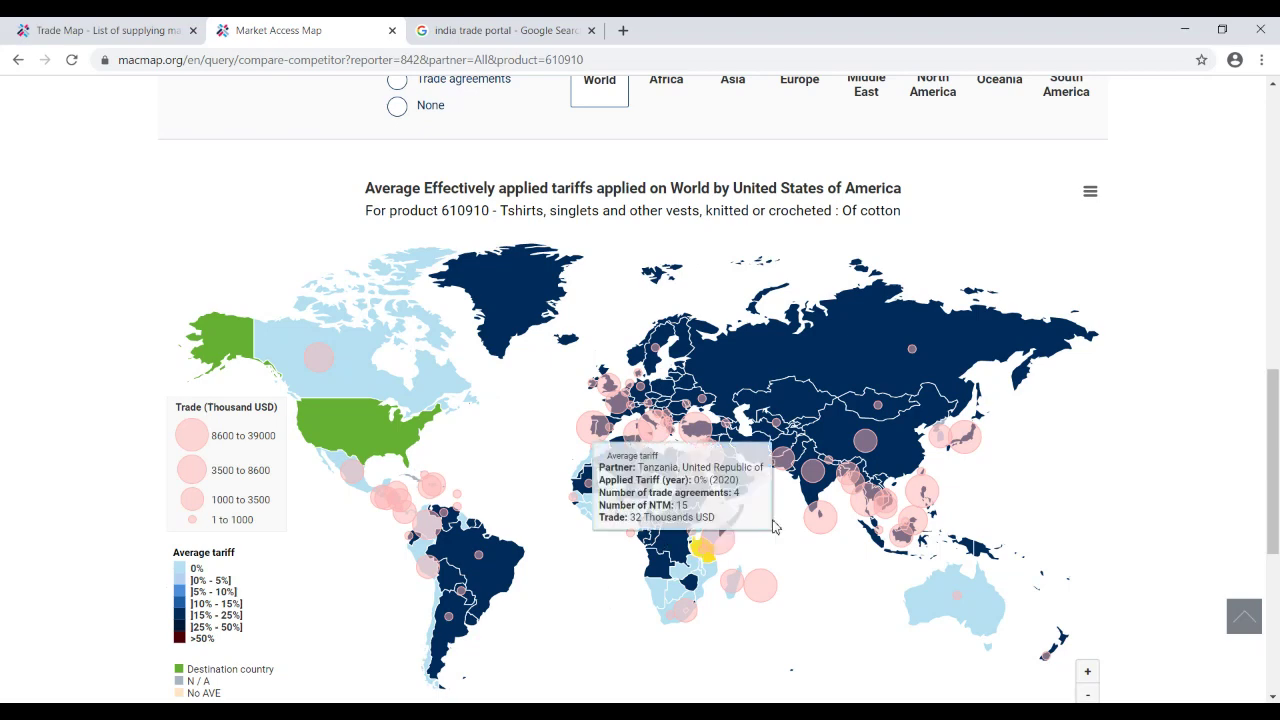
pyautogui.moveTo(713, 404)
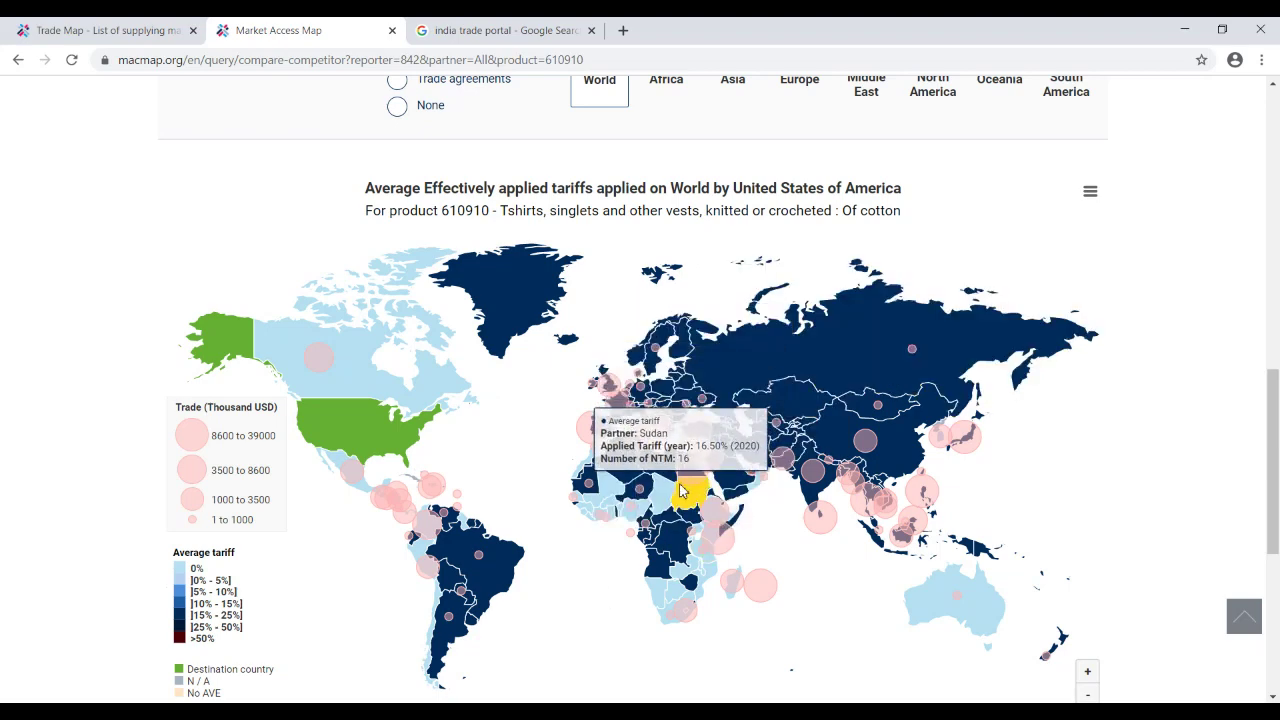
pyautogui.moveTo(690, 500)
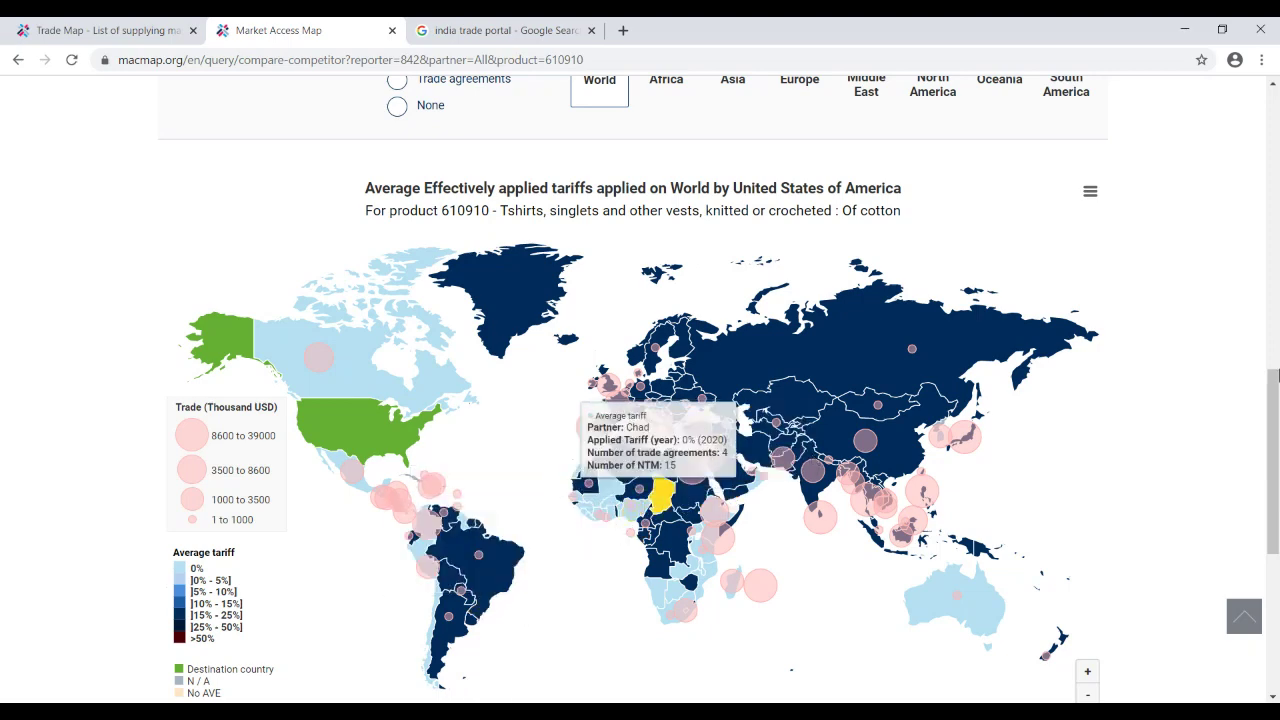
pyautogui.click(1274, 342)
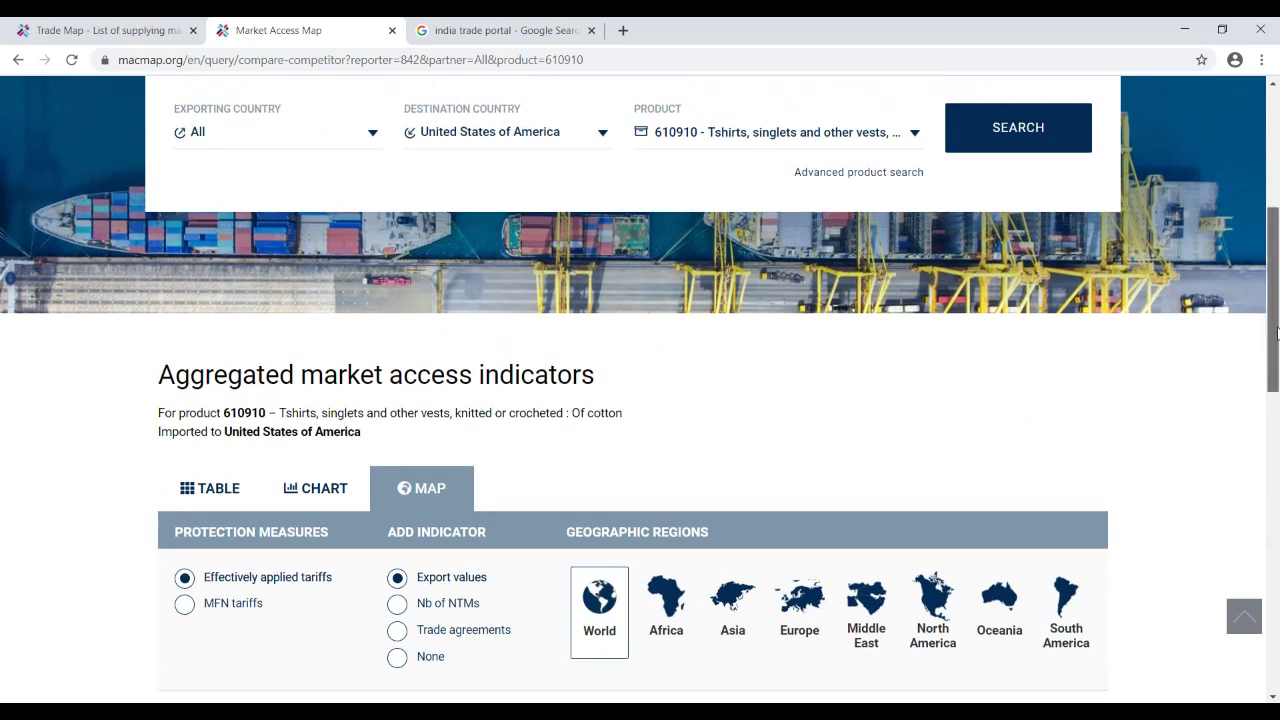
pyautogui.moveTo(1274, 342); pyautogui.dragTo(1276, 250)
pyautogui.scroll(1, 1277, 250)
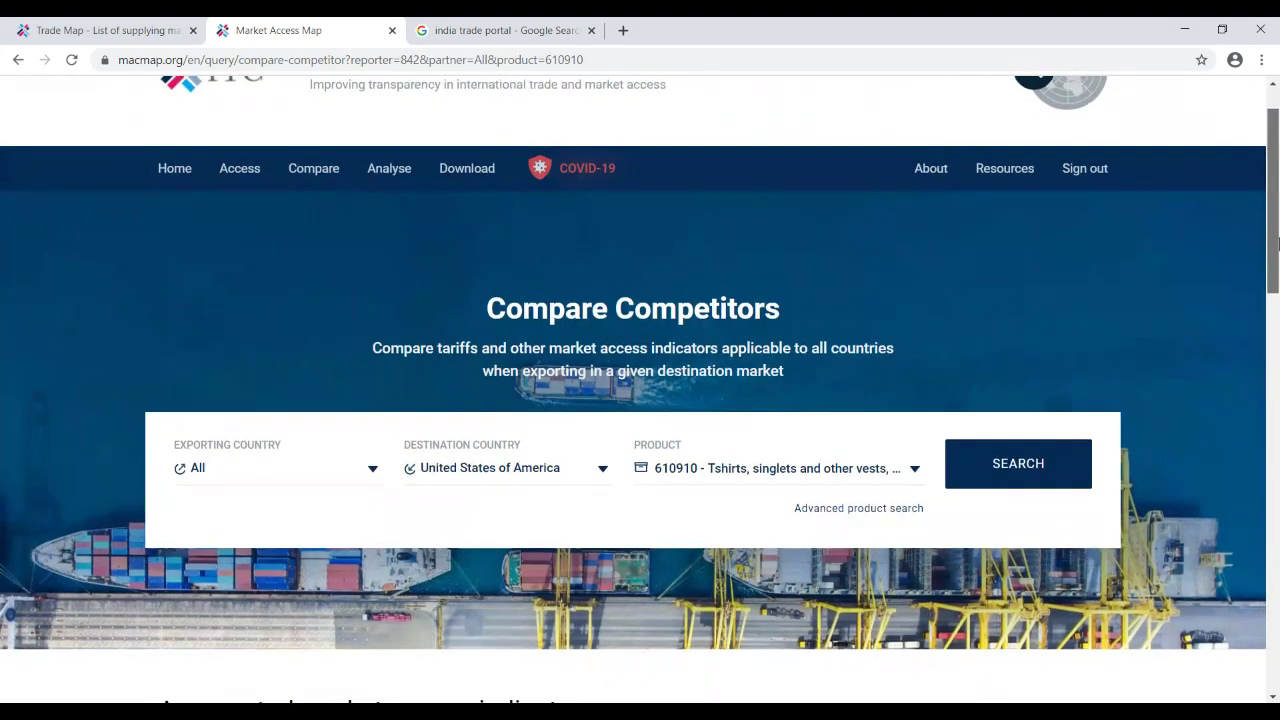
pyautogui.moveTo(1277, 243); pyautogui.dragTo(1277, 277)
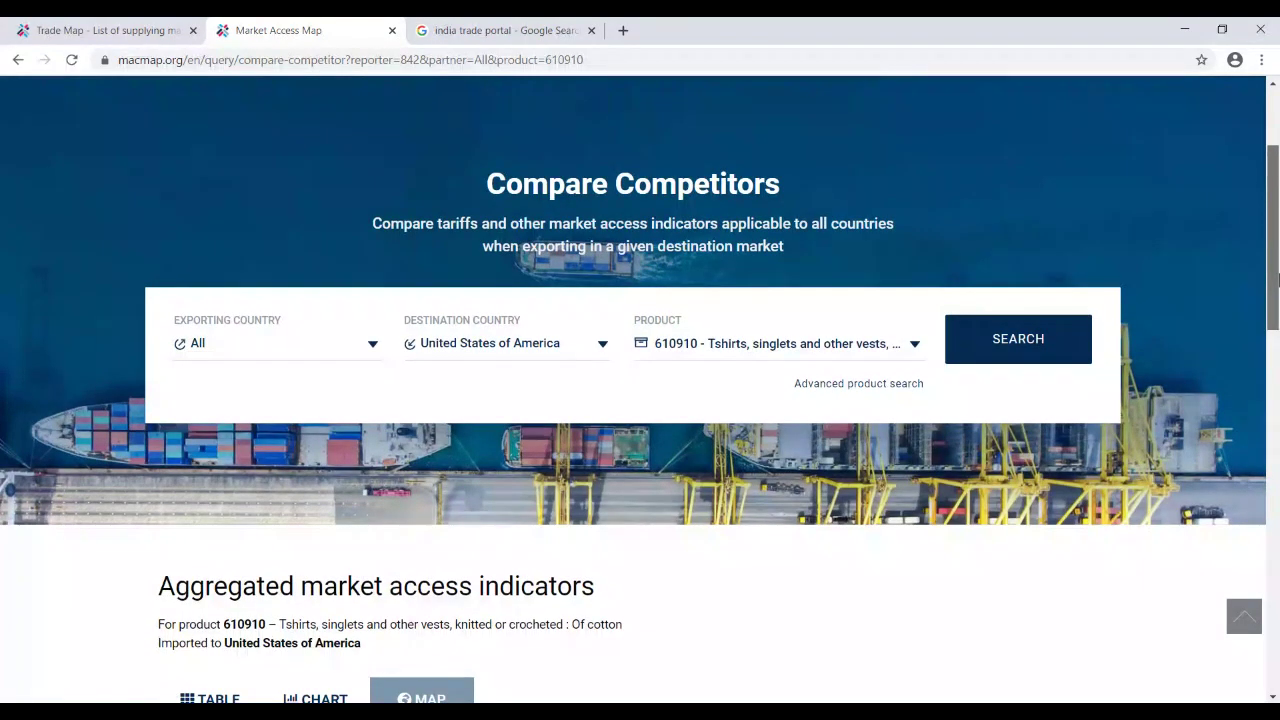
pyautogui.moveTo(1277, 280); pyautogui.dragTo(1277, 416)
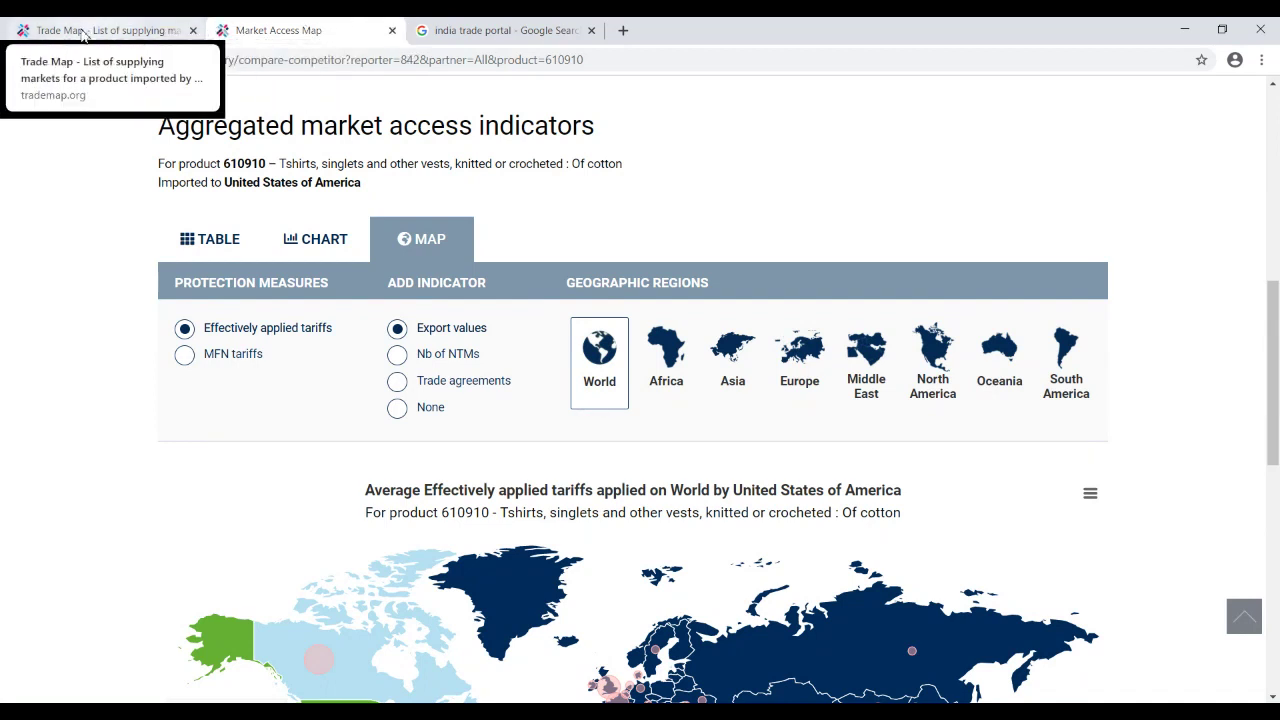
# - Move the Trade Map page behind the others, open the Indian Trade Portal from the search results and close its FIEO advertisement
pyautogui.moveTo(84, 36); pyautogui.dragTo(510, 30)
pyautogui.click(287, 35)
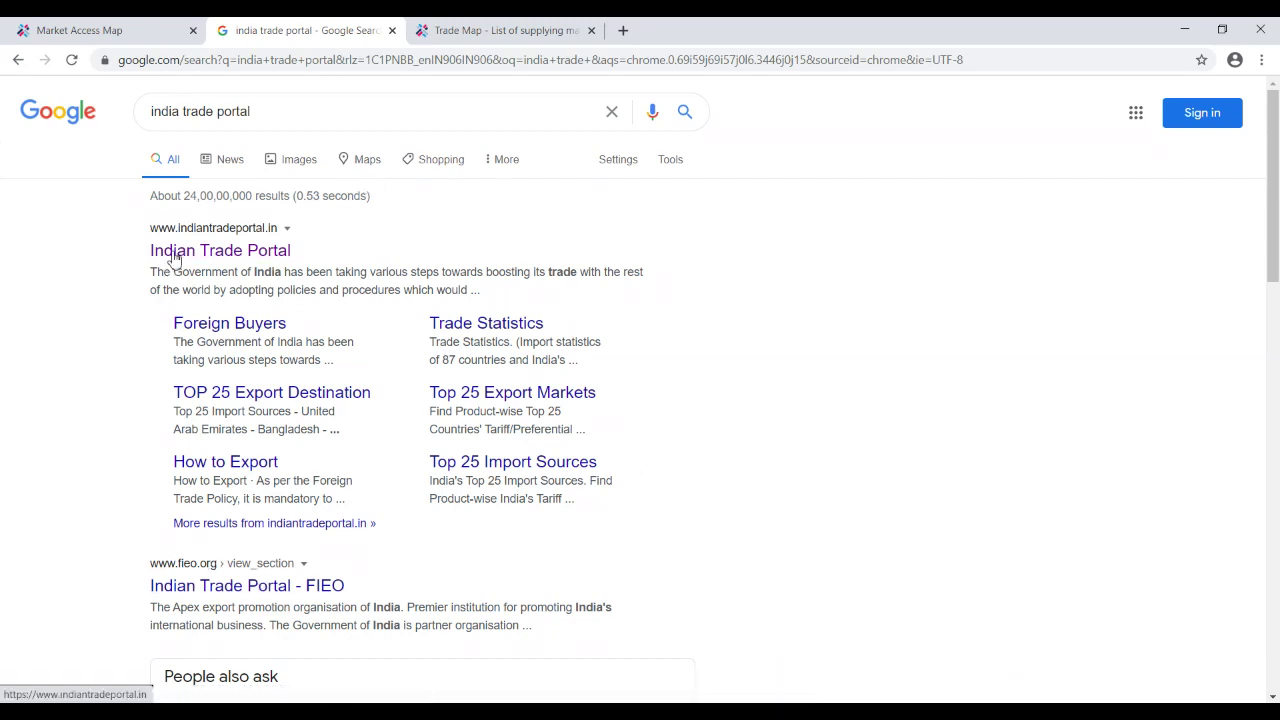
pyautogui.click(214, 255)
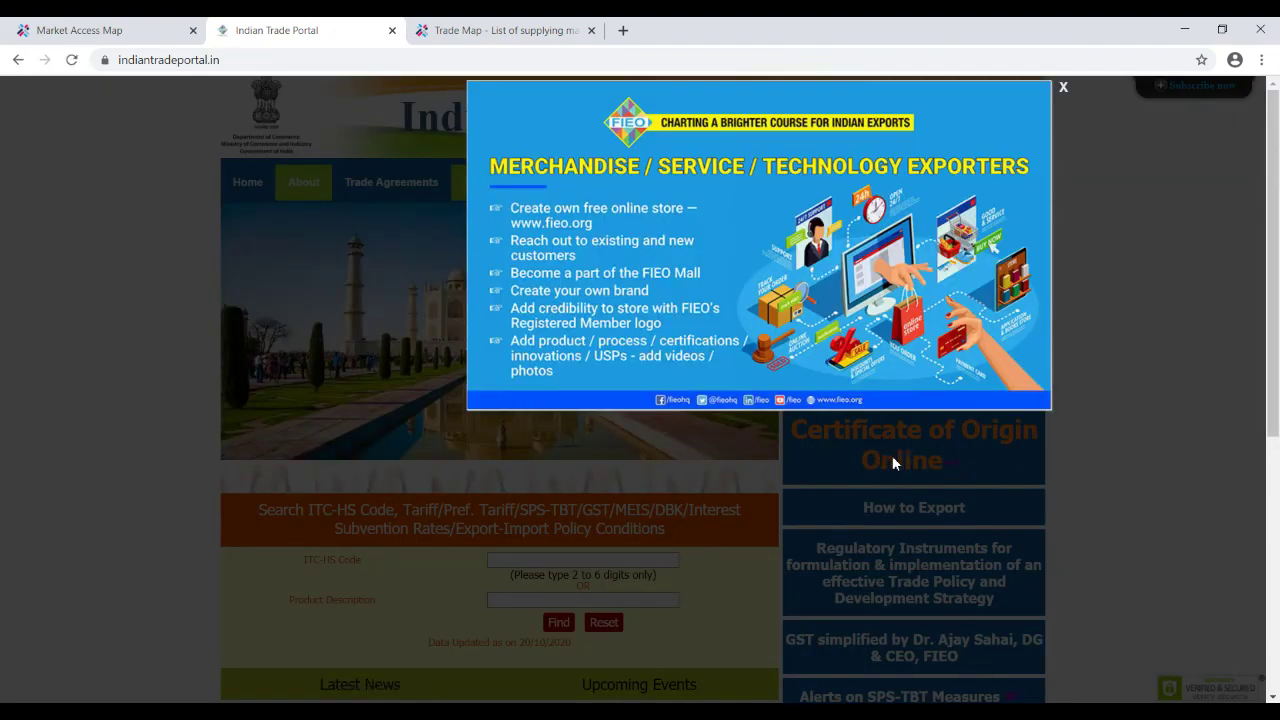
pyautogui.click(1064, 89)
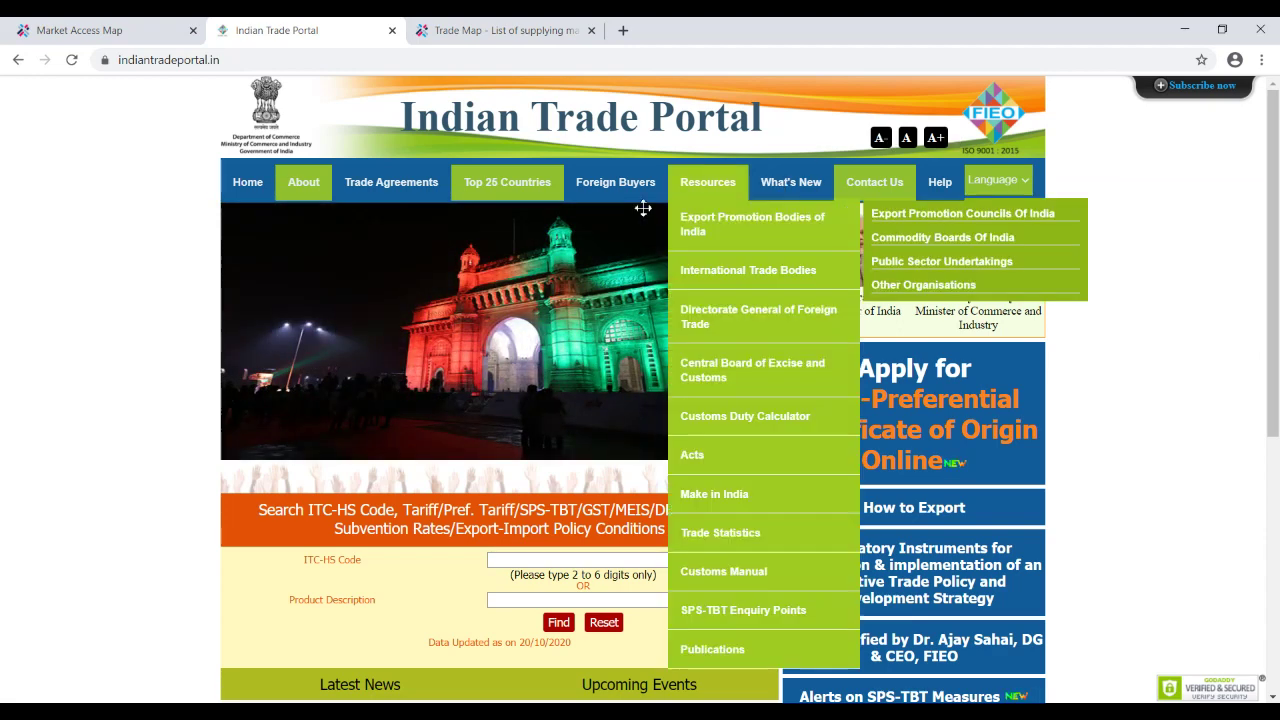
# - Look up ITC-HS code 610910 for export and choose product 61091000, cotton T-shirts, singlets and other vests
pyautogui.click(521, 562)
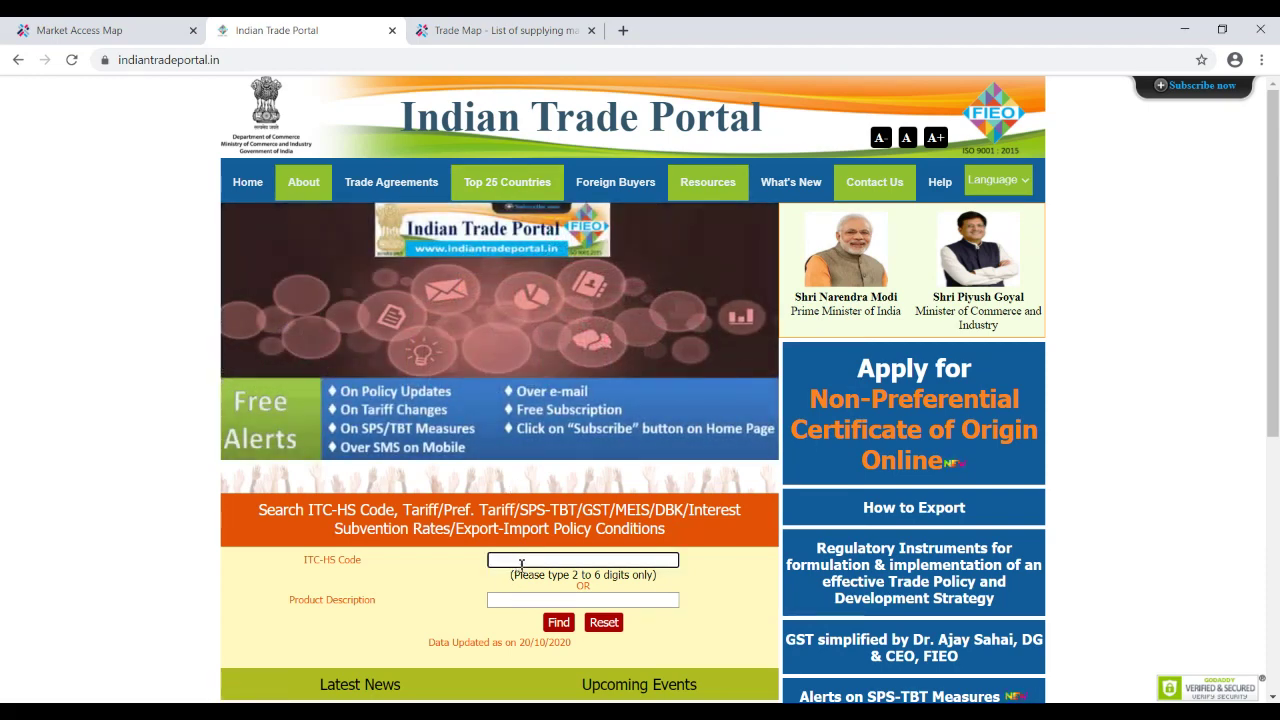
pyautogui.write('610910')
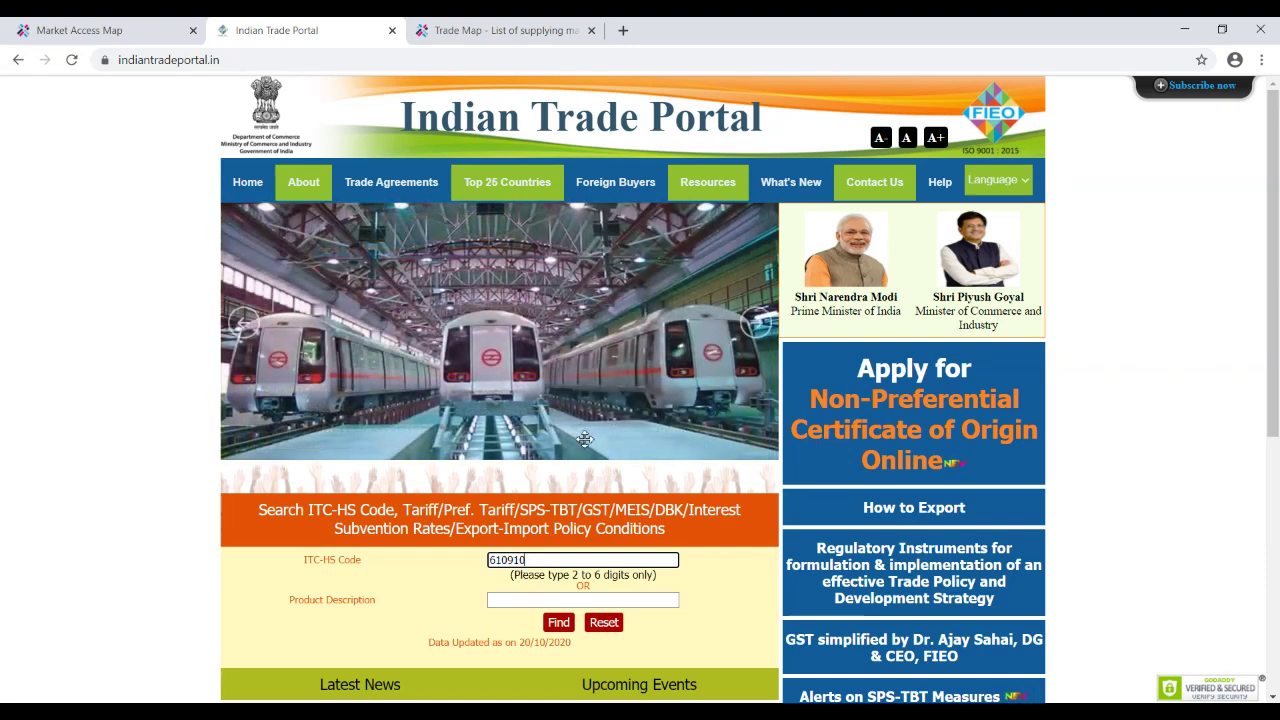
pyautogui.press('Return')
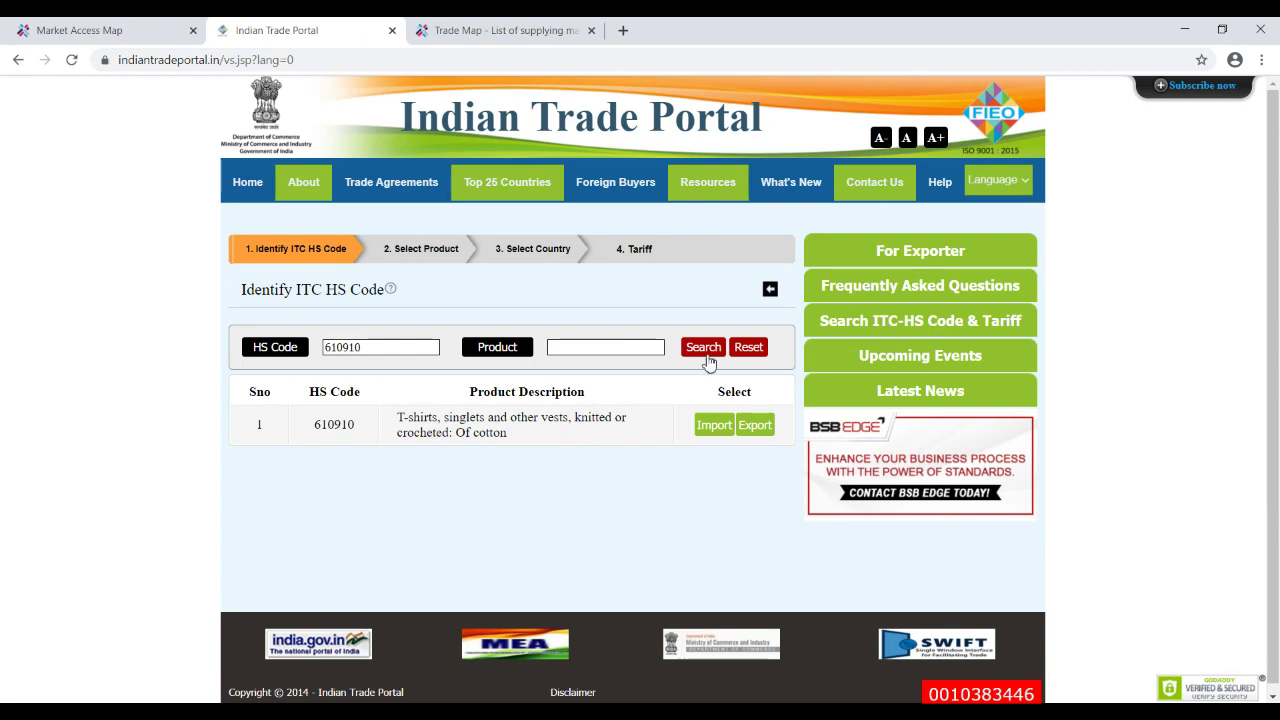
pyautogui.click(766, 427)
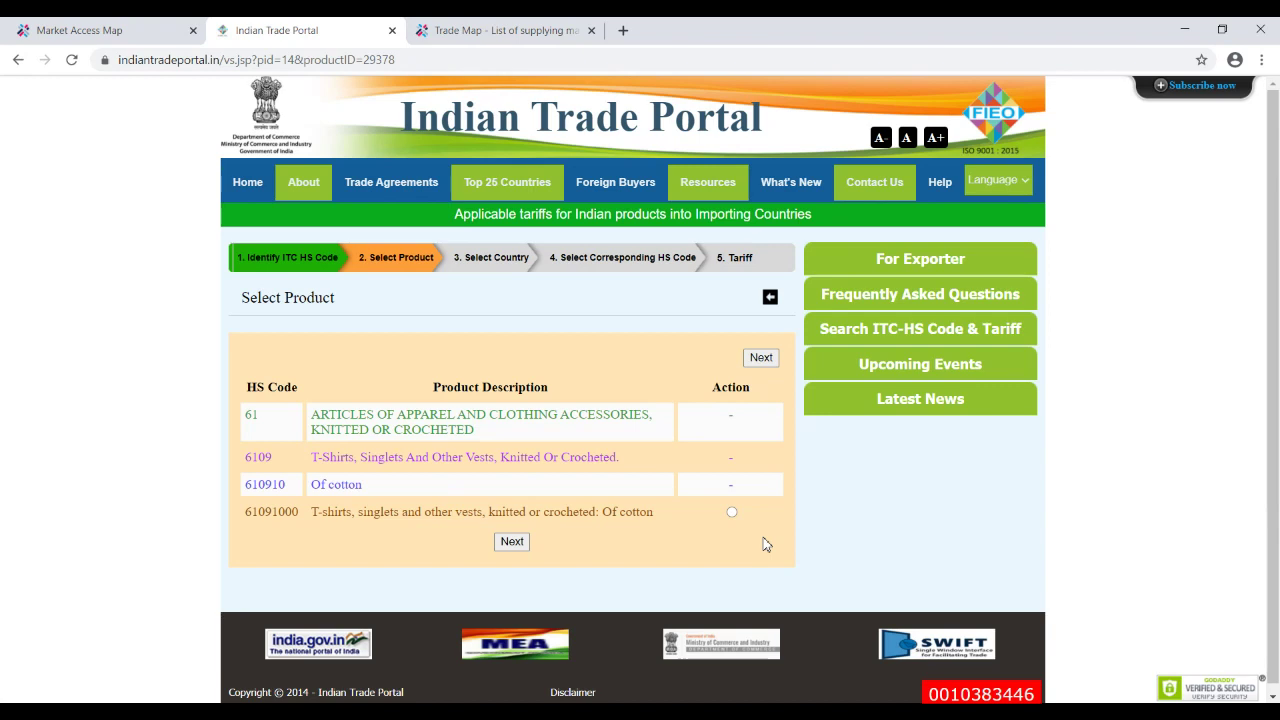
pyautogui.click(731, 512)
pyautogui.click(514, 541)
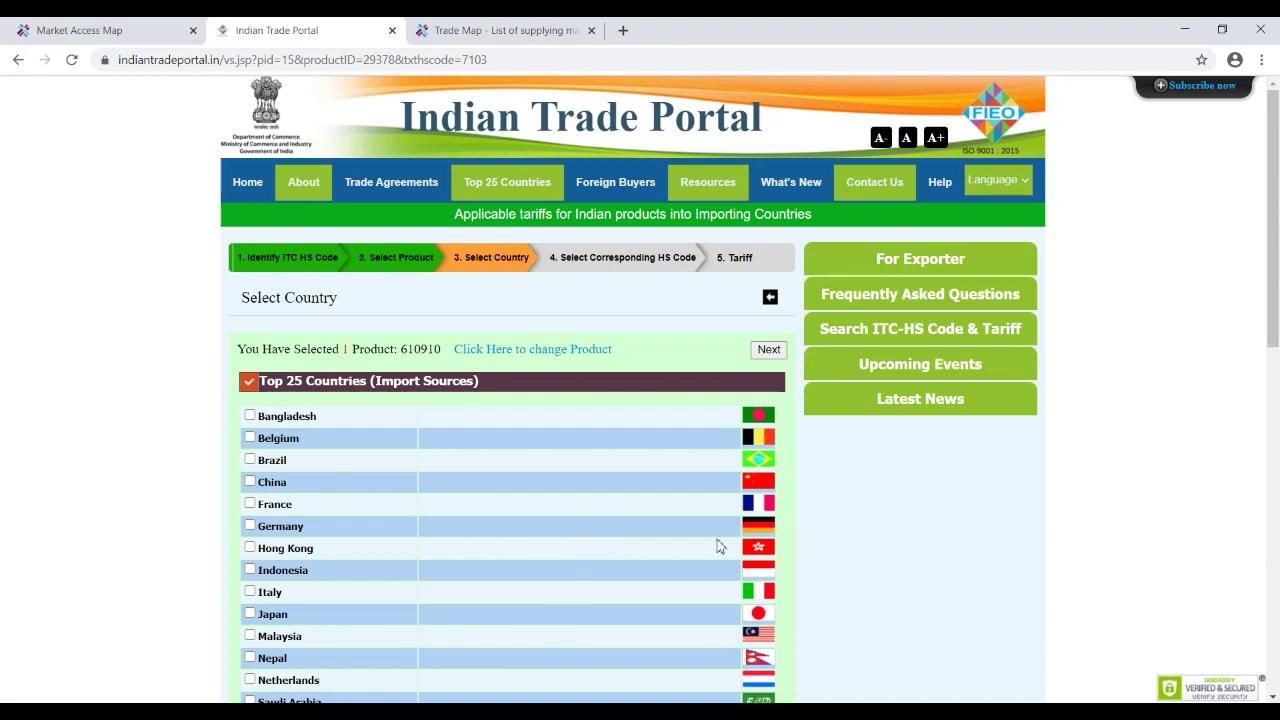
# - Choose Japan as the destination with all its tariff types and show the tariff for corresponding HS code 610910010
pyautogui.scroll(-3, 705, 455)
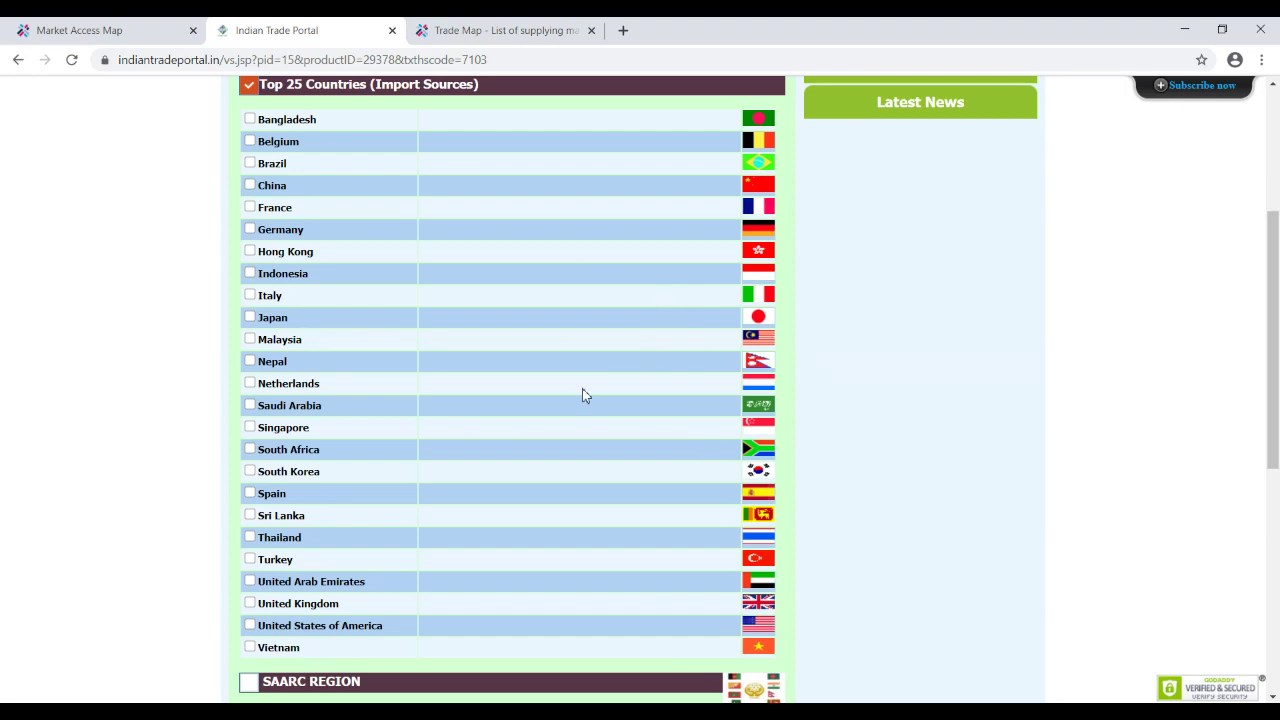
pyautogui.click(250, 318)
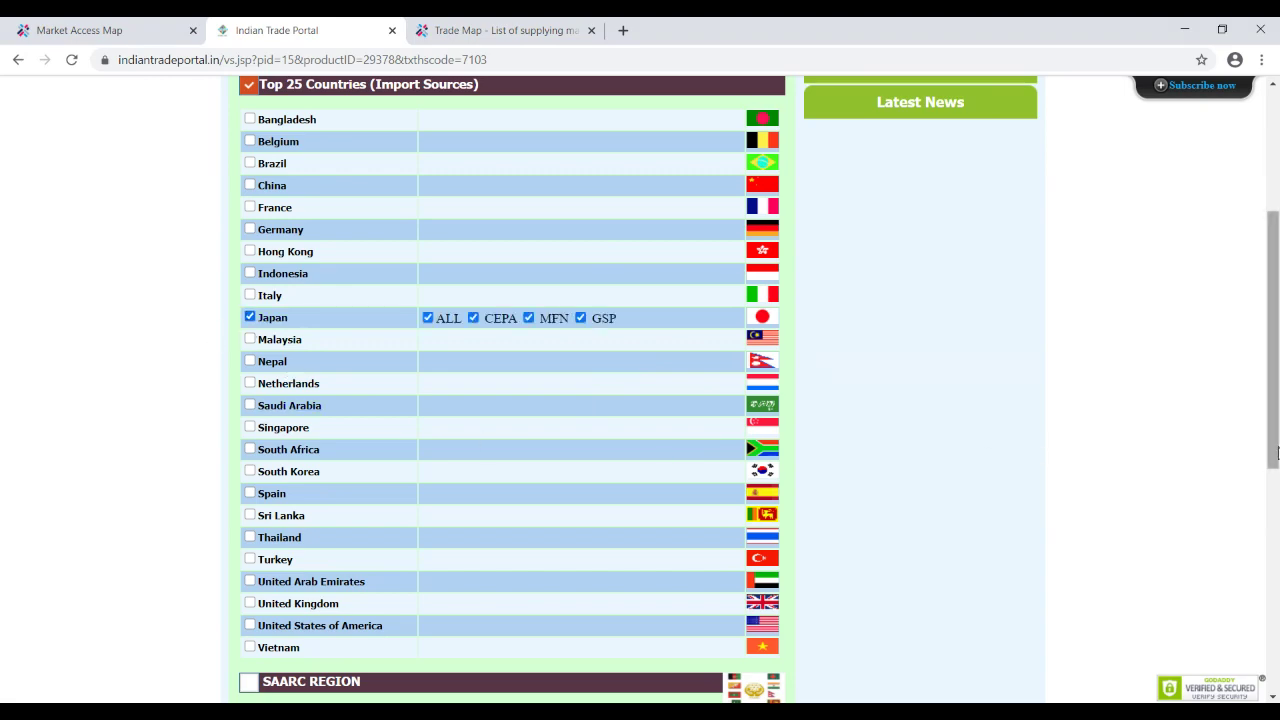
pyautogui.moveTo(1277, 453); pyautogui.dragTo(1278, 700)
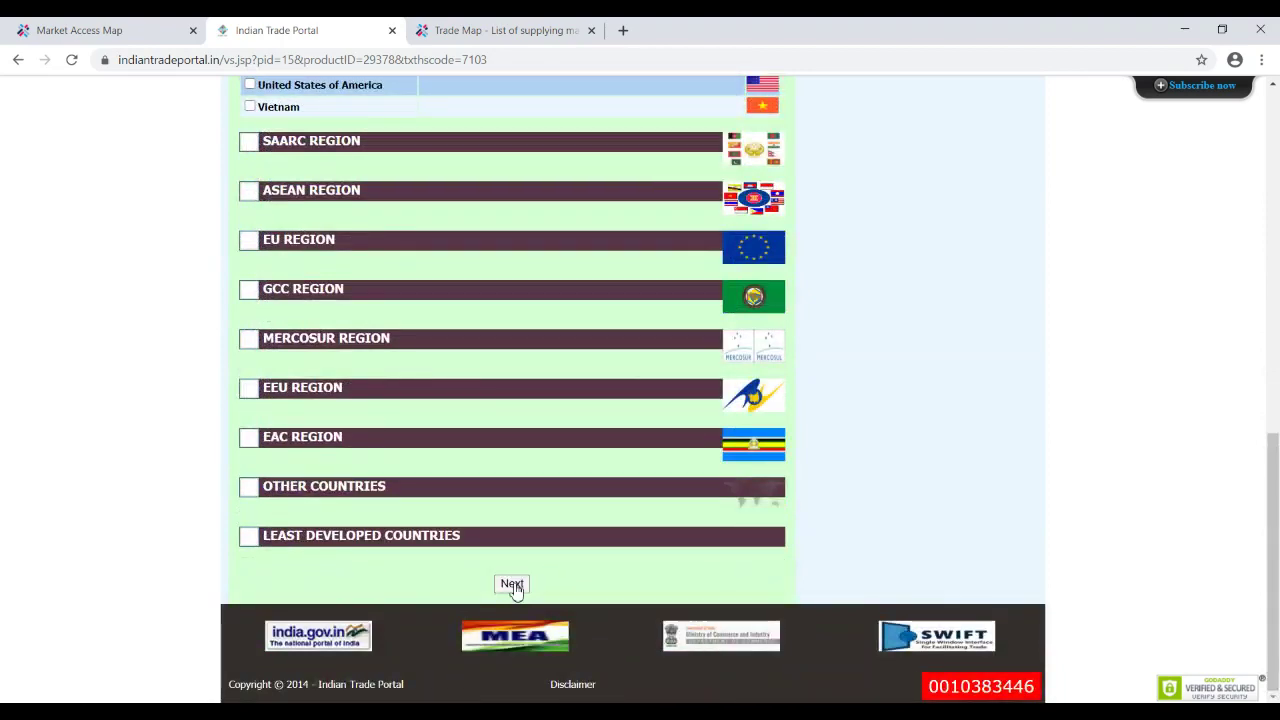
pyautogui.click(512, 585)
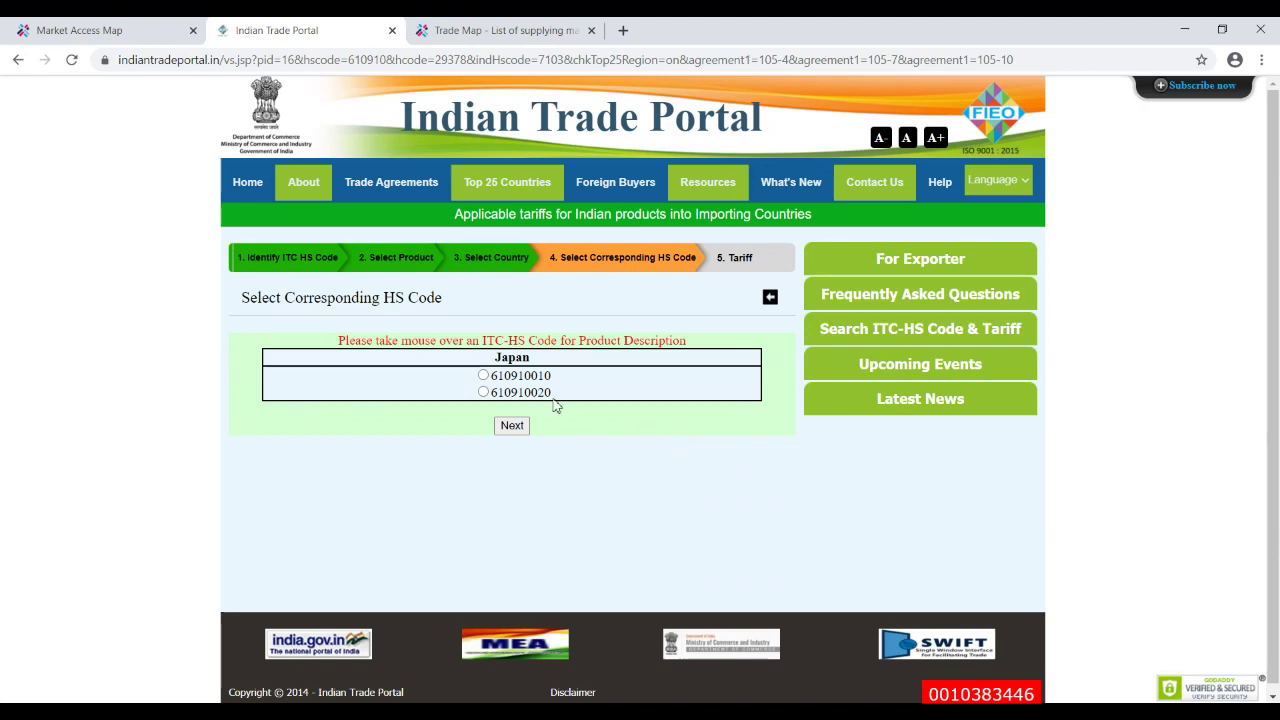
pyautogui.click(485, 377)
pyautogui.click(511, 426)
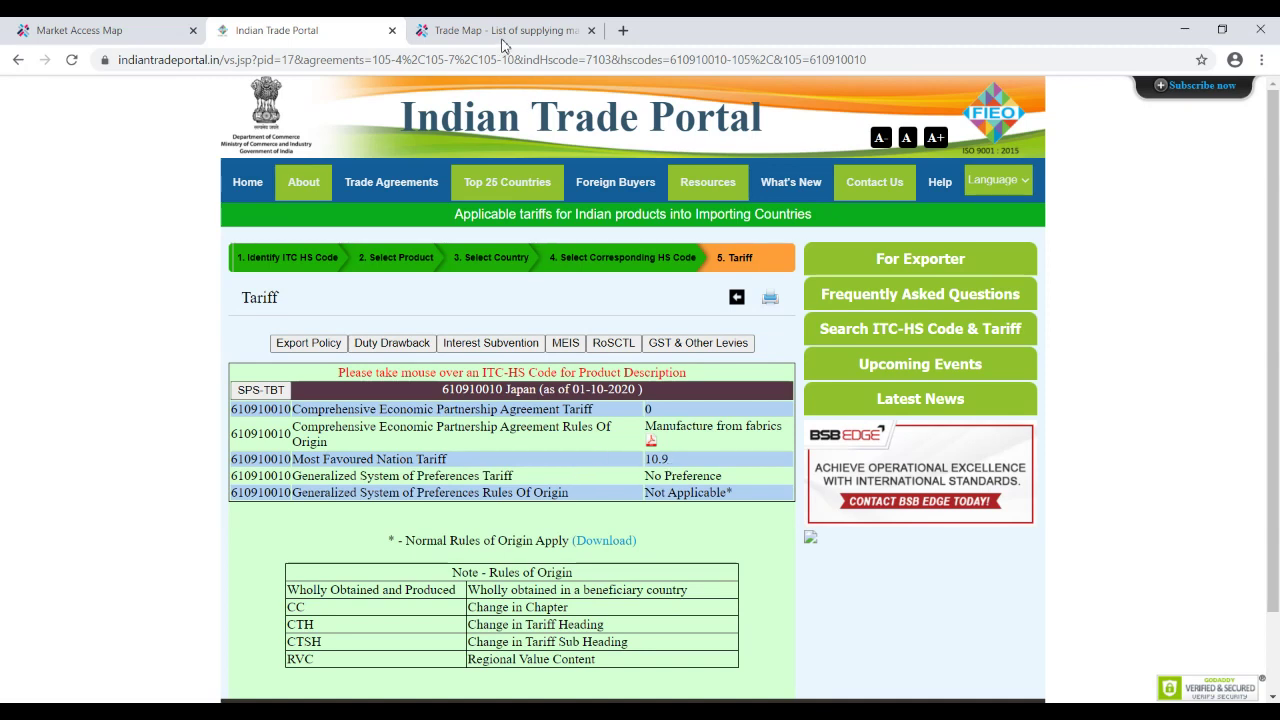
# - Review Japan's SPS-TBT documents for 610910010 and the Indian export policy for the T-shirts, closing each window
pyautogui.click(266, 391)
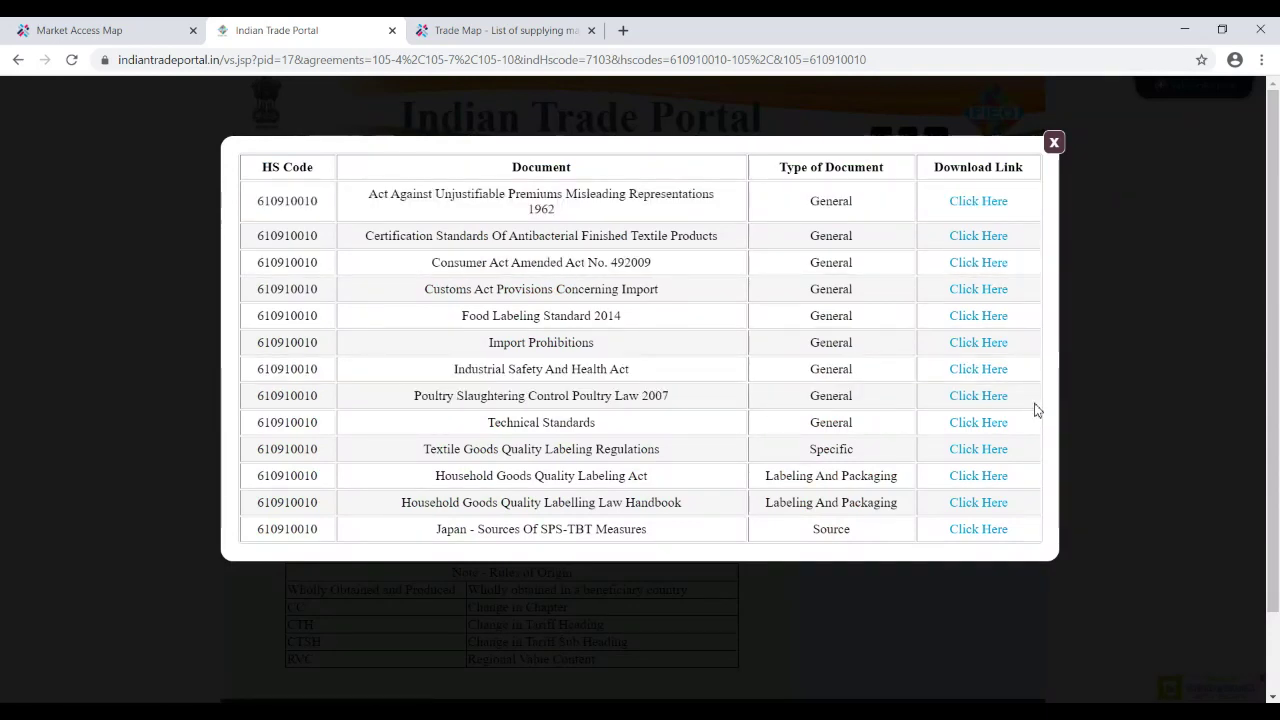
pyautogui.click(1053, 145)
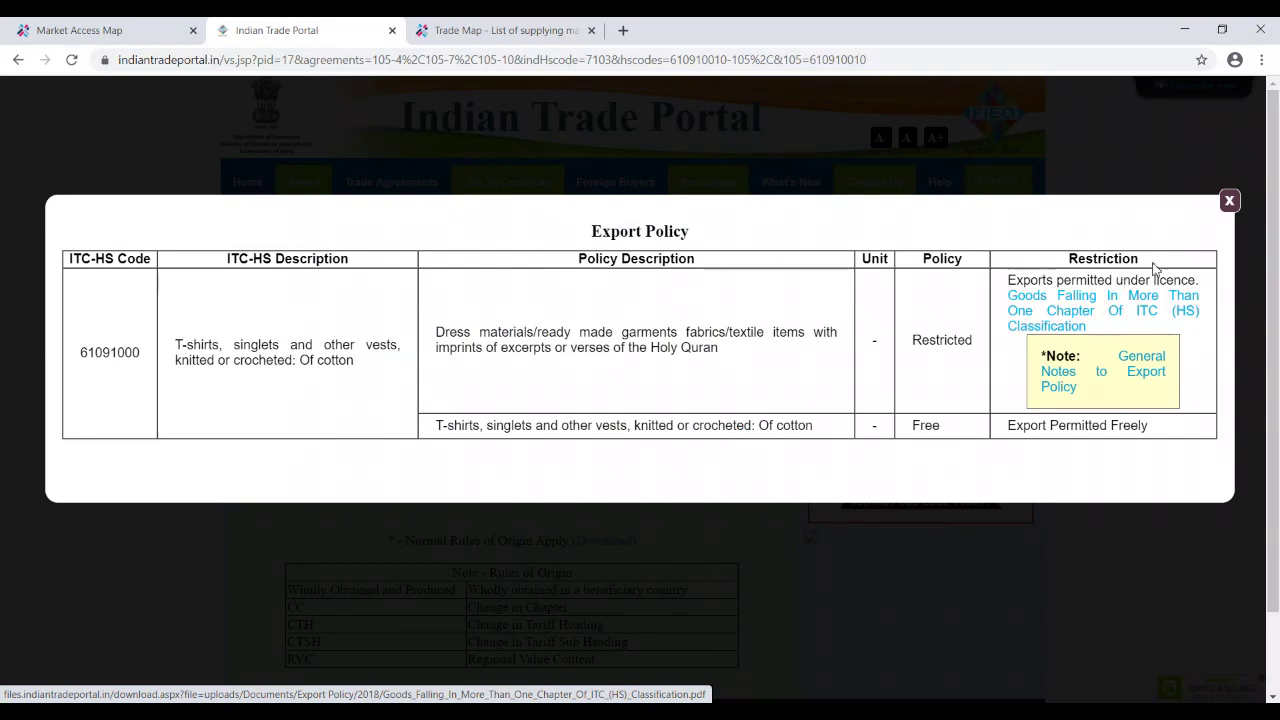
pyautogui.click(1230, 202)
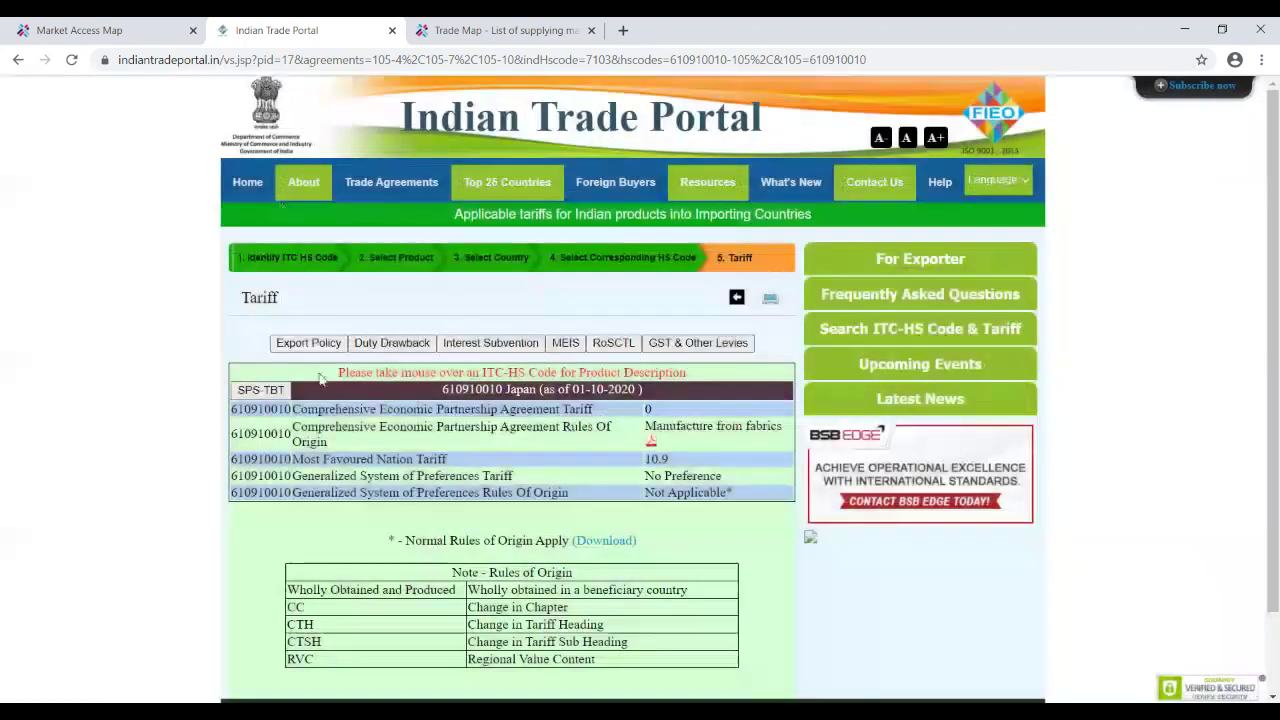
# - Review the duty drawback rates and the interest subvention rates for 61091000, closing each window
pyautogui.click(397, 343)
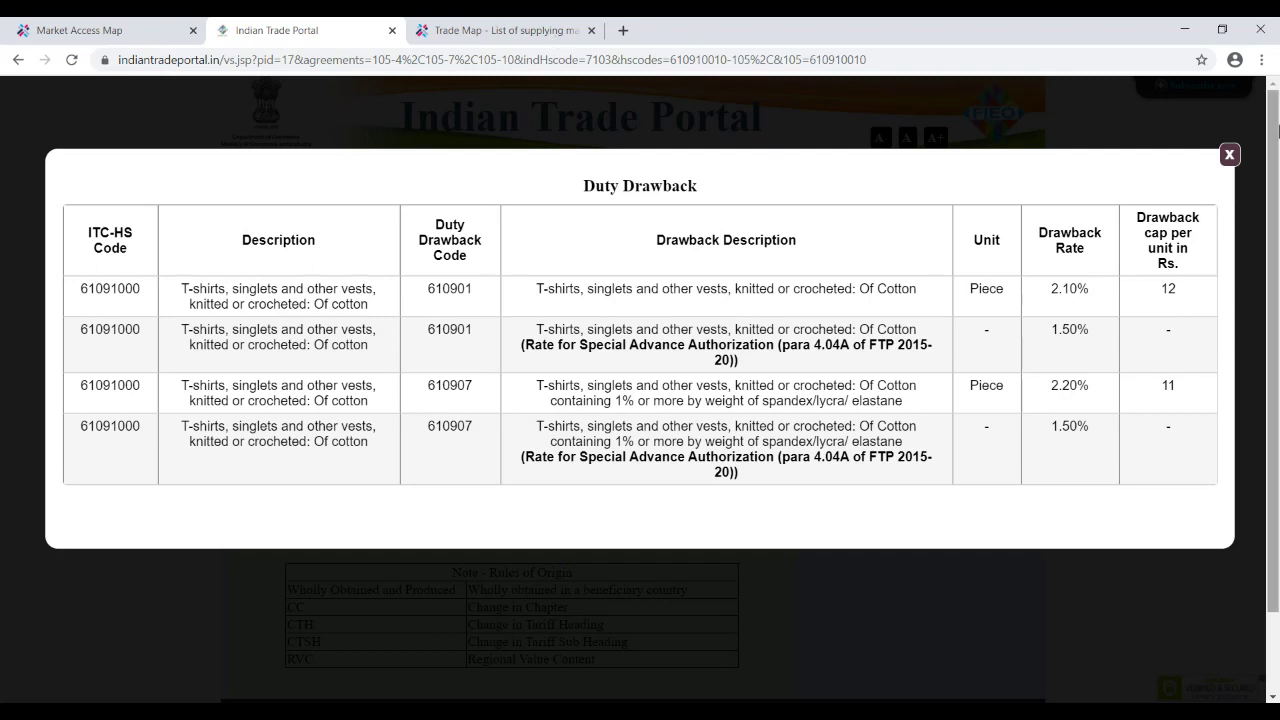
pyautogui.click(1230, 156)
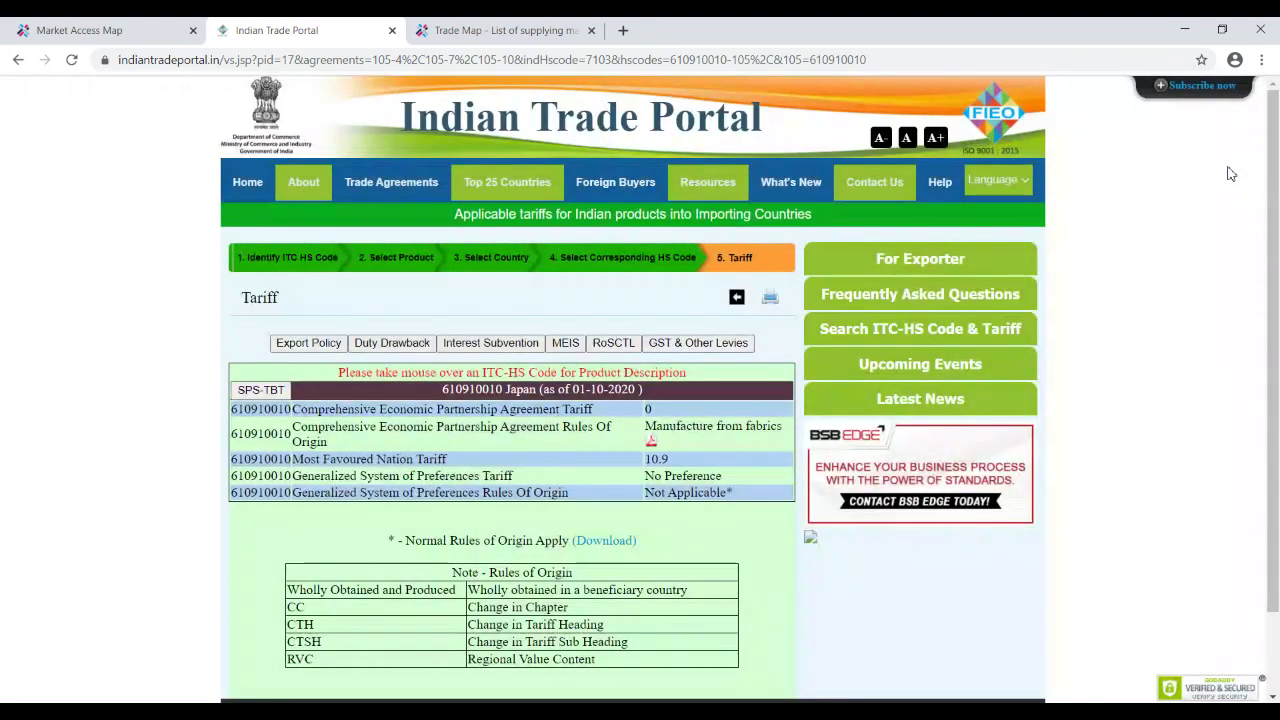
pyautogui.click(490, 342)
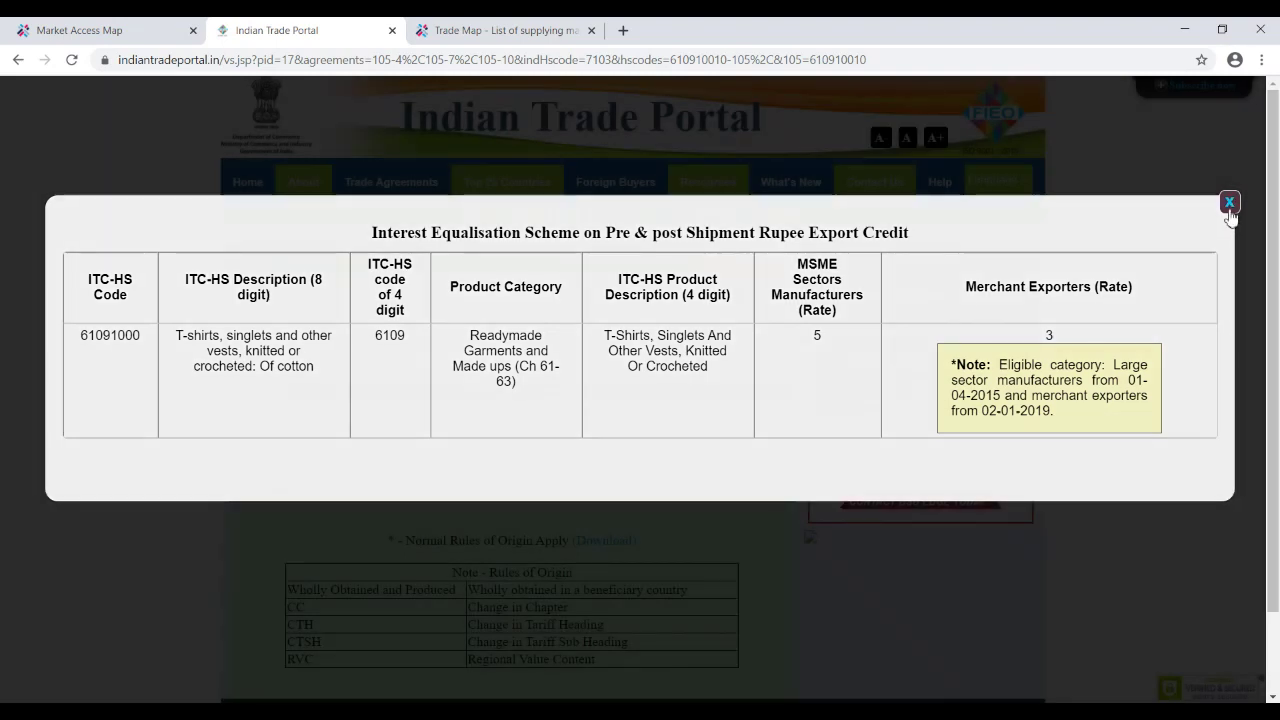
pyautogui.click(1229, 203)
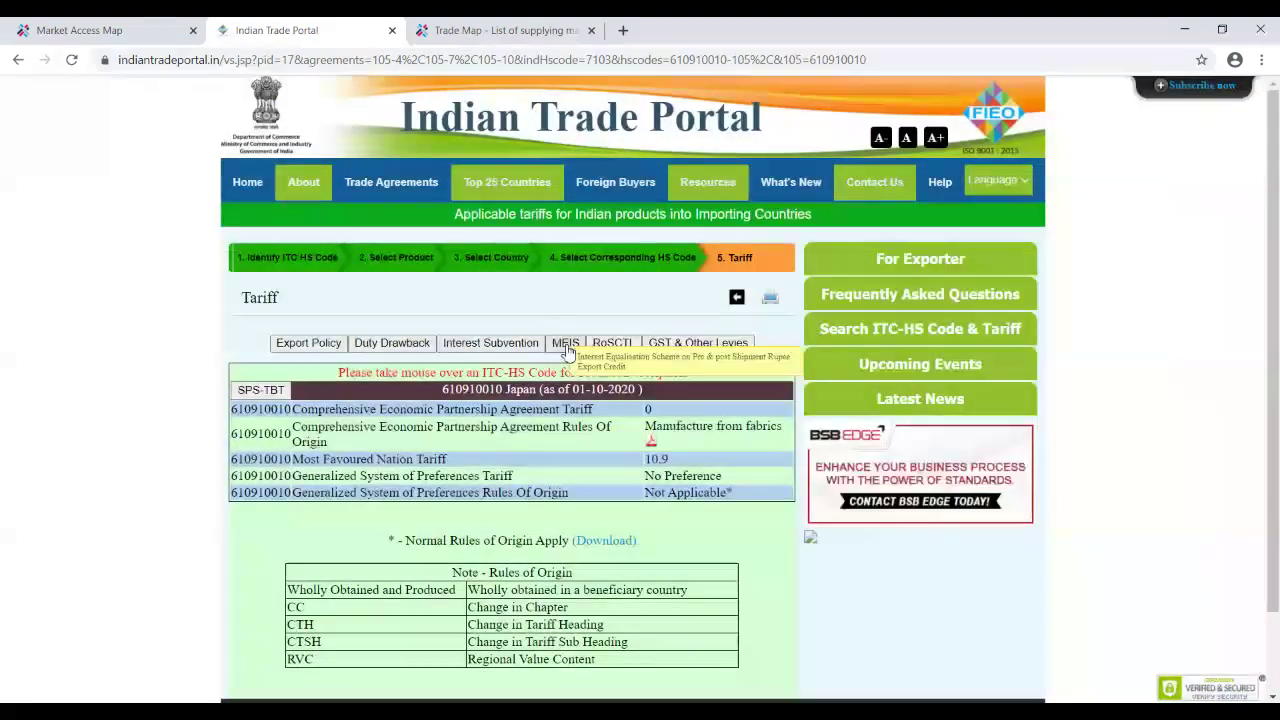
# - Check the MEIS rate and the GST and other levies for 61091000, closing each window
pyautogui.click(566, 343)
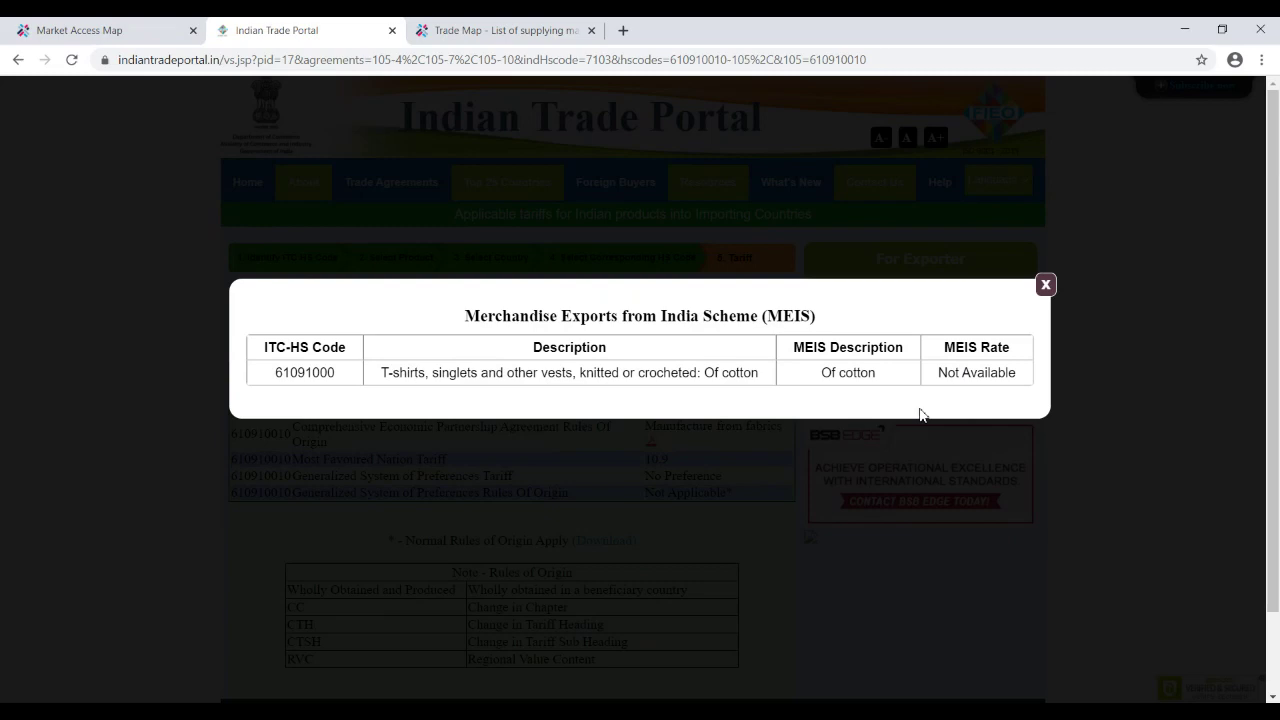
pyautogui.click(1047, 287)
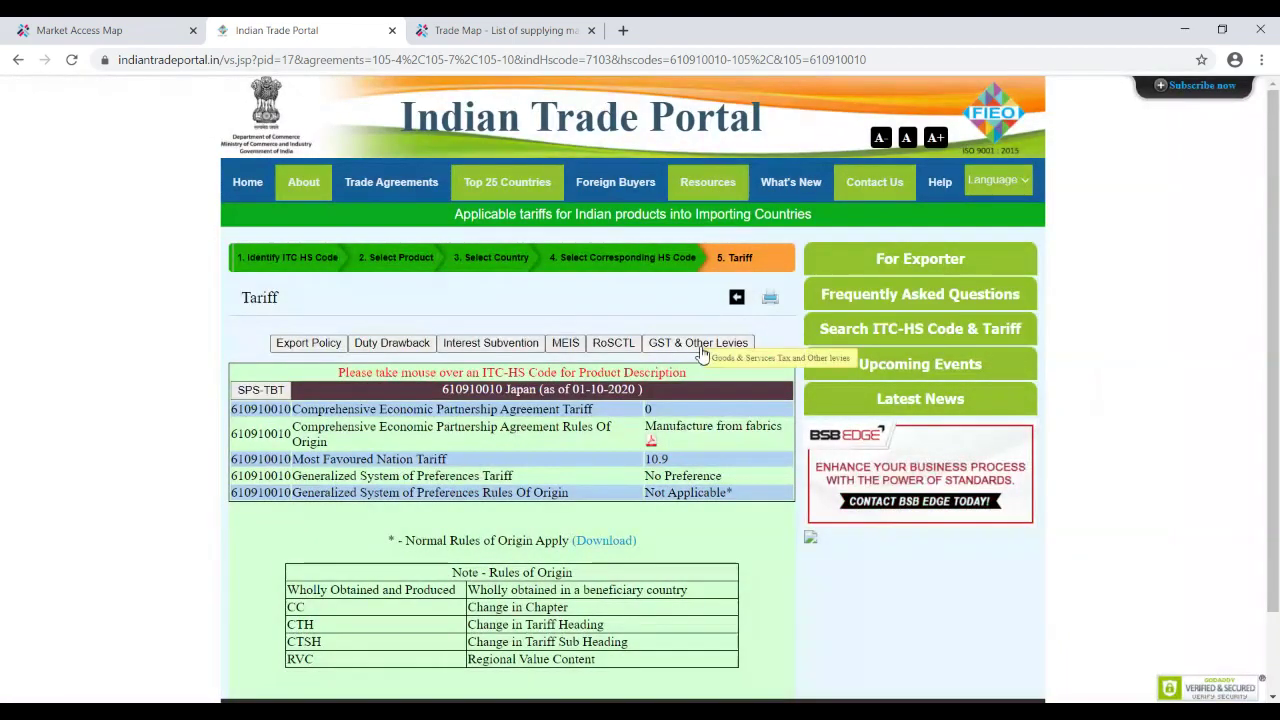
pyautogui.click(700, 345)
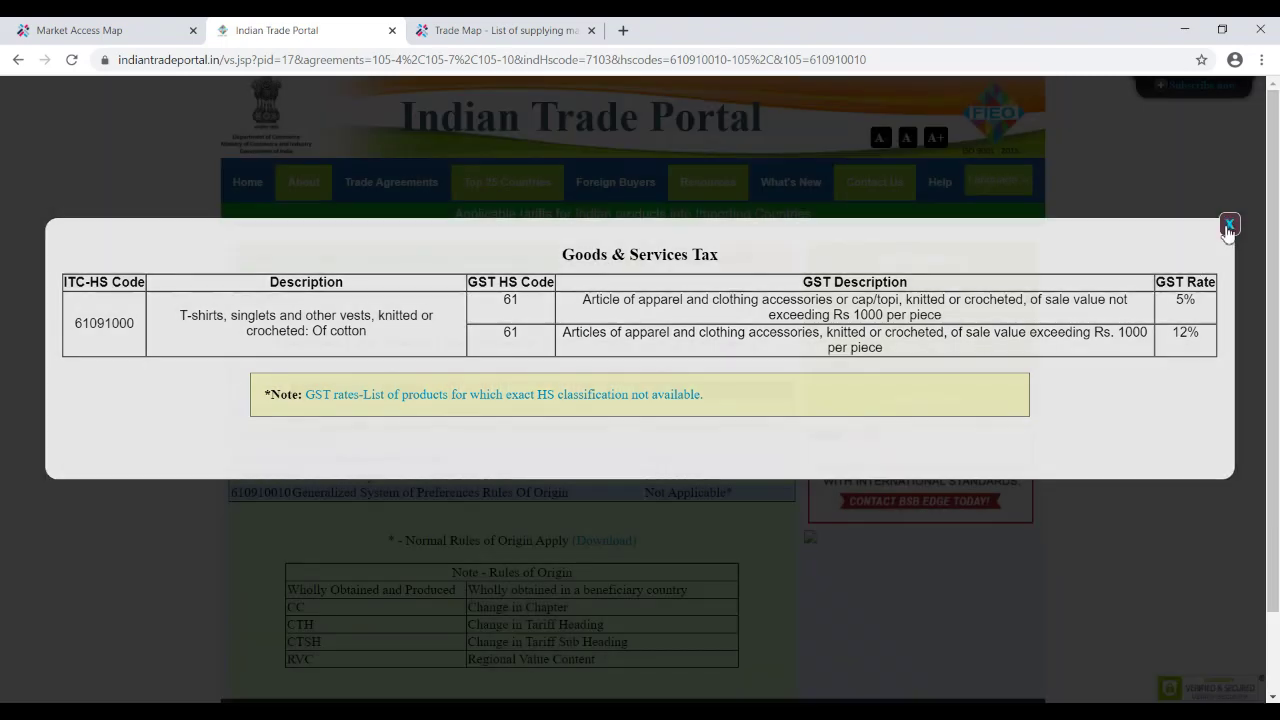
pyautogui.click(1229, 226)
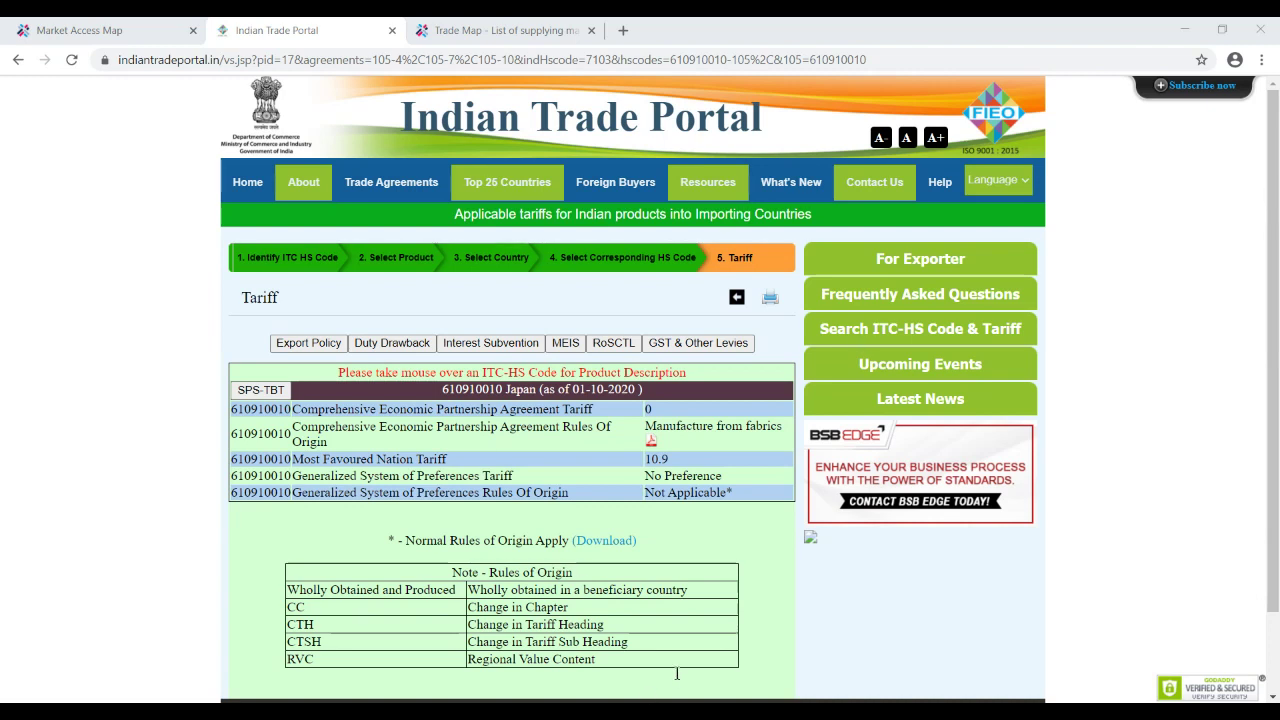
pyautogui.click(728, 650)
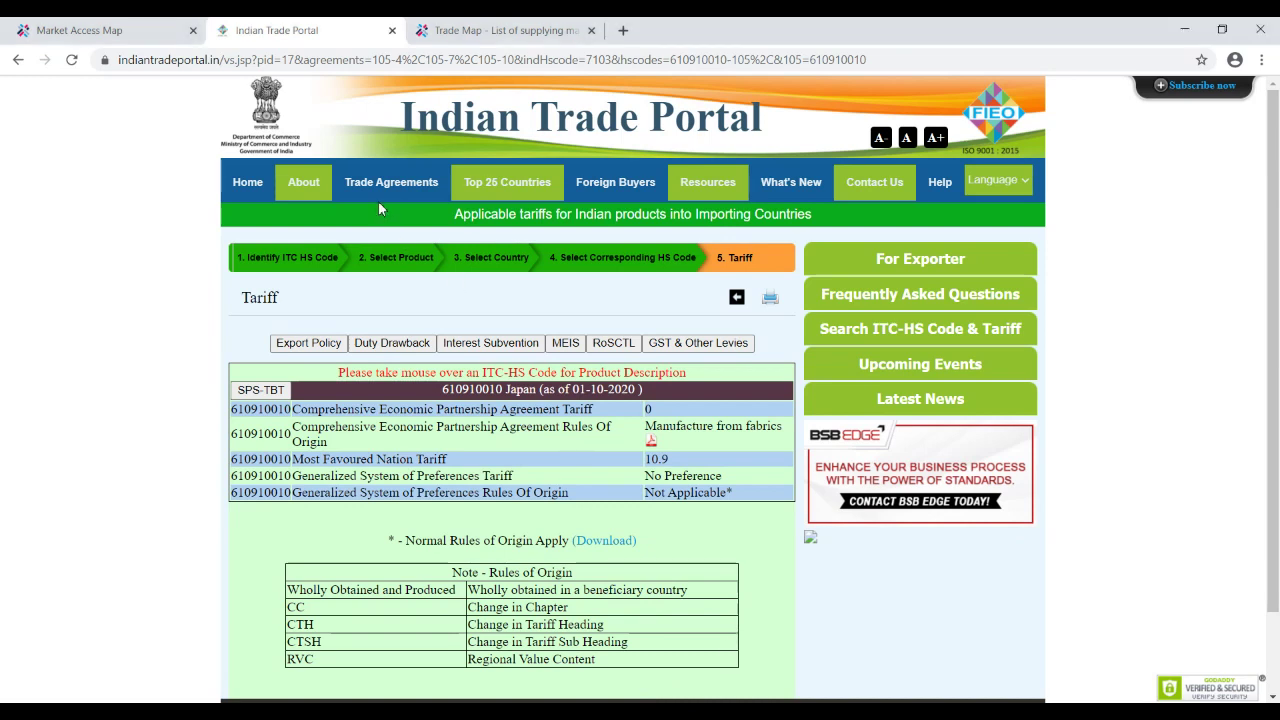
# - Return to the portal's home page, close the FIEO advertisement and search for ITC-HS code 420232
pyautogui.click(247, 186)
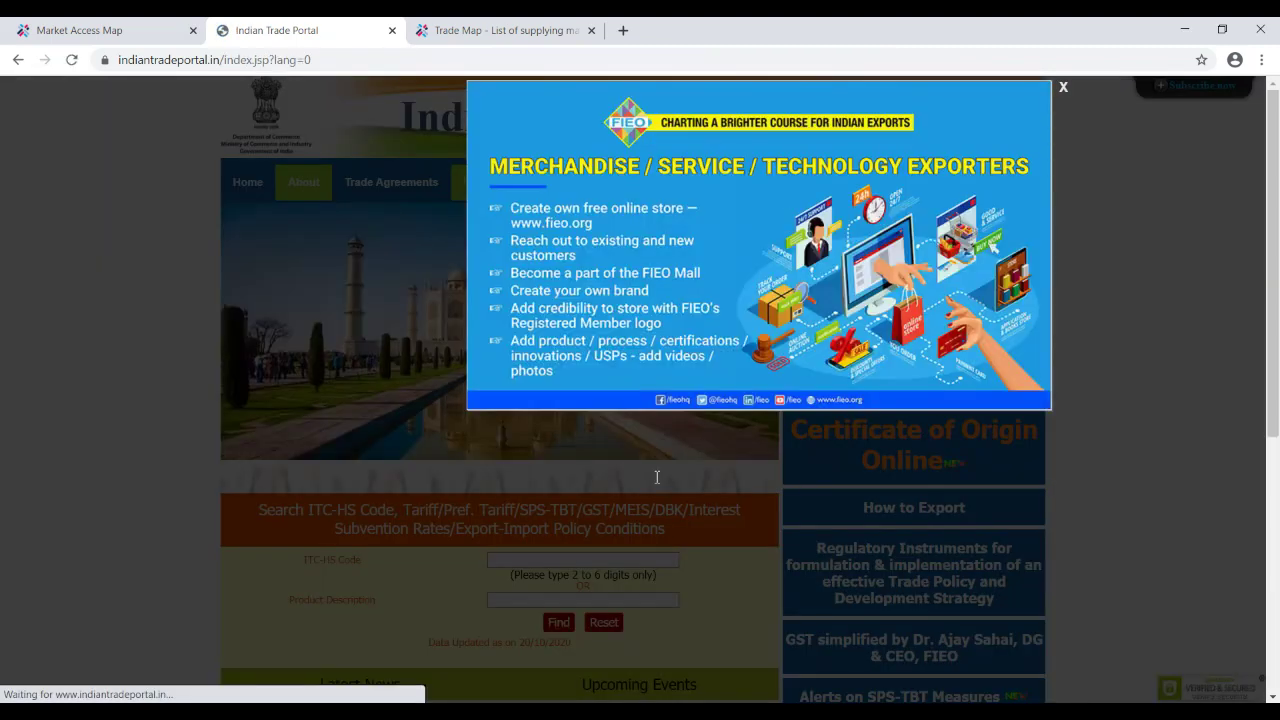
pyautogui.click(1064, 94)
pyautogui.click(536, 559)
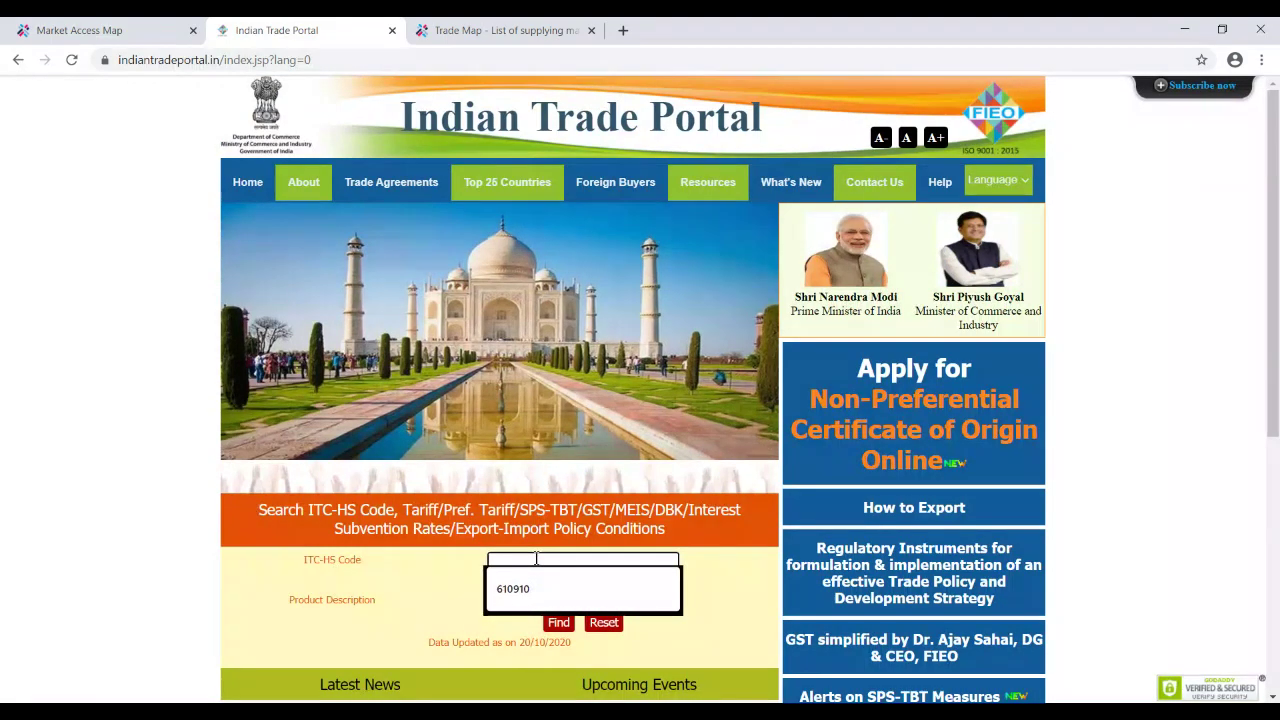
pyautogui.write('4202')
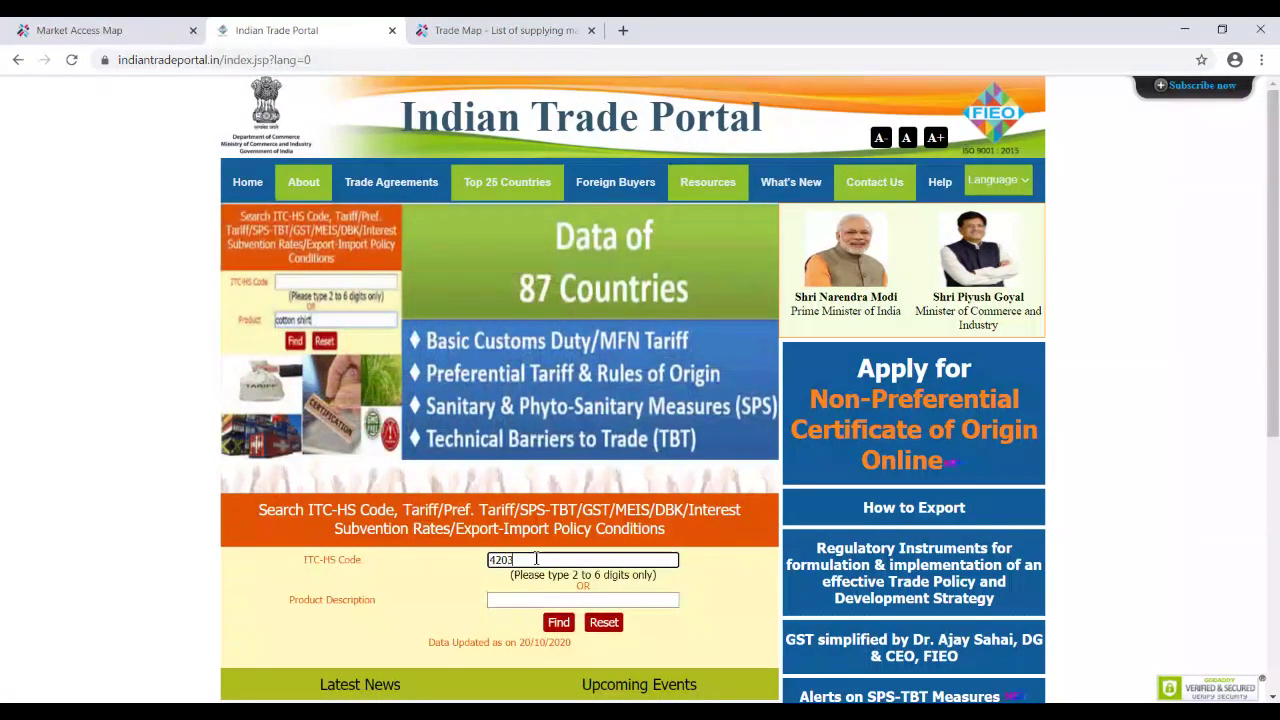
pyautogui.write('32')
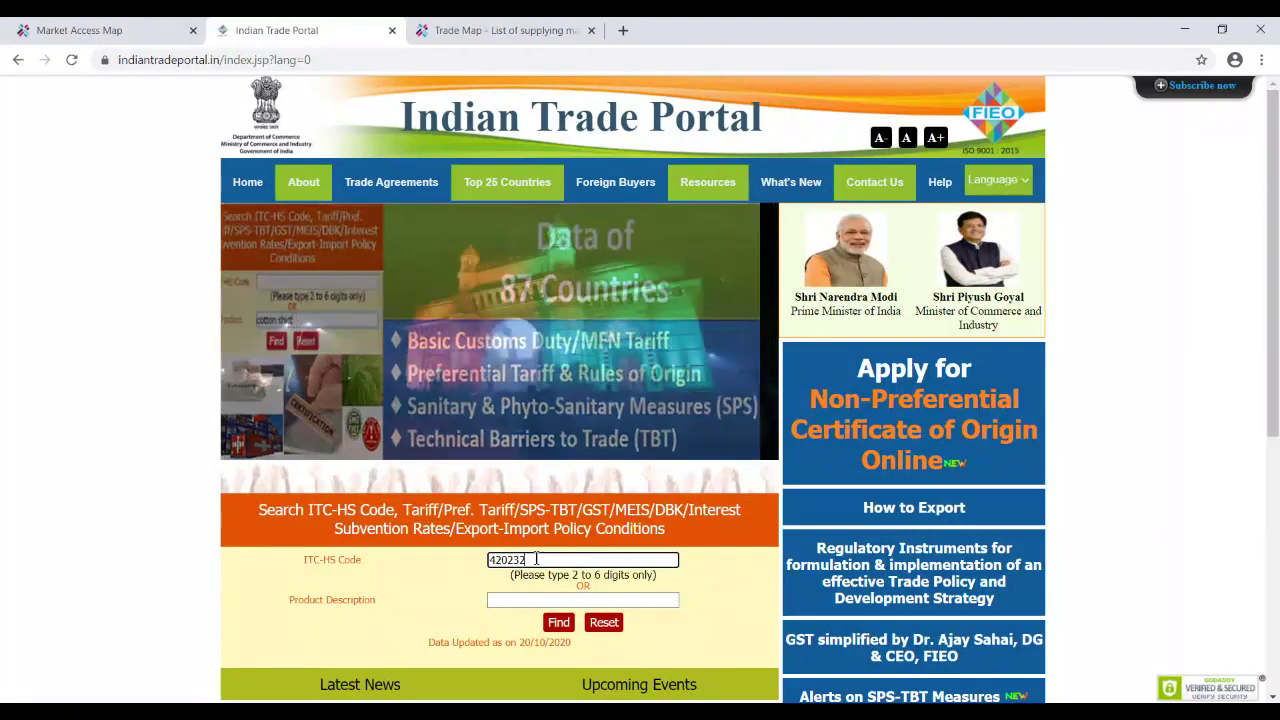
pyautogui.press('Return')
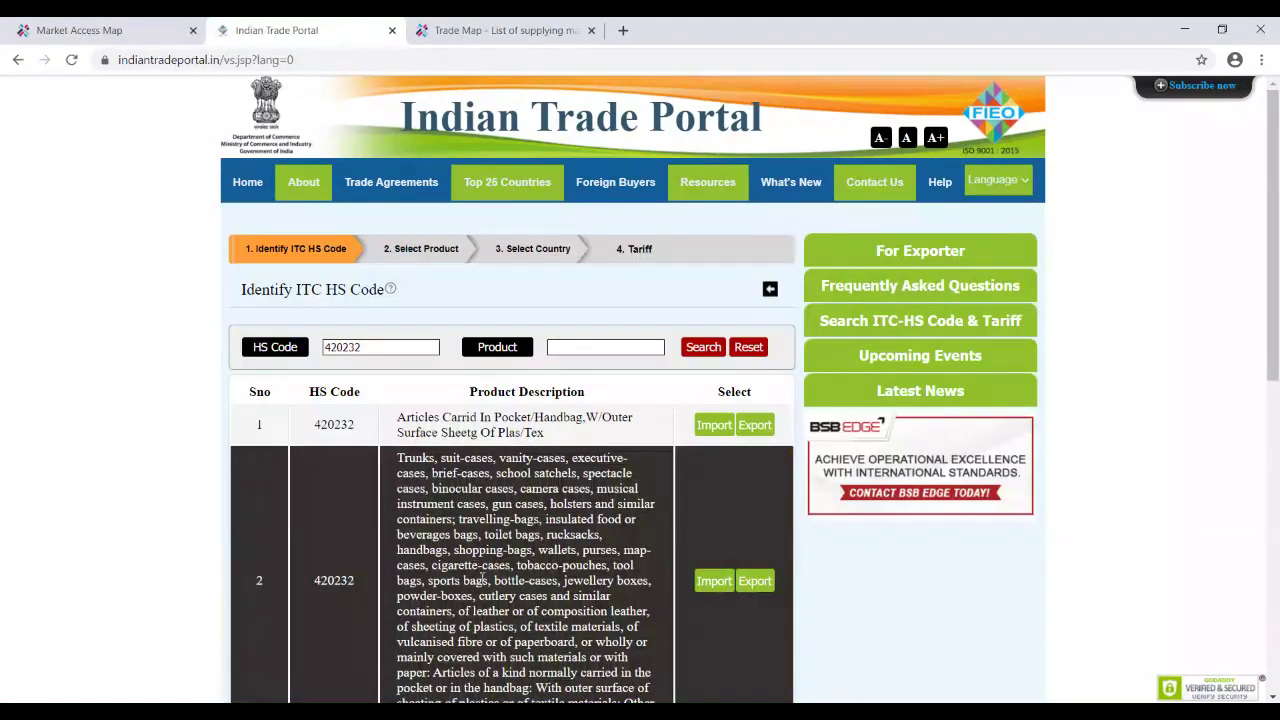
# - Open the export tariff lookup for the second 420232 result, the trunks and suit-cases description ending in "Other"
pyautogui.scroll(-3, 985, 600)
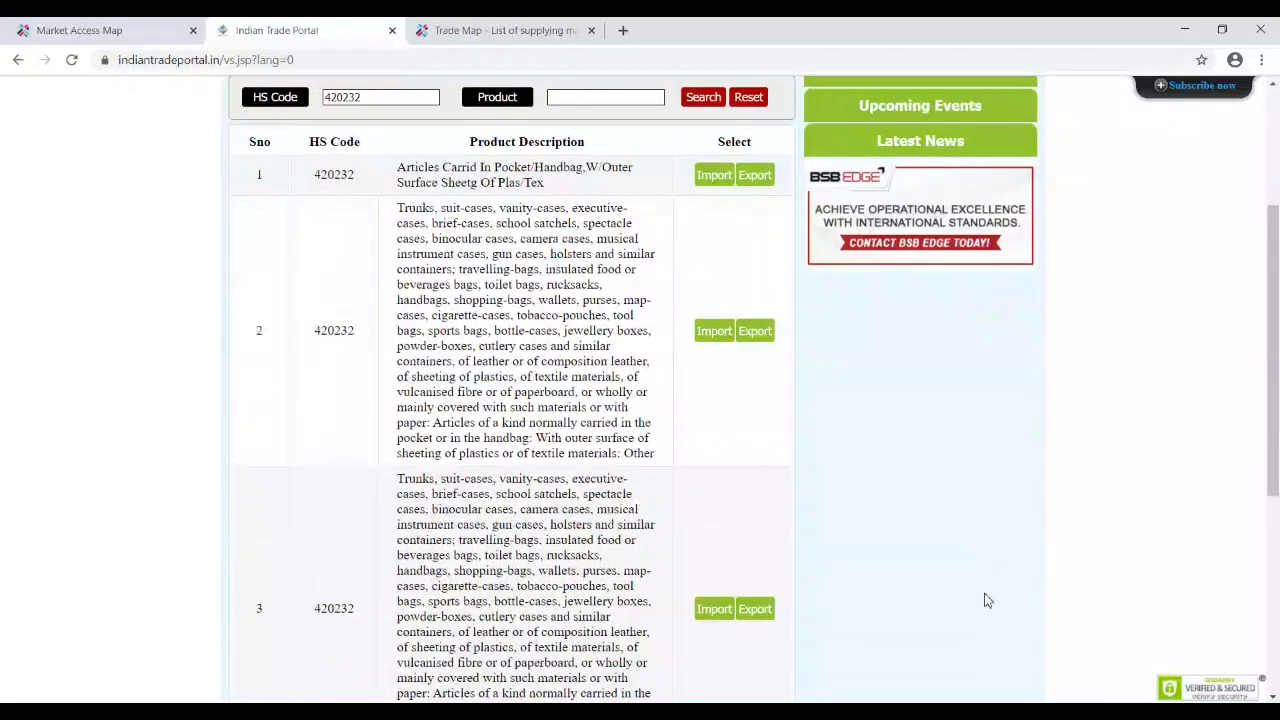
pyautogui.scroll(-2, 900, 420)
pyautogui.click(755, 164)
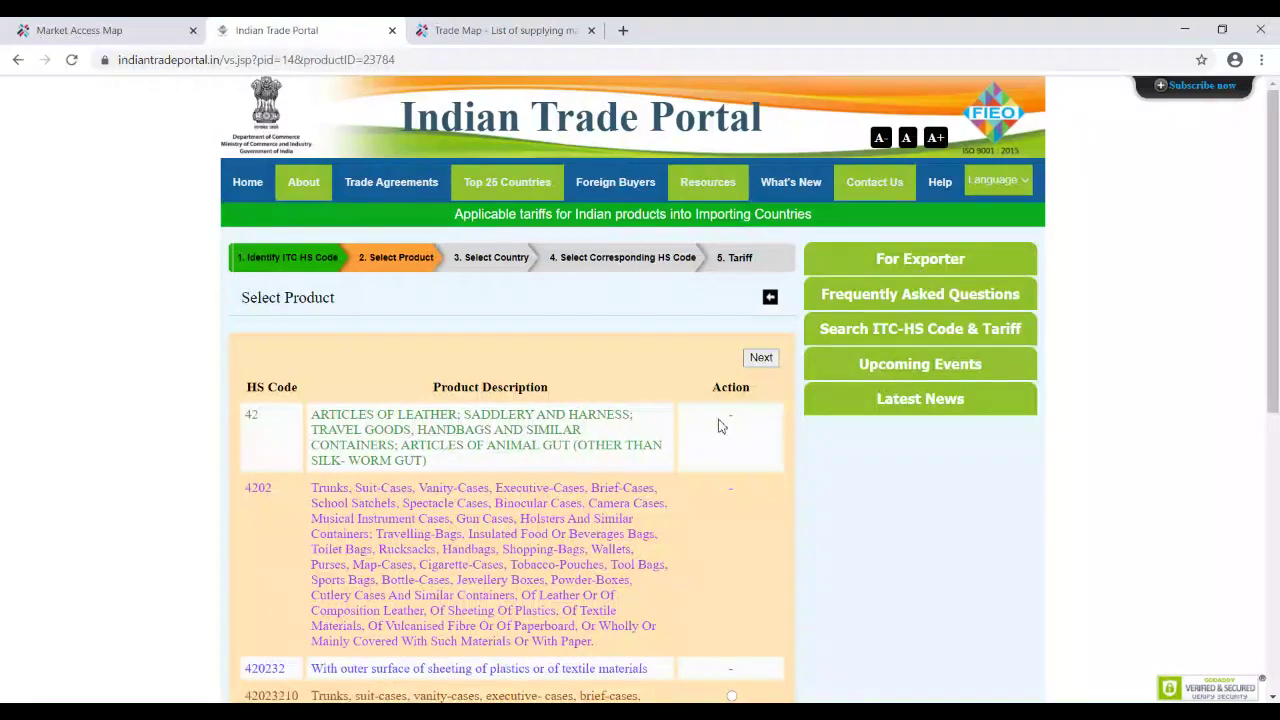
# - Choose product 42023290, the "Other" articles under 420232, and continue to the country selection
pyautogui.scroll(-2, 717, 426)
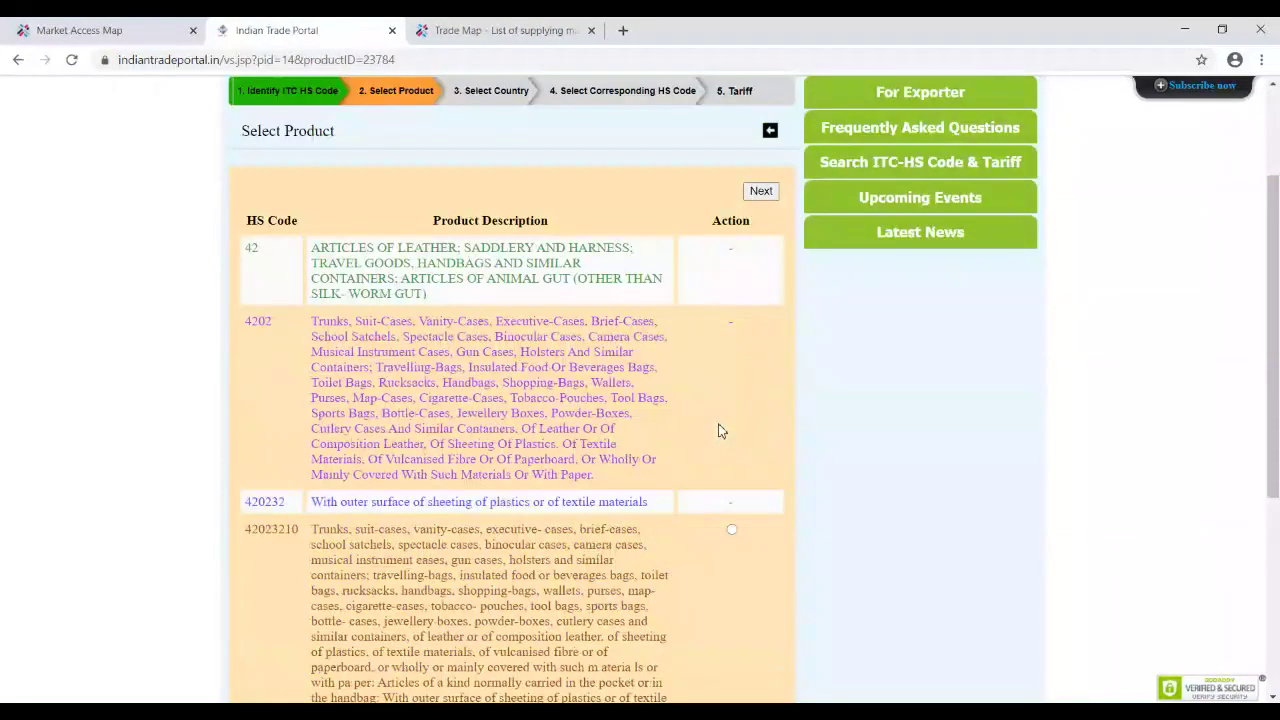
pyautogui.scroll(-3, 717, 431)
pyautogui.click(720, 432)
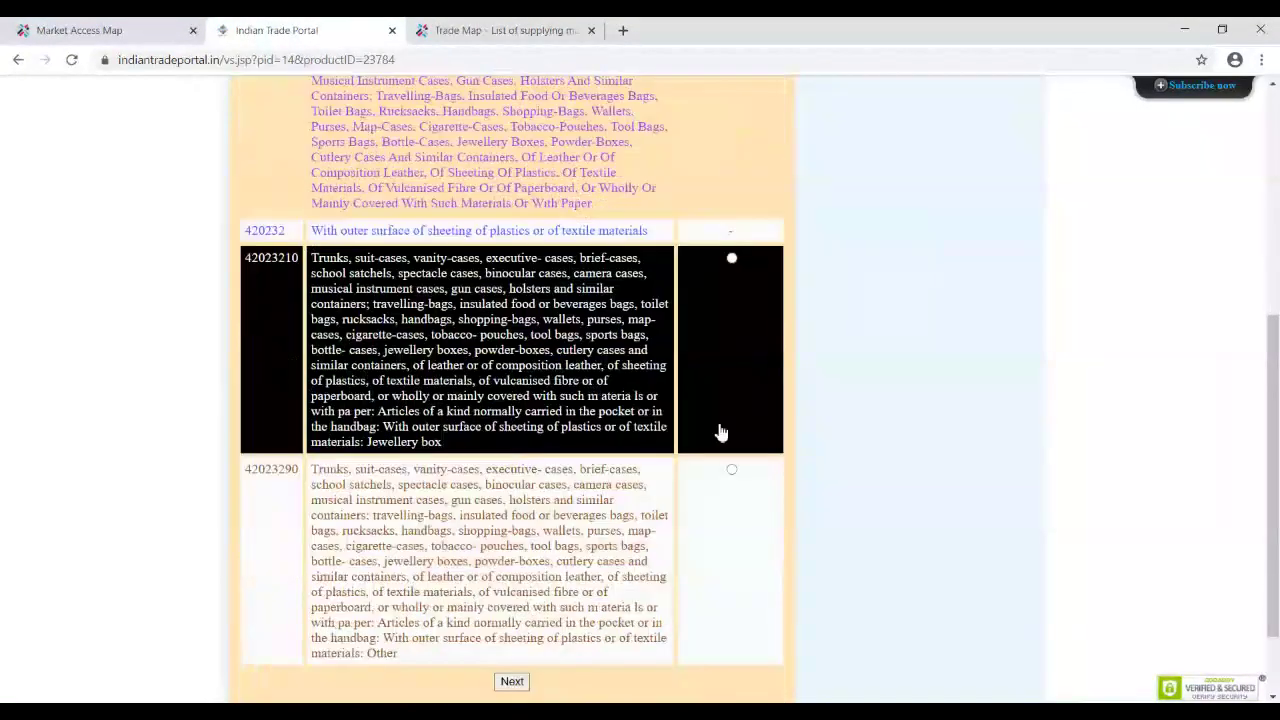
pyautogui.scroll(-1, 720, 432)
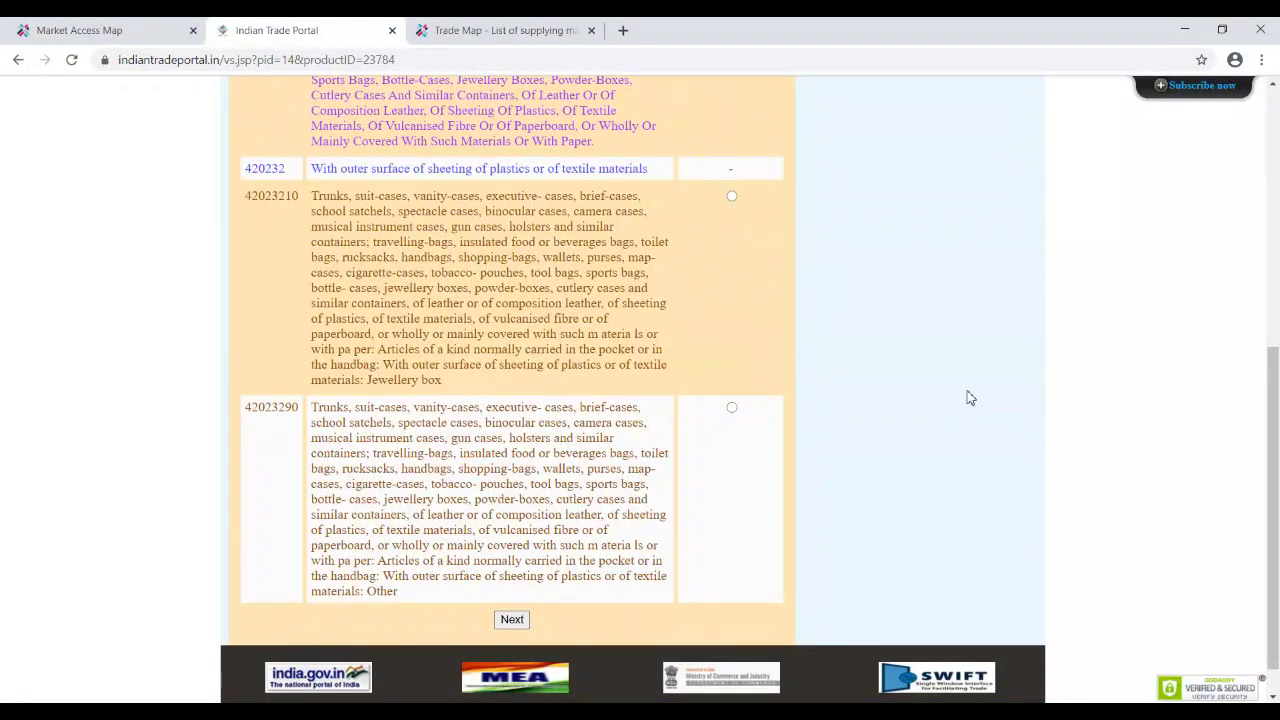
pyautogui.click(709, 257)
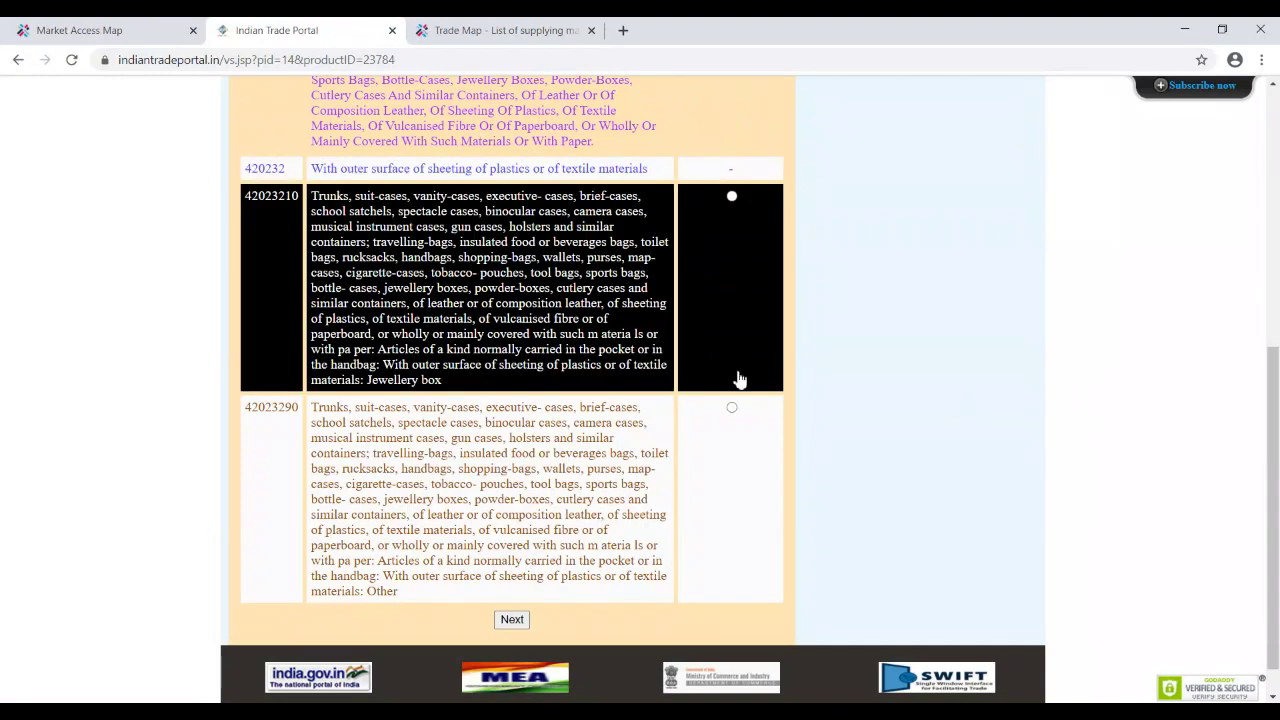
pyautogui.click(732, 407)
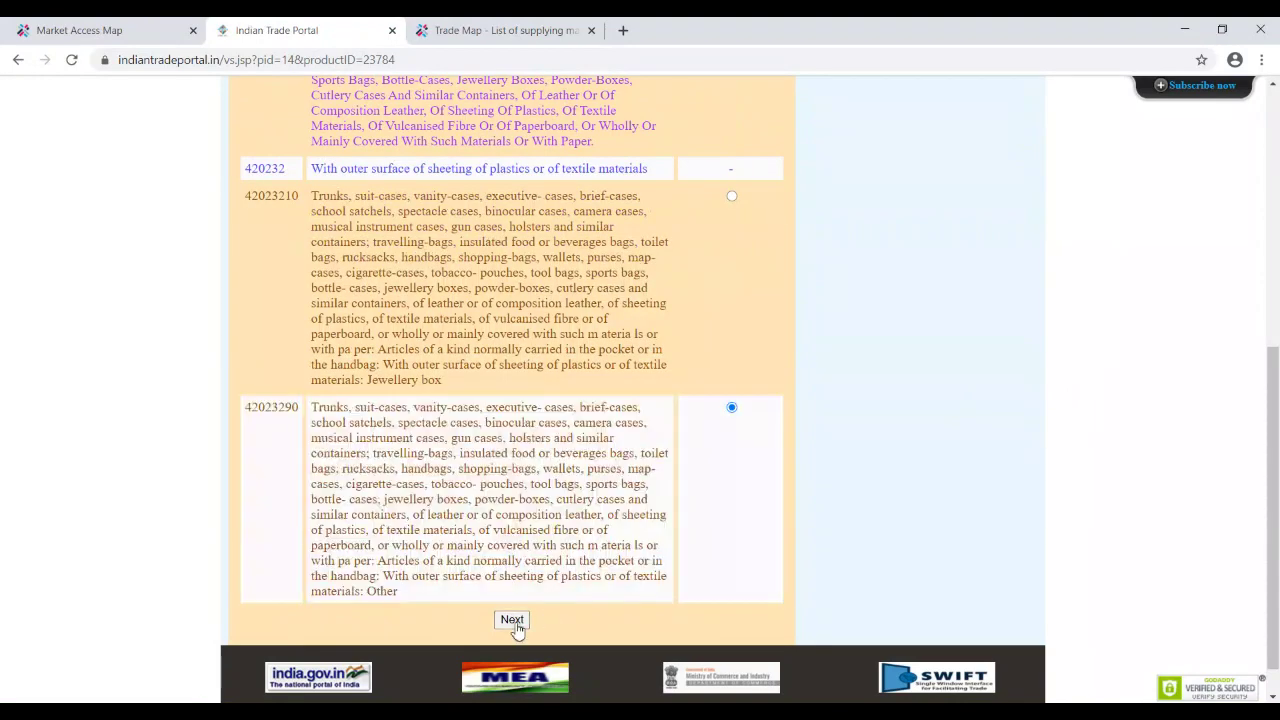
pyautogui.click(513, 622)
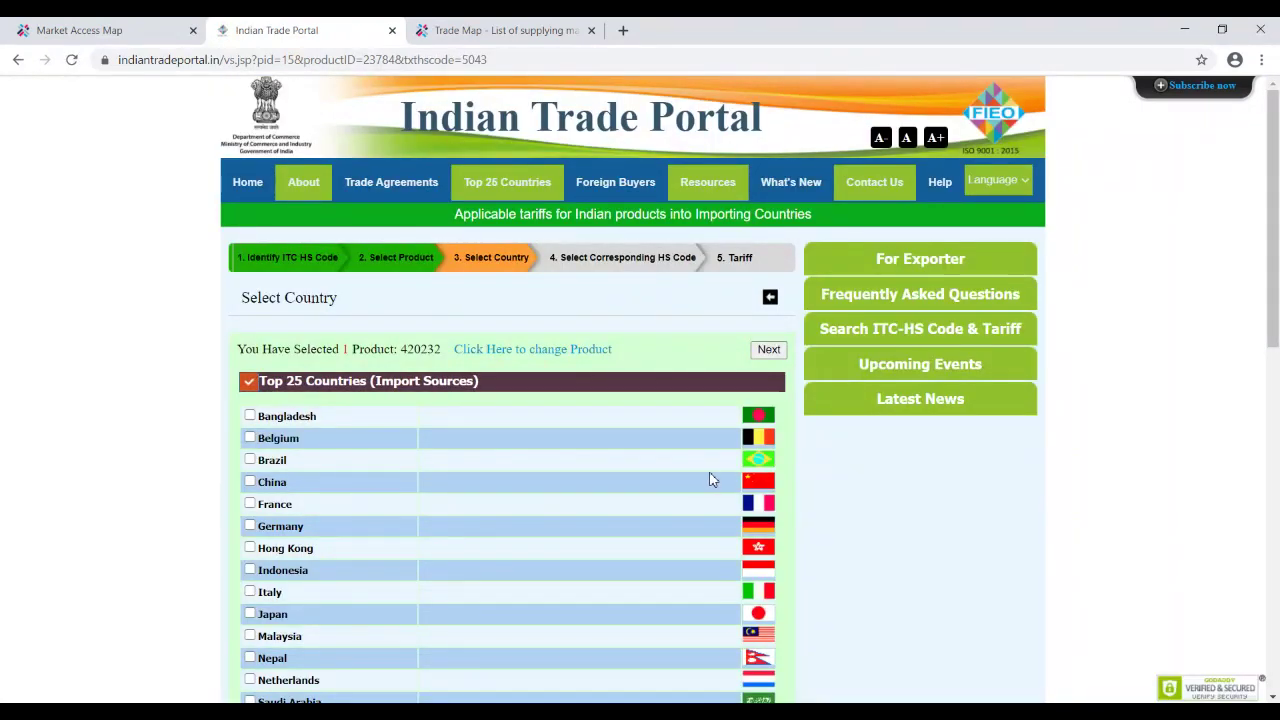
# - Switch to the Trade Map results for the United States and change the product to TOTAL - All products
pyautogui.click(60, 30)
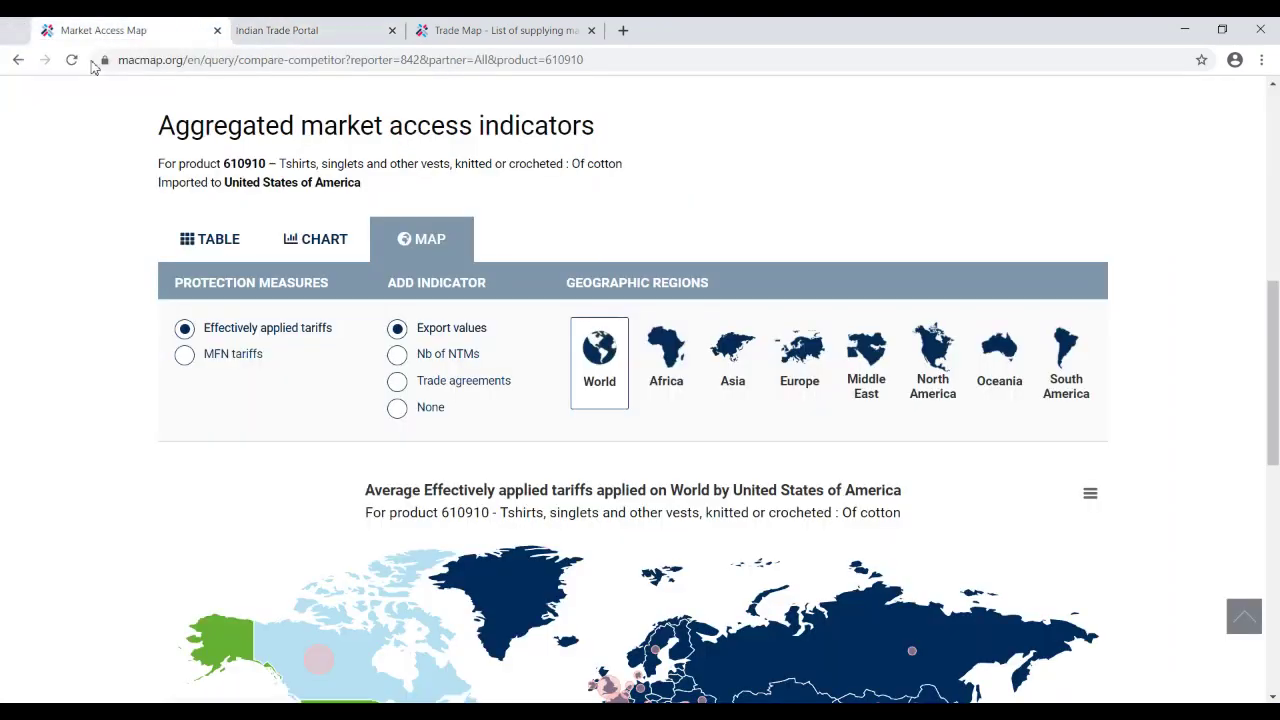
pyautogui.hotkey('ctrl', 'w')
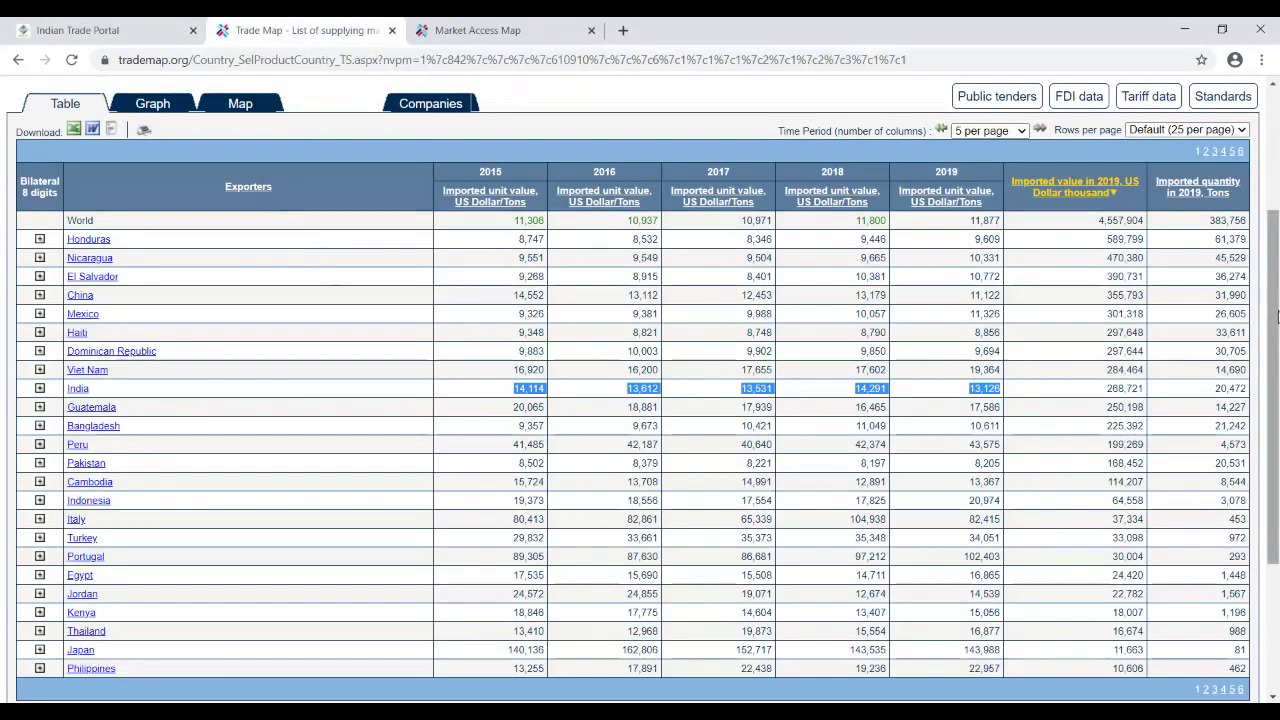
pyautogui.scroll(2, 408, 185)
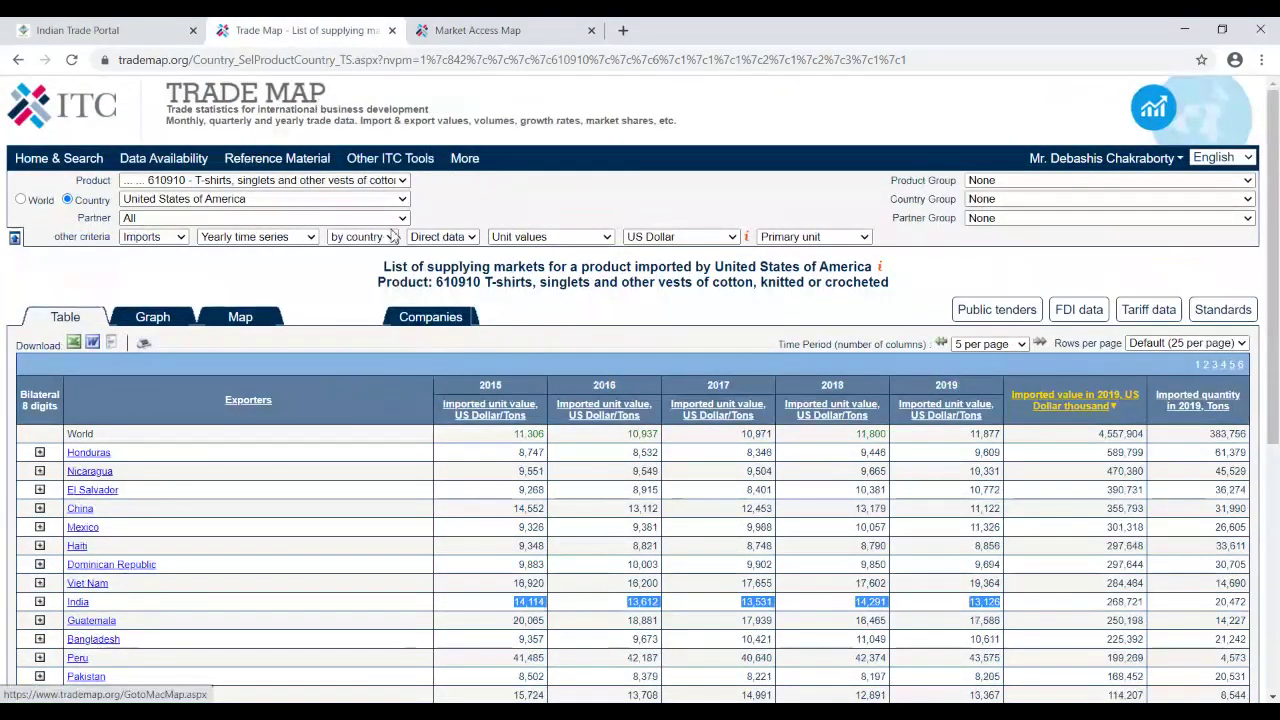
pyautogui.click(404, 181)
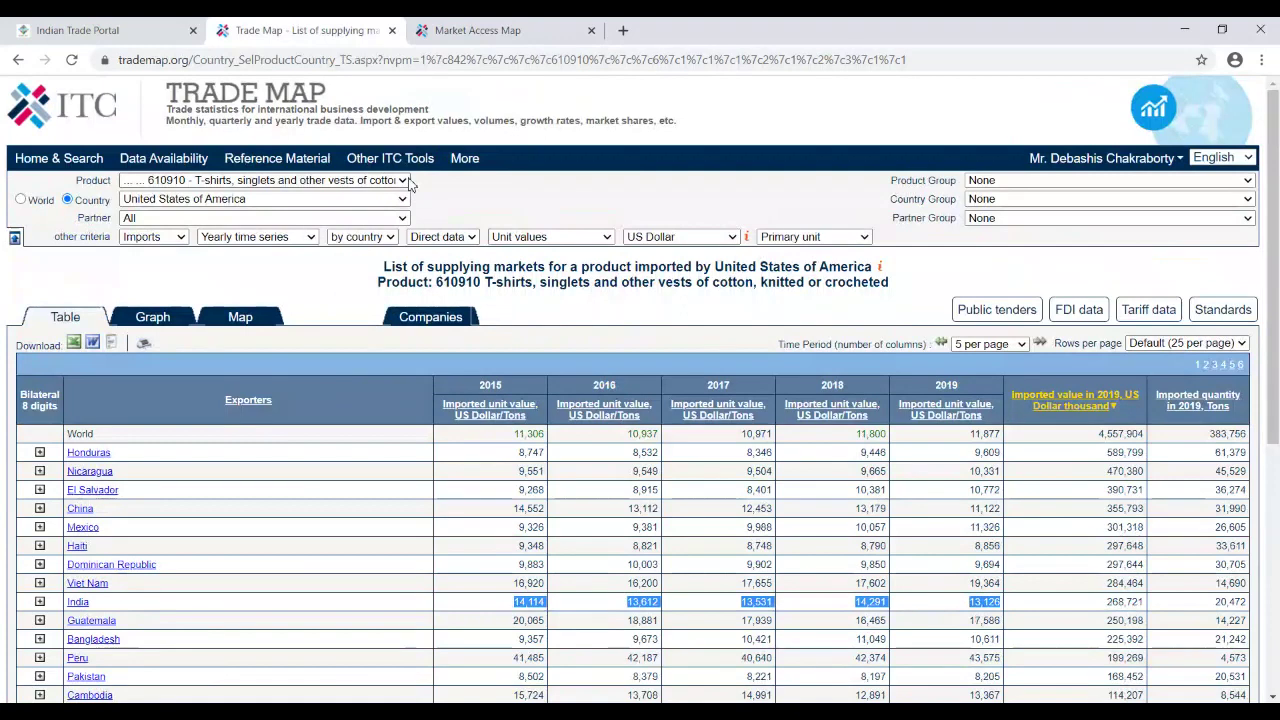
pyautogui.click(245, 199)
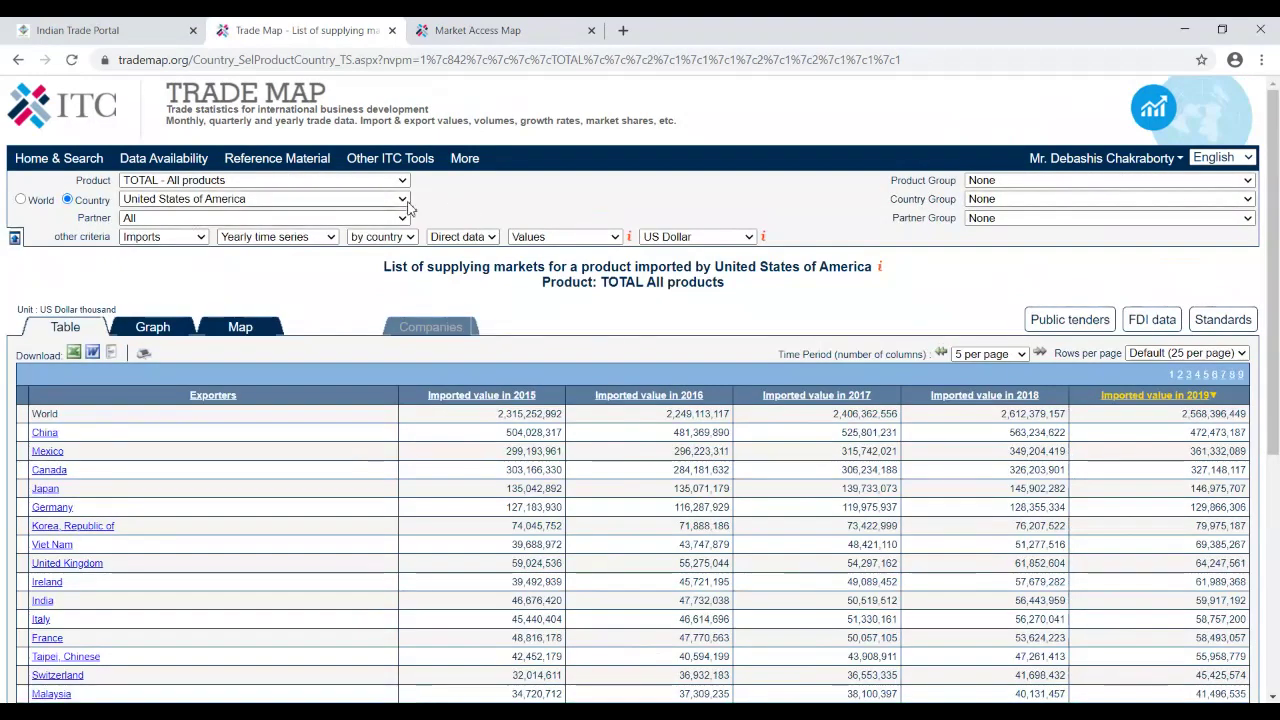
# - Set the reporting country to India and the trade flow to exports
pyautogui.write('india')
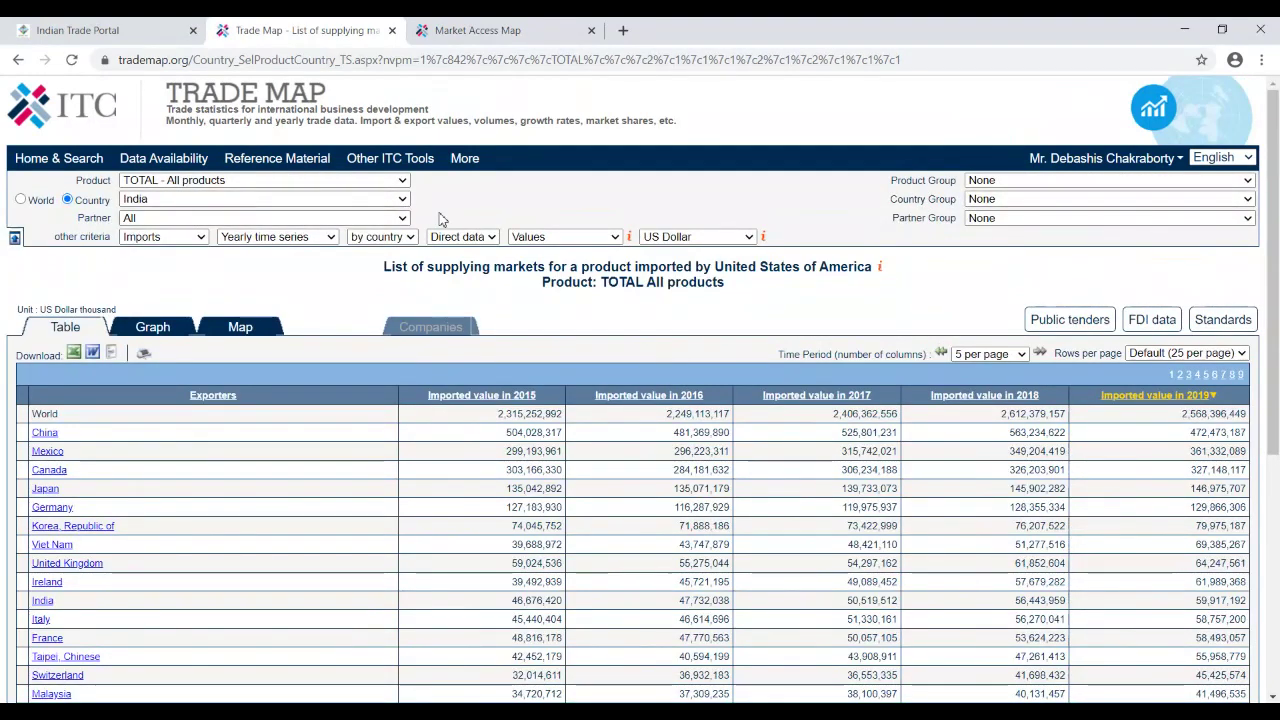
pyautogui.press('Return')
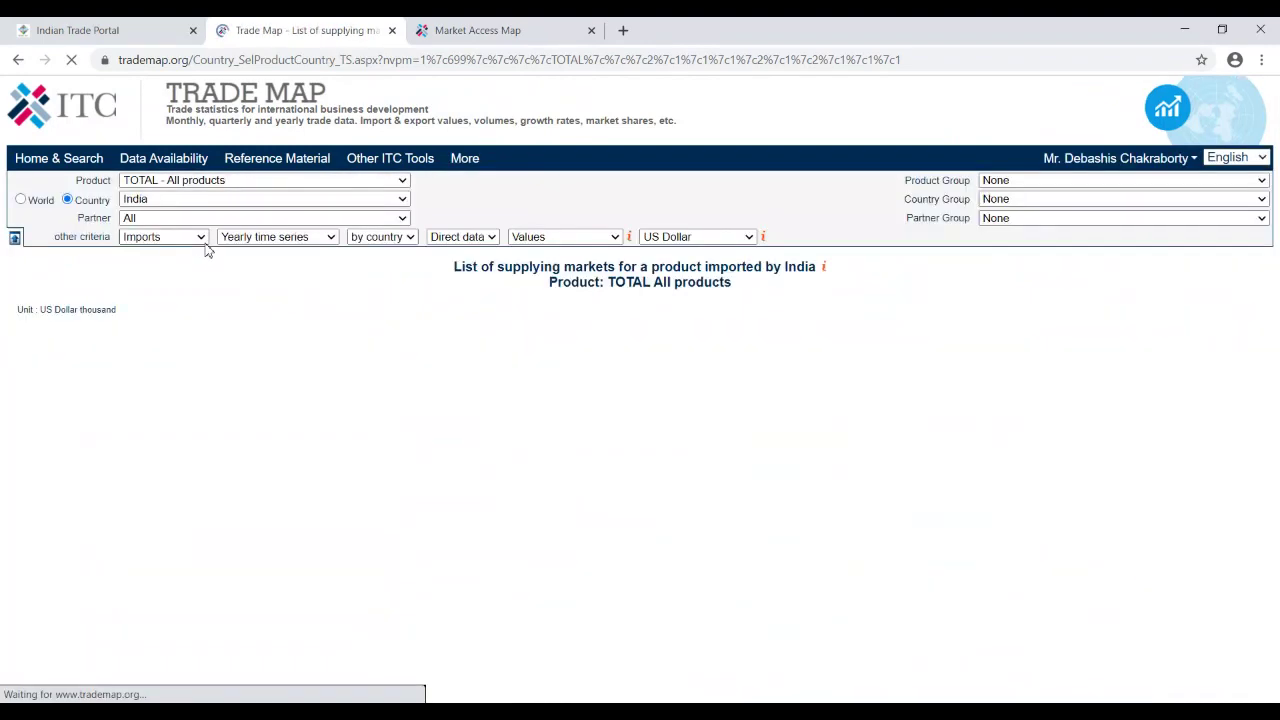
pyautogui.click(168, 257)
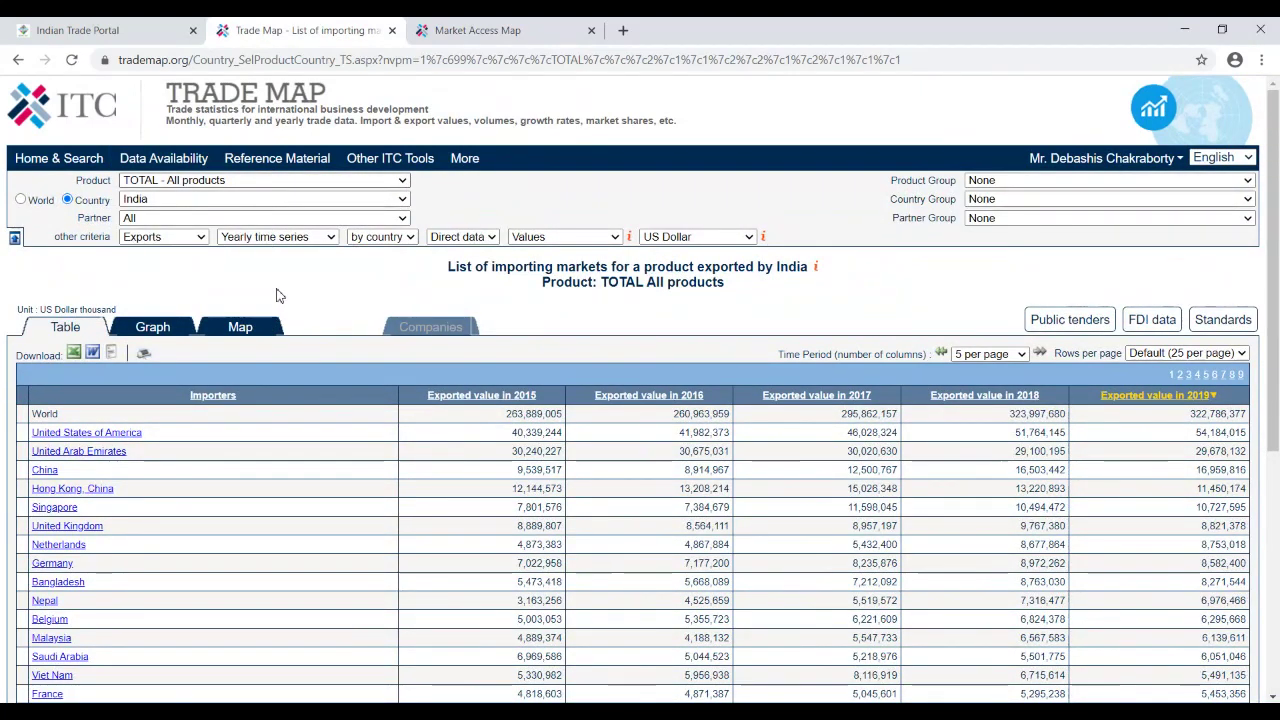
# - Narrow the product from chapter 42 through heading 4202 to 420232, wallets, purses and similar articles
pyautogui.press('4')
pyautogui.press('2')
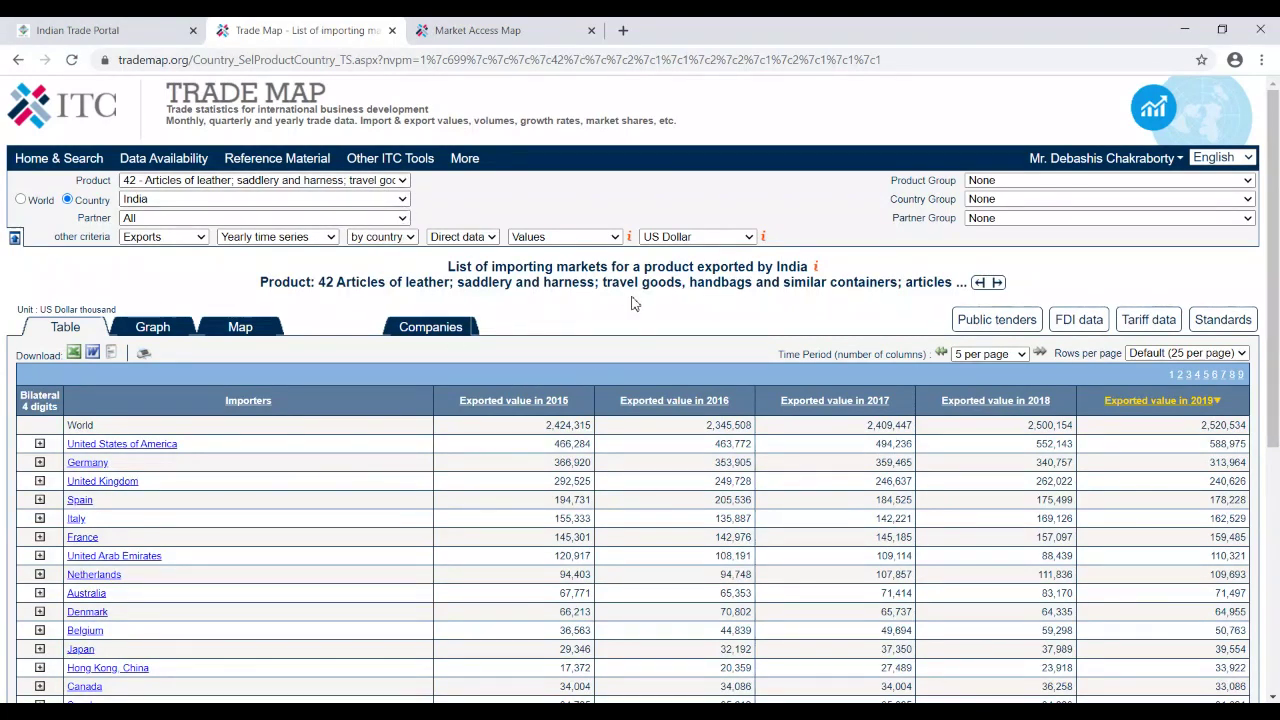
pyautogui.press('Down')
pyautogui.press('Down')
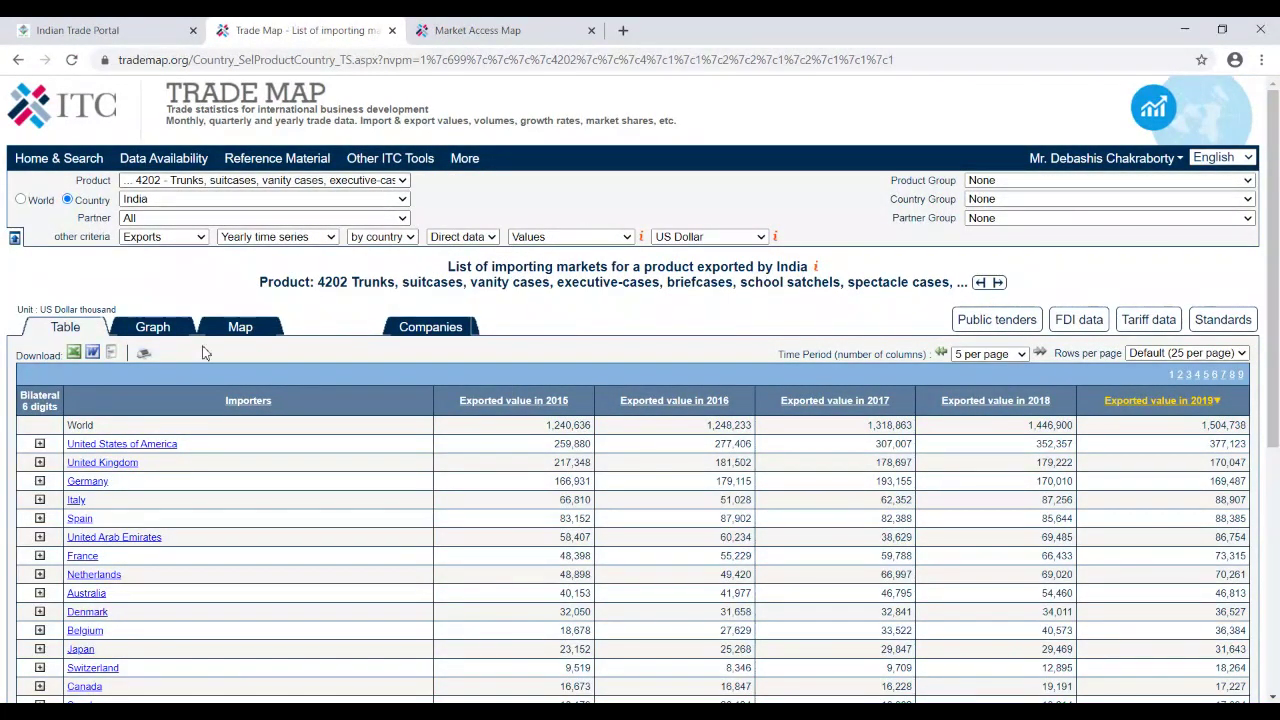
pyautogui.press('Down')
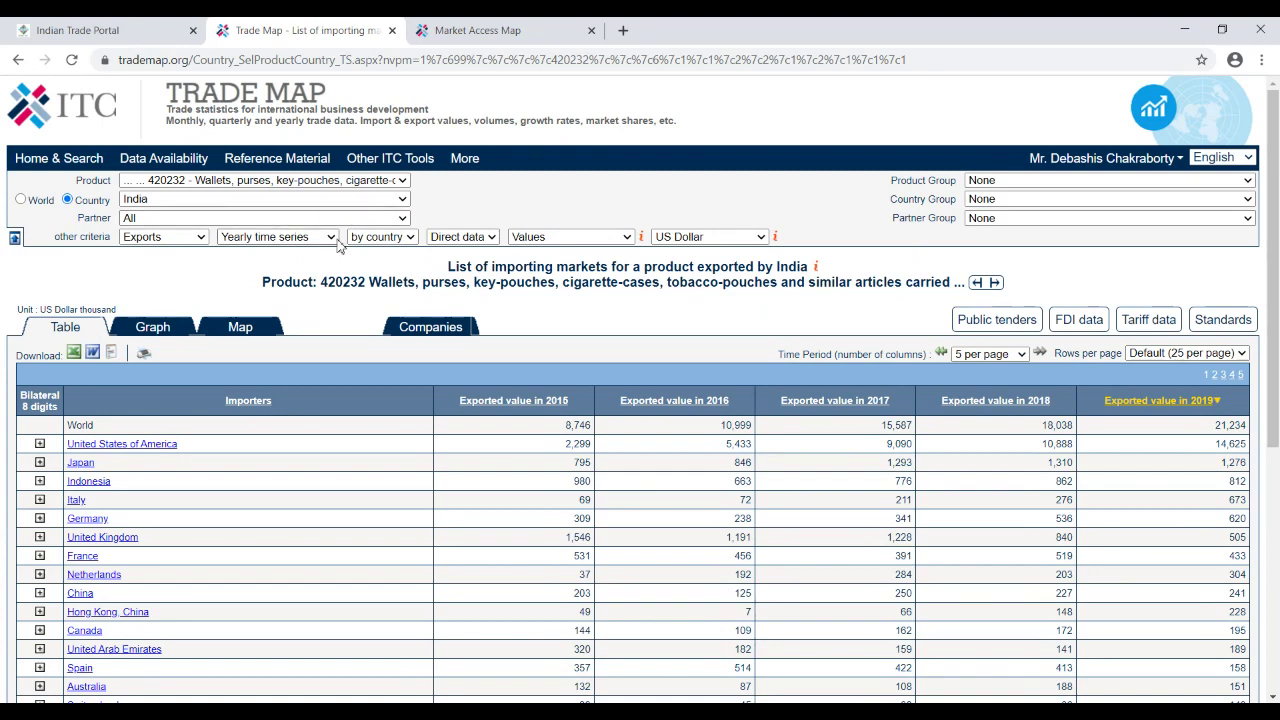
# - Switch to trade indicators and graph the market diversification prospects for countries 1 to 10
pyautogui.click(294, 260)
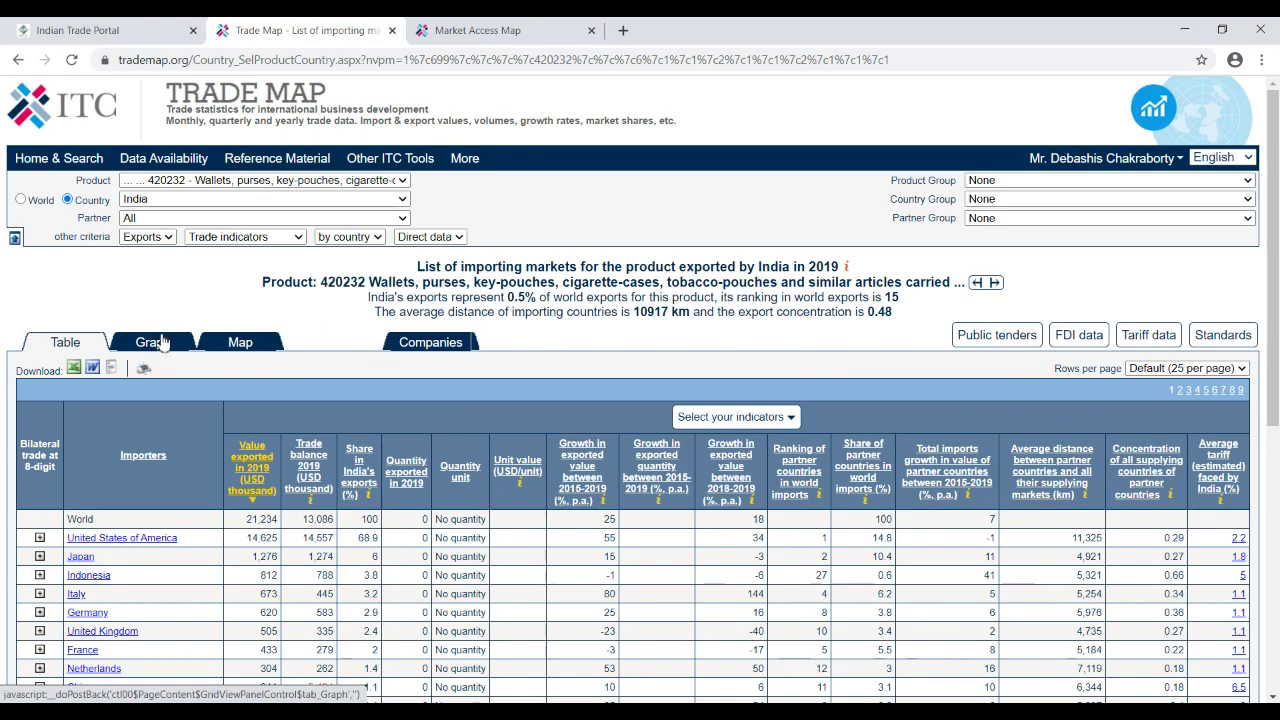
pyautogui.click(162, 344)
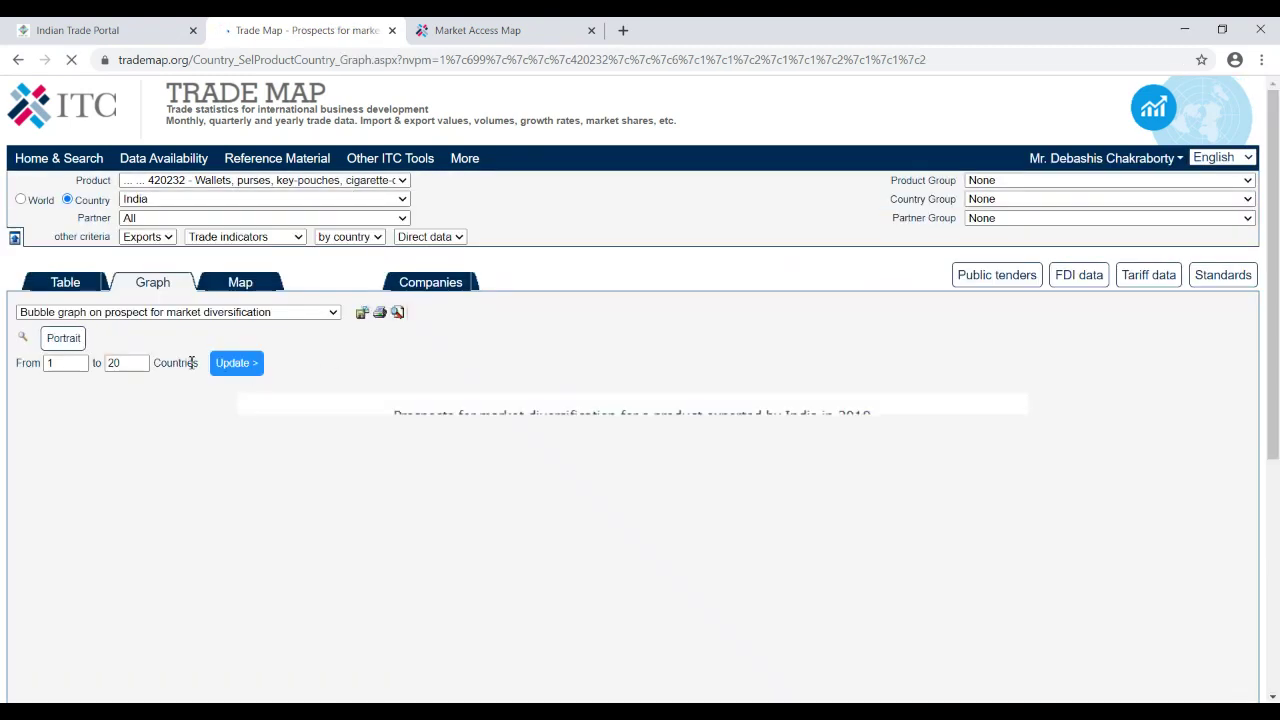
pyautogui.click(115, 364)
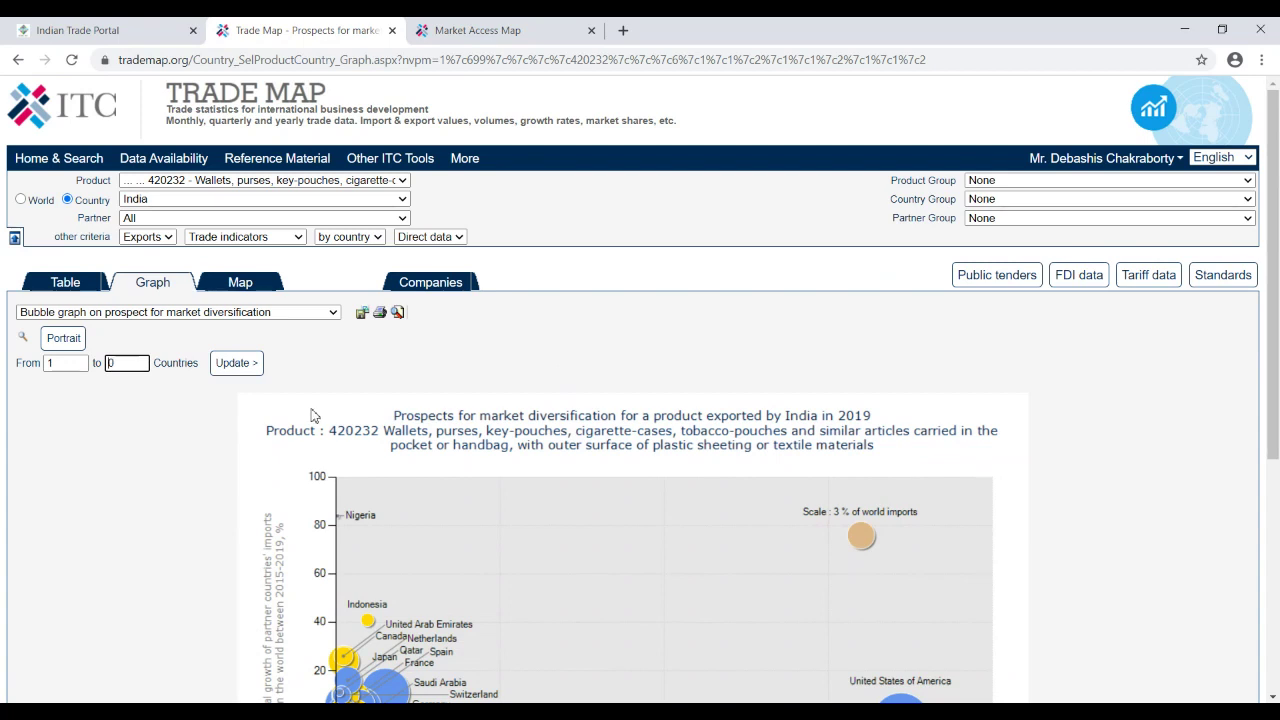
pyautogui.click(238, 363)
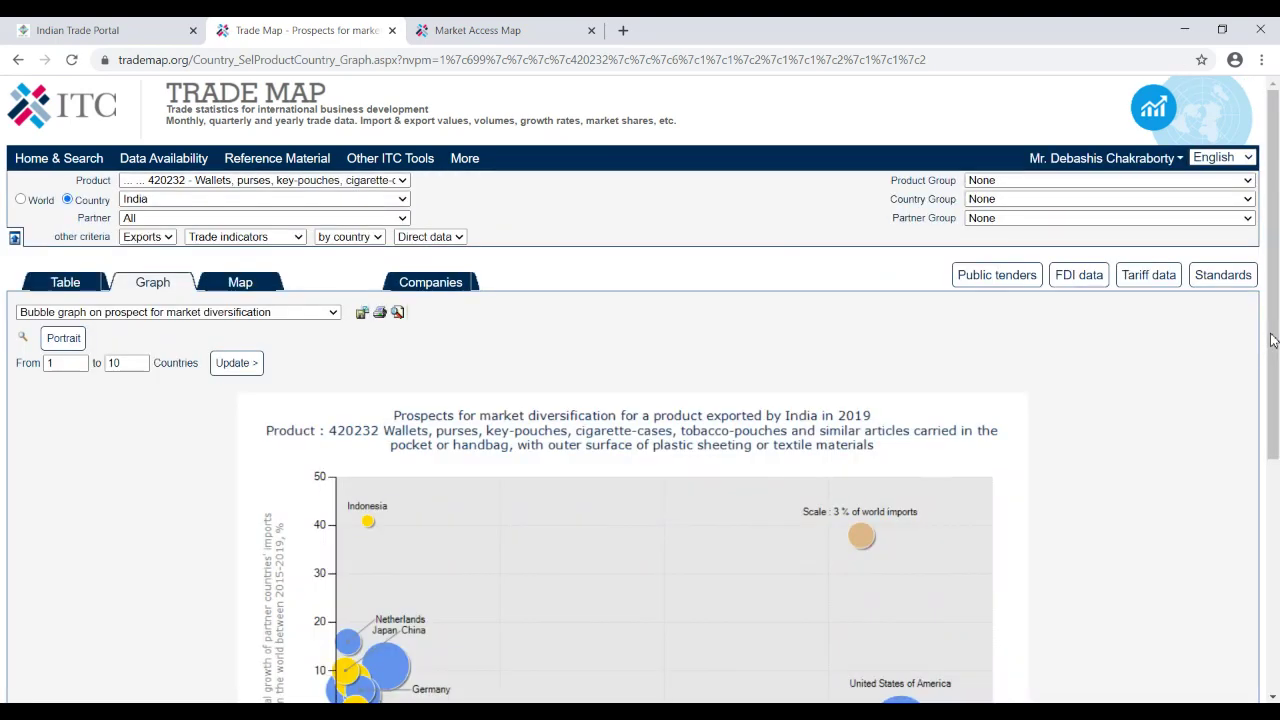
# - Examine the diversification bubble graph and switch it to India export growth vs. partner import growth
pyautogui.scroll(-2, 1278, 413)
pyautogui.scroll(-3, 1278, 413)
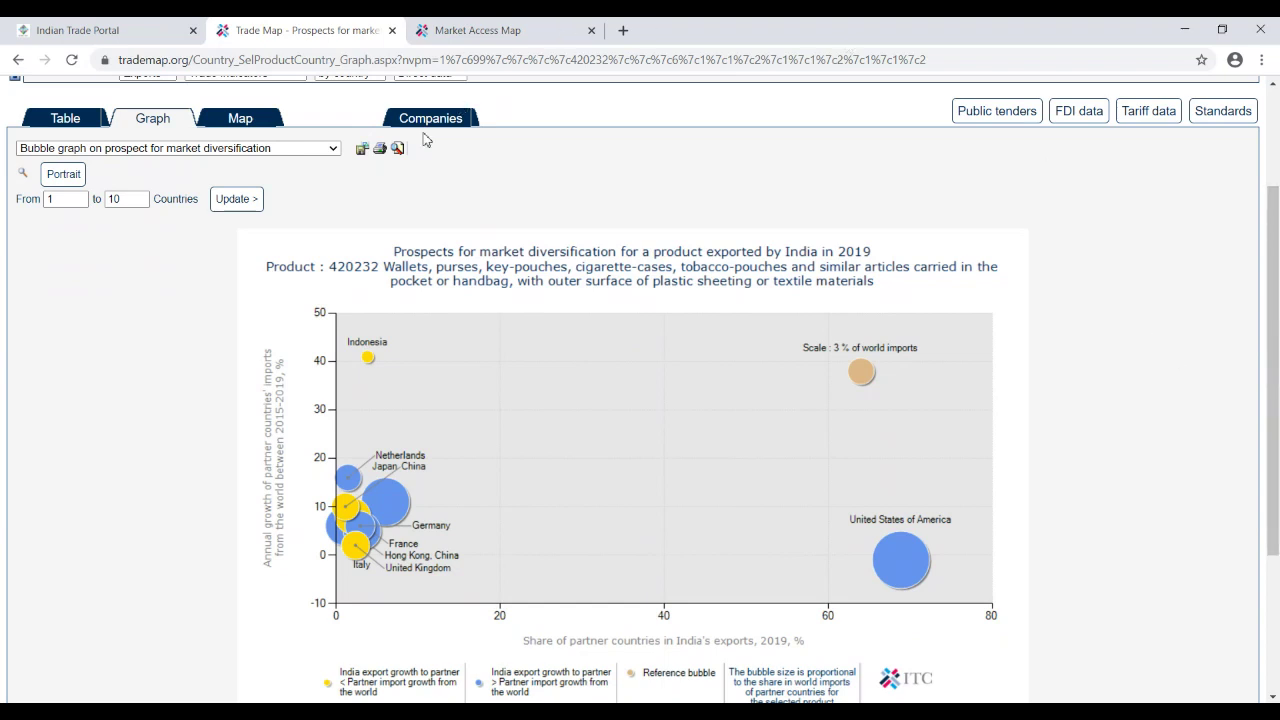
pyautogui.click(310, 189)
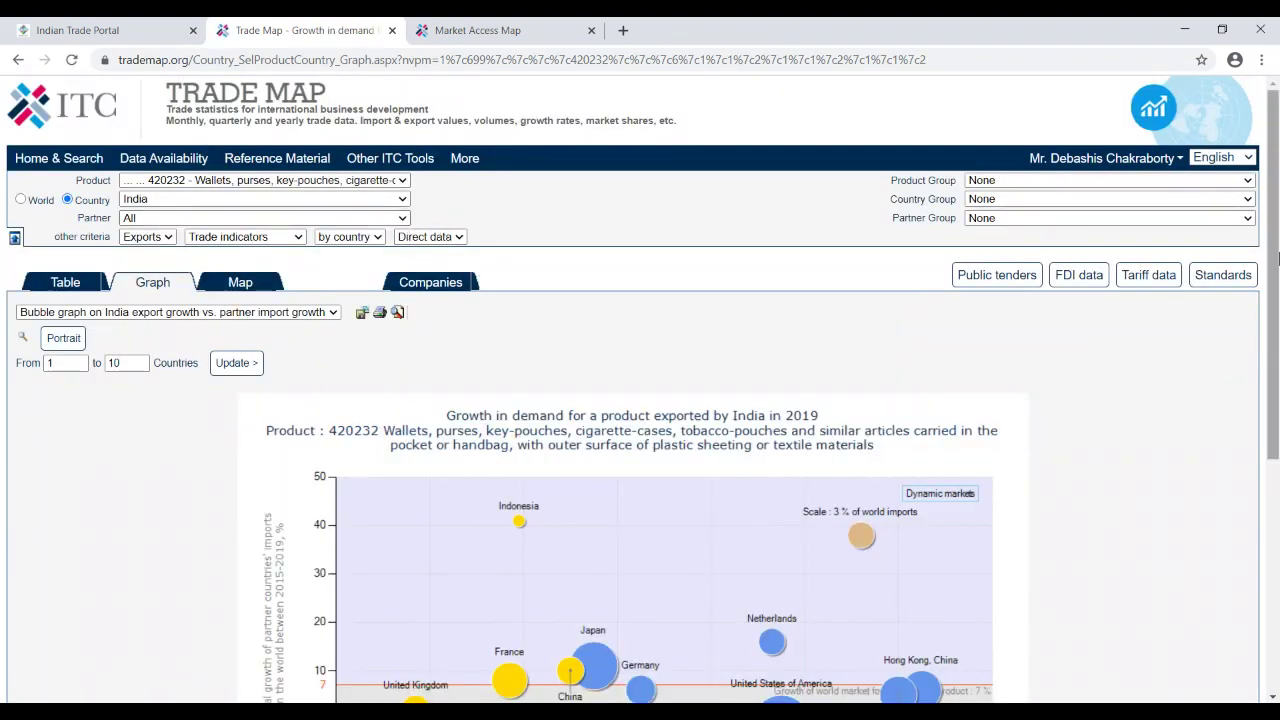
pyautogui.moveTo(1277, 259); pyautogui.dragTo(1277, 321)
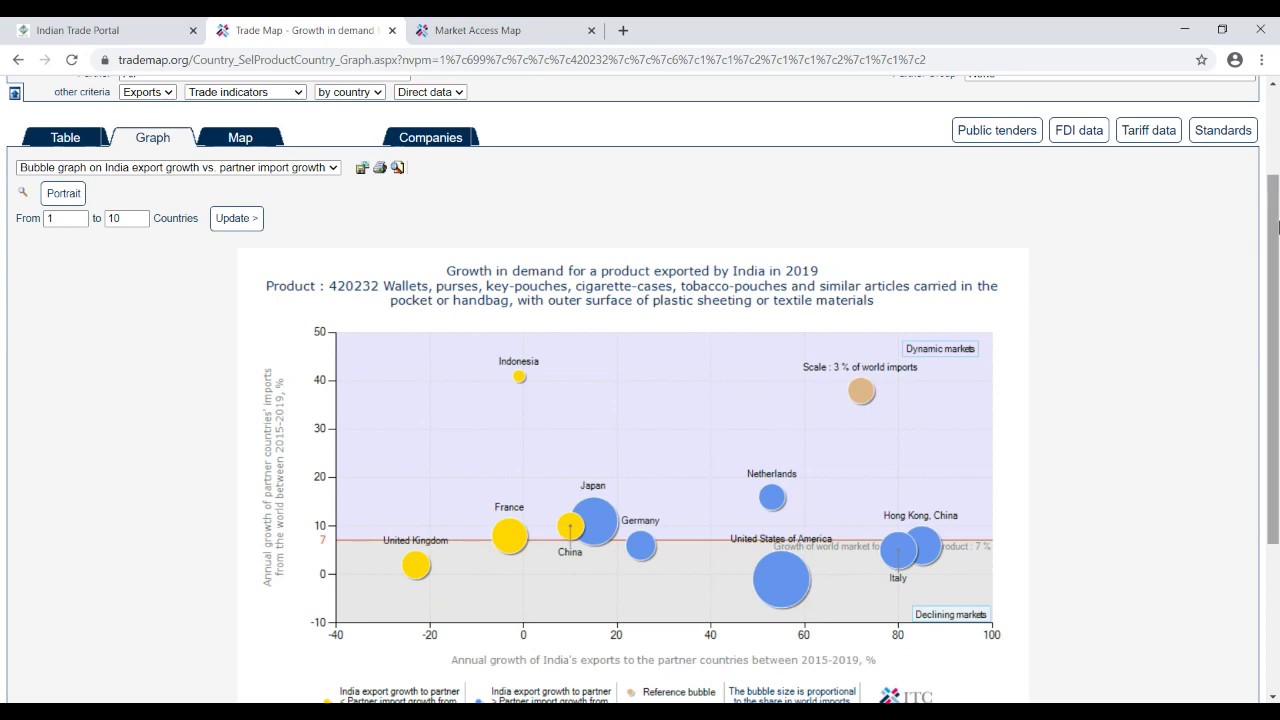
# - Change the product to heading 4202 and graph India's exports by product
pyautogui.scroll(1, 1278, 230)
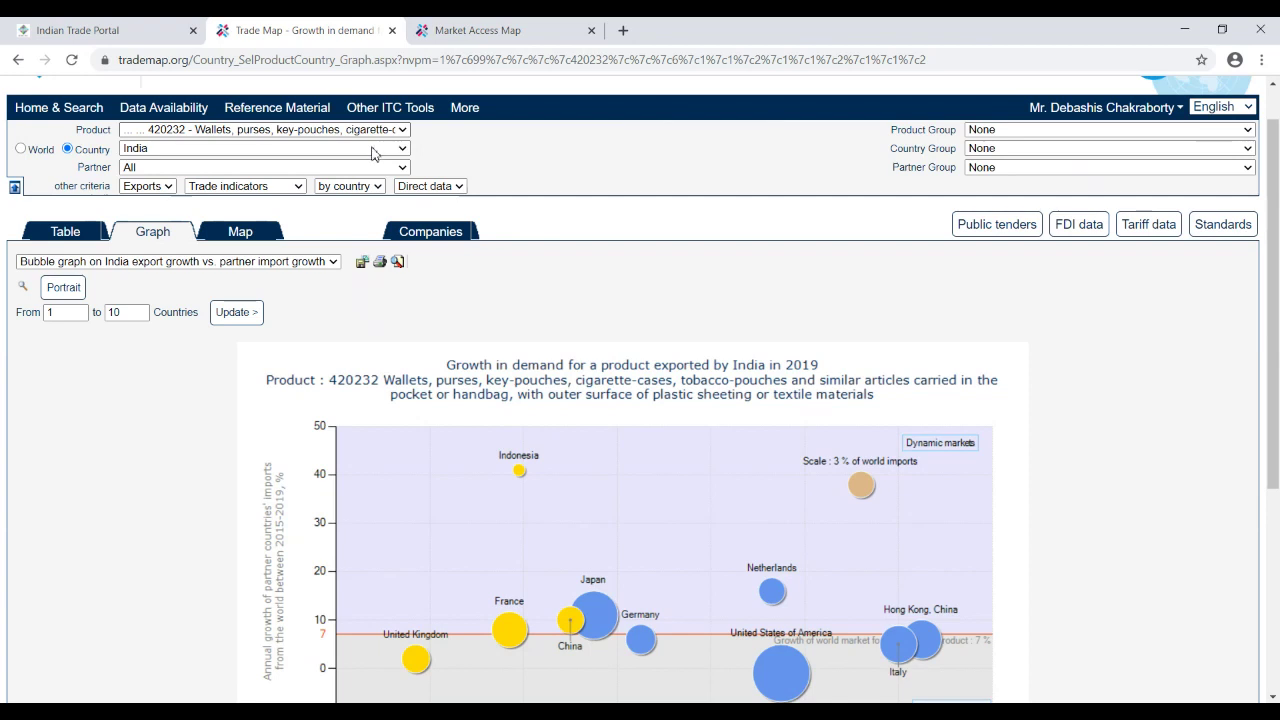
pyautogui.press('Up')
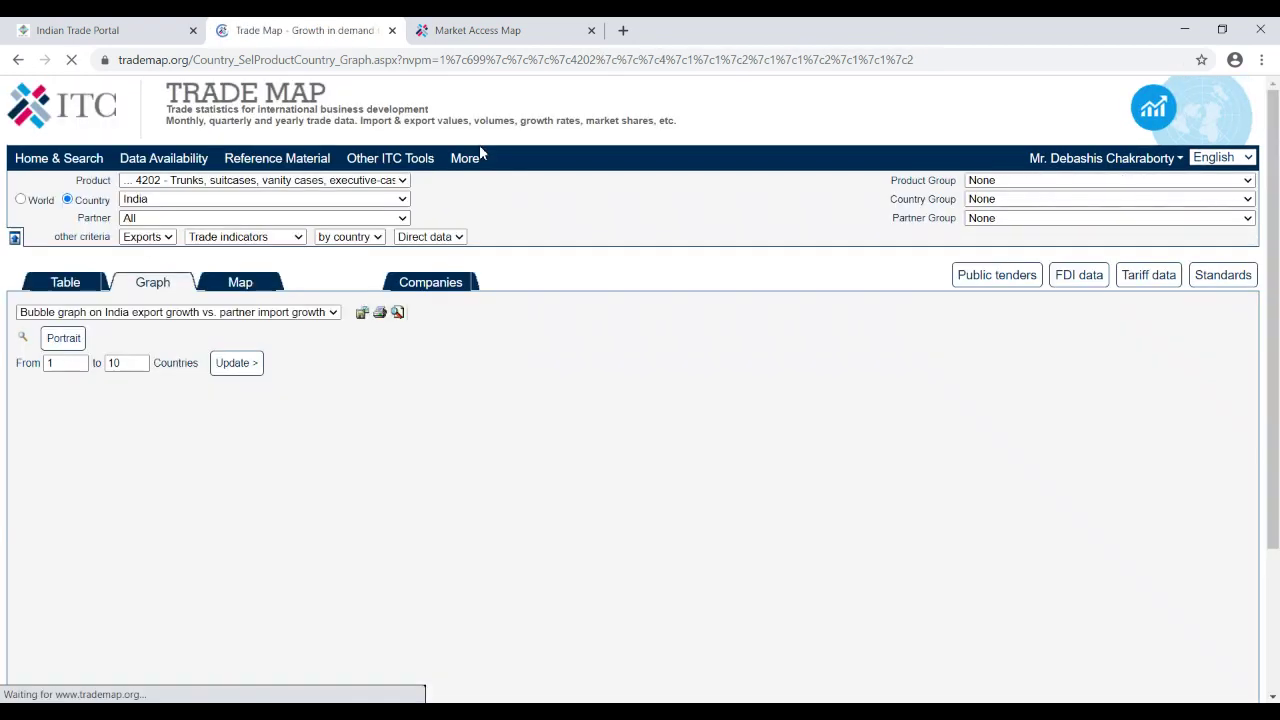
pyautogui.moveTo(390, 158)
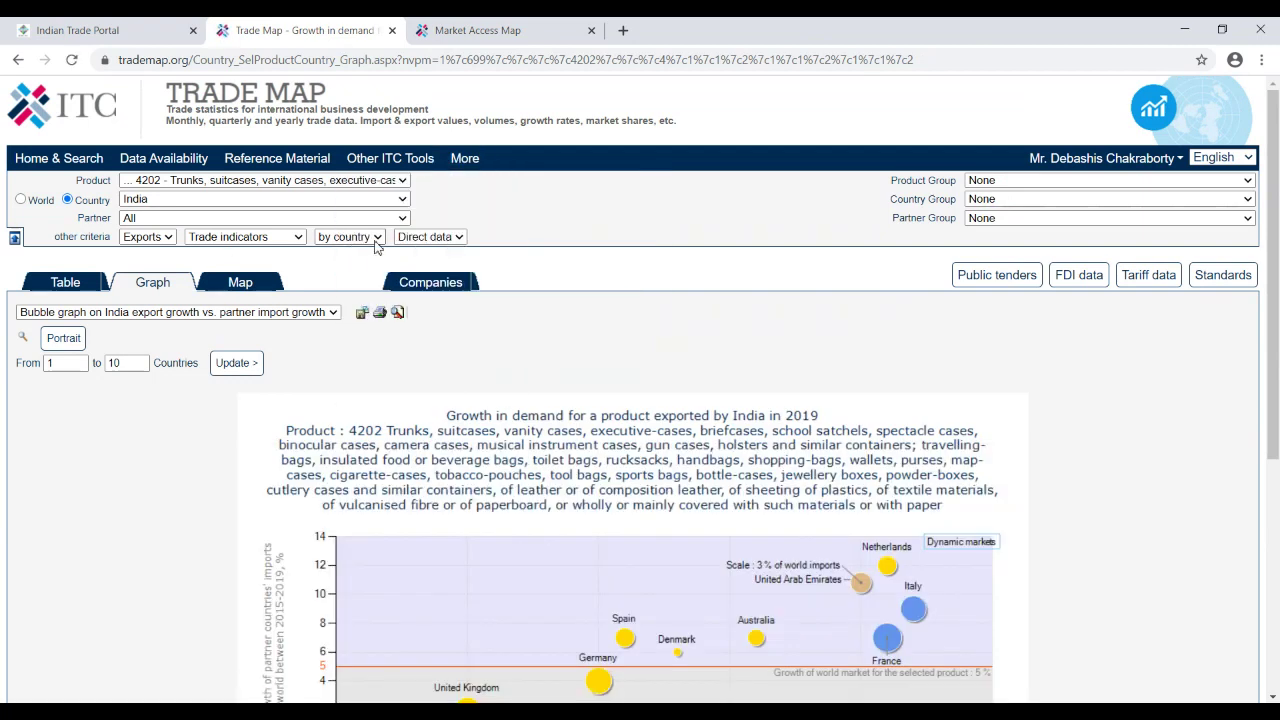
pyautogui.click(368, 270)
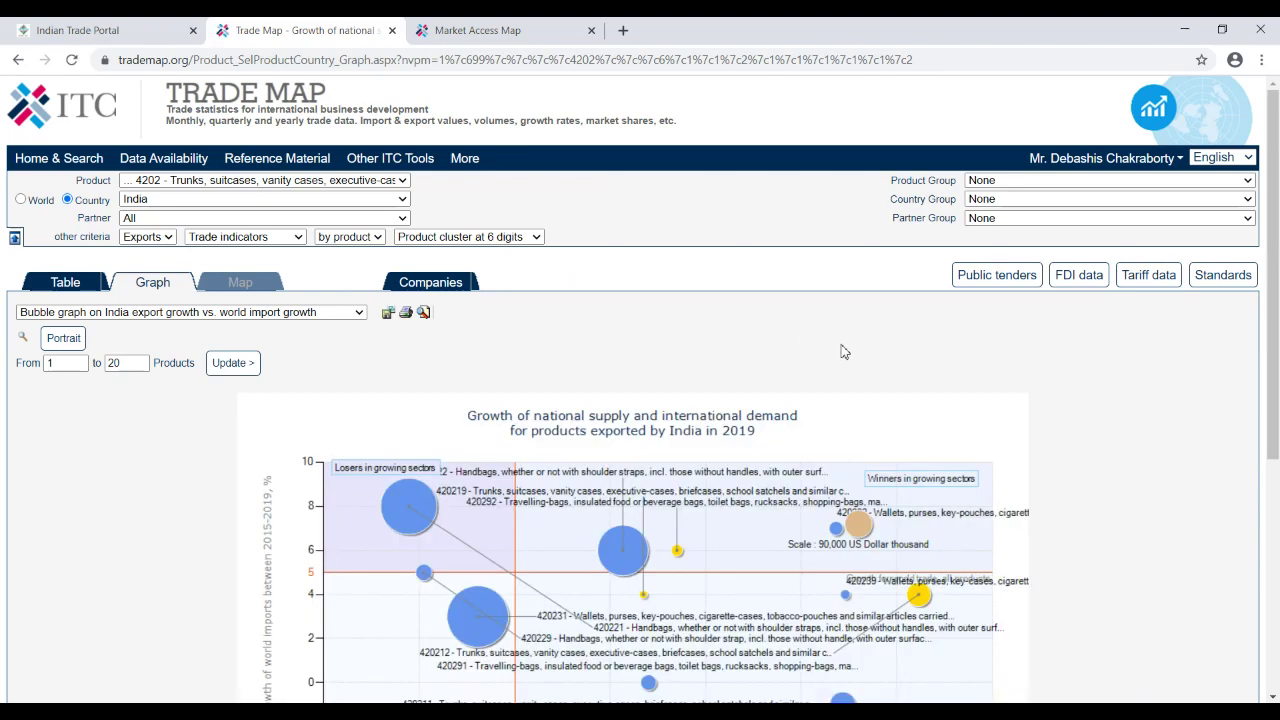
# - Examine the bubbles in each winners and losers quadrant of the graph for India's 4202 products
pyautogui.scroll(-3, 843, 351)
pyautogui.scroll(-3, 843, 351)
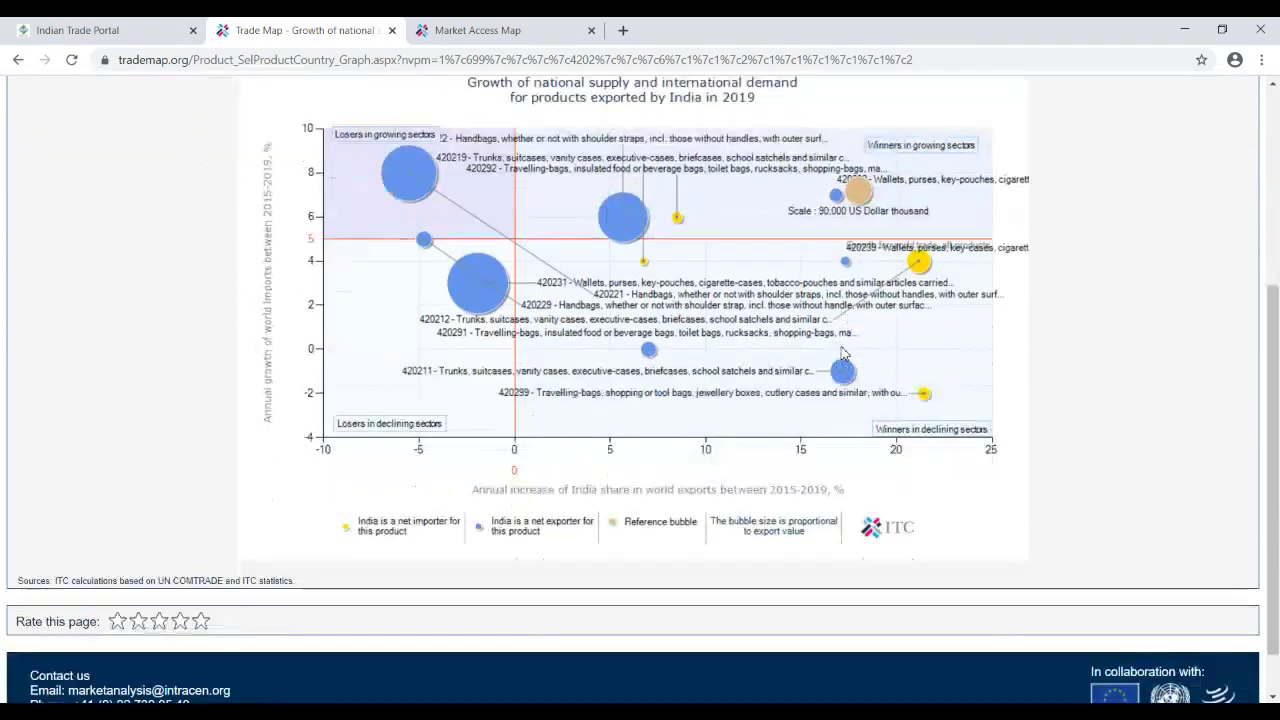
pyautogui.scroll(3, 843, 351)
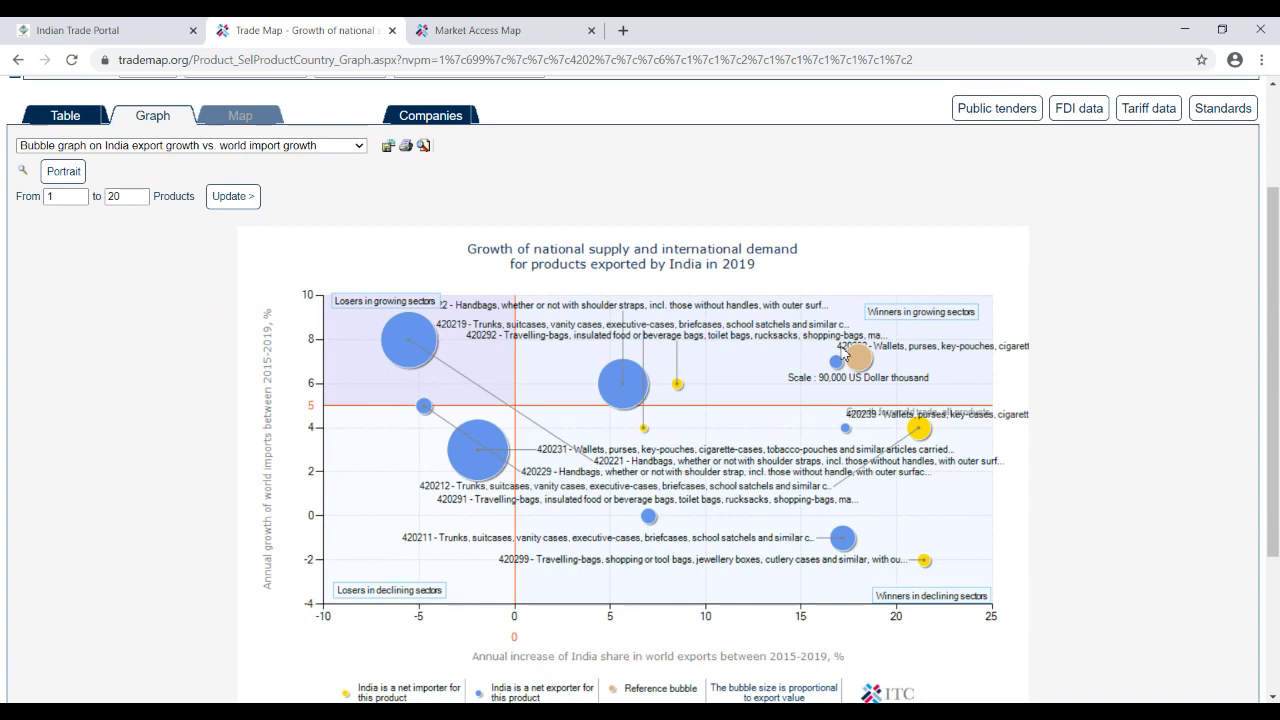
pyautogui.moveTo(629, 379)
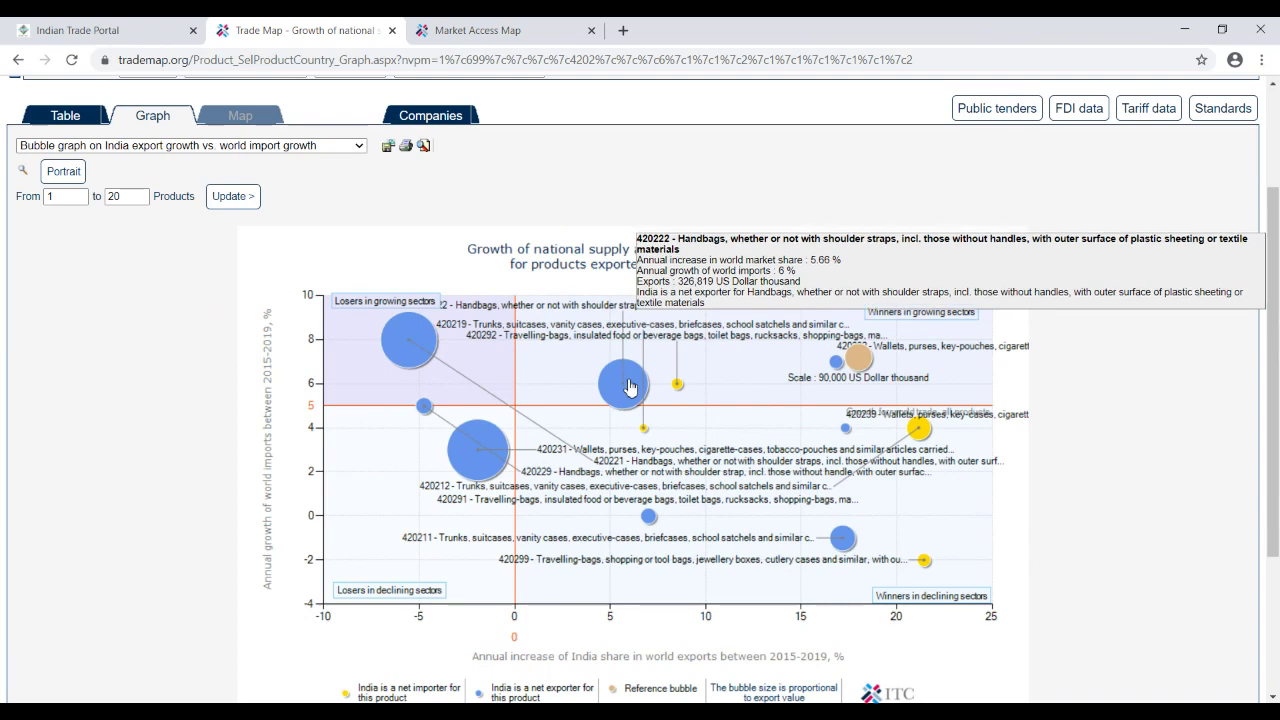
pyautogui.moveTo(836, 368)
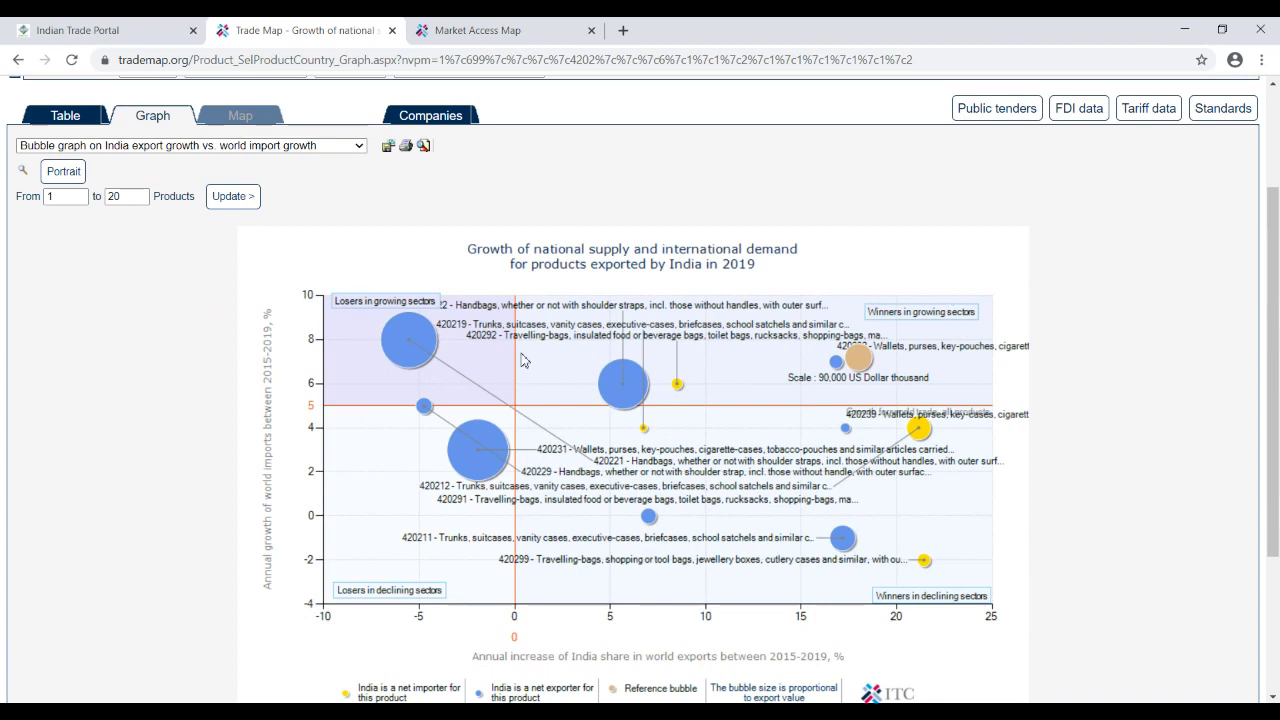
pyautogui.moveTo(425, 347)
pyautogui.moveTo(470, 466)
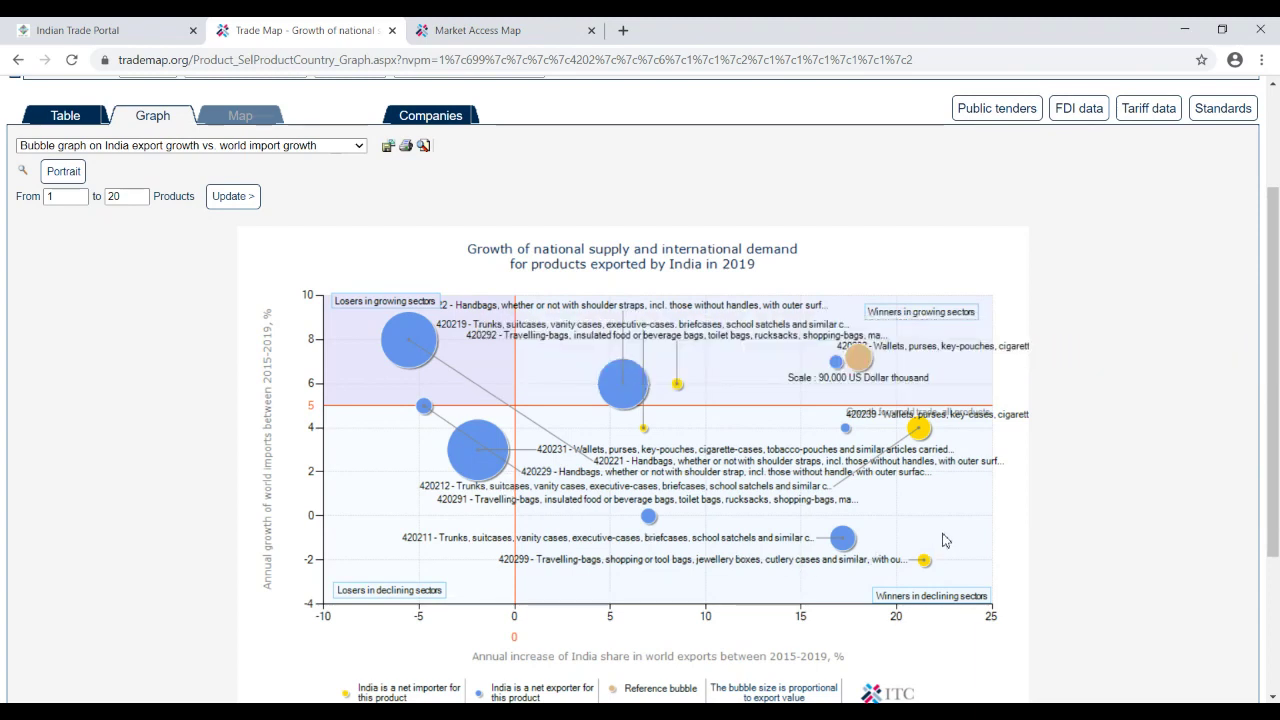
pyautogui.moveTo(845, 555)
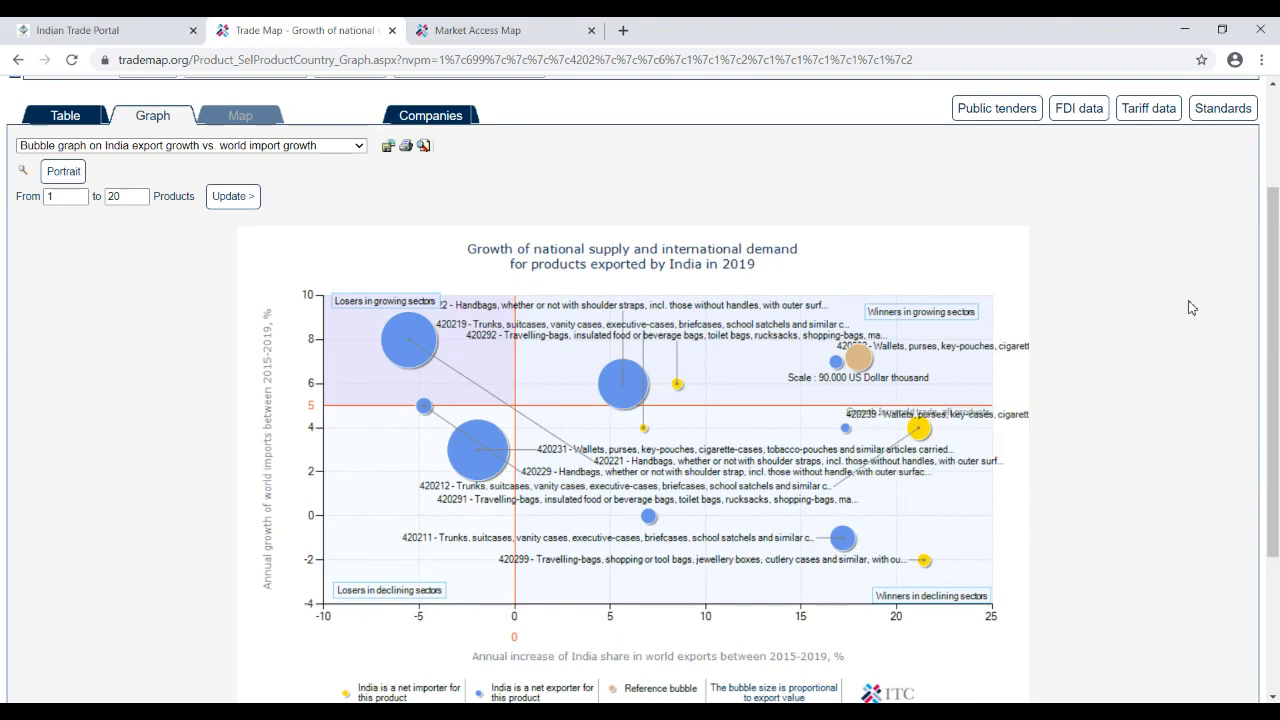
# - List the world's exporters of product 420232 by country as a yearly time series of values
pyautogui.moveTo(1274, 347); pyautogui.dragTo(1278, 218)
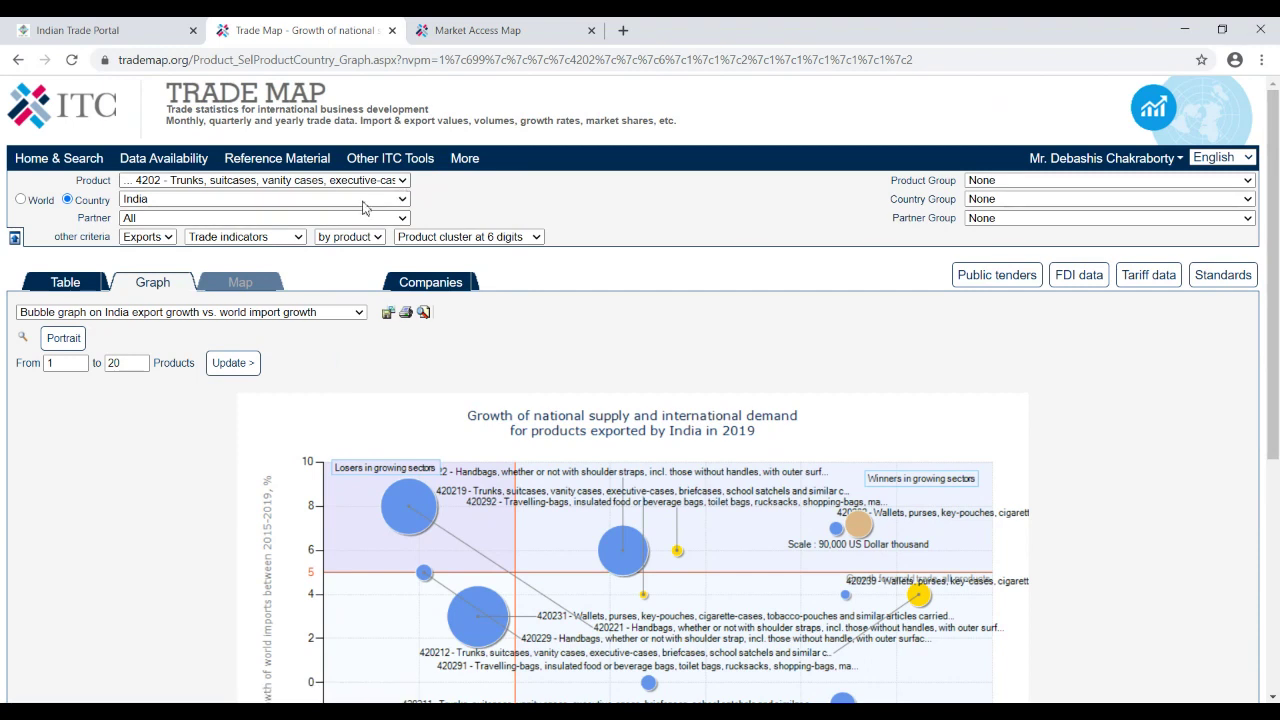
pyautogui.click(243, 363)
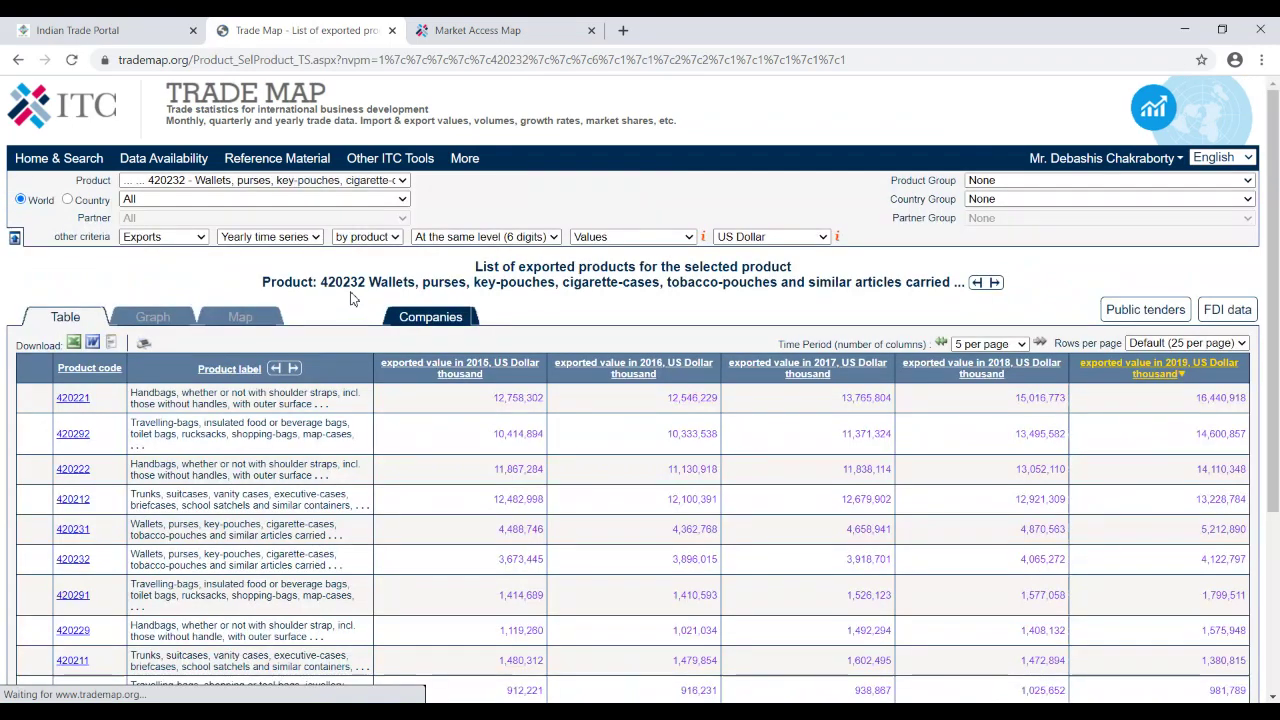
pyautogui.click(190, 237)
pyautogui.click(199, 250)
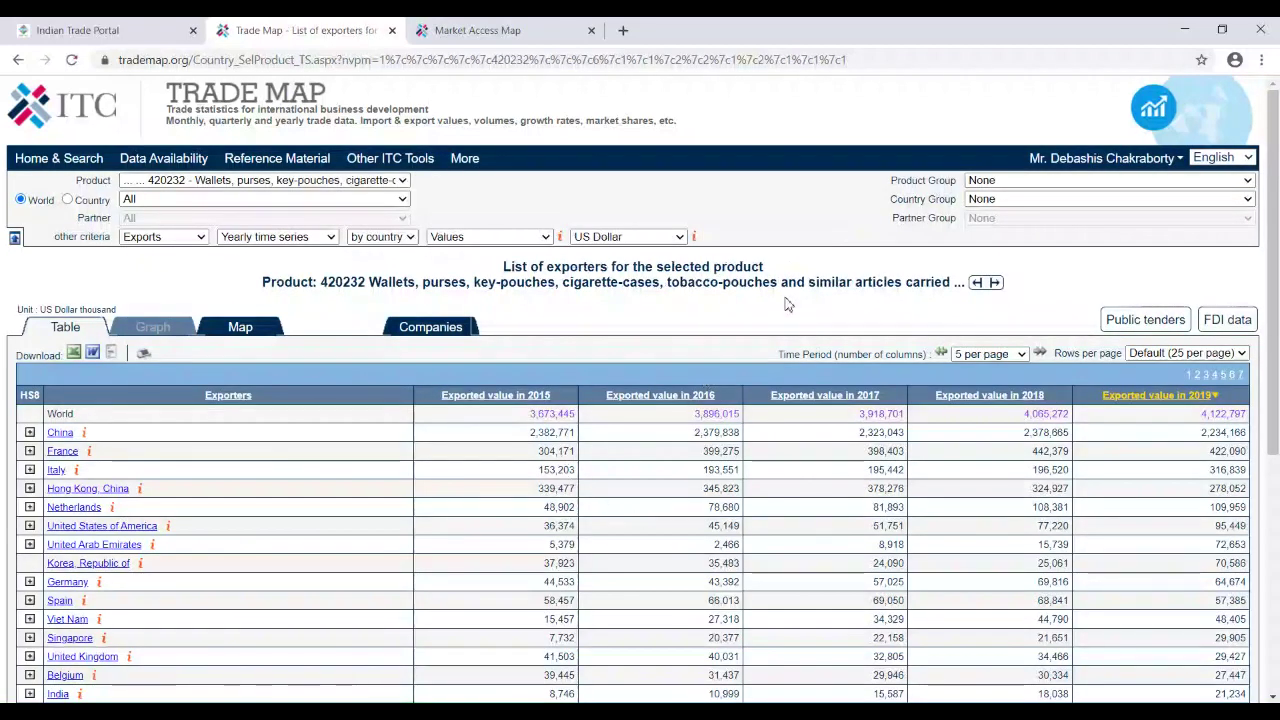
# - Show 10 periods per page and change the exporters table's indicator to share in value in %
pyautogui.click(1022, 354)
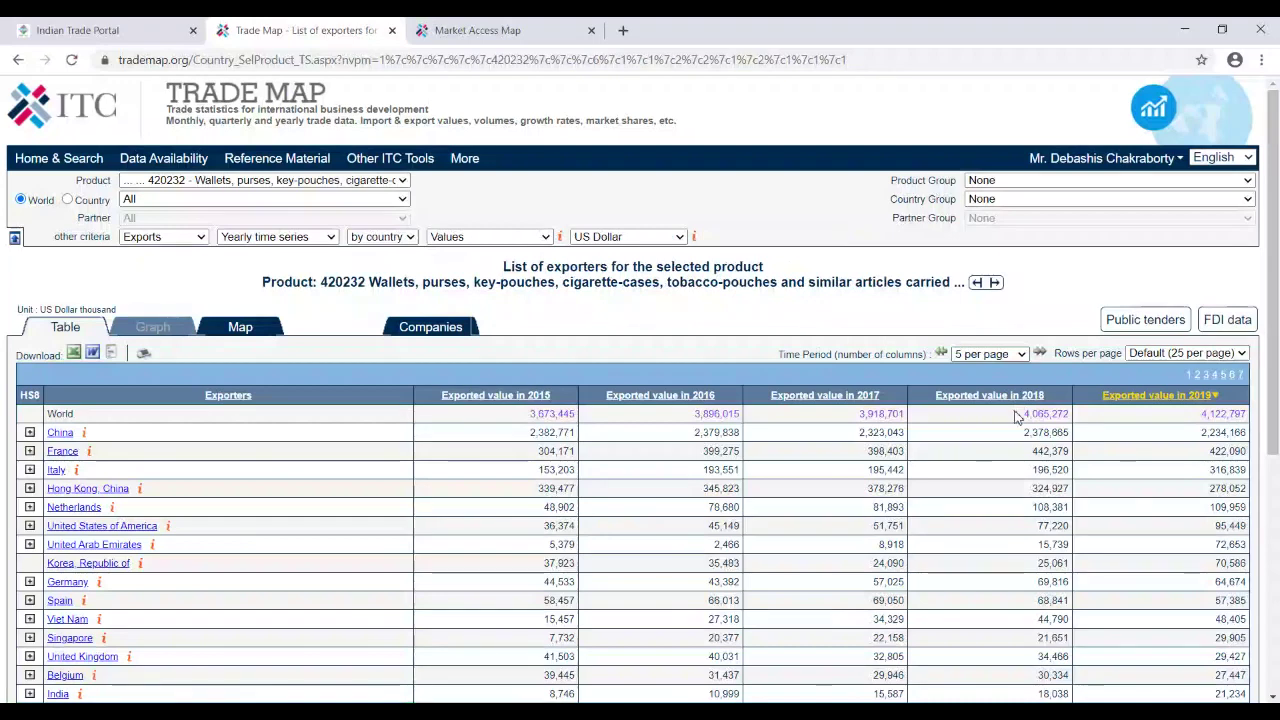
pyautogui.click(1015, 430)
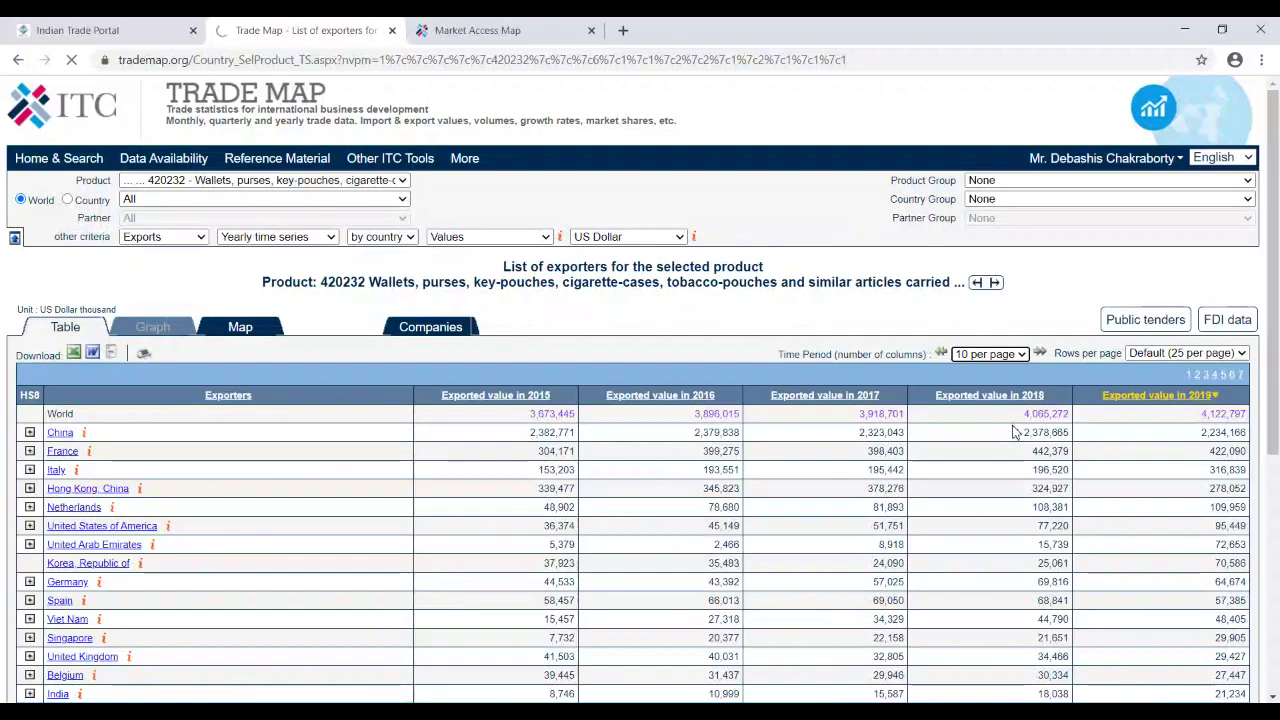
pyautogui.press('Down')
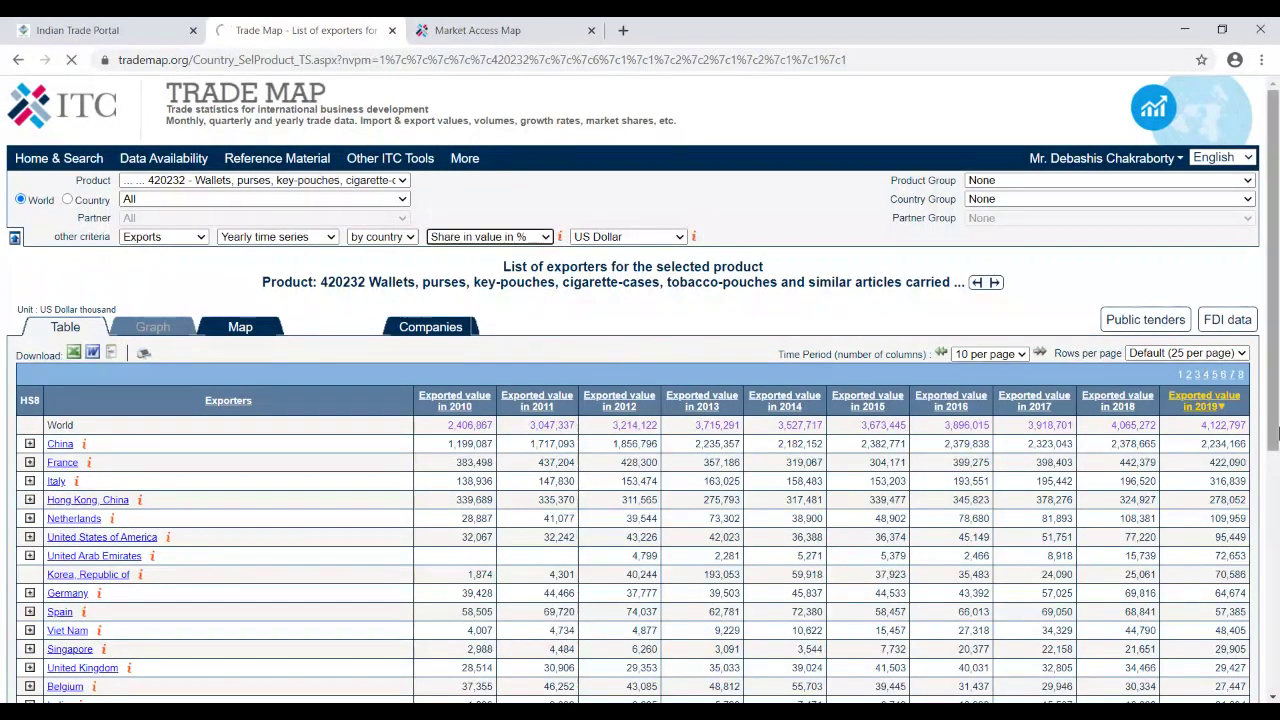
pyautogui.scroll(-3, 1272, 400)
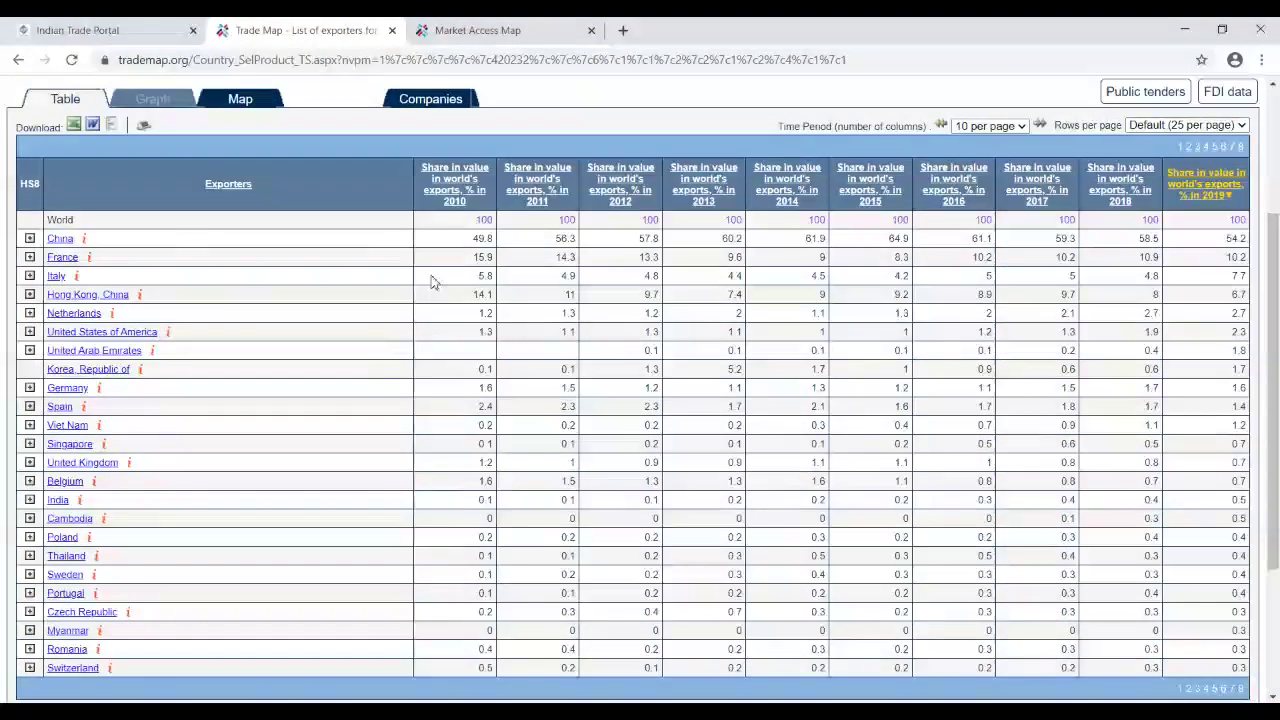
# - Compare the yearly shares of China, France, Italy and India in world exports of product 420232 from 2010 to 2019
pyautogui.moveTo(432, 240); pyautogui.dragTo(1228, 291)
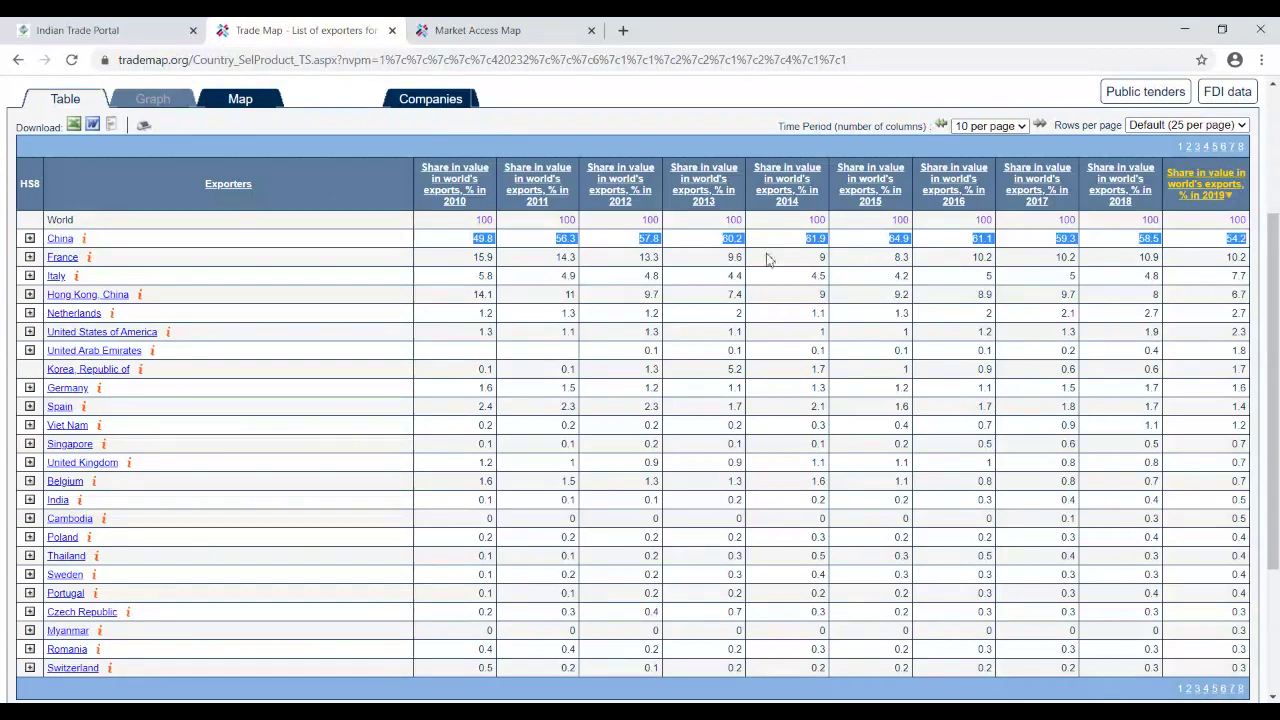
pyautogui.moveTo(480, 253); pyautogui.dragTo(820, 263)
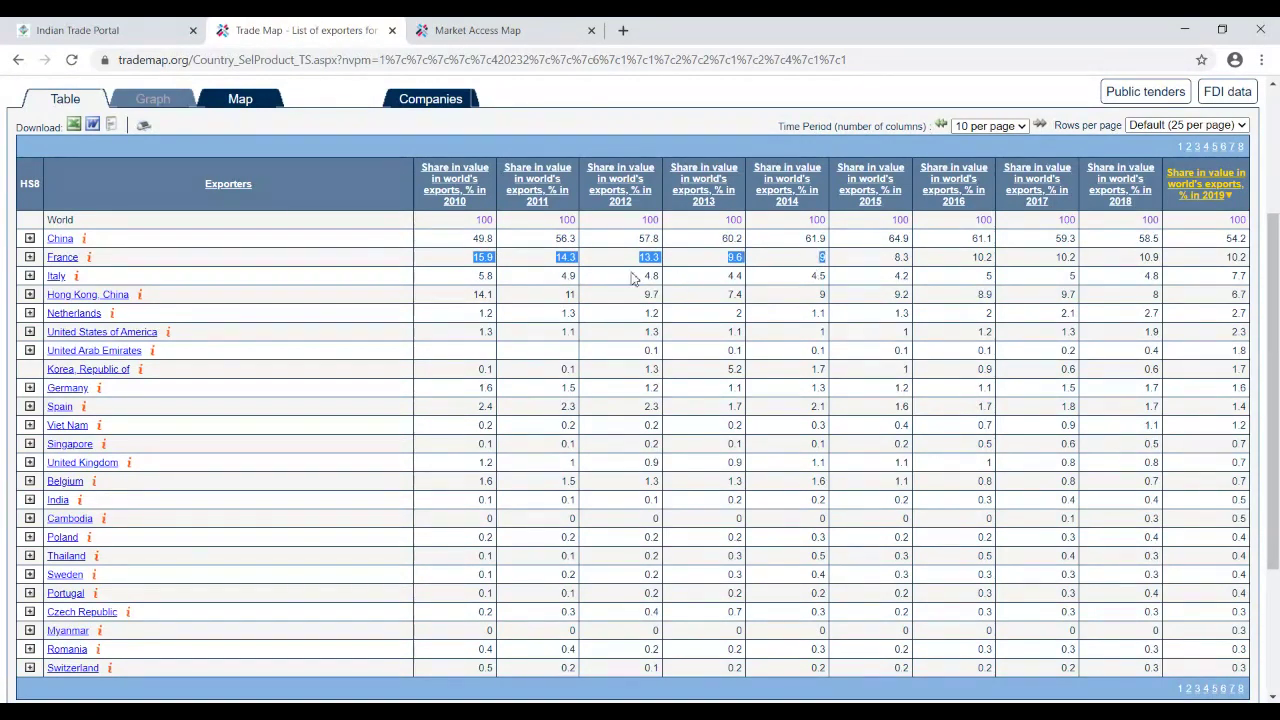
pyautogui.moveTo(610, 276); pyautogui.dragTo(815, 277)
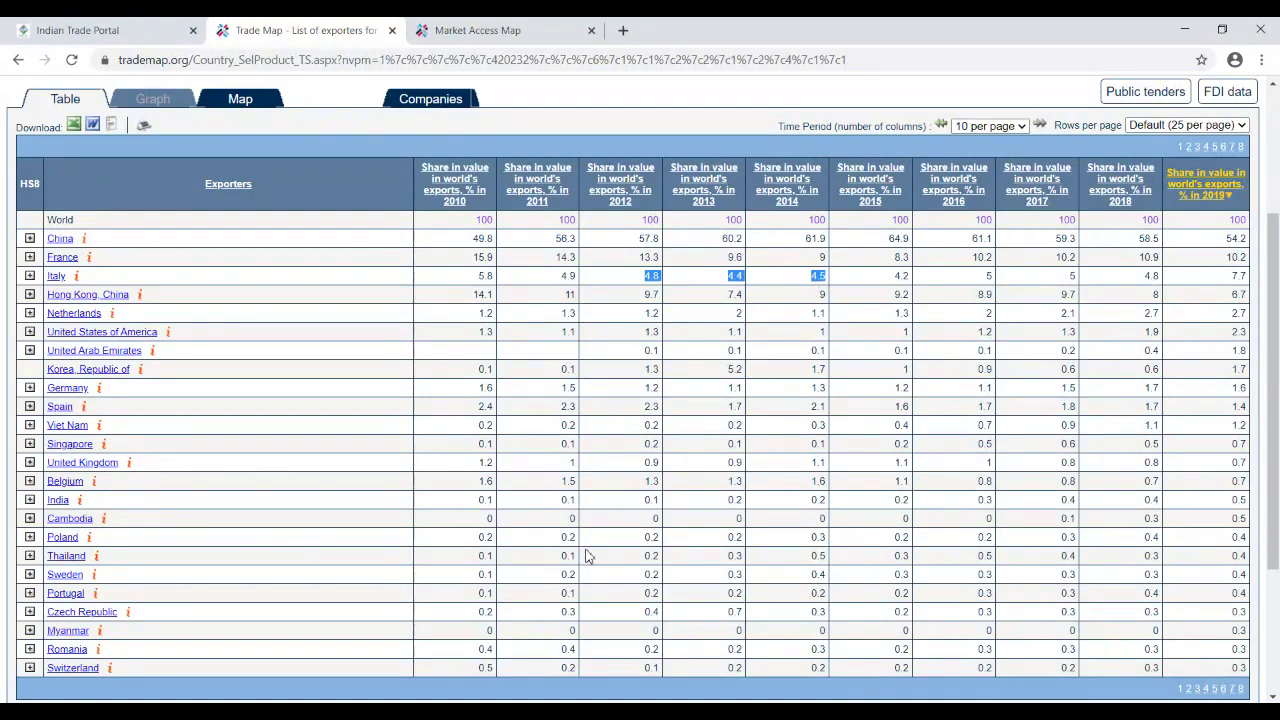
pyautogui.moveTo(460, 505); pyautogui.dragTo(1244, 503)
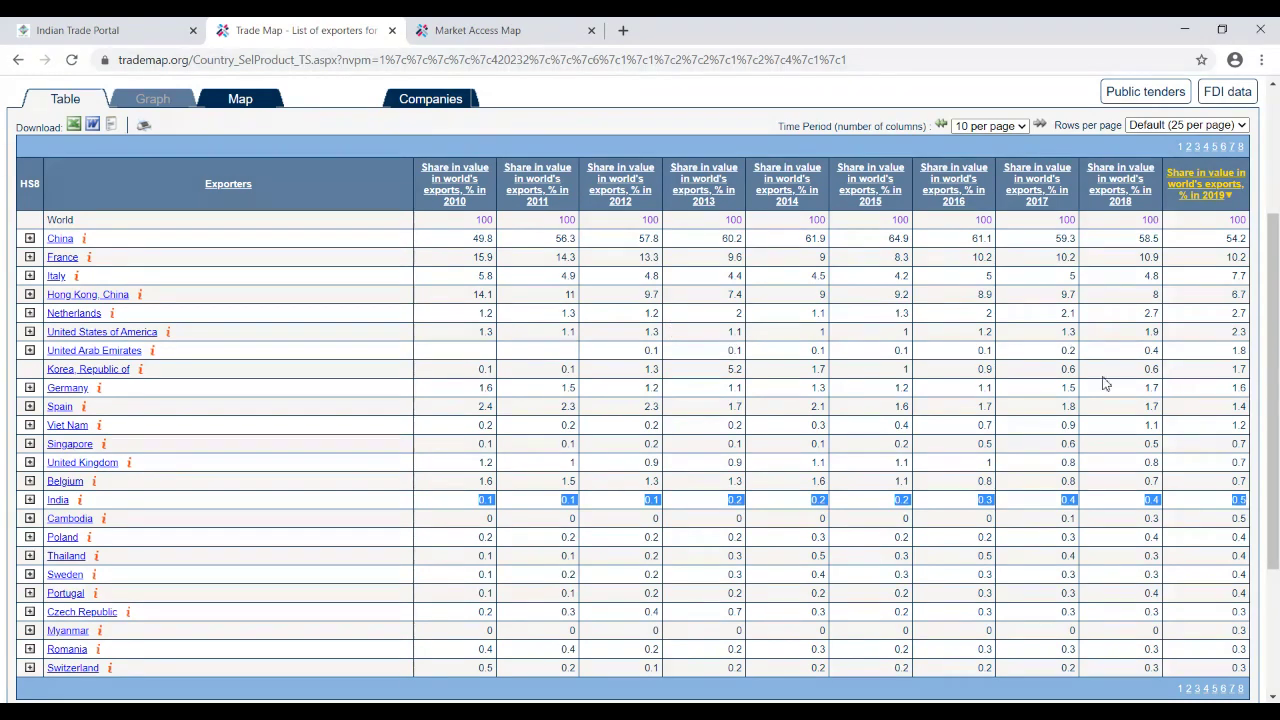
# - Switch to Indian Trade Portal, return to its home page, dismiss the advertisement and search for ITC-HS code 420232
pyautogui.click(113, 33)
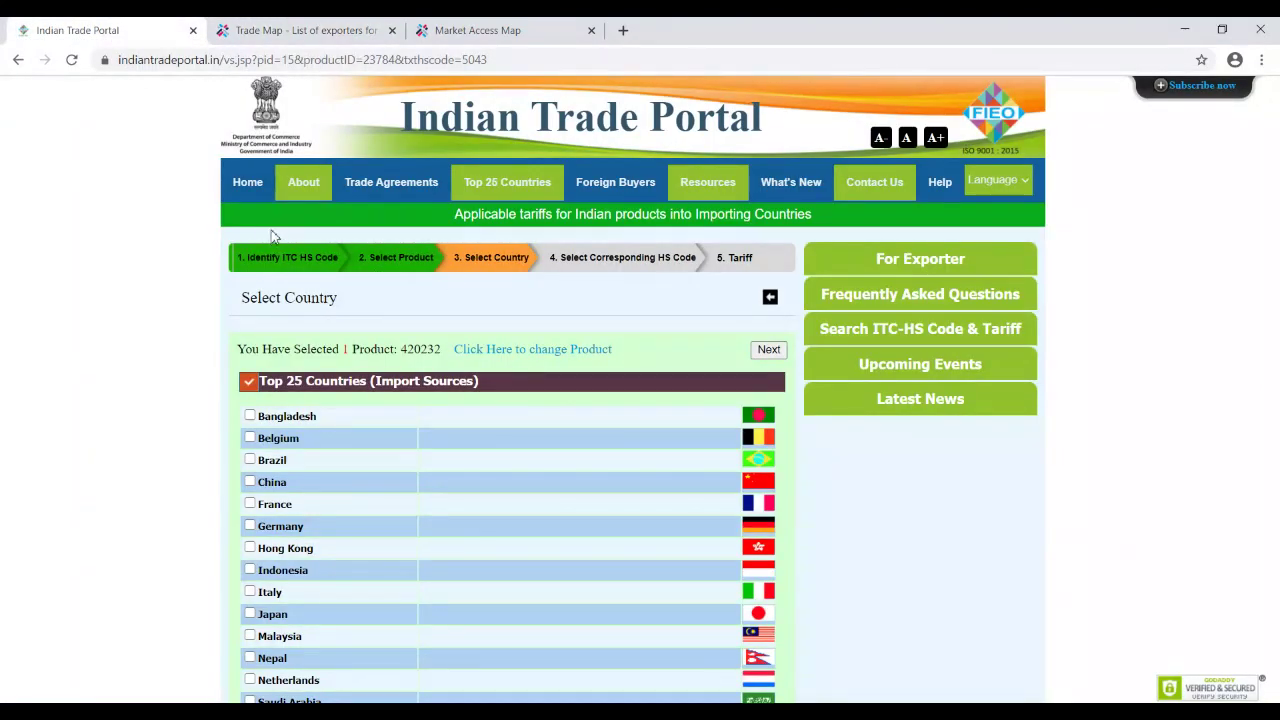
pyautogui.click(1026, 398)
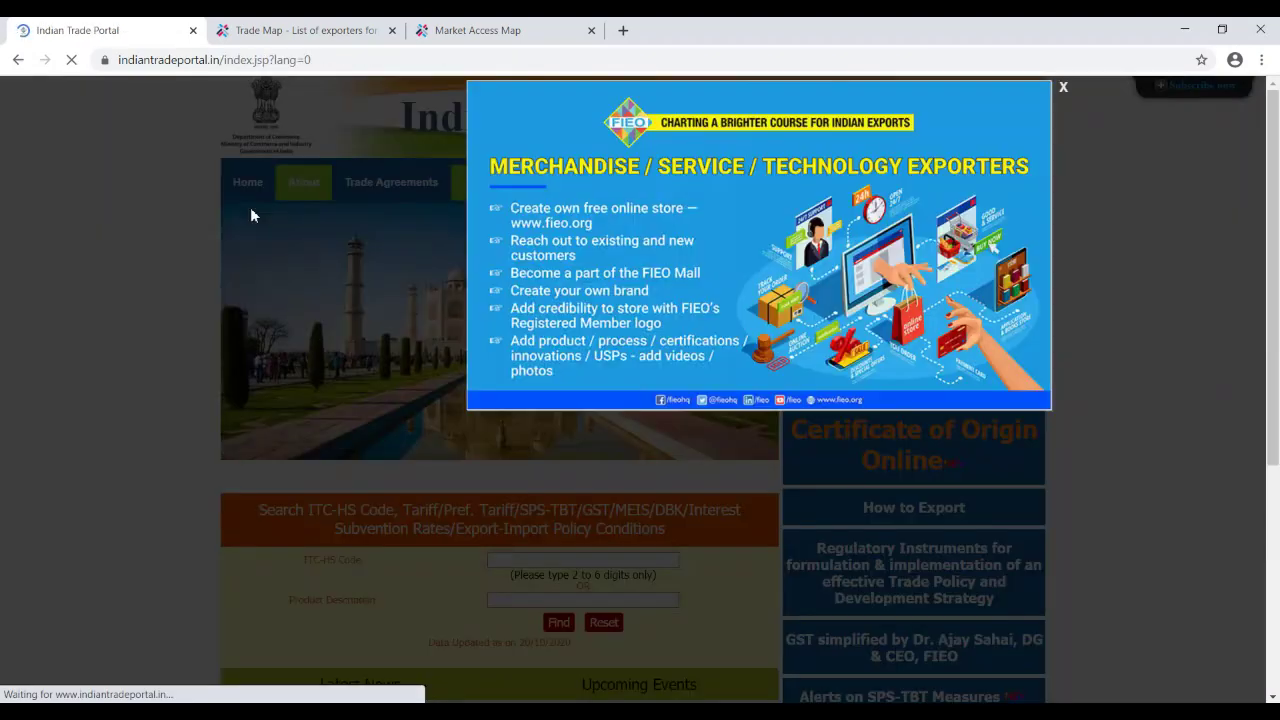
pyautogui.click(1063, 87)
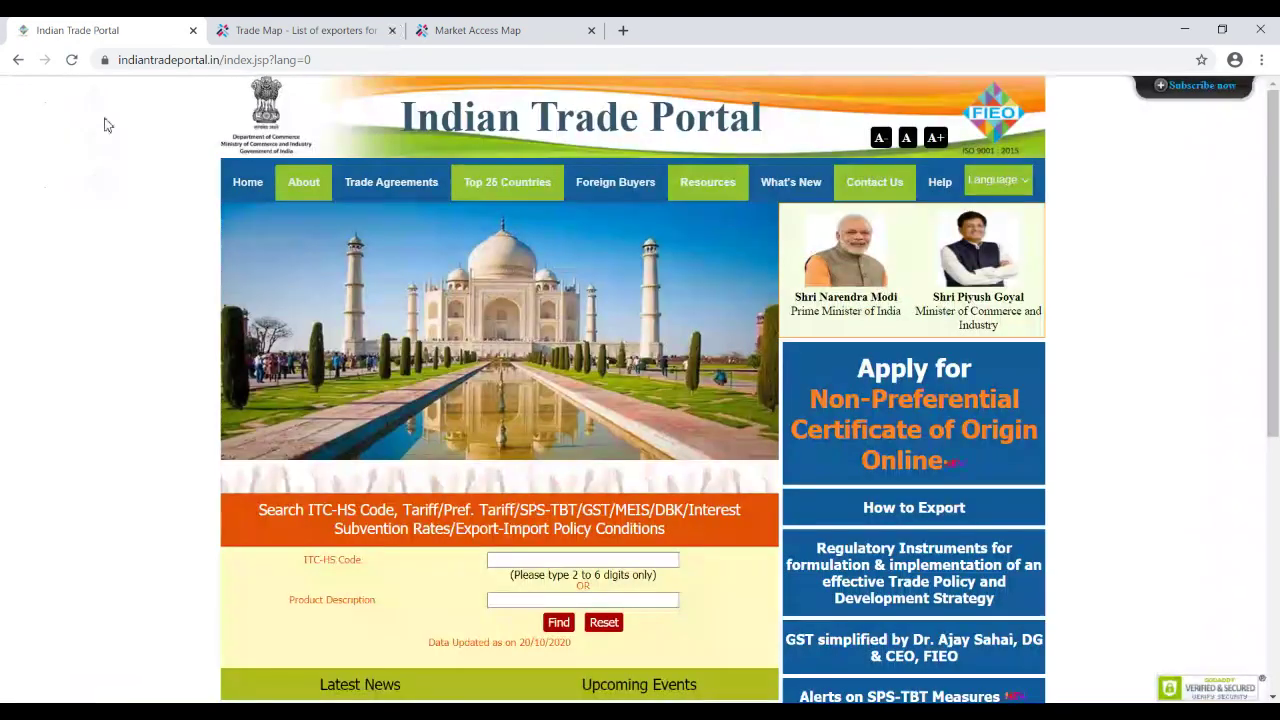
pyautogui.click(531, 560)
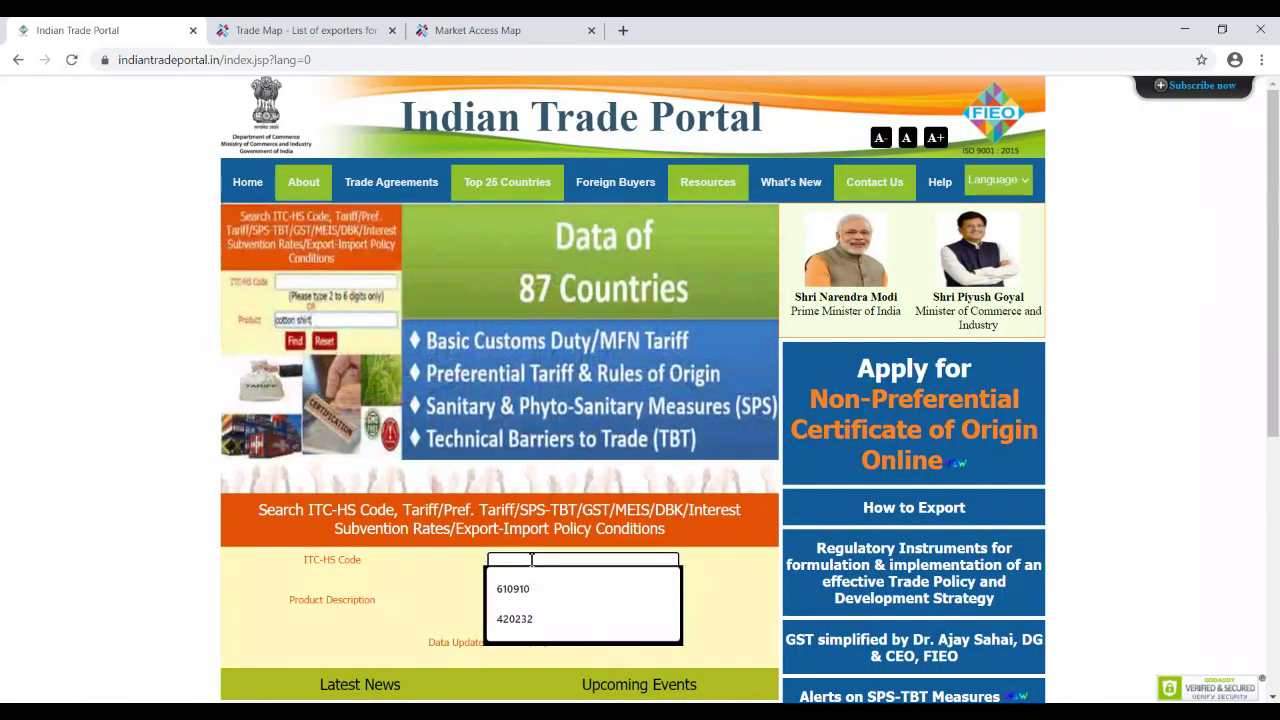
pyautogui.click(555, 619)
pyautogui.click(559, 622)
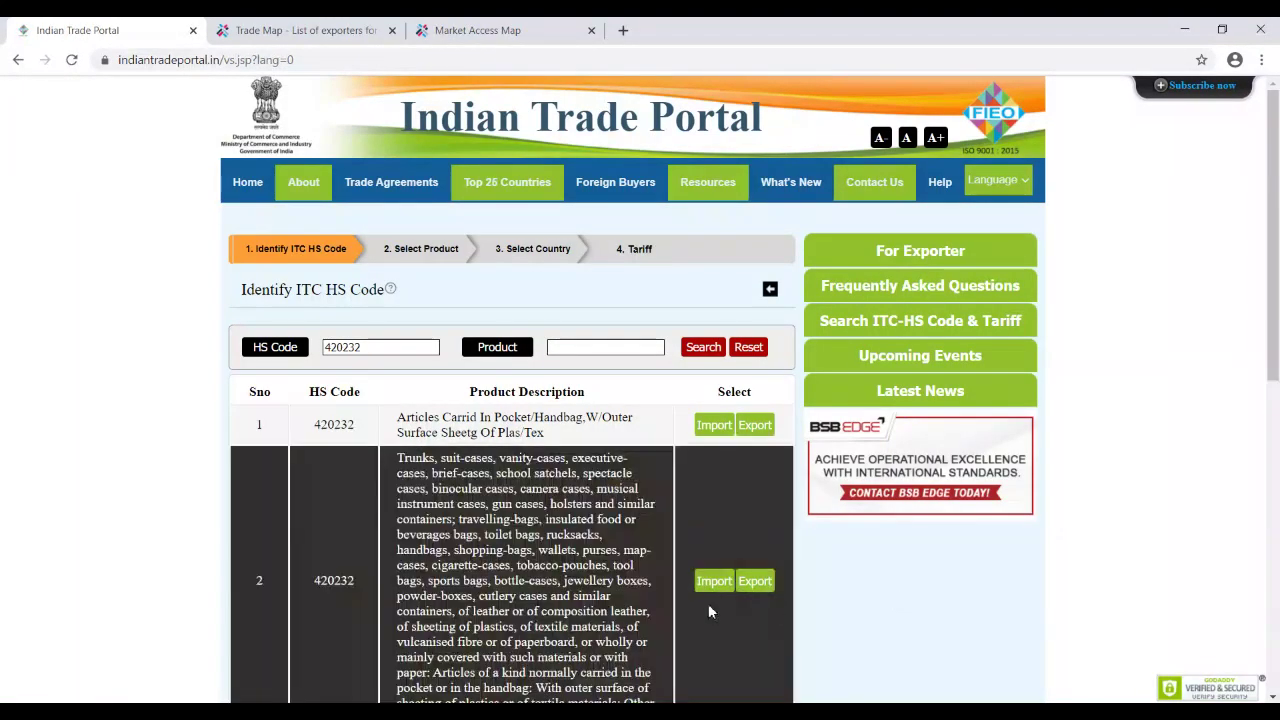
# - Choose export for the second 420232 entry and proceed with product 42023210, the jewellery box line
pyautogui.click(778, 587)
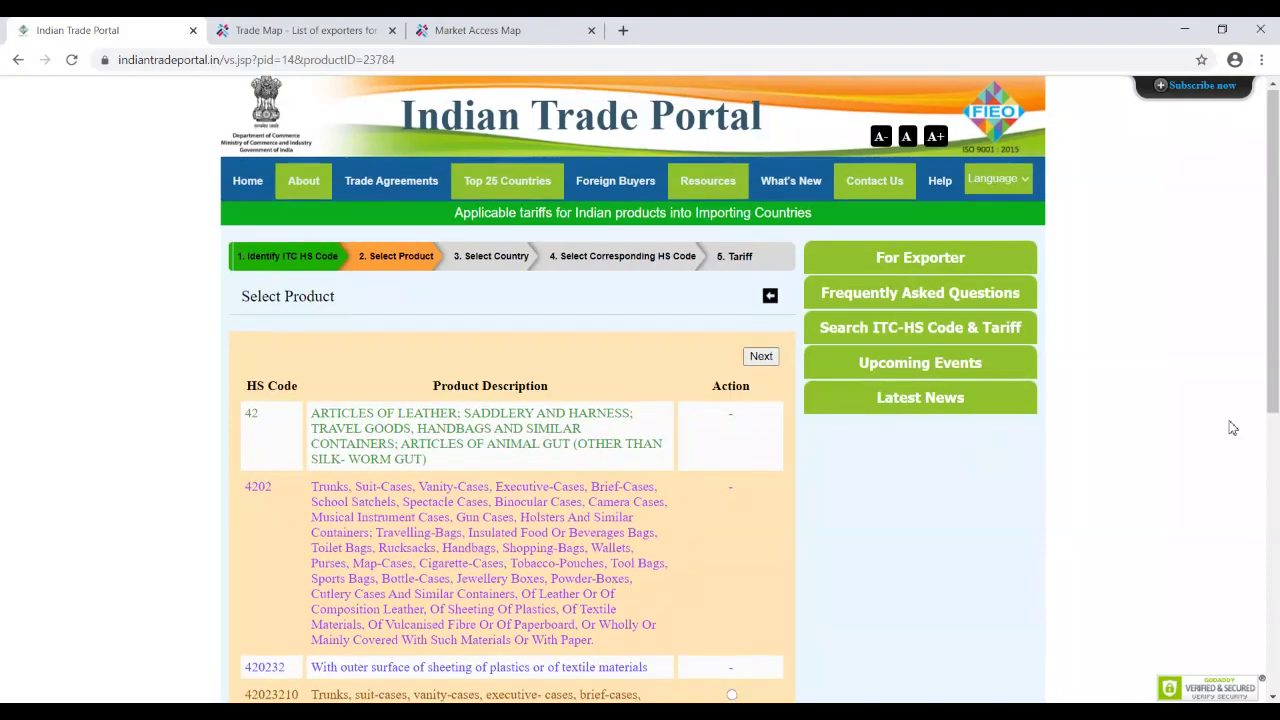
pyautogui.scroll(-3, 1232, 427)
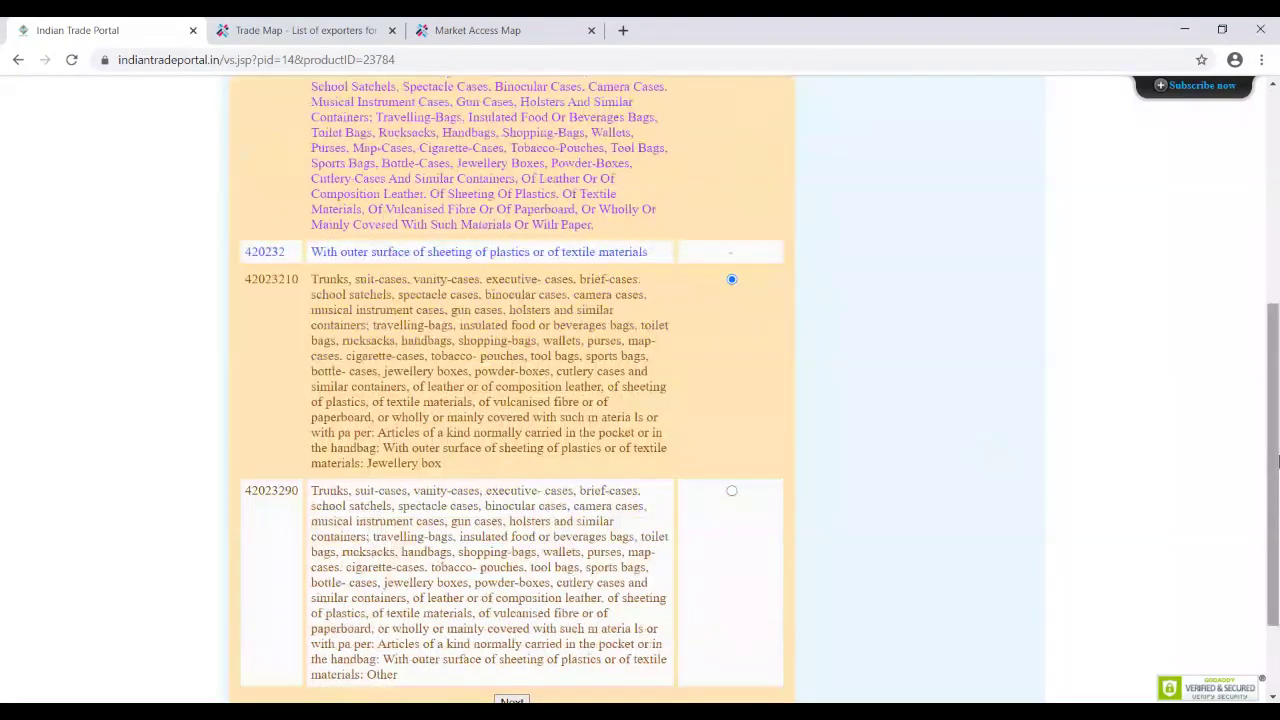
pyautogui.scroll(-2, 1277, 460)
pyautogui.click(511, 574)
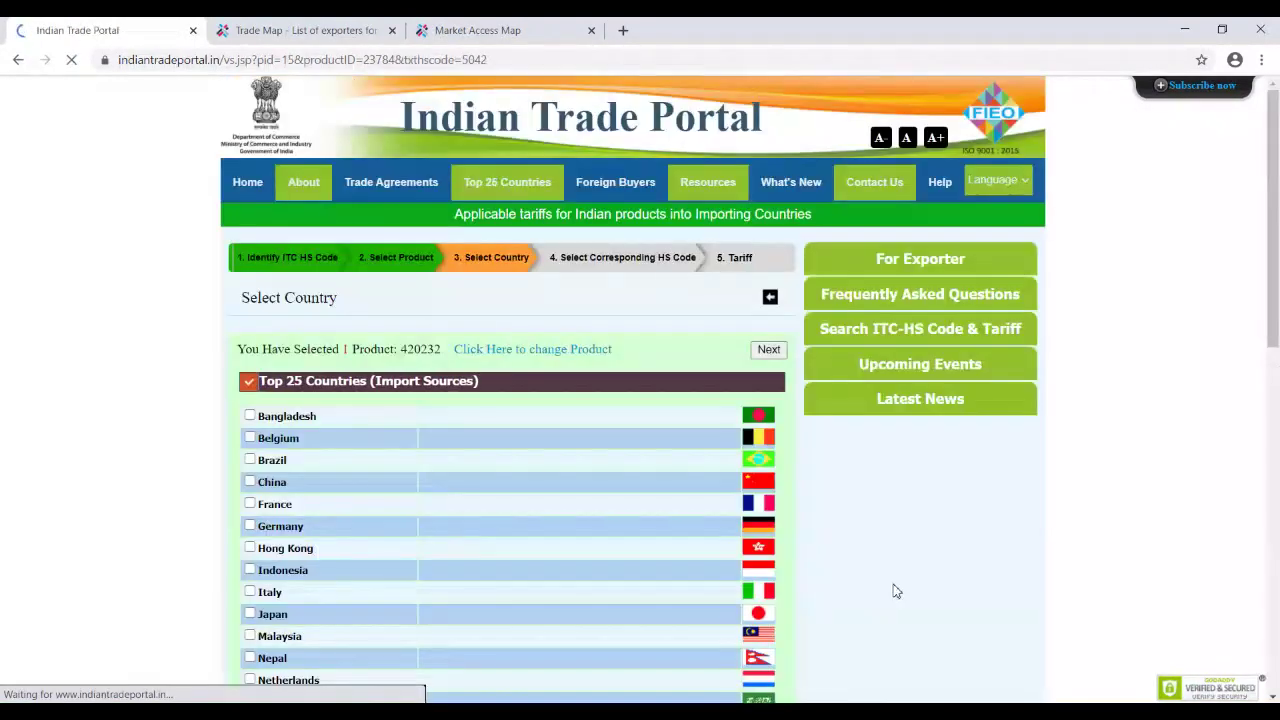
# - Select France and the United States of America as importing countries with all their tariff types and proceed
pyautogui.scroll(-1, 1100, 450)
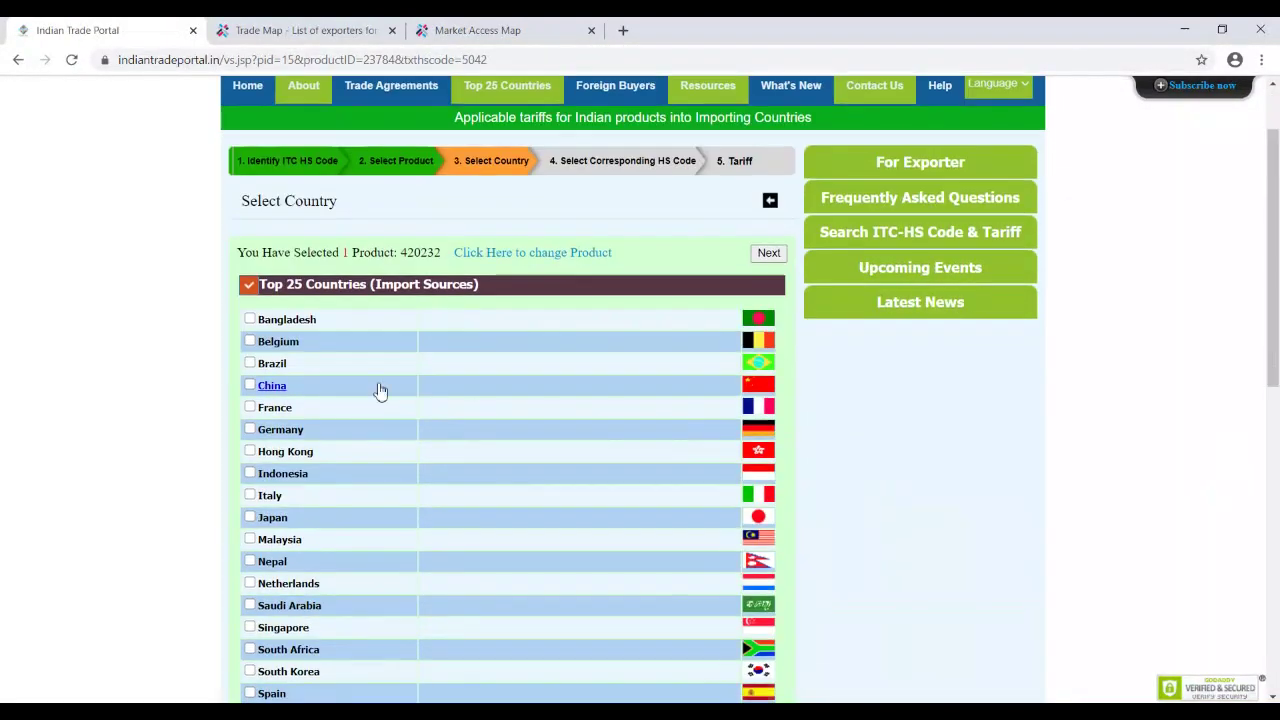
pyautogui.click(249, 408)
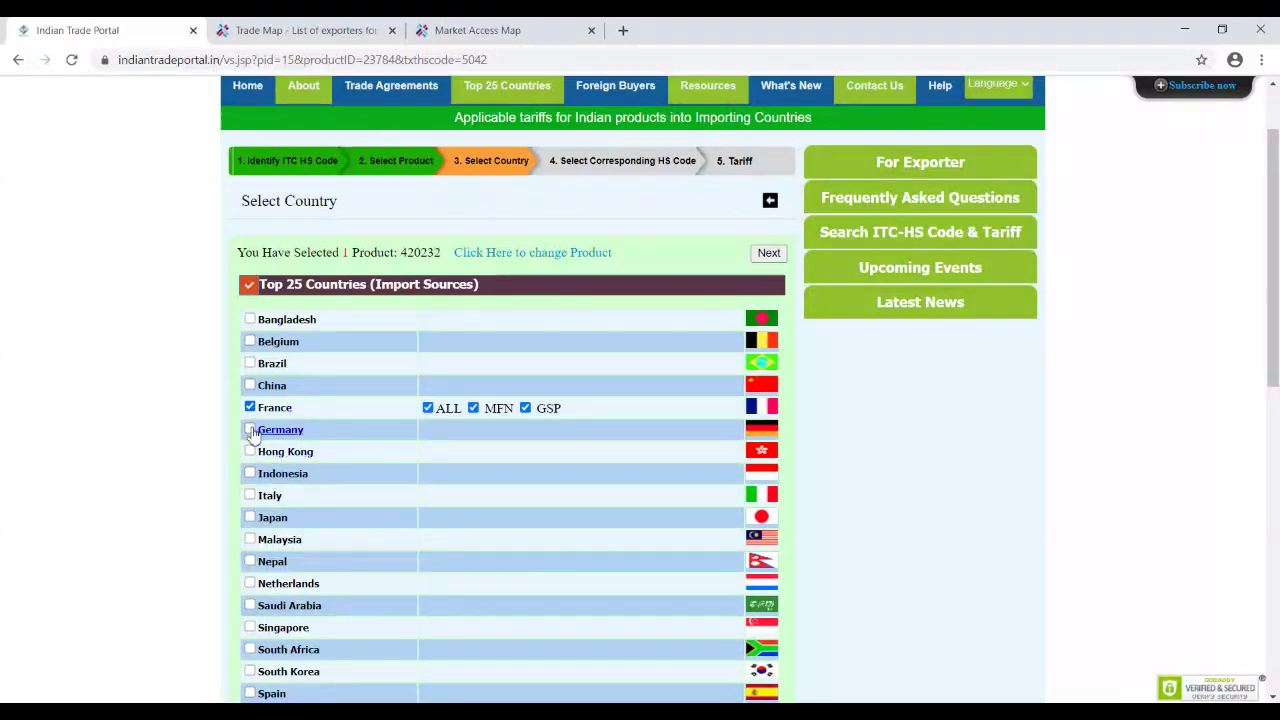
pyautogui.scroll(-2, 389, 508)
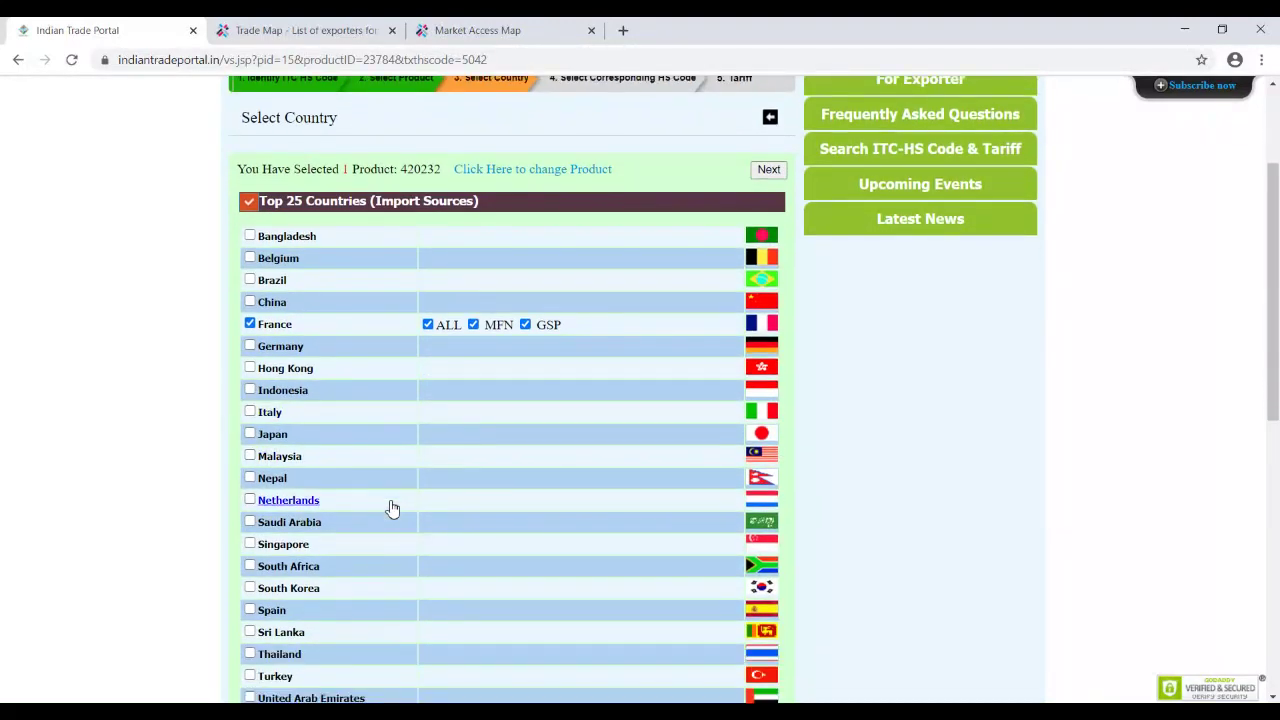
pyautogui.scroll(-1, 392, 510)
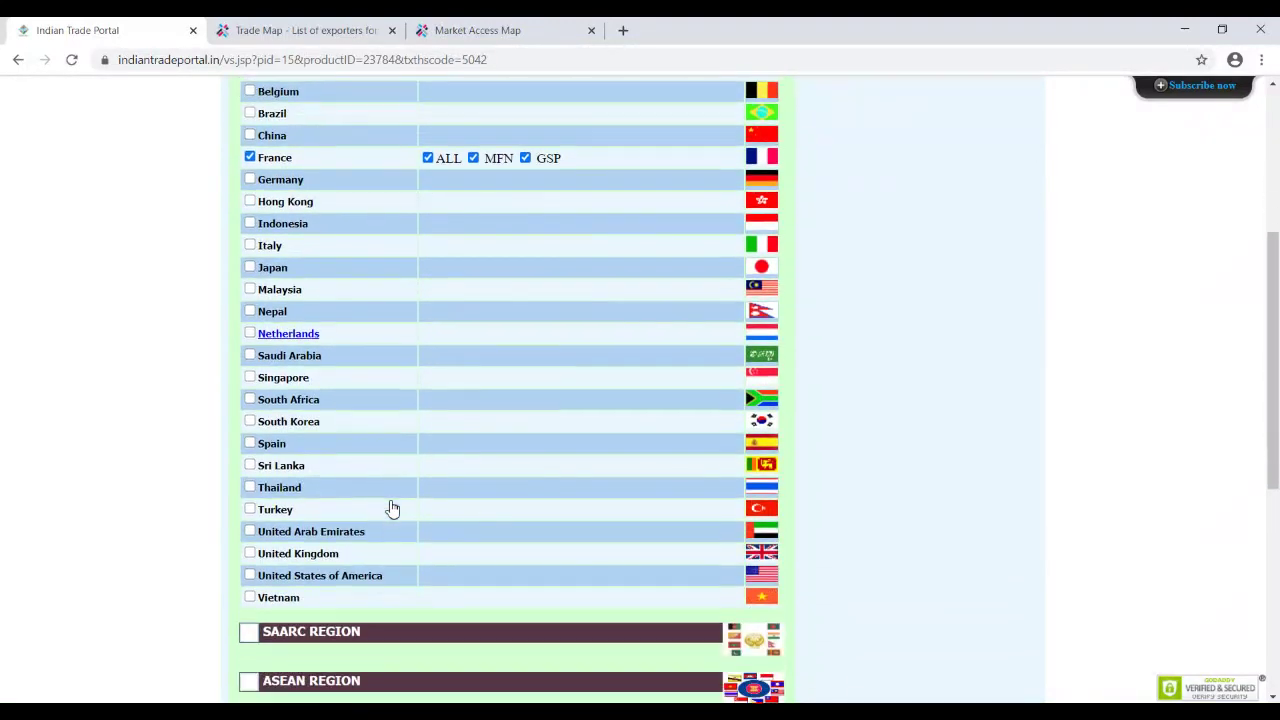
pyautogui.click(250, 577)
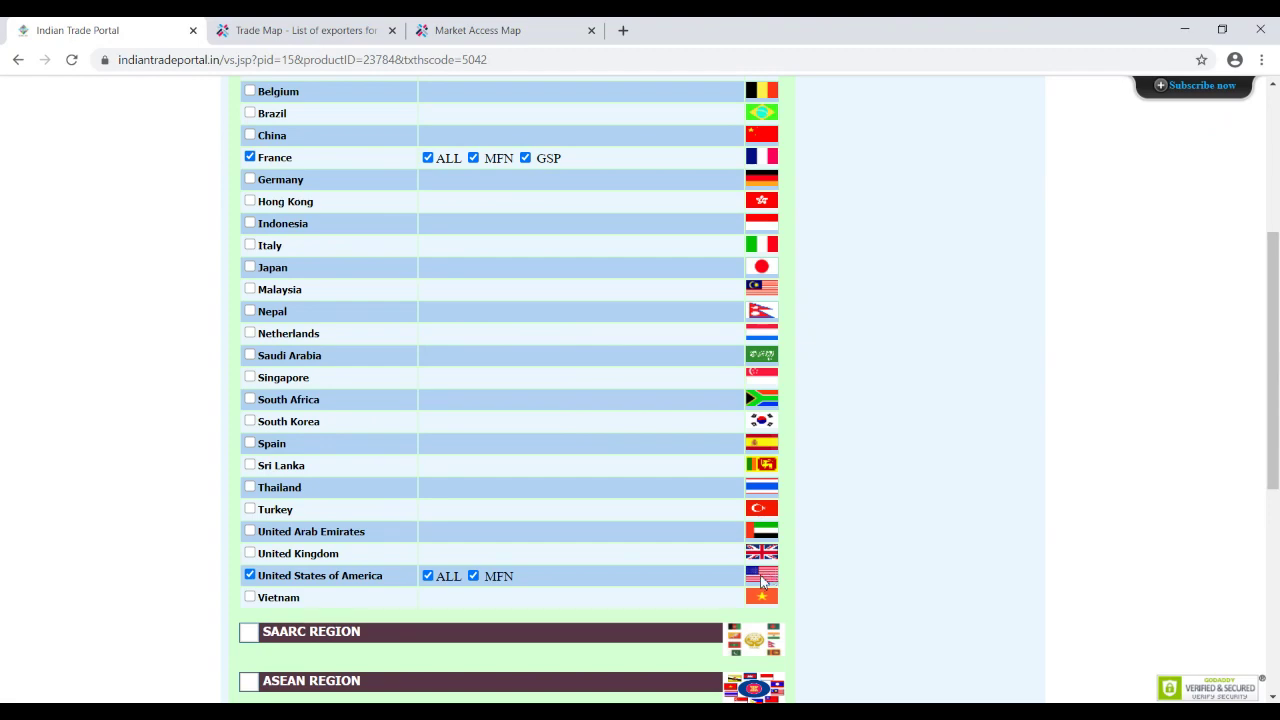
pyautogui.scroll(-5, 757, 582)
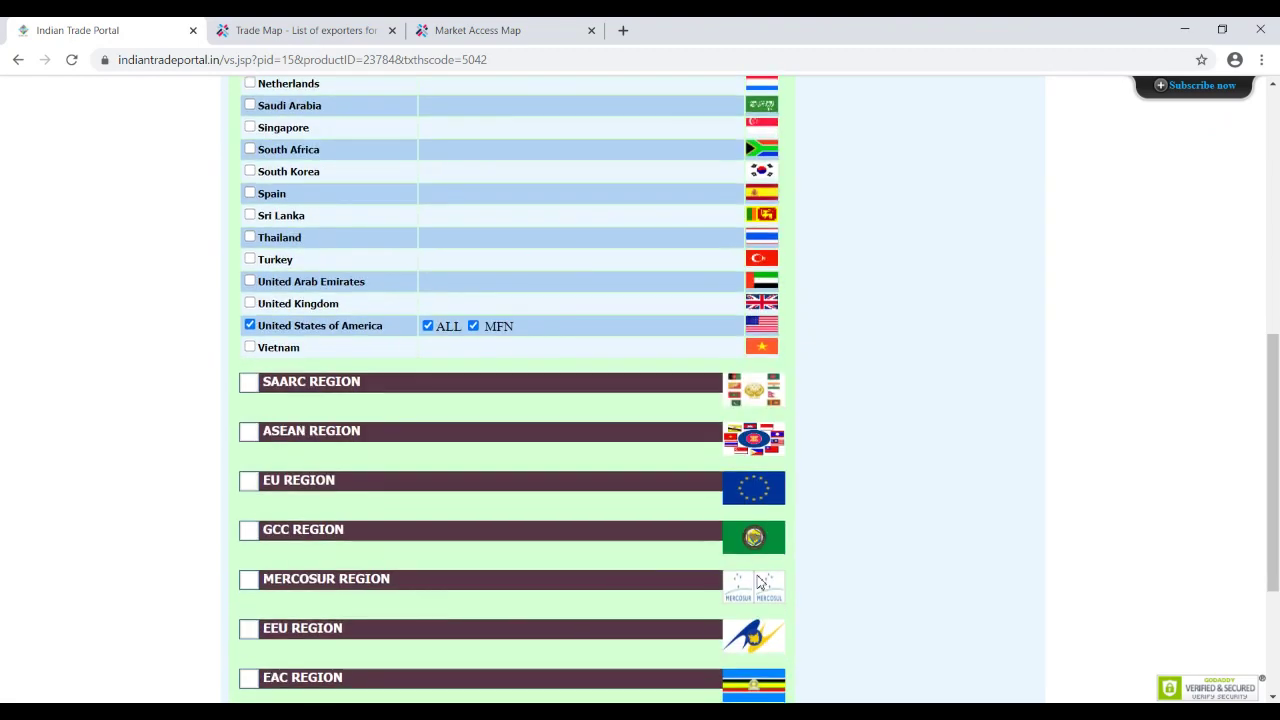
pyautogui.click(511, 586)
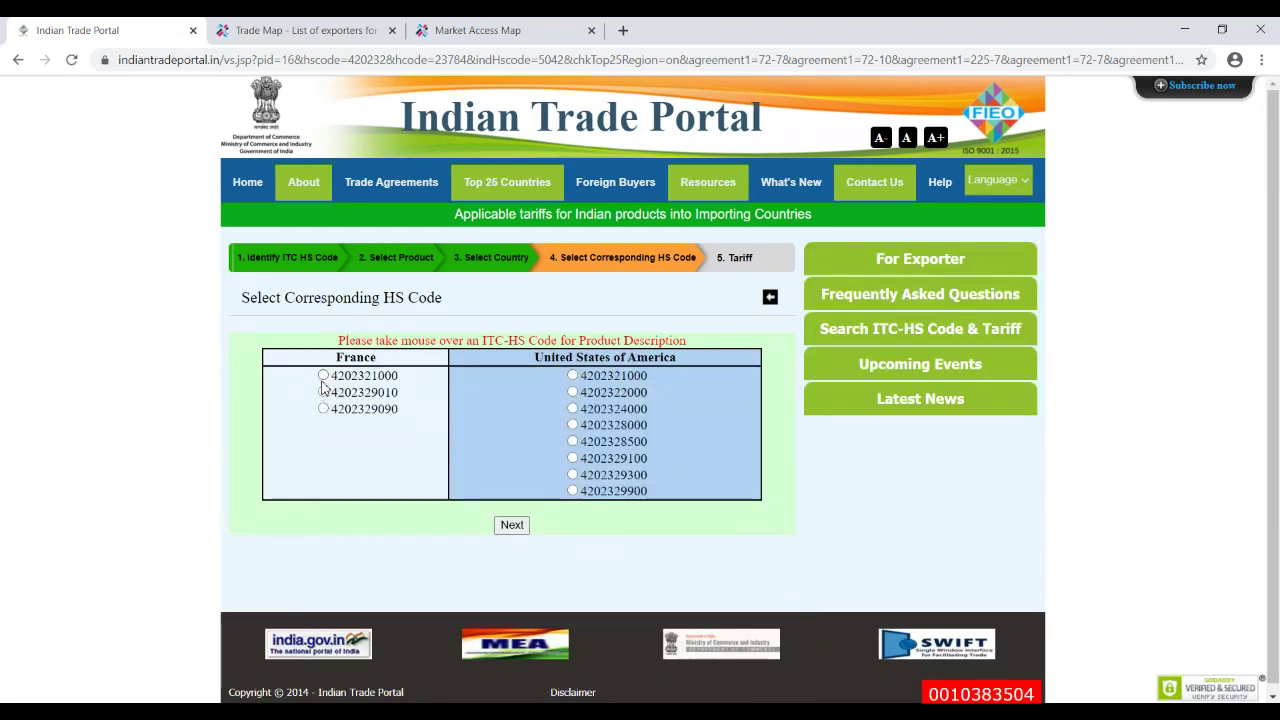
pyautogui.click(323, 376)
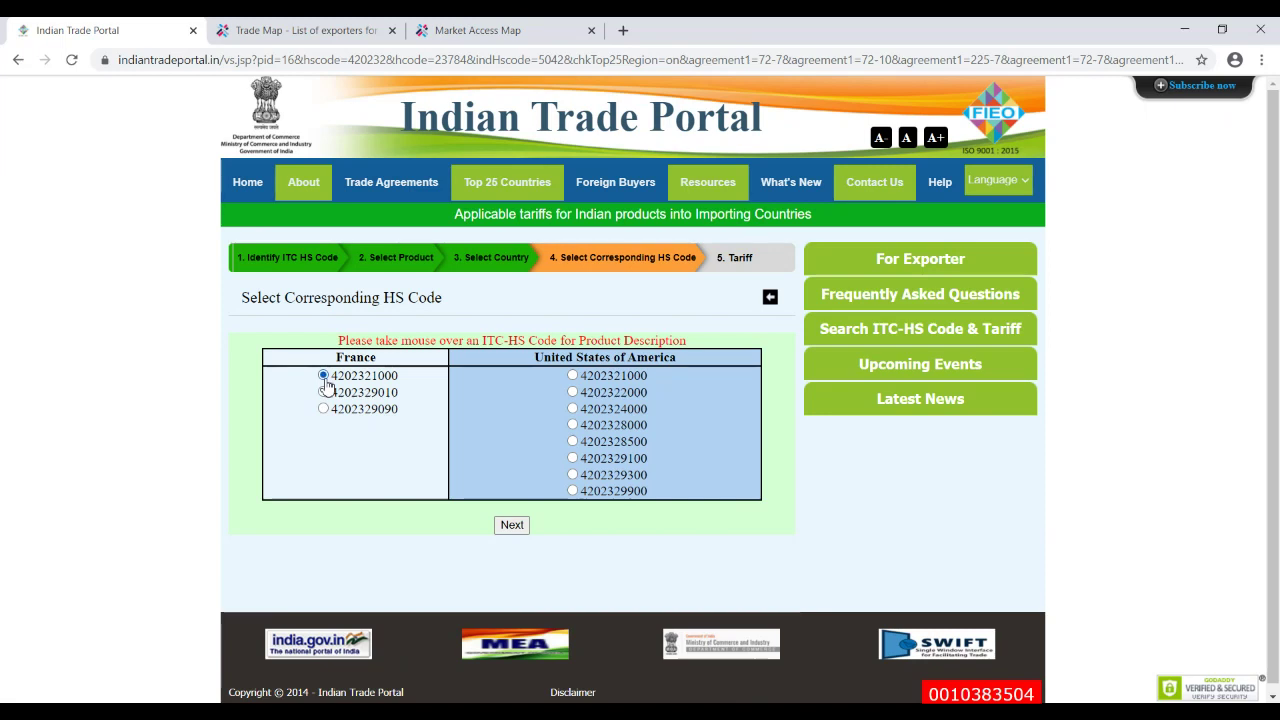
pyautogui.click(572, 392)
pyautogui.click(511, 525)
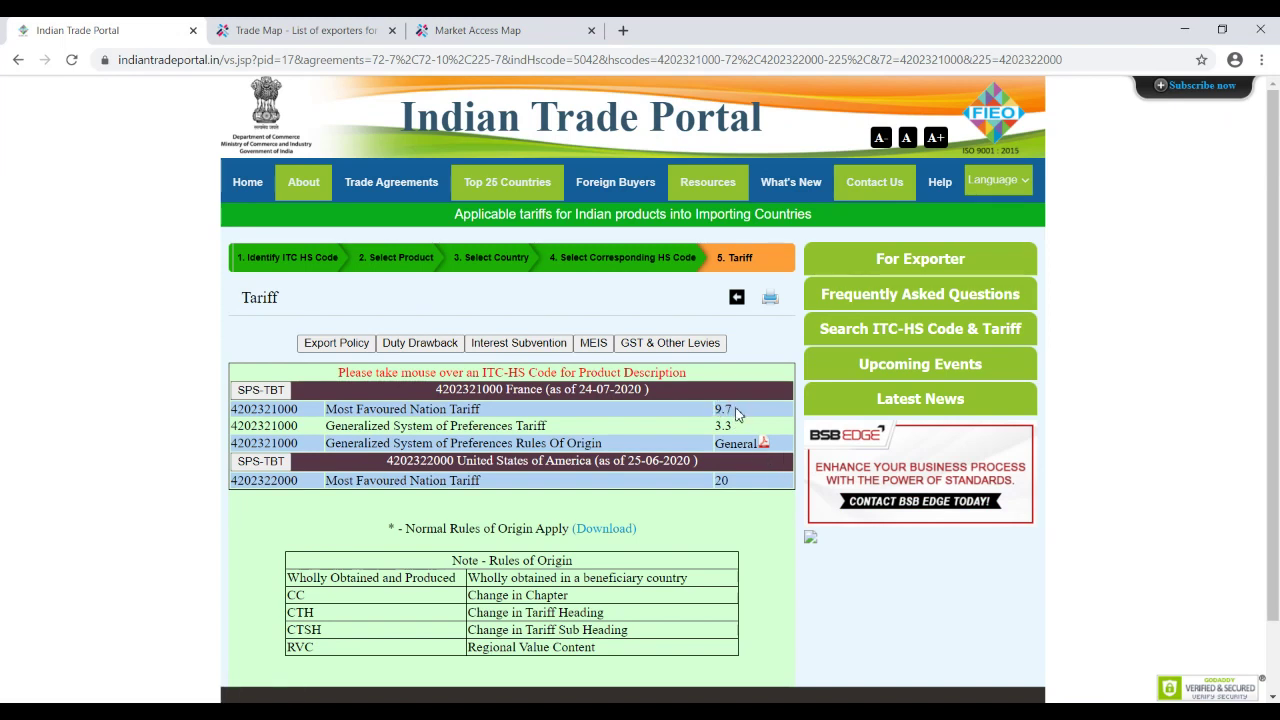
# - Check France's Most Favoured Nation tariff and view the product's MEIS incentive details, closing them when read
pyautogui.moveTo(735, 409); pyautogui.dragTo(708, 414)
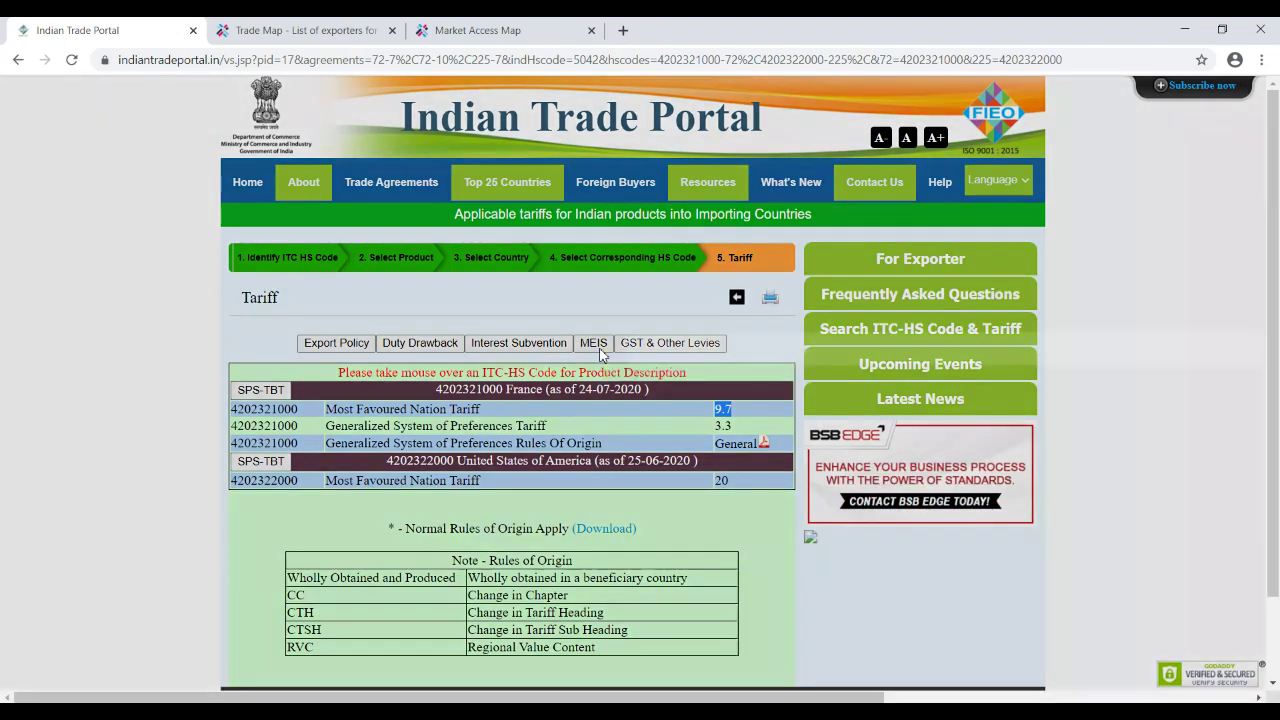
pyautogui.click(600, 355)
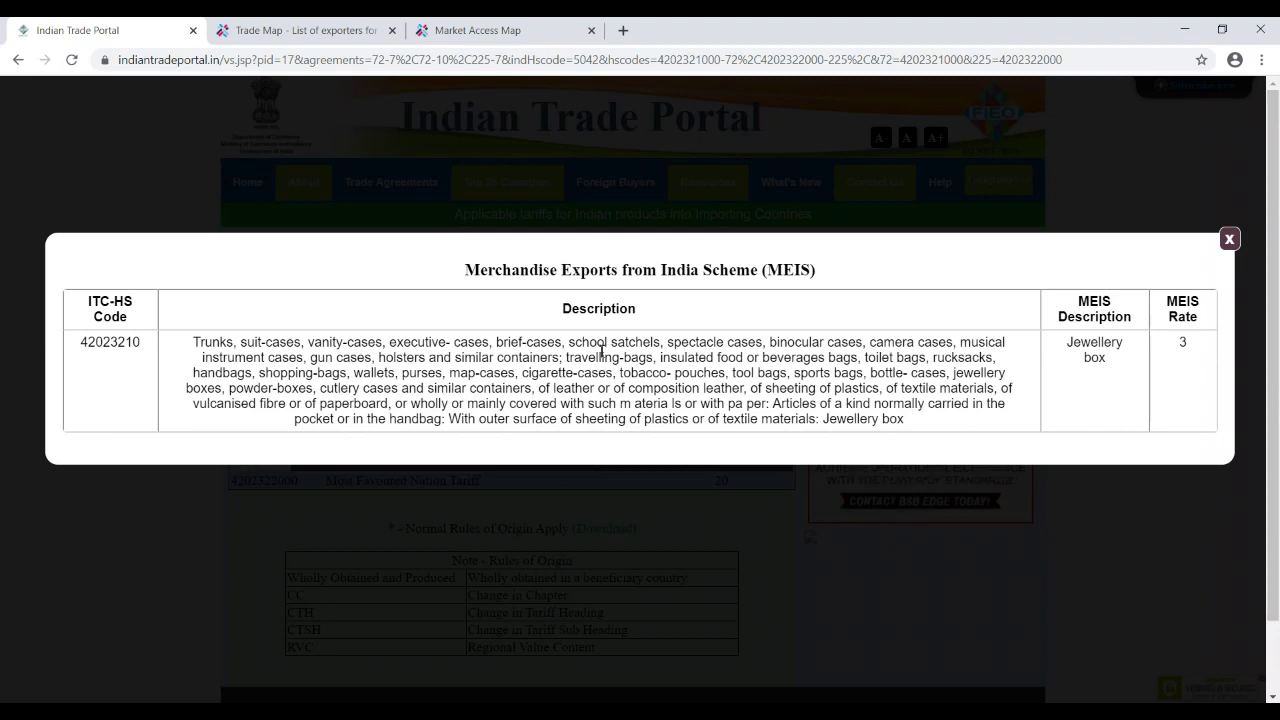
pyautogui.click(1236, 246)
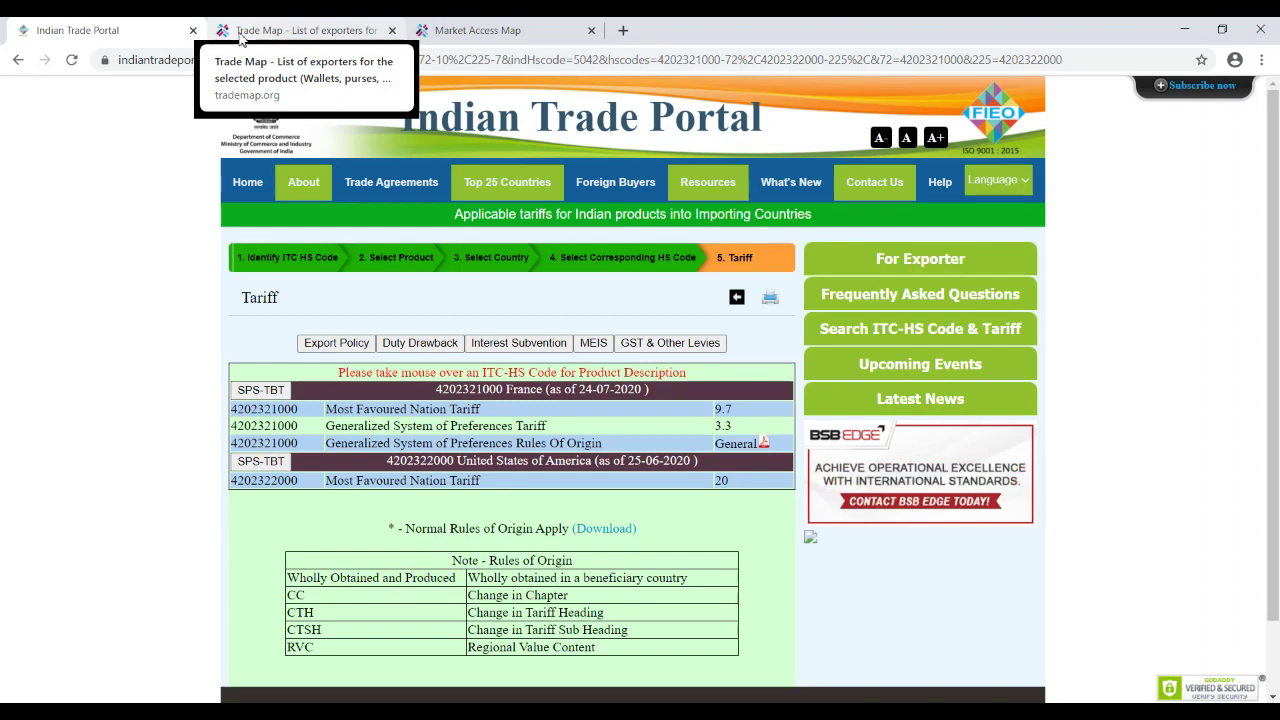
# - Switch to Trade Map and list the importing markets for product 420232 exported by the United States of America
pyautogui.click(333, 33)
pyautogui.scroll(2, 275, 395)
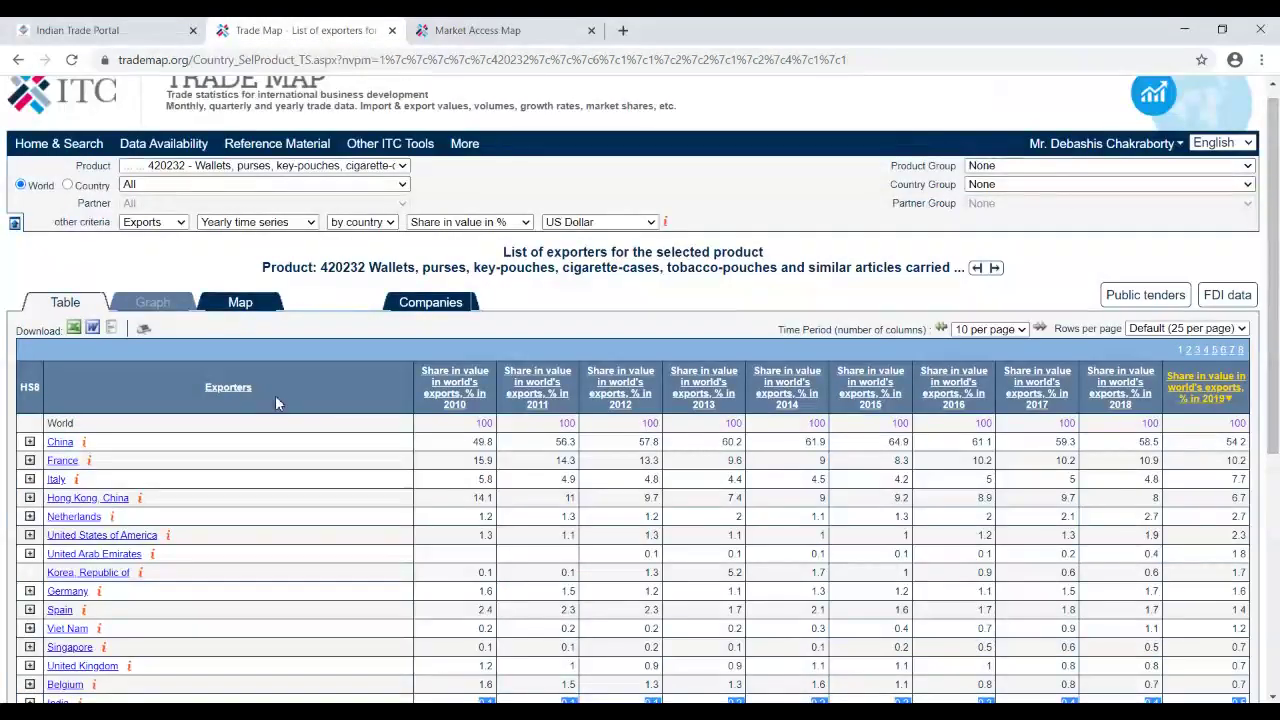
pyautogui.scroll(-1, 315, 320)
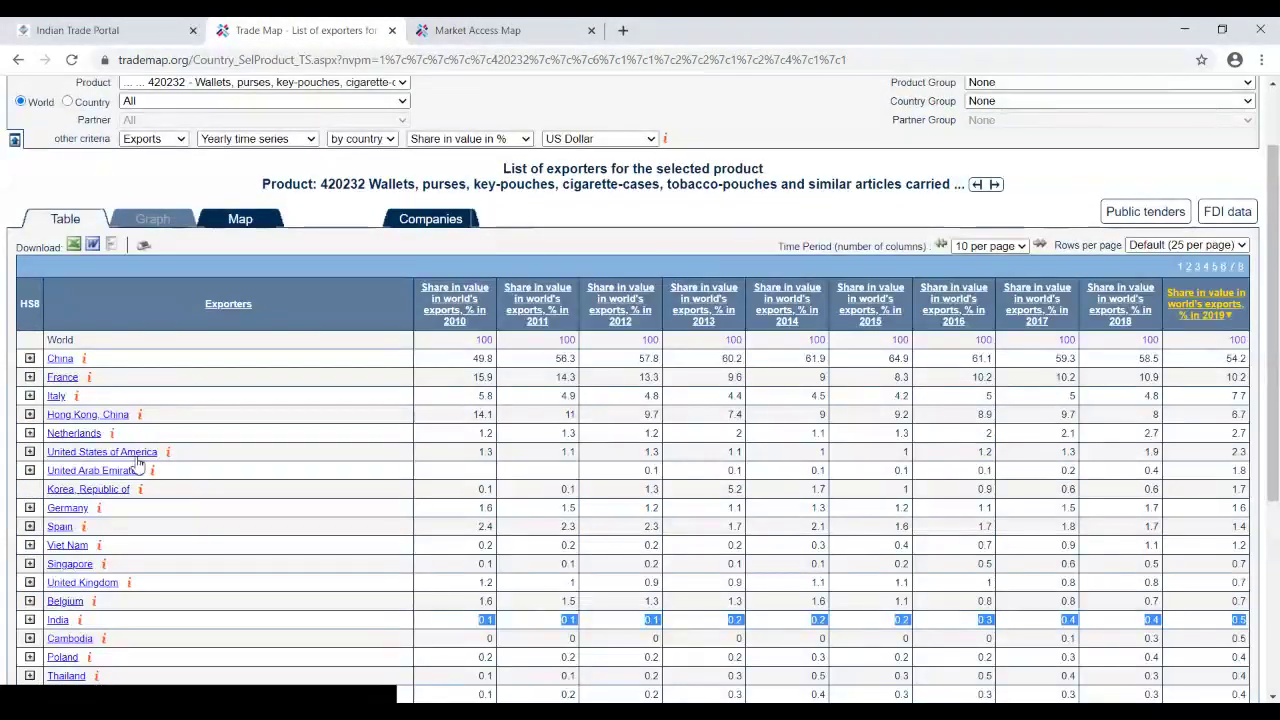
pyautogui.click(100, 453)
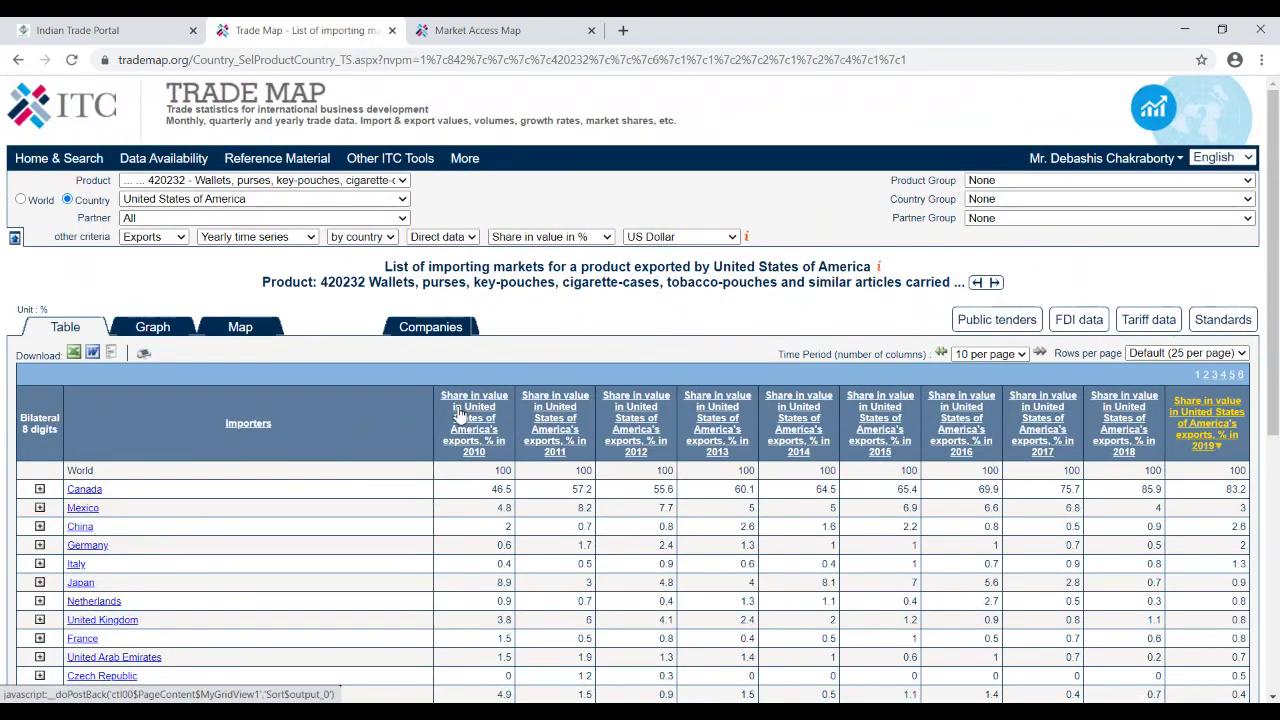
# - Review the importers' yearly shares in the United States of America's exports and return to the list of world exporters
pyautogui.scroll(-3, 459, 416)
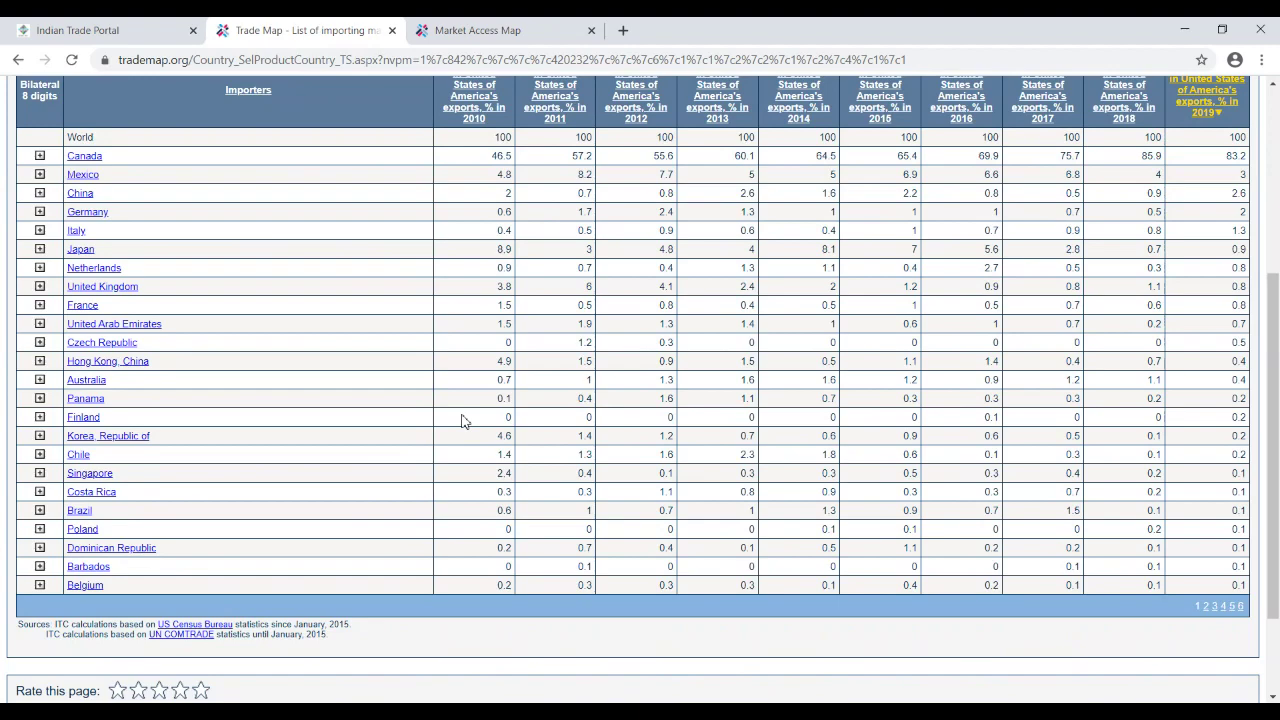
pyautogui.scroll(3, 462, 421)
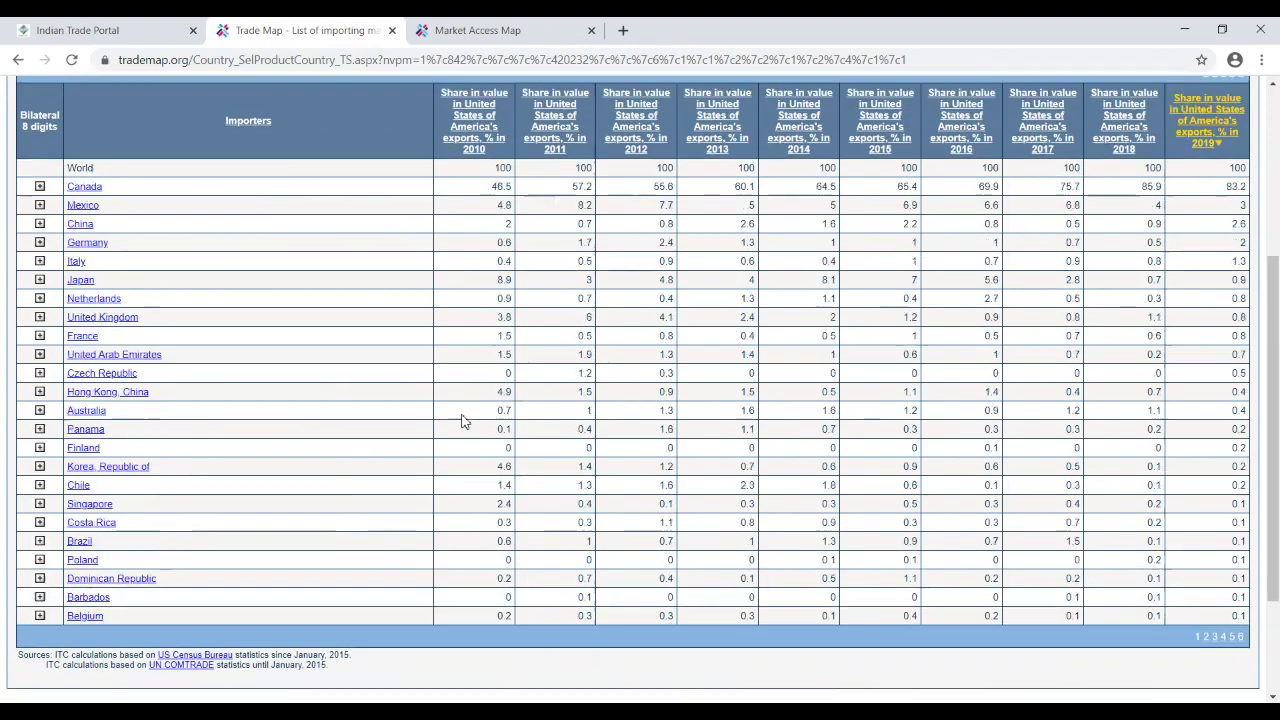
pyautogui.scroll(1, 462, 421)
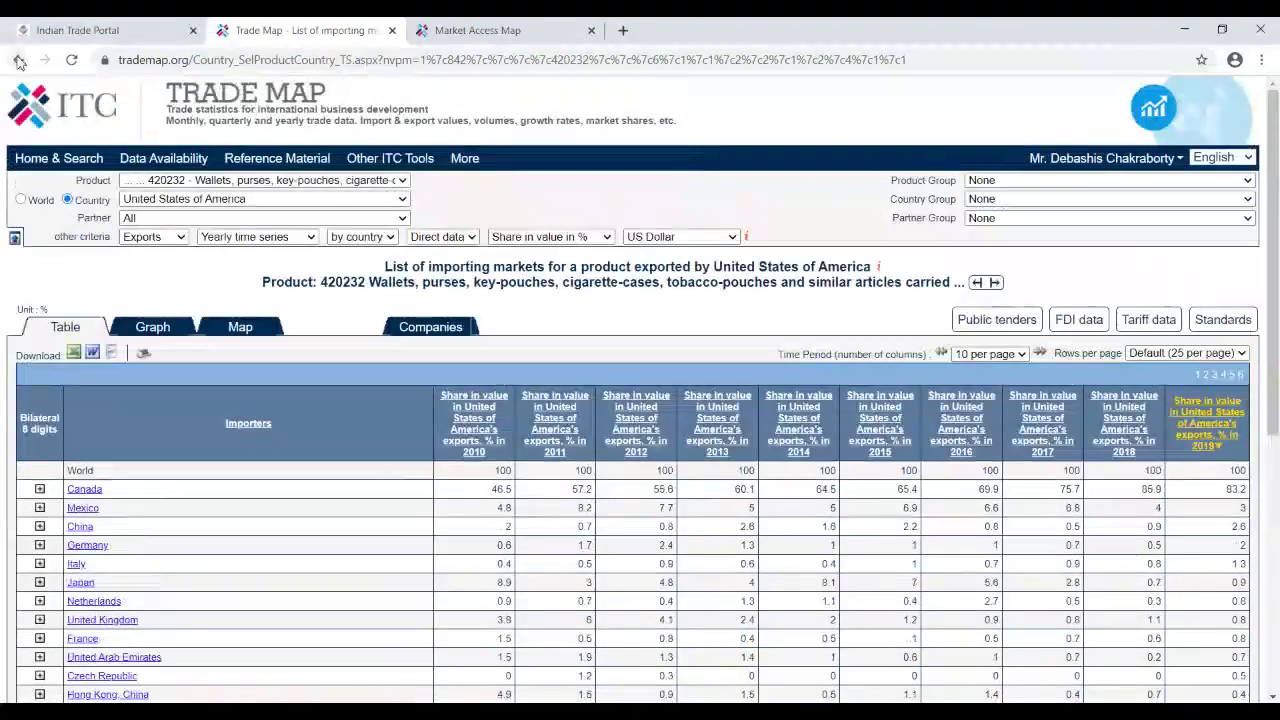
pyautogui.click(508, 369)
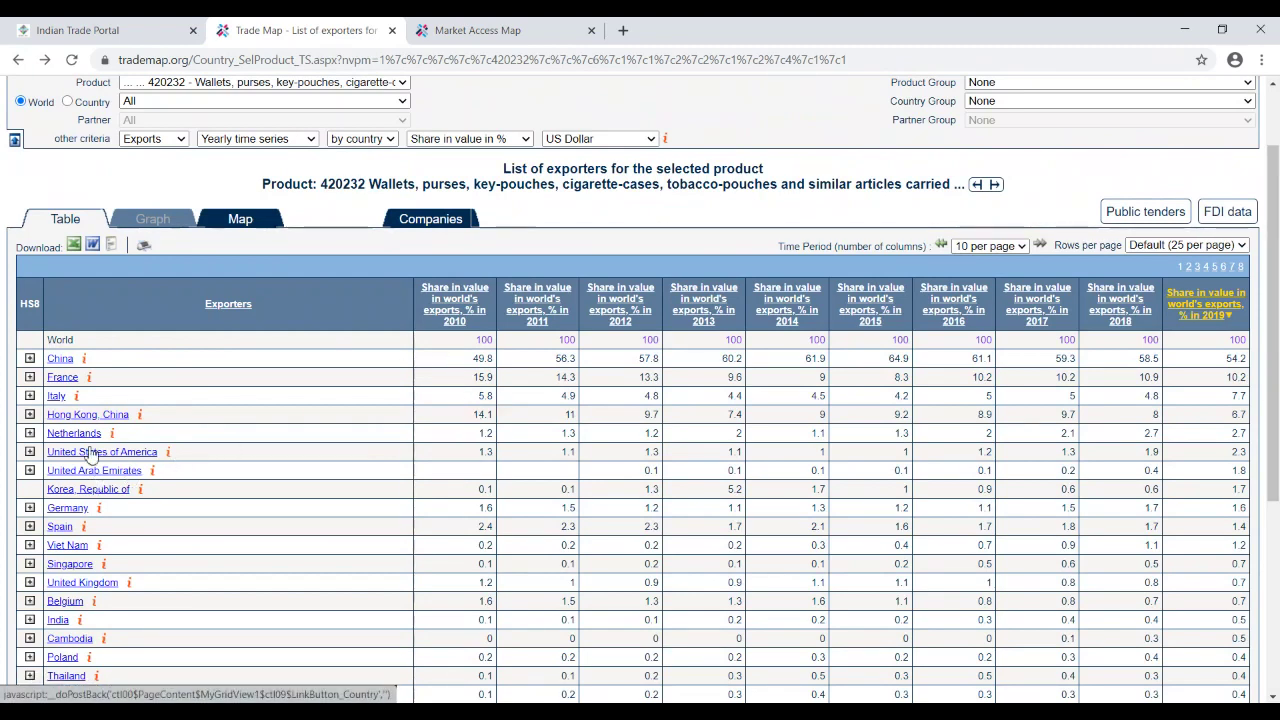
# - Review the importing markets for product 420232 exported by the United Kingdom and return to the list of world exporters
pyautogui.click(92, 584)
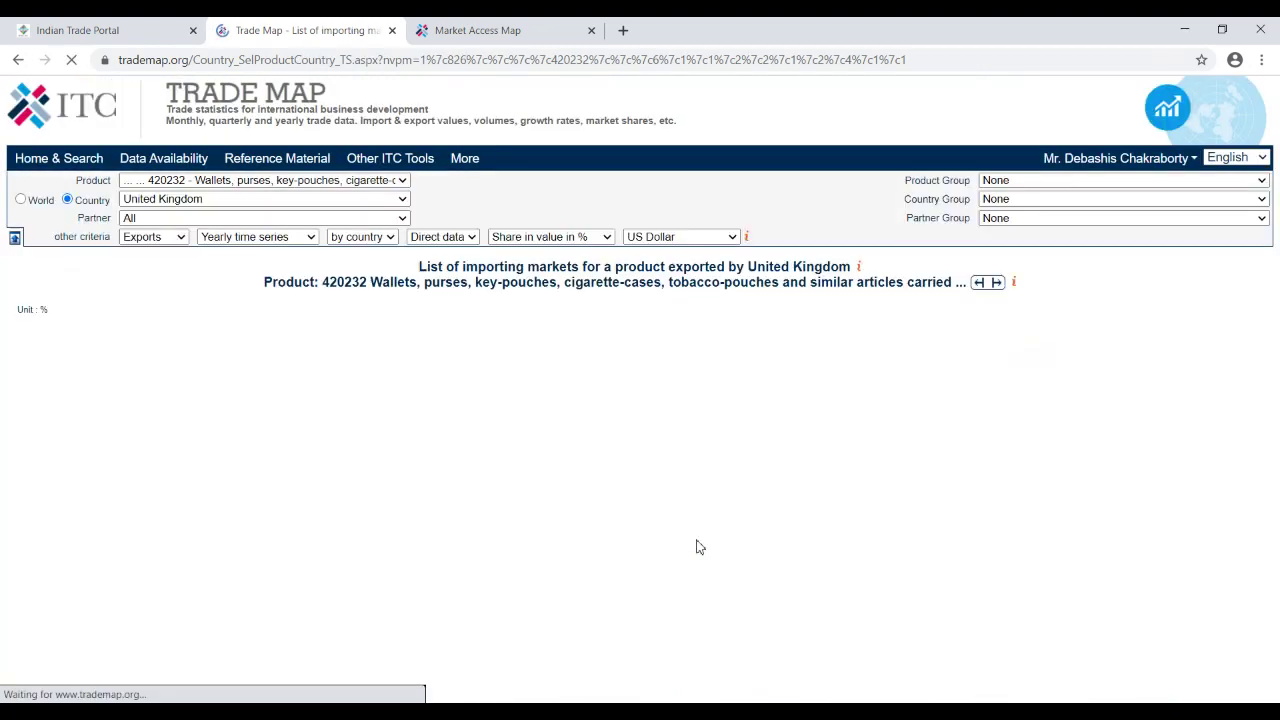
pyautogui.scroll(-1, 670, 540)
pyautogui.scroll(-3, 670, 540)
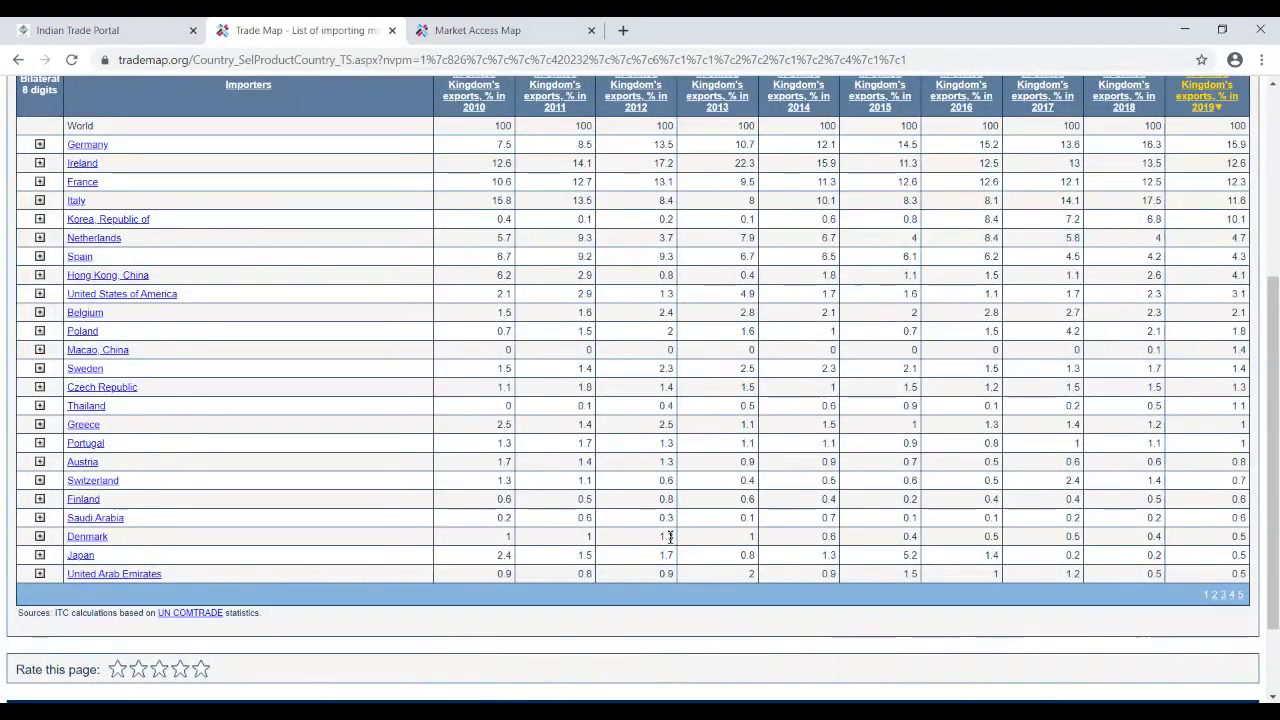
pyautogui.scroll(1, 670, 537)
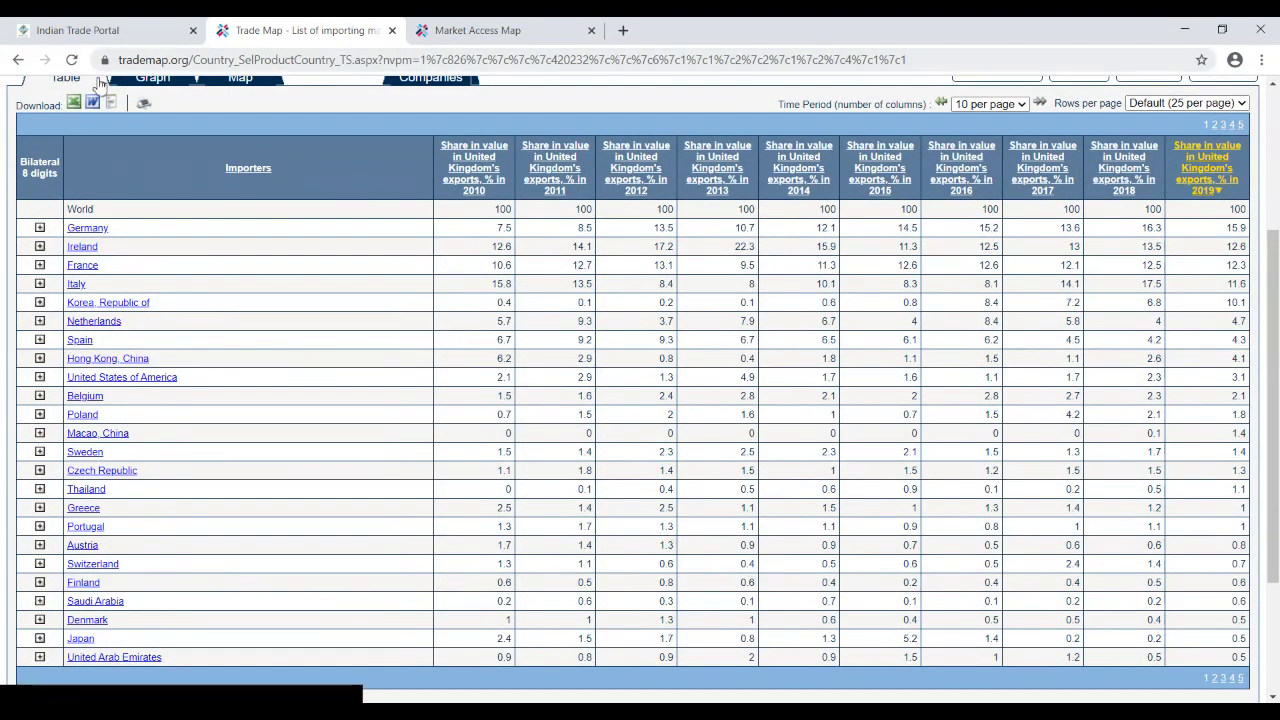
pyautogui.click(17, 60)
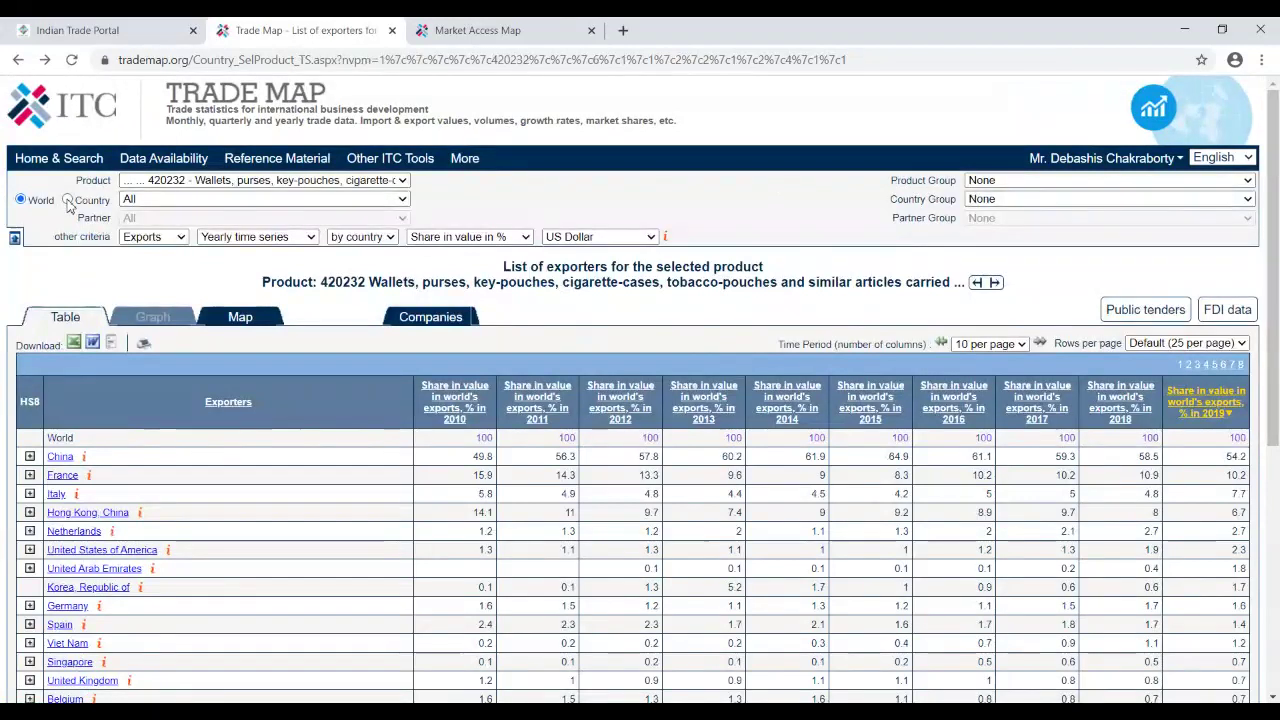
# - Review the importing markets for product 420232 exported by India, examining the United States of America's yearly shares, and return to the world exporters
pyautogui.click(67, 200)
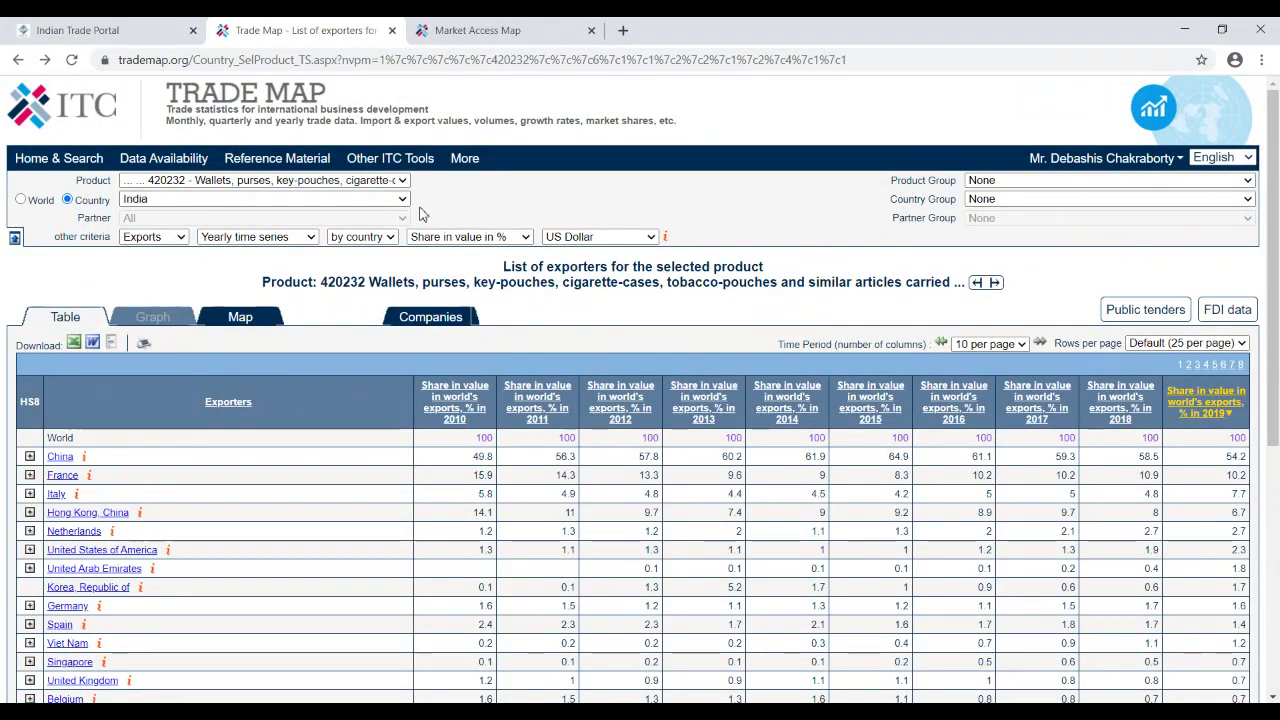
pyautogui.write('india')
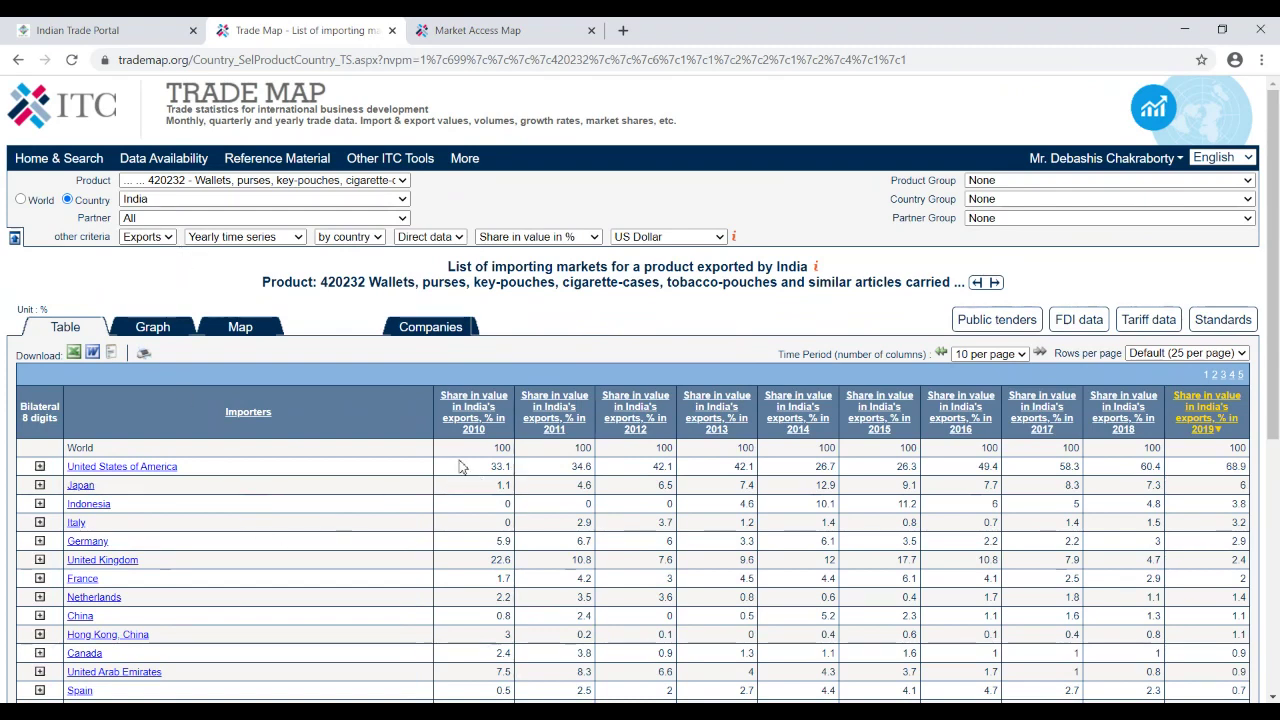
pyautogui.moveTo(460, 466); pyautogui.dragTo(1252, 471)
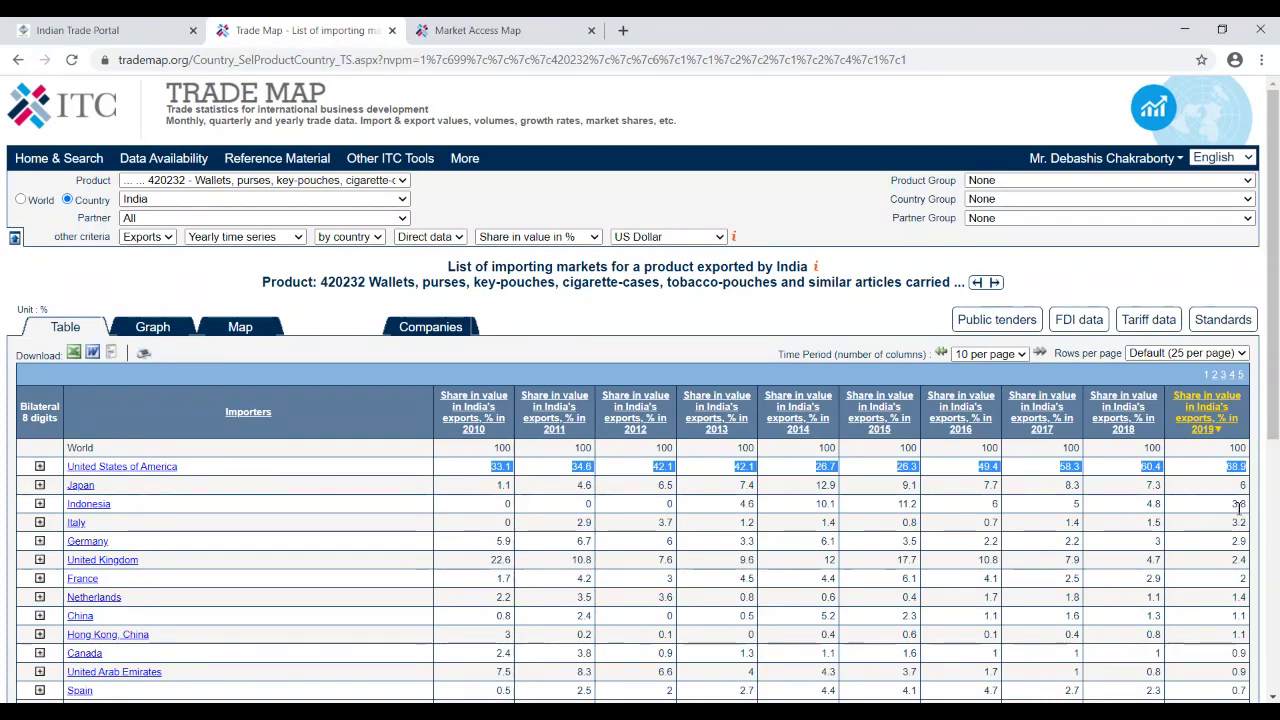
pyautogui.click(20, 200)
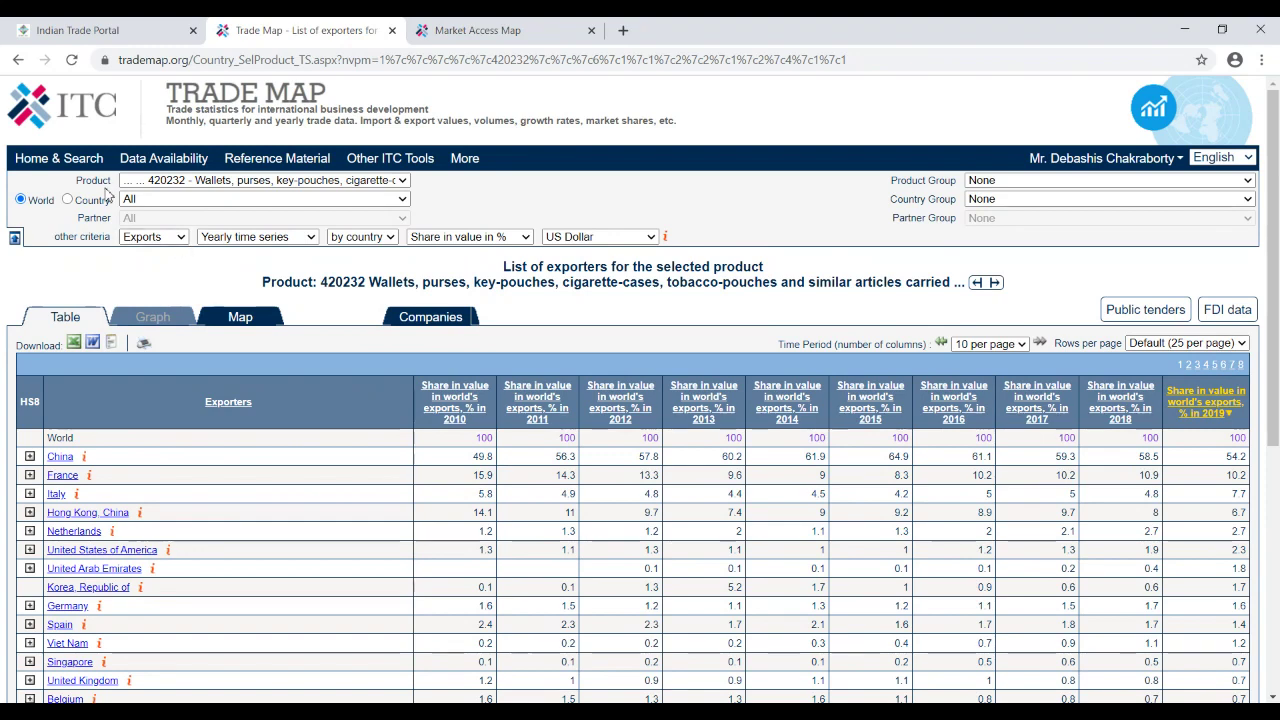
# - Select Japan as the country and list the supplying markets for its imports of product 420232
pyautogui.click(70, 201)
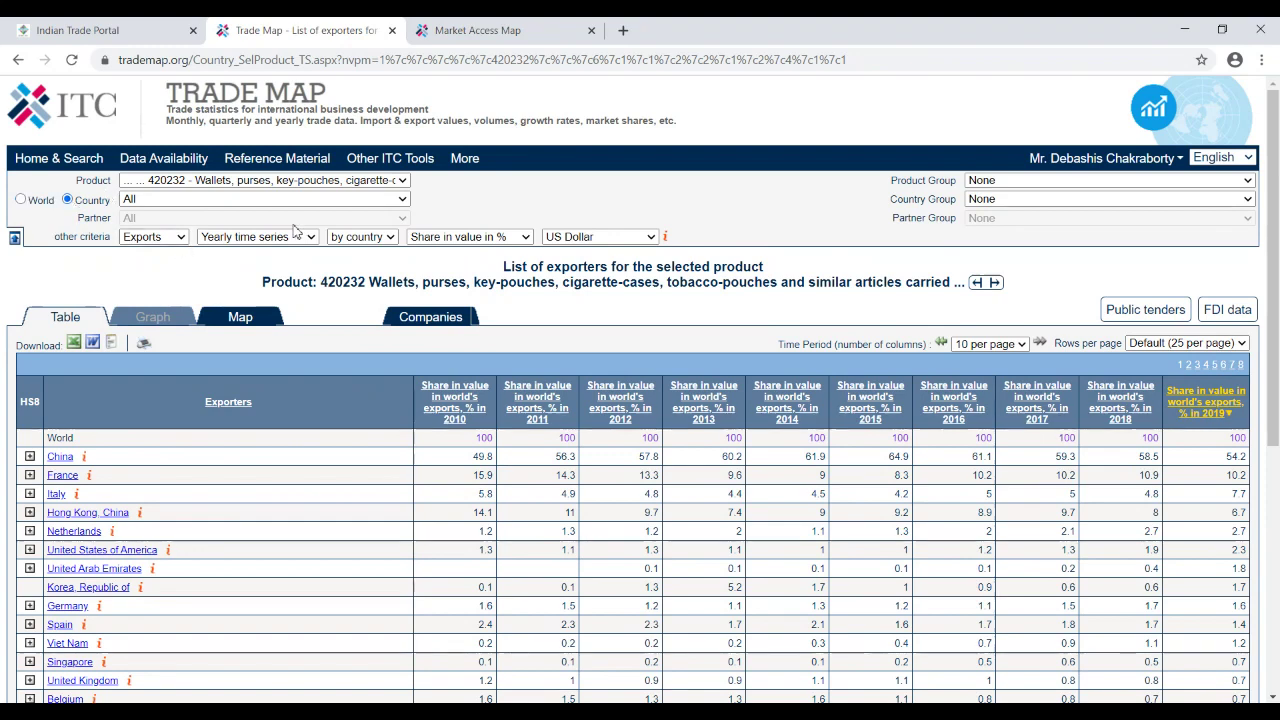
pyautogui.click(405, 199)
pyautogui.press('j')
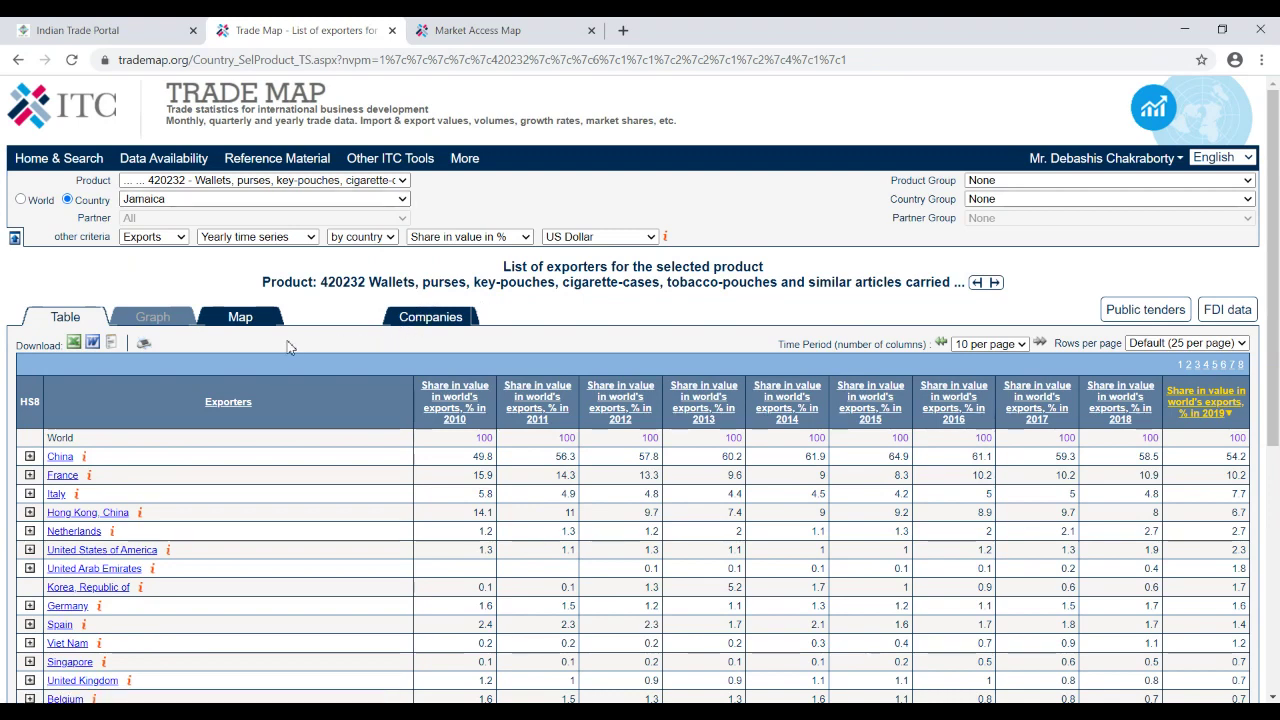
pyautogui.press('j')
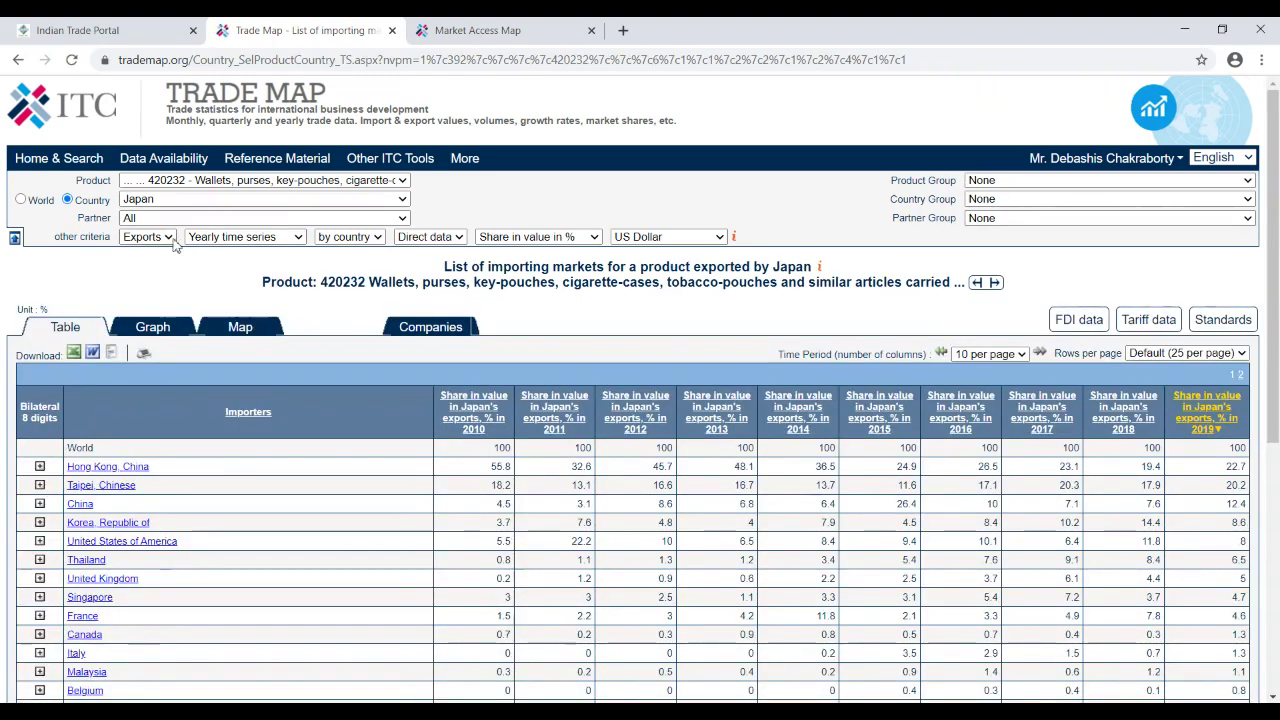
pyautogui.click(172, 238)
pyautogui.click(165, 270)
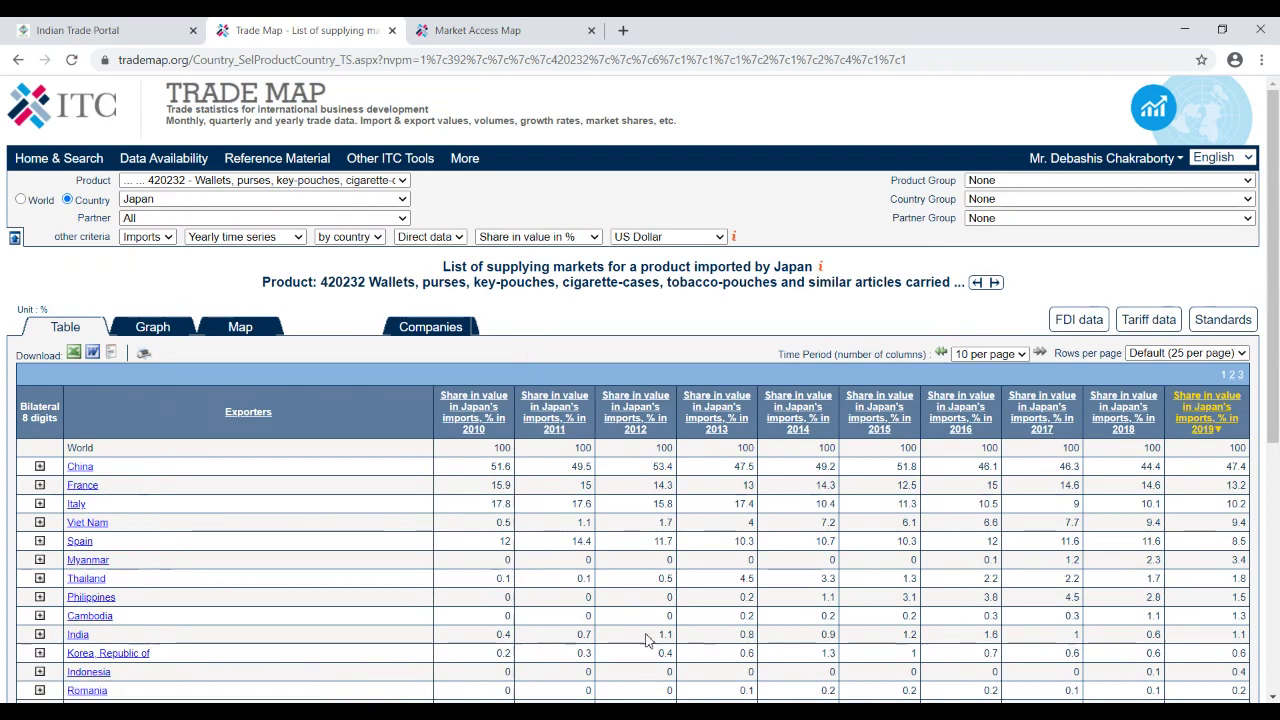
# - Examine India's yearly shares in Japan's imports, and download the share table as an Excel file and open it
pyautogui.moveTo(501, 632); pyautogui.dragTo(1246, 634)
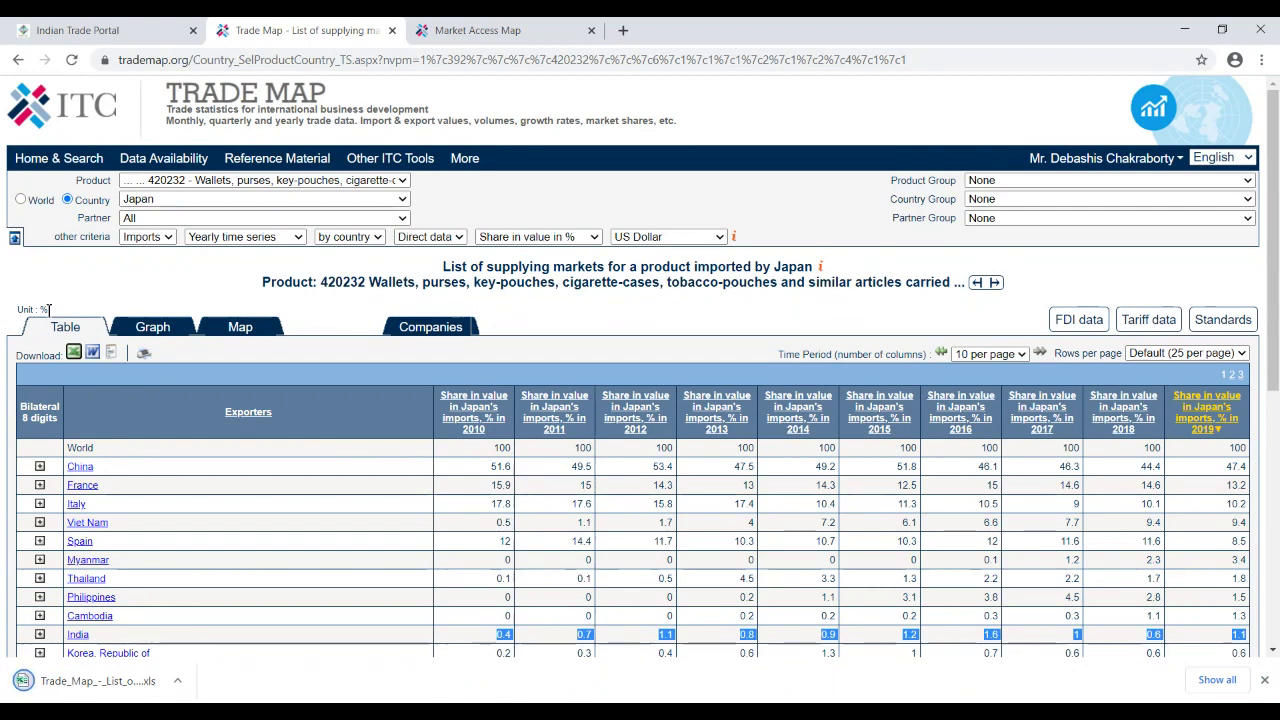
pyautogui.click(95, 682)
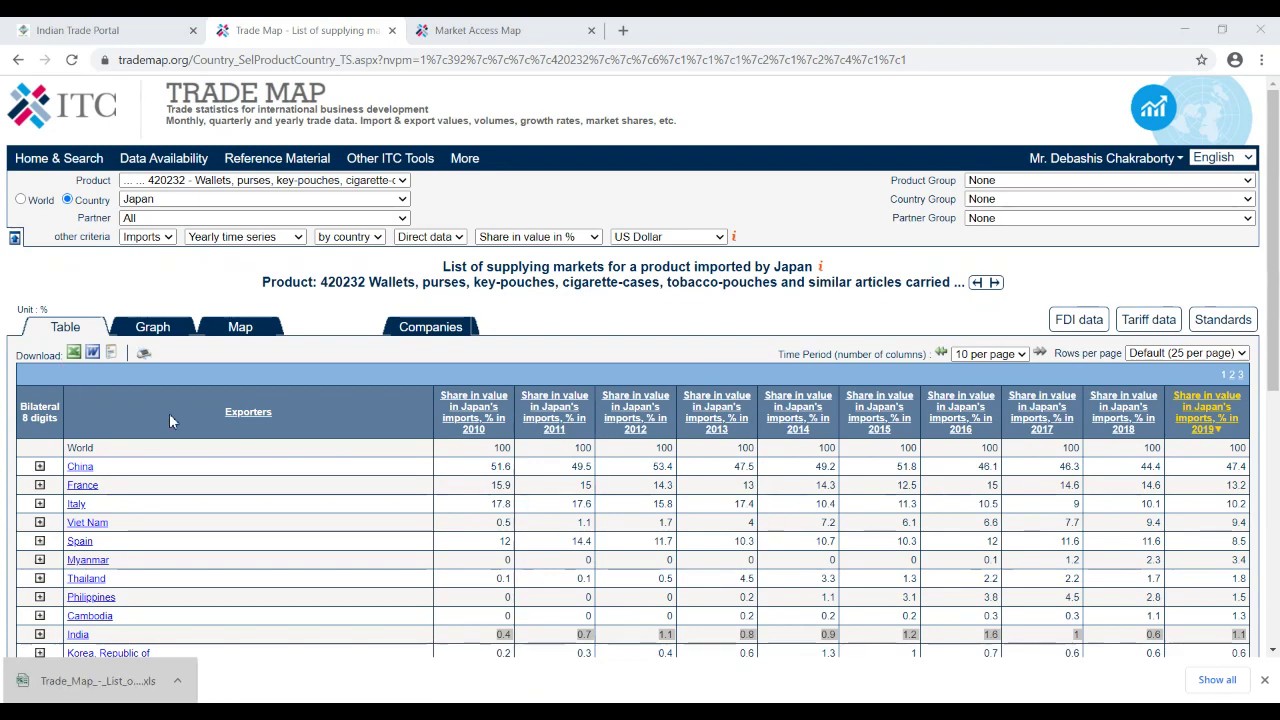
pyautogui.click(577, 415)
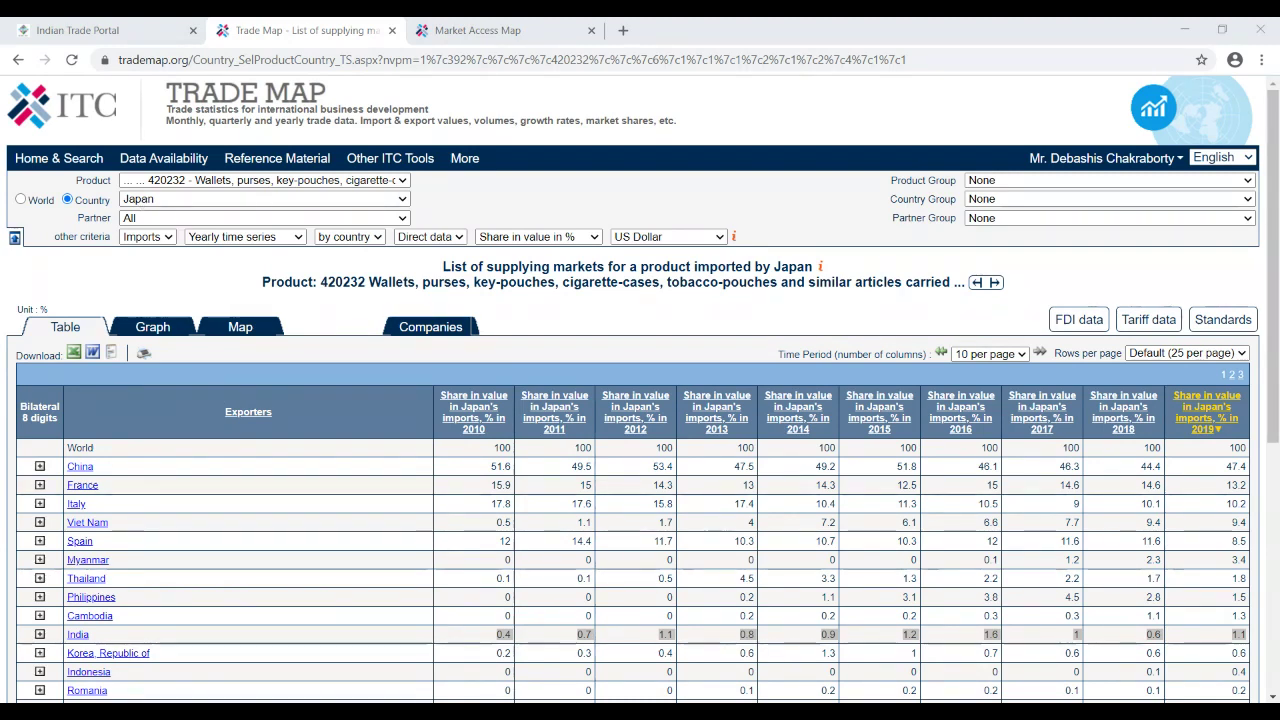
pyautogui.hotkey('alt', 'Tab')
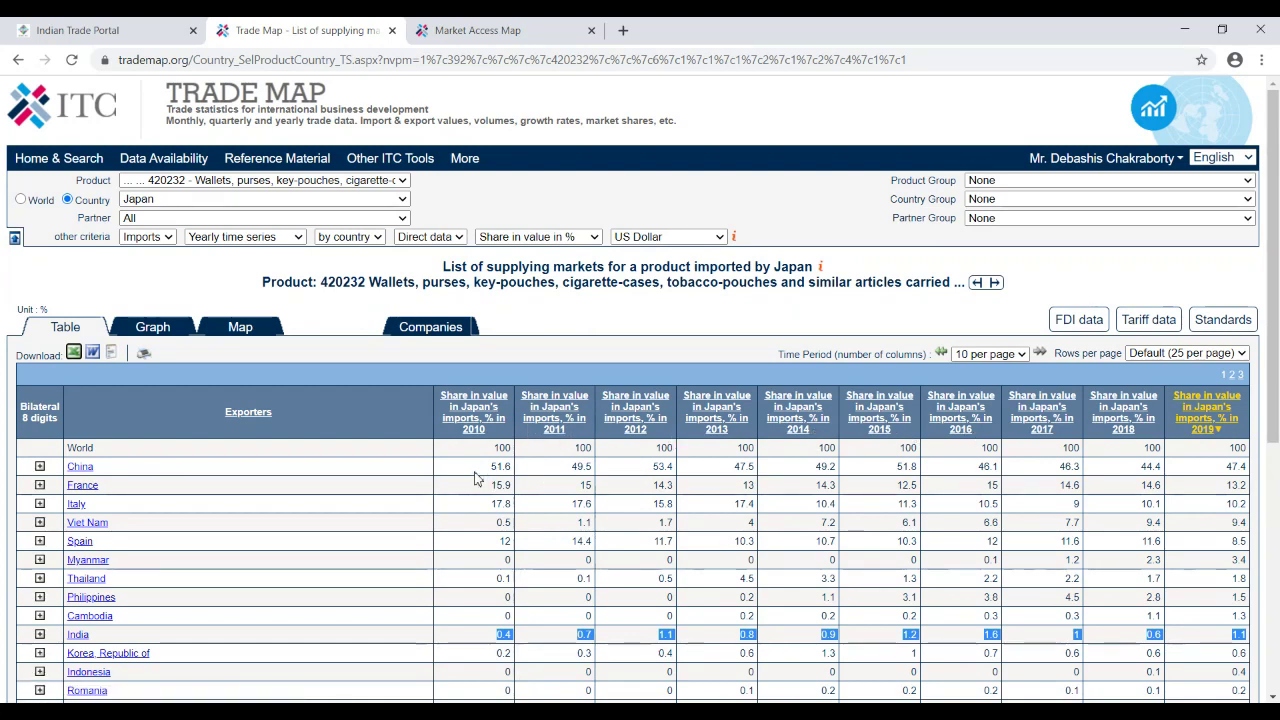
# - Review the yearly shares of China, France and Italy in Japan's imports in Trade Map
pyautogui.moveTo(486, 468); pyautogui.dragTo(1244, 464)
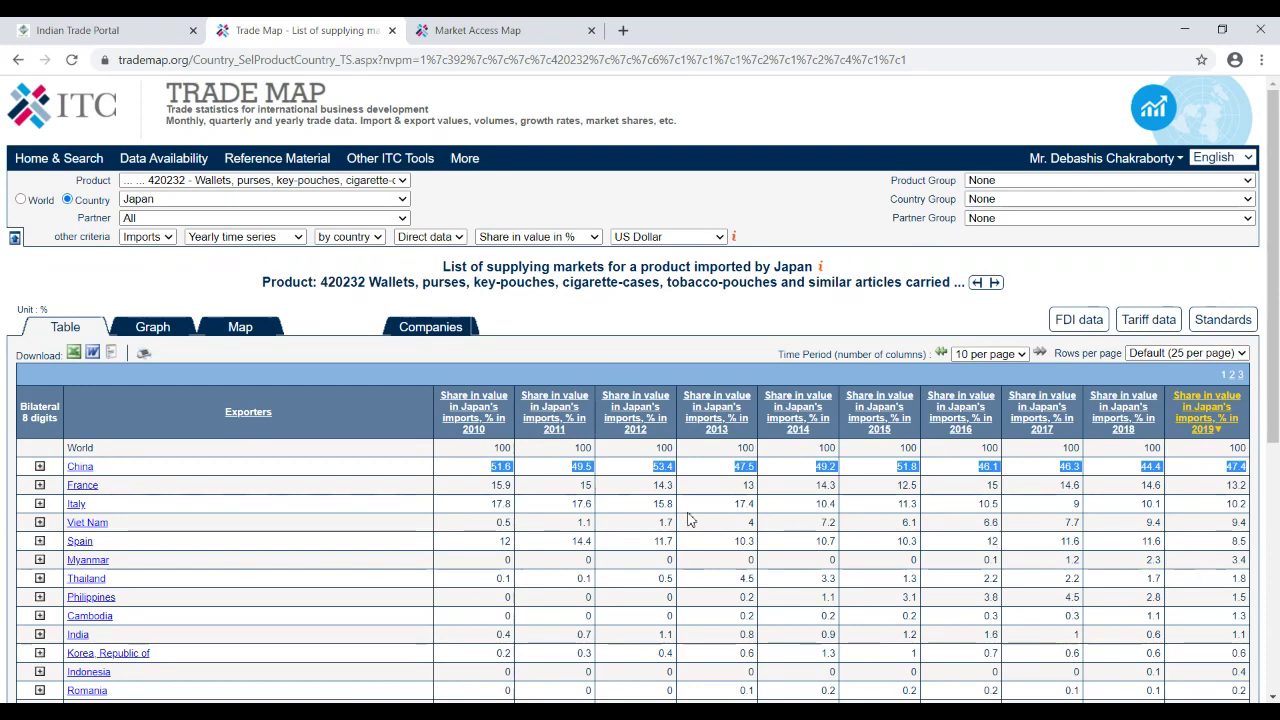
pyautogui.moveTo(476, 488); pyautogui.dragTo(1245, 489)
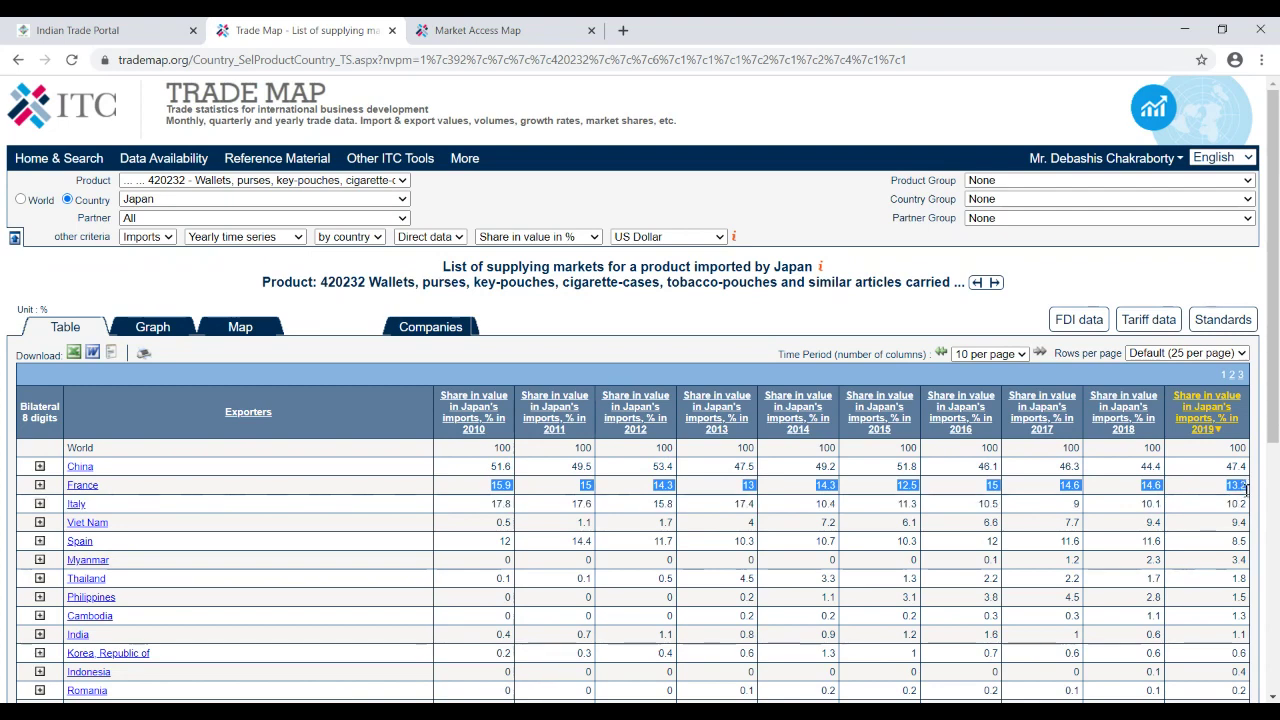
pyautogui.moveTo(490, 503); pyautogui.dragTo(1248, 505)
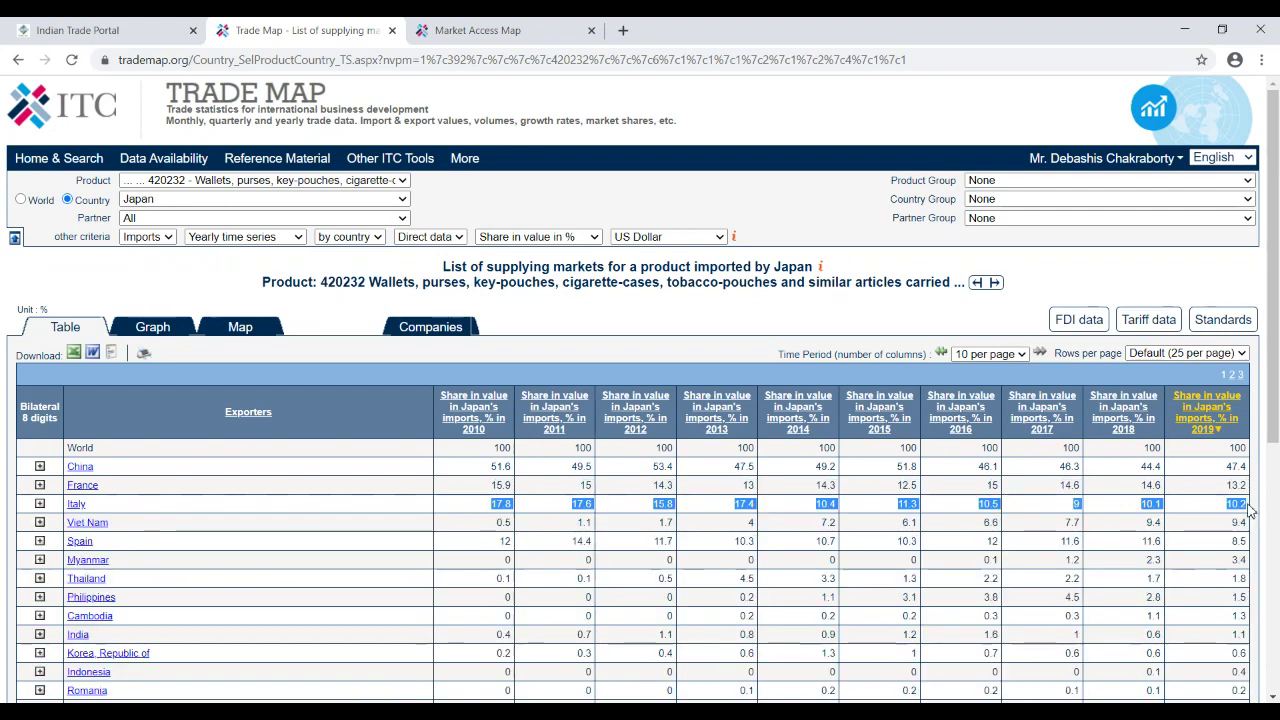
# - Display unit values for Japan's supplying markets, and download that table as an Excel file and open it
pyautogui.click(589, 250)
pyautogui.click(520, 330)
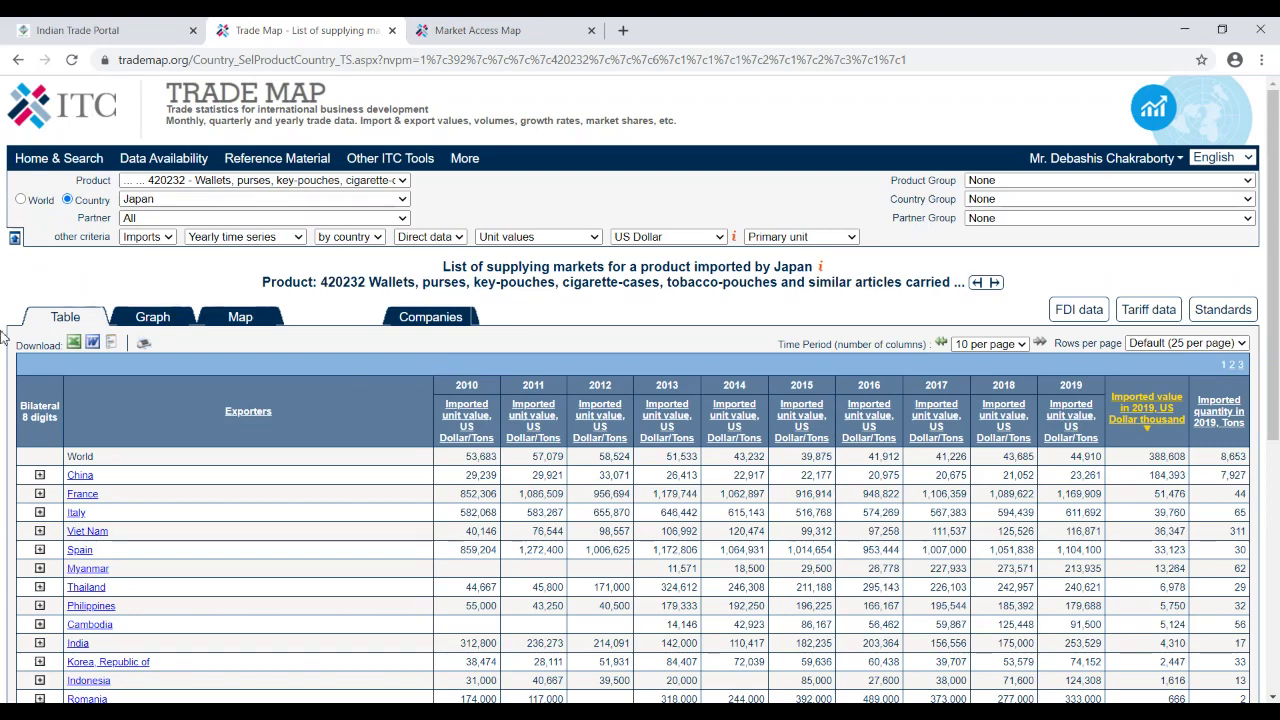
pyautogui.click(74, 344)
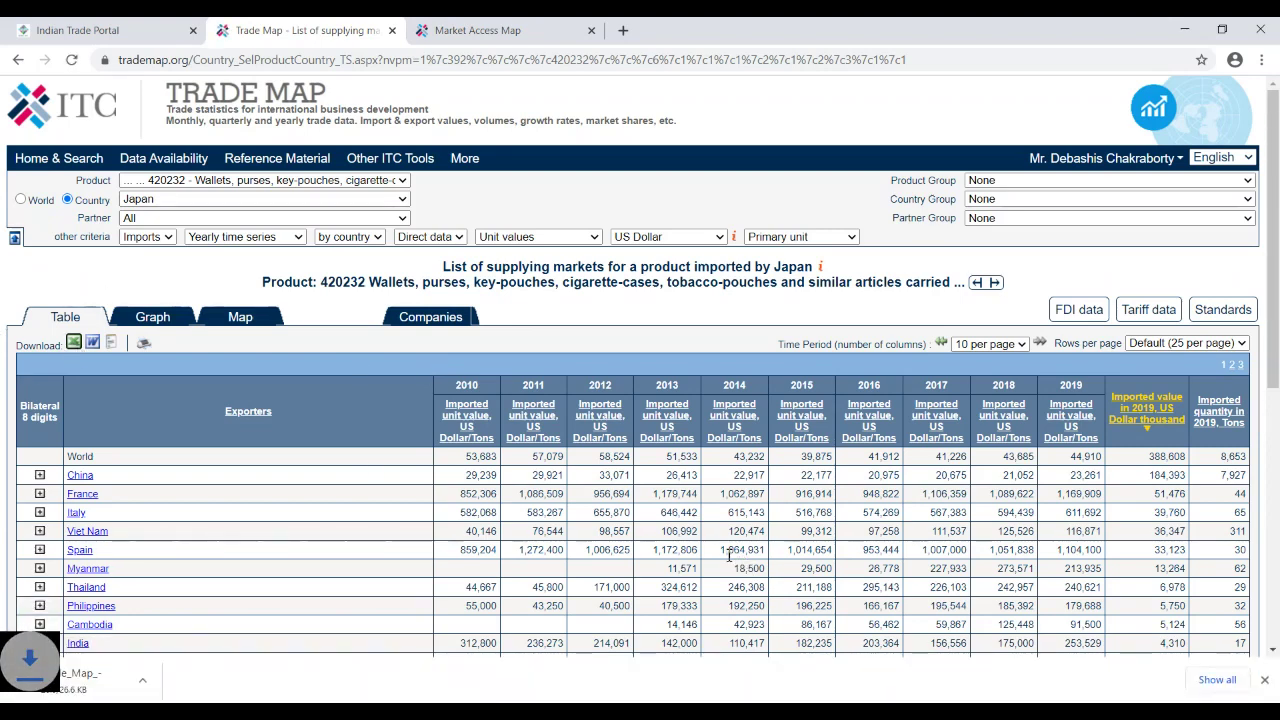
pyautogui.click(88, 683)
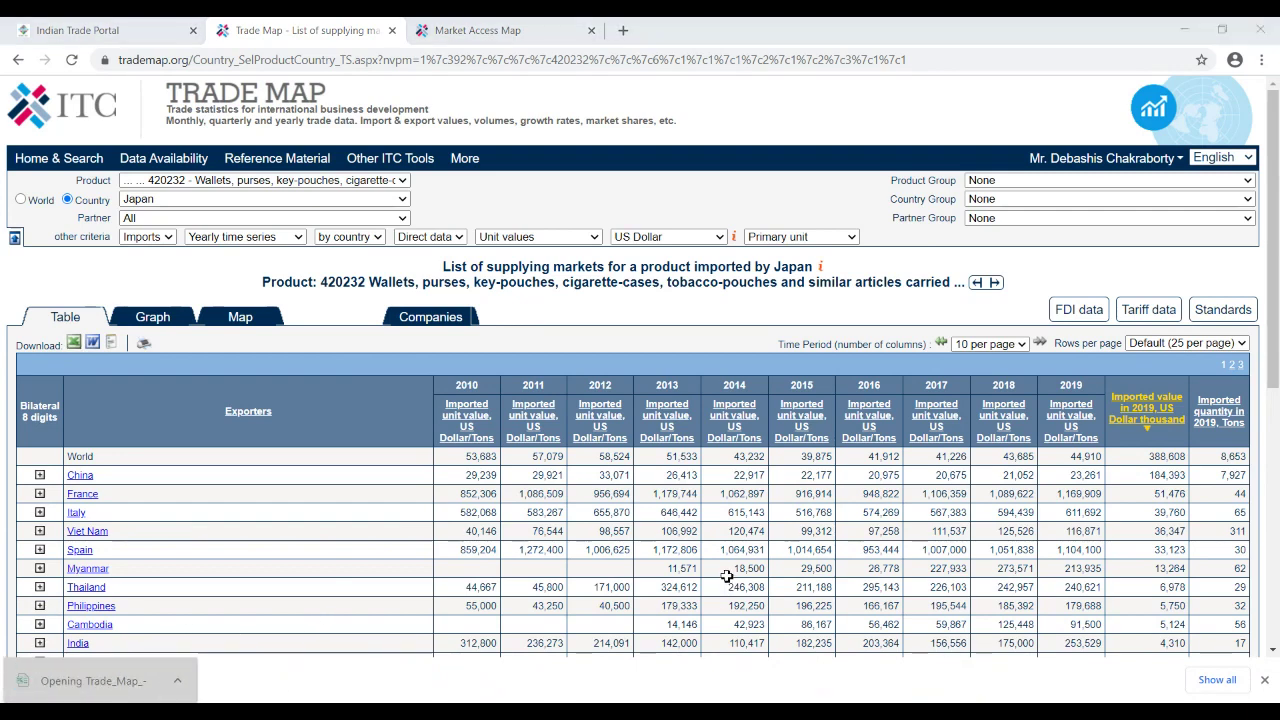
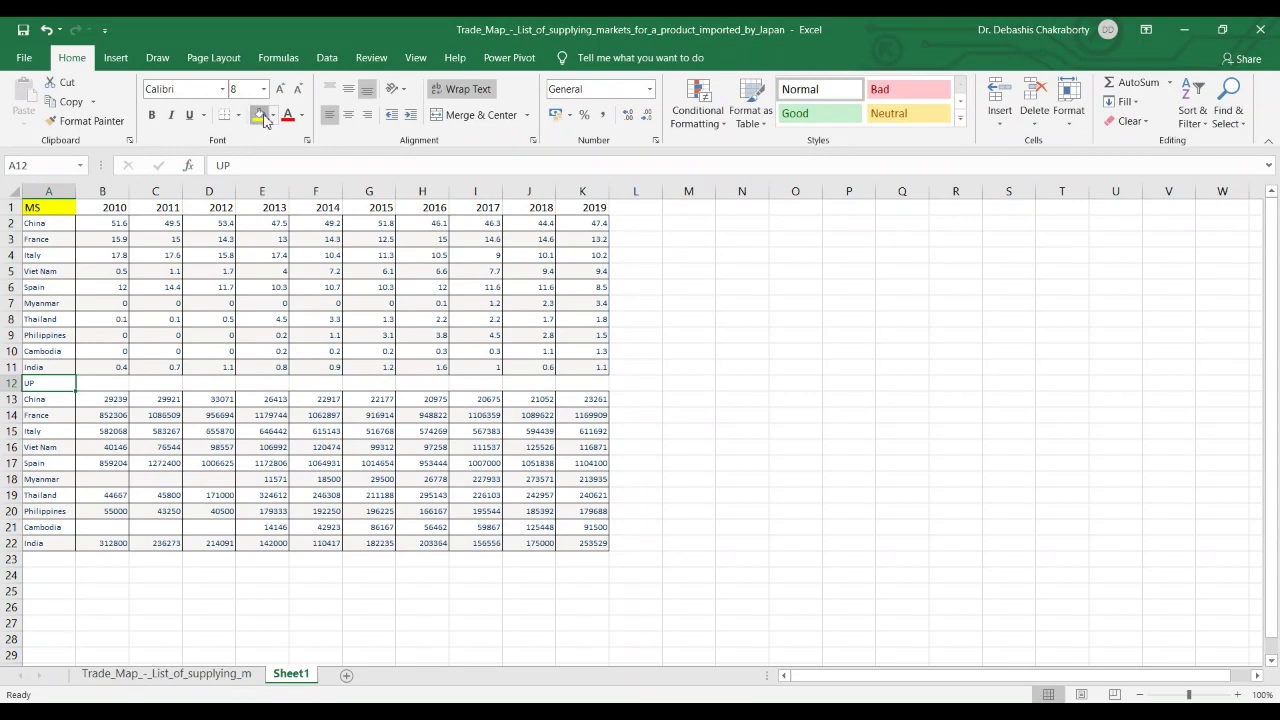
# - In Excel, fill the UP label cell A12 with yellow and enter the headings 2010-14 in M1 and 2015-19 in N1
pyautogui.click(259, 115)
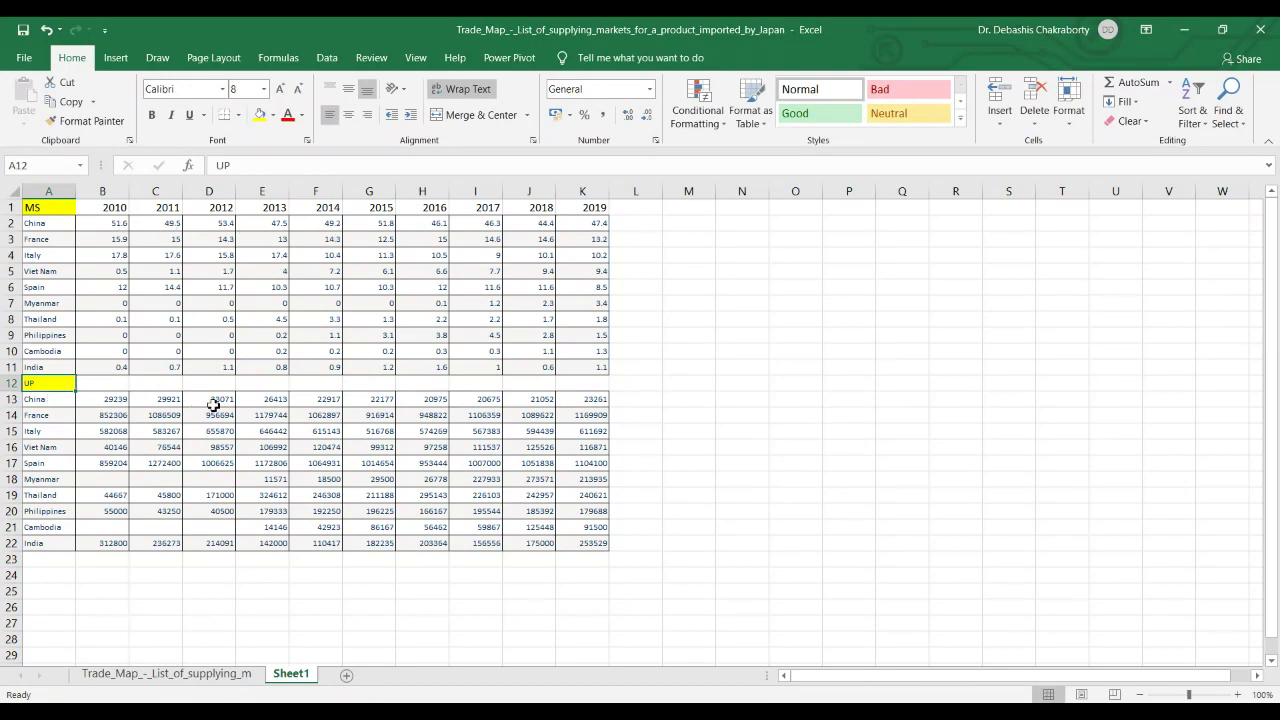
pyautogui.click(99, 400)
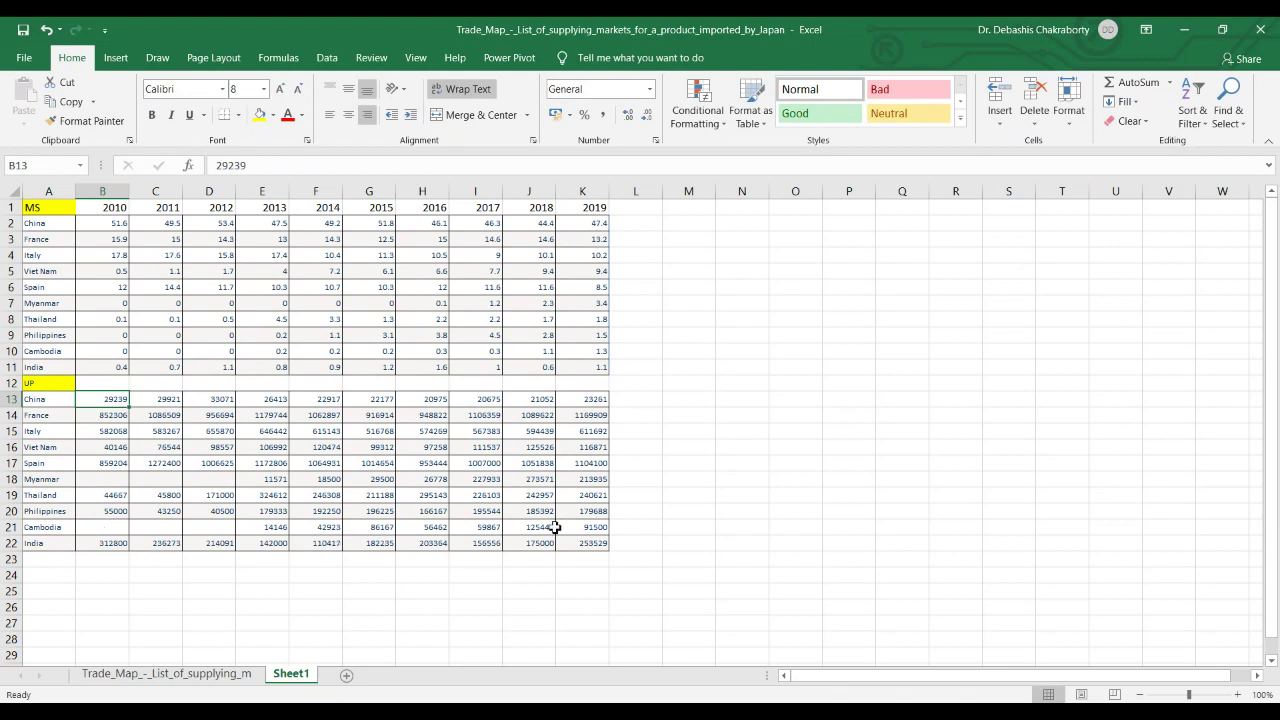
pyautogui.click(671, 209)
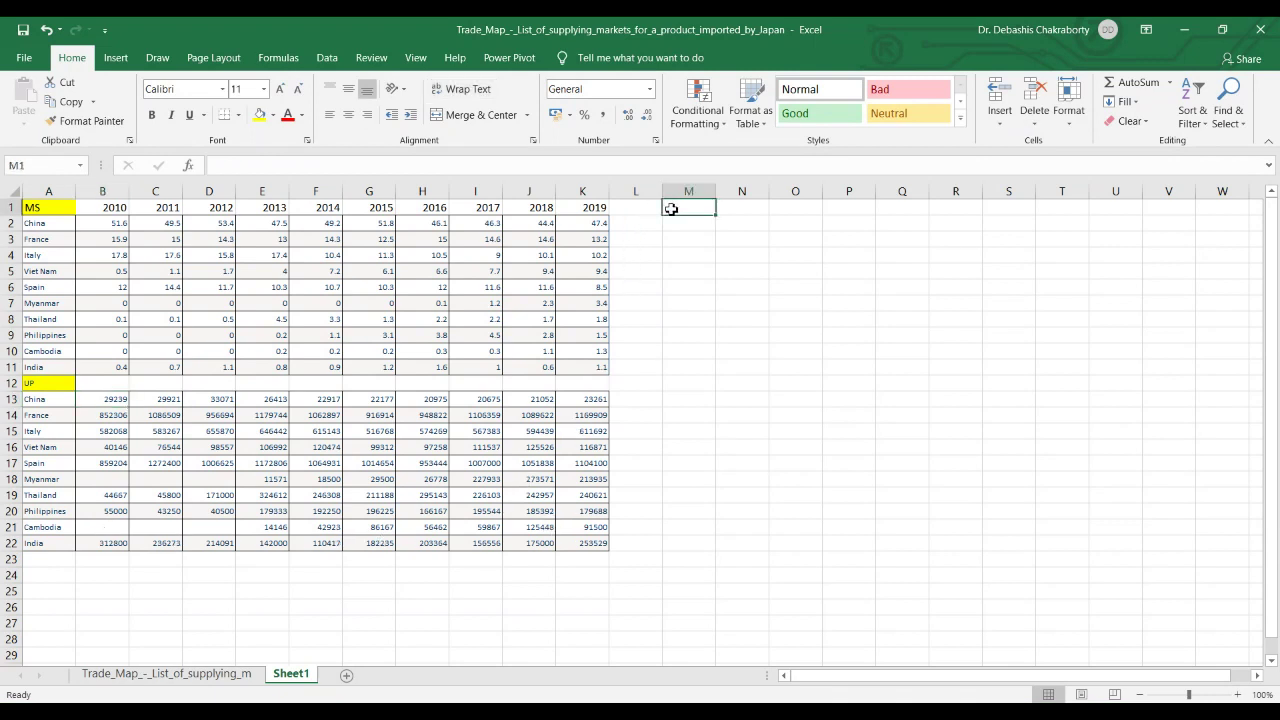
pyautogui.write('20')
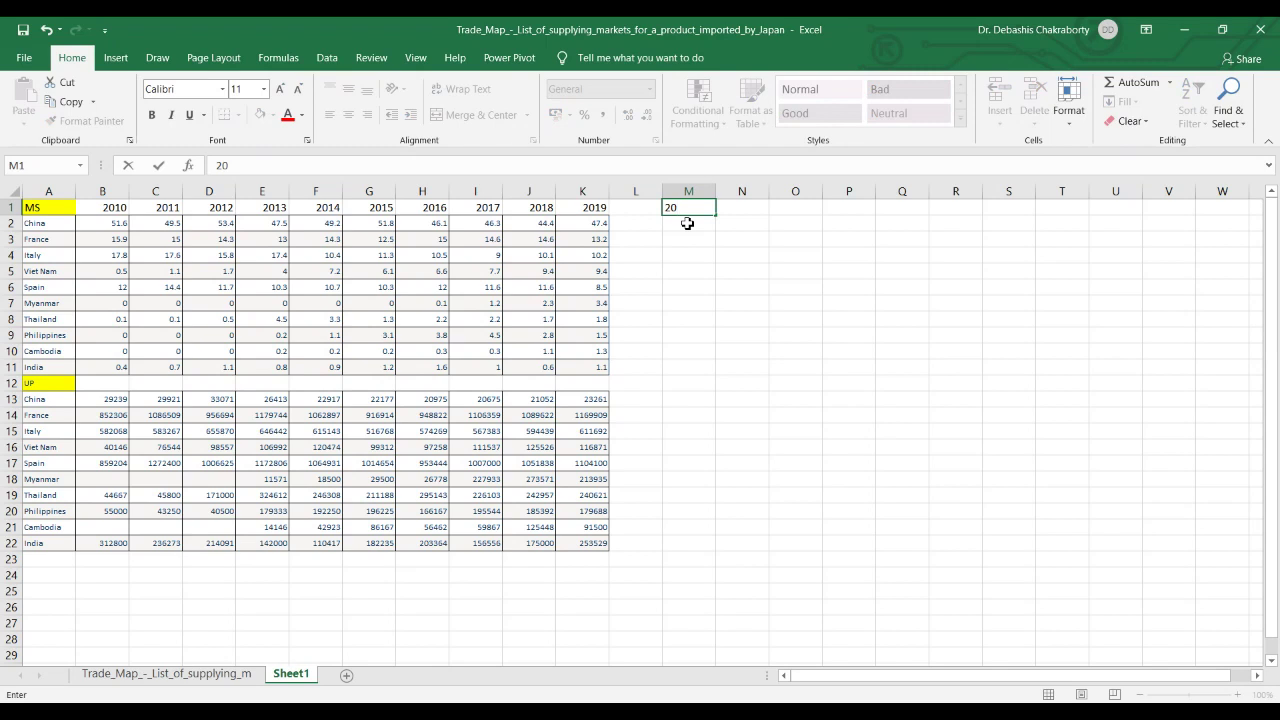
pyautogui.write('10-14')
pyautogui.press('Tab')
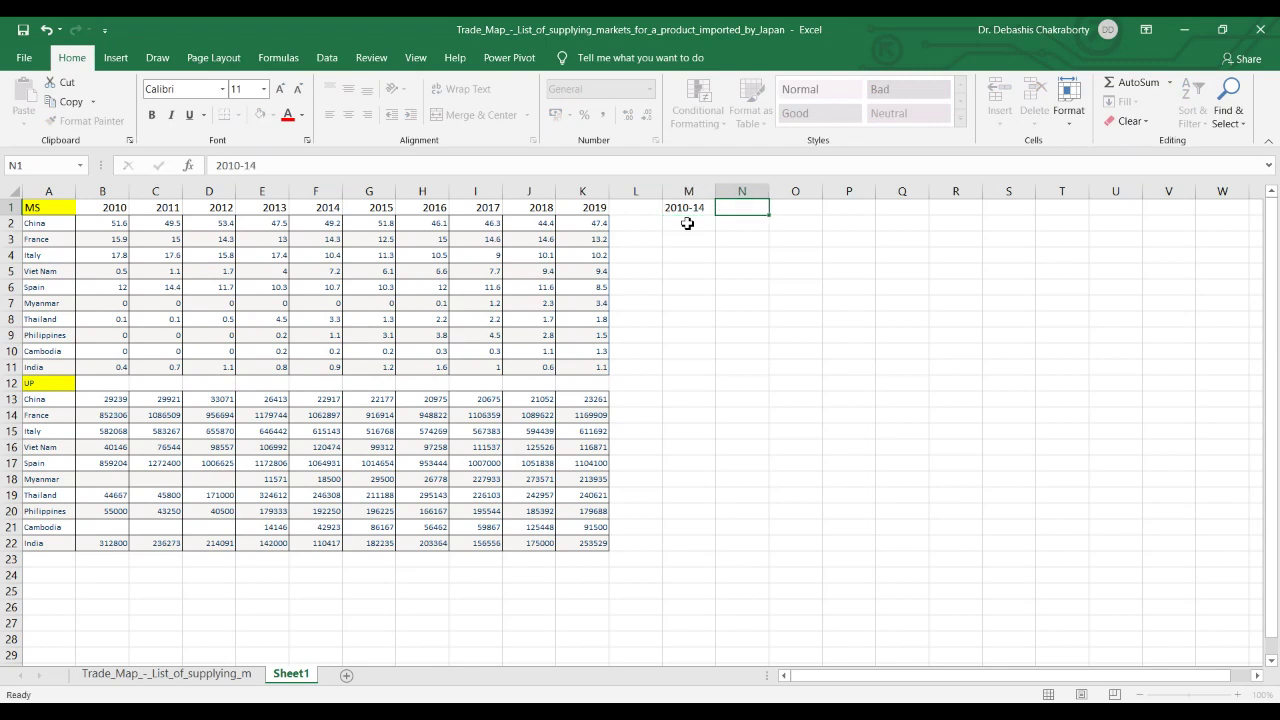
pyautogui.write('2015-19')
pyautogui.hotkey('ctrl', 'Return')
# - Calculate China's 2010-14 average market share in M2 from B2:F2 and fill the formula down to India's row, M11
pyautogui.click(687, 223)
pyautogui.write('=')
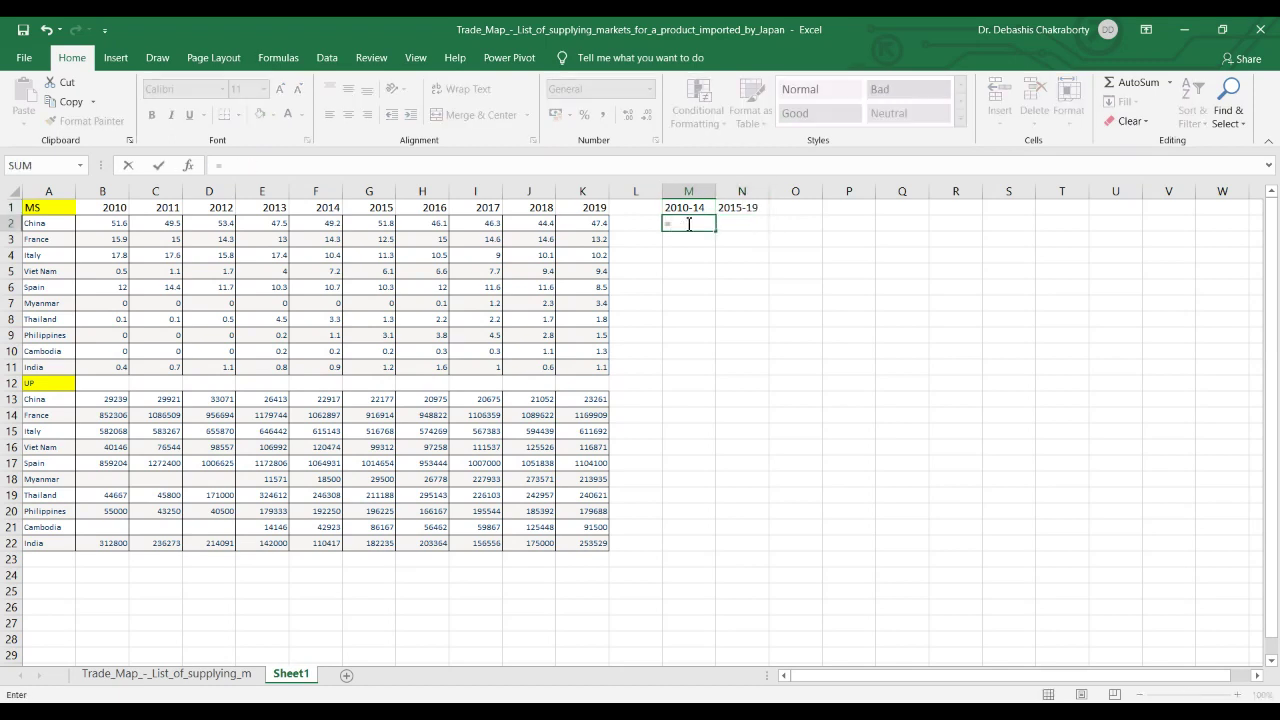
pyautogui.write('average(')
pyautogui.click(110, 226)
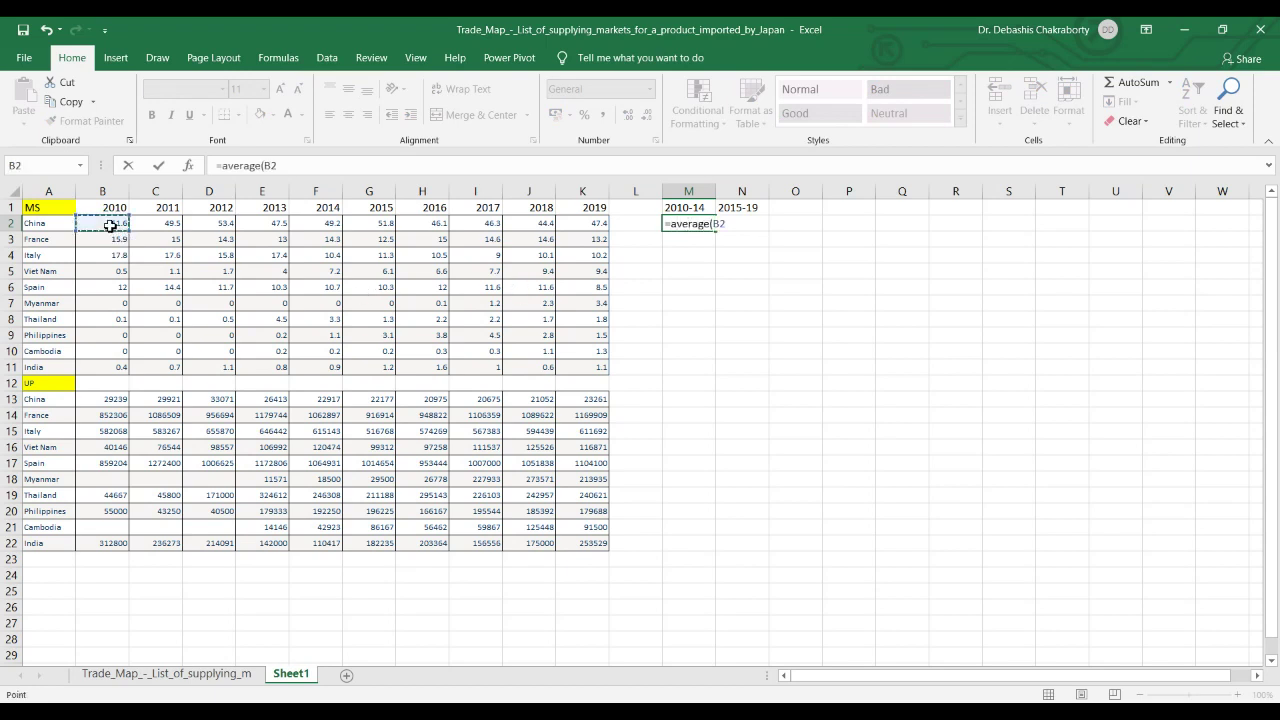
pyautogui.press('F8')
pyautogui.click(303, 222)
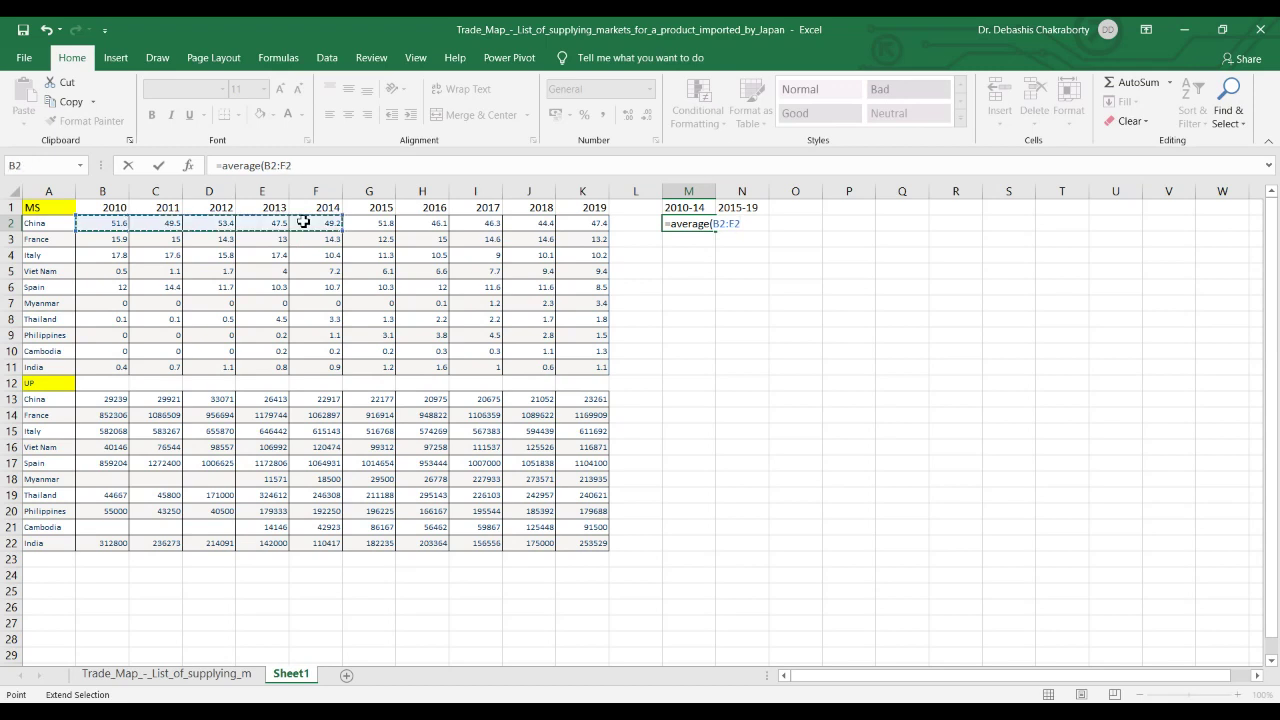
pyautogui.press('Return')
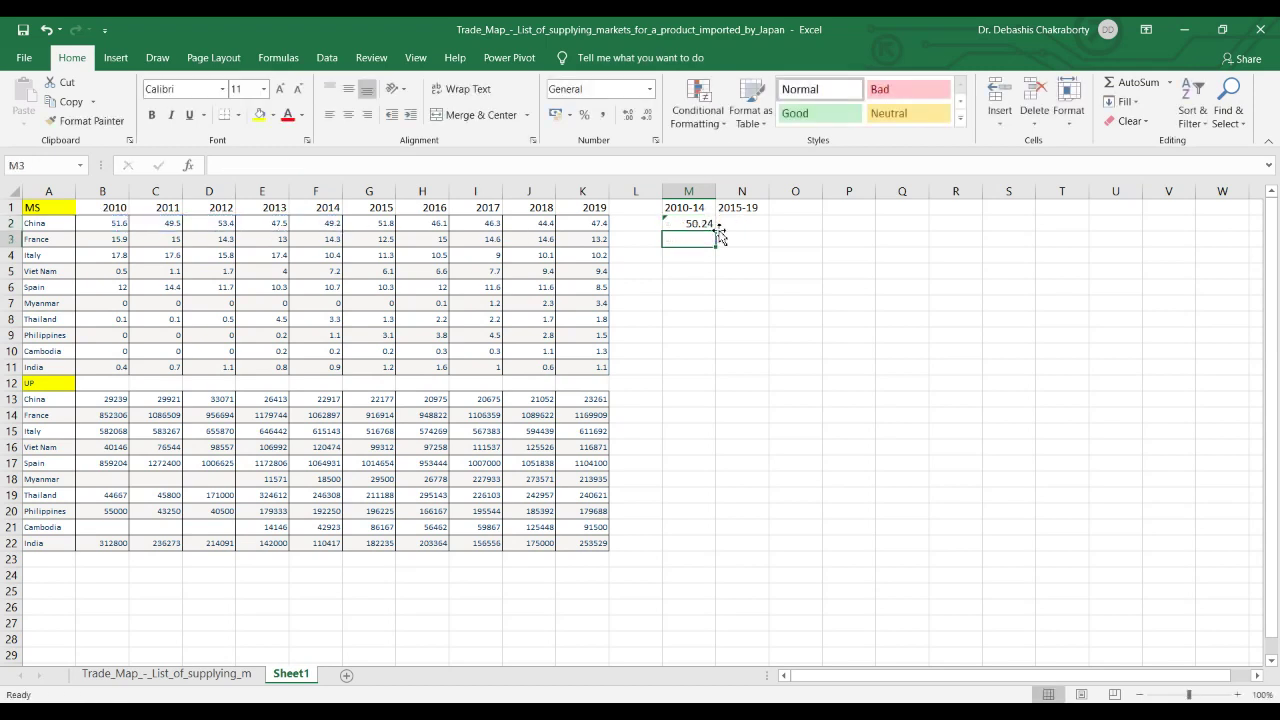
pyautogui.press('Up')
pyautogui.moveTo(716, 231); pyautogui.dragTo(729, 370)
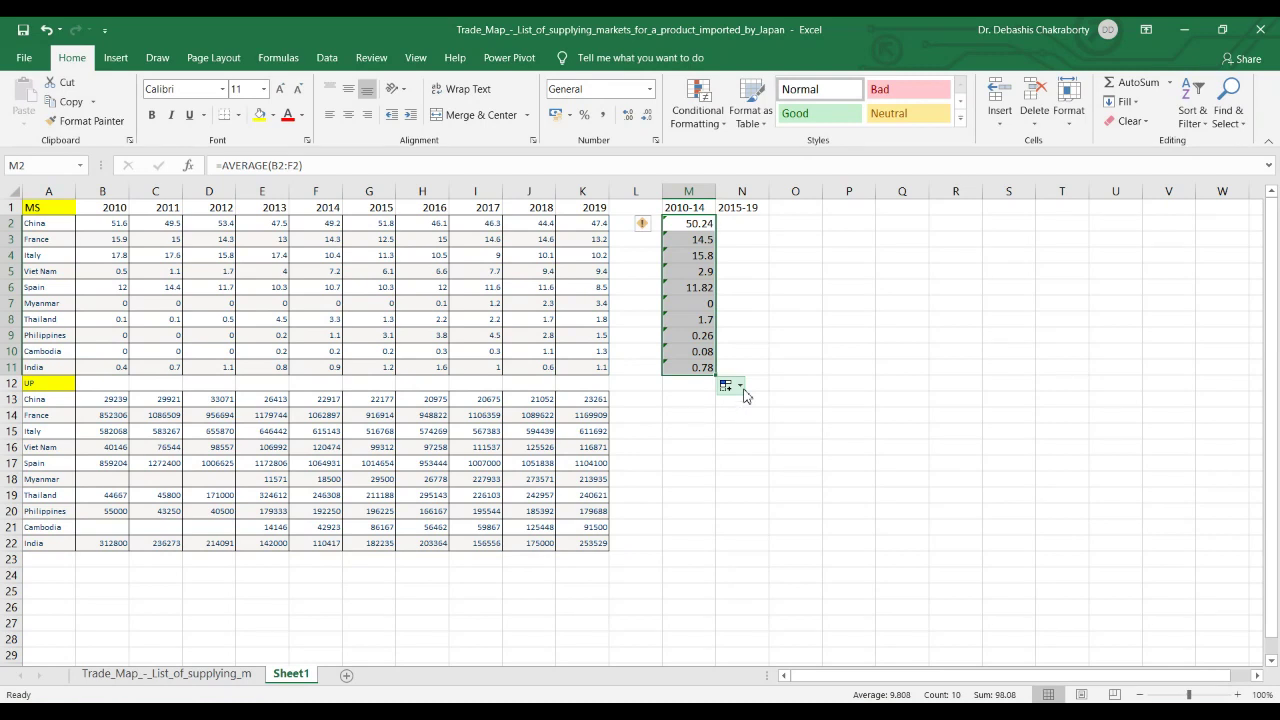
# - Copy the 2010-14 average formulas in M2:M11 into the 2015-19 column, starting at N2
pyautogui.hotkey('ctrl', 'c')
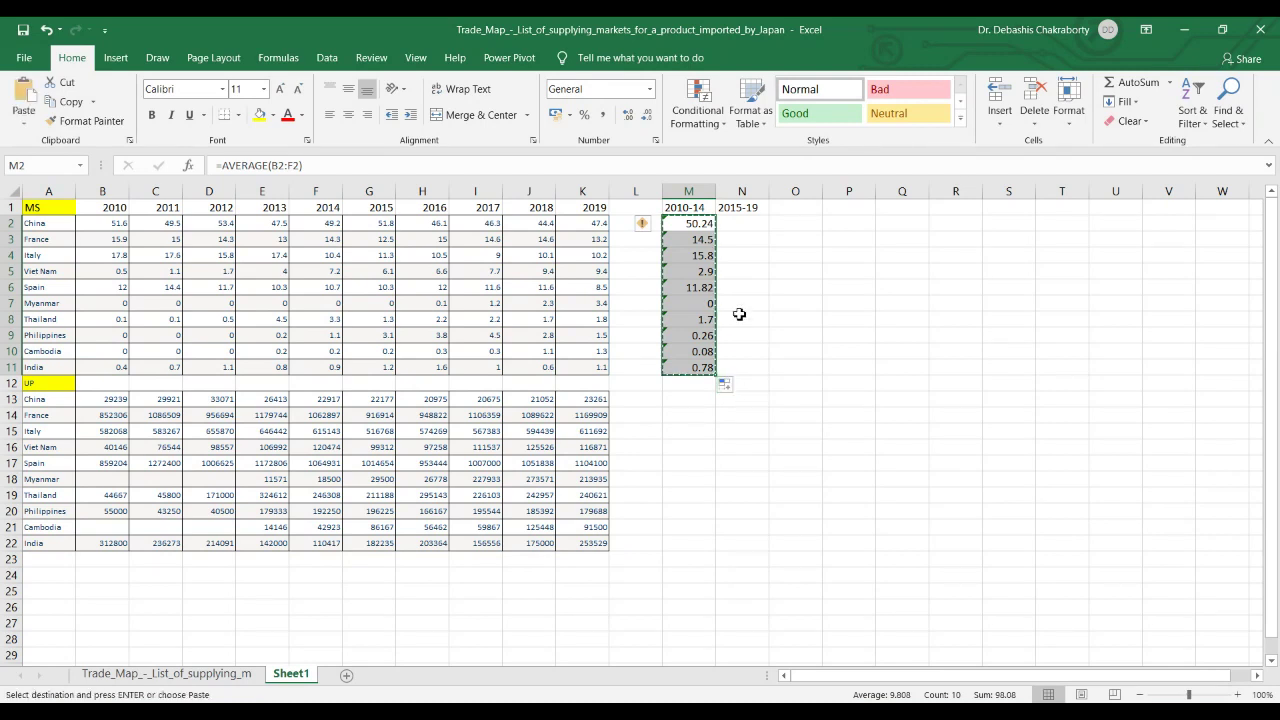
pyautogui.click(753, 222)
pyautogui.hotkey('ctrl', 'v')
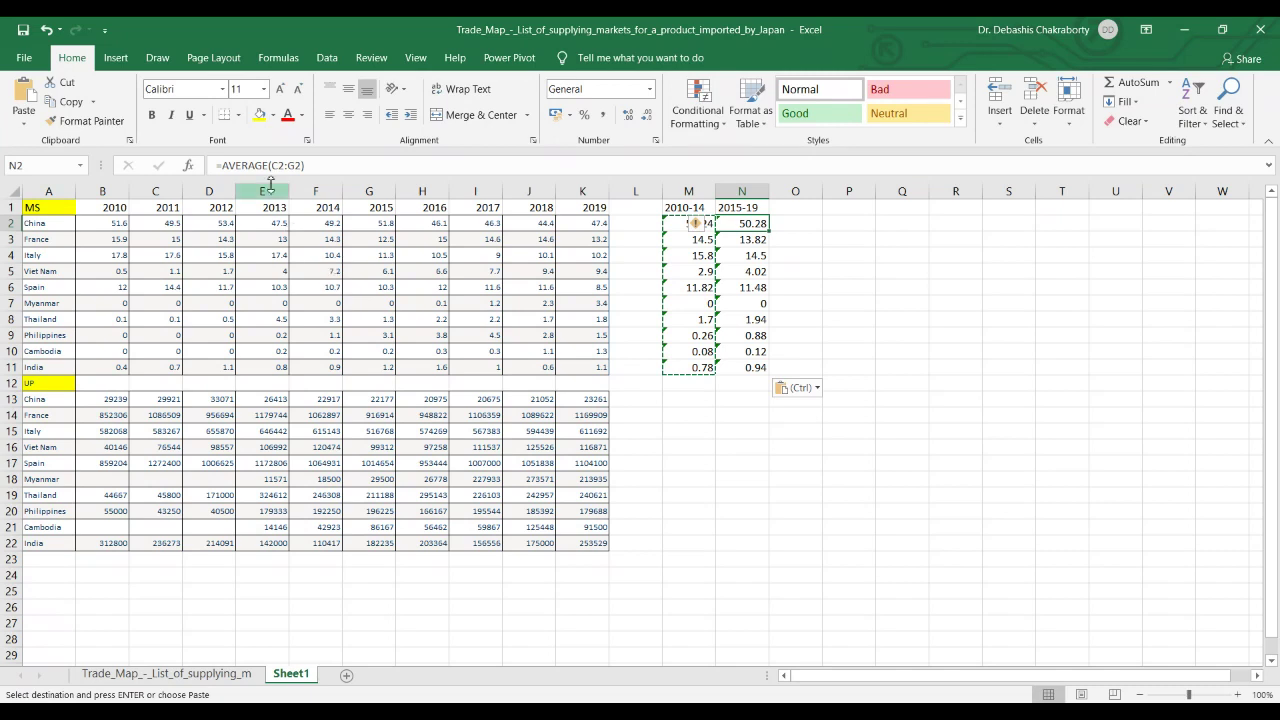
# - Change the N2 formula to average G2:K2 and fill it down the 2015-19 column to N11
pyautogui.click(279, 166)
pyautogui.press('BackSpace')
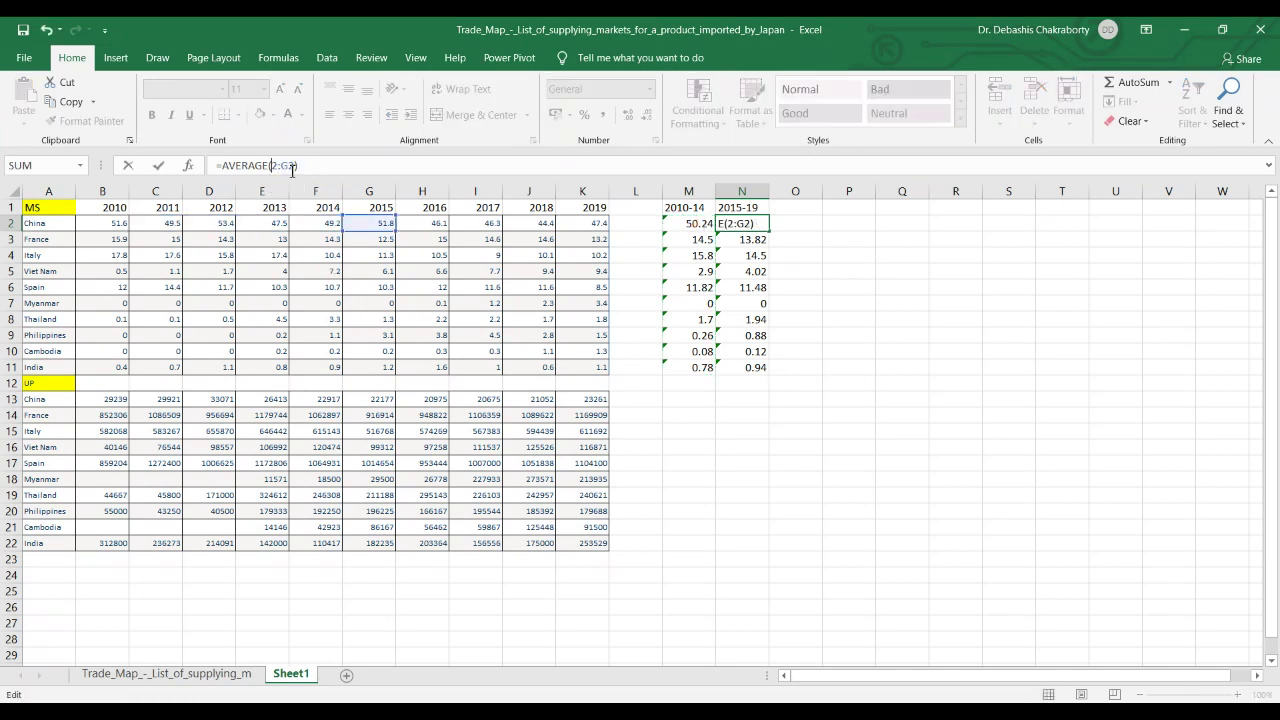
pyautogui.write('g')
pyautogui.press('BackSpace')
pyautogui.press('BackSpace')
pyautogui.write('K2')
pyautogui.press('Return')
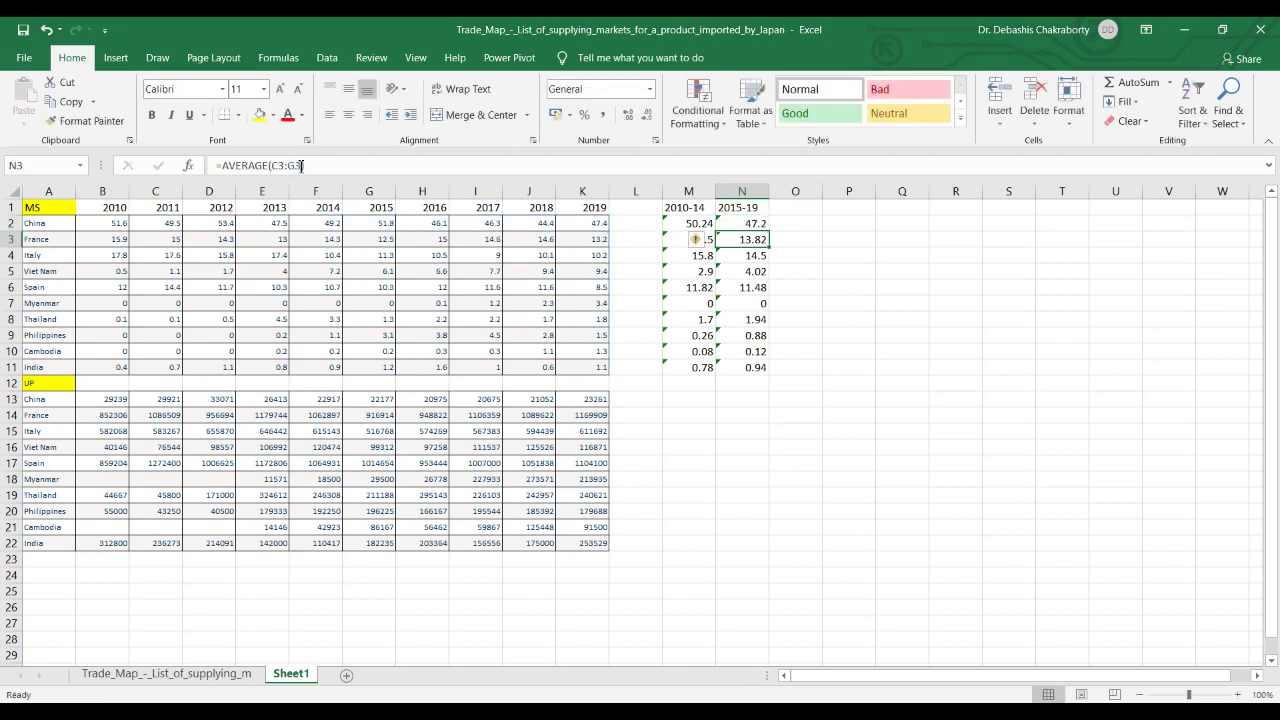
pyautogui.click(748, 222)
pyautogui.doubleClick(769, 231)
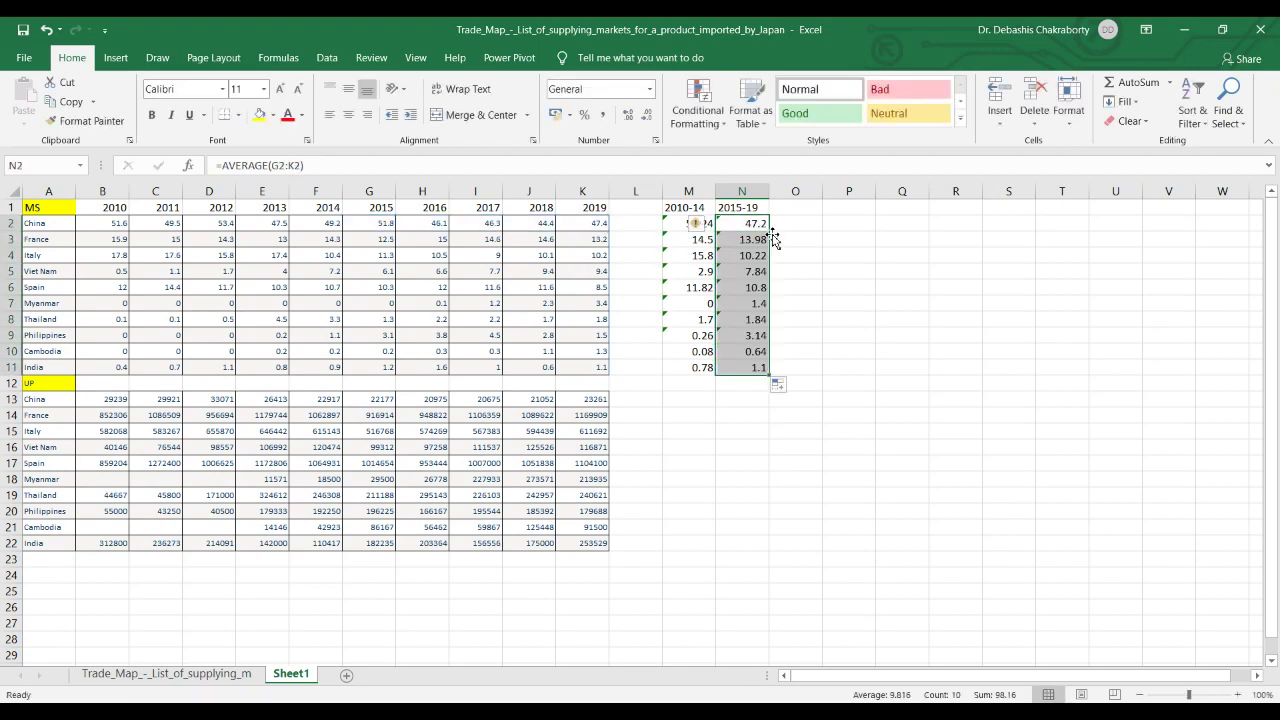
pyautogui.click(838, 210)
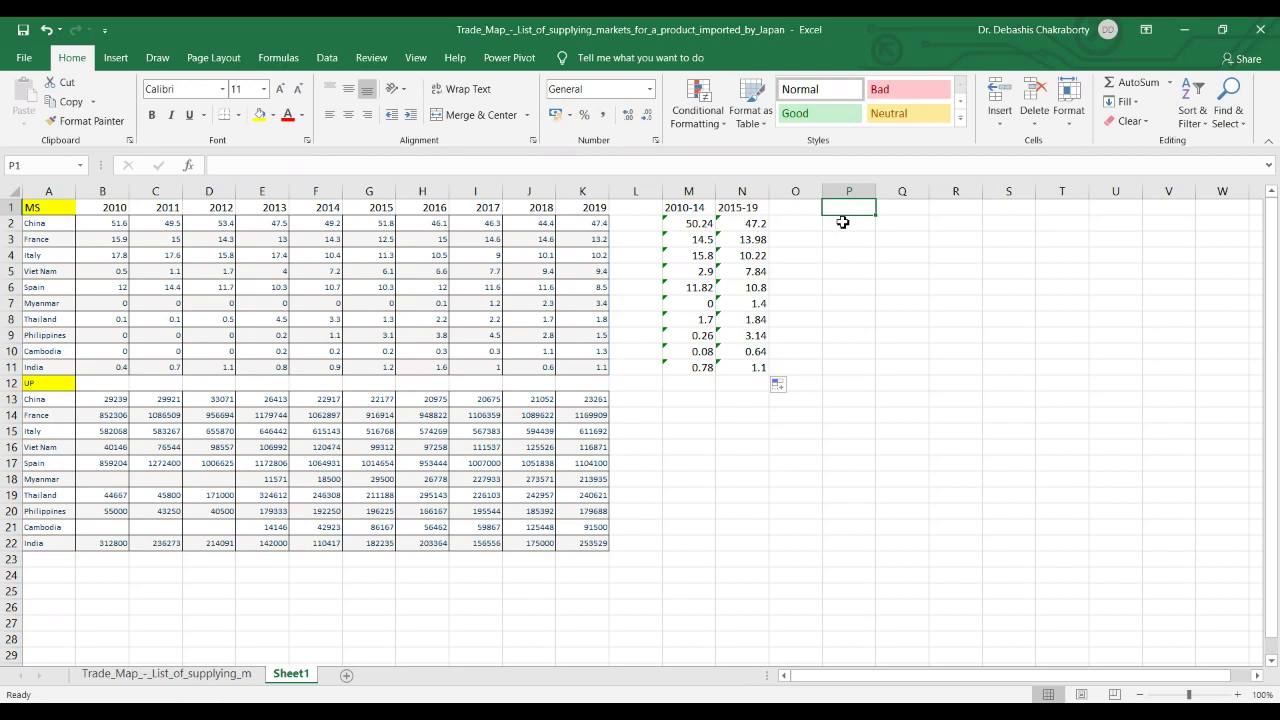
# - Enter the heading Diff in P1, beside the period-average columns
pyautogui.write('Diff')
pyautogui.press('BackSpace')
pyautogui.press('BackSpace')
pyautogui.press('BackSpace')
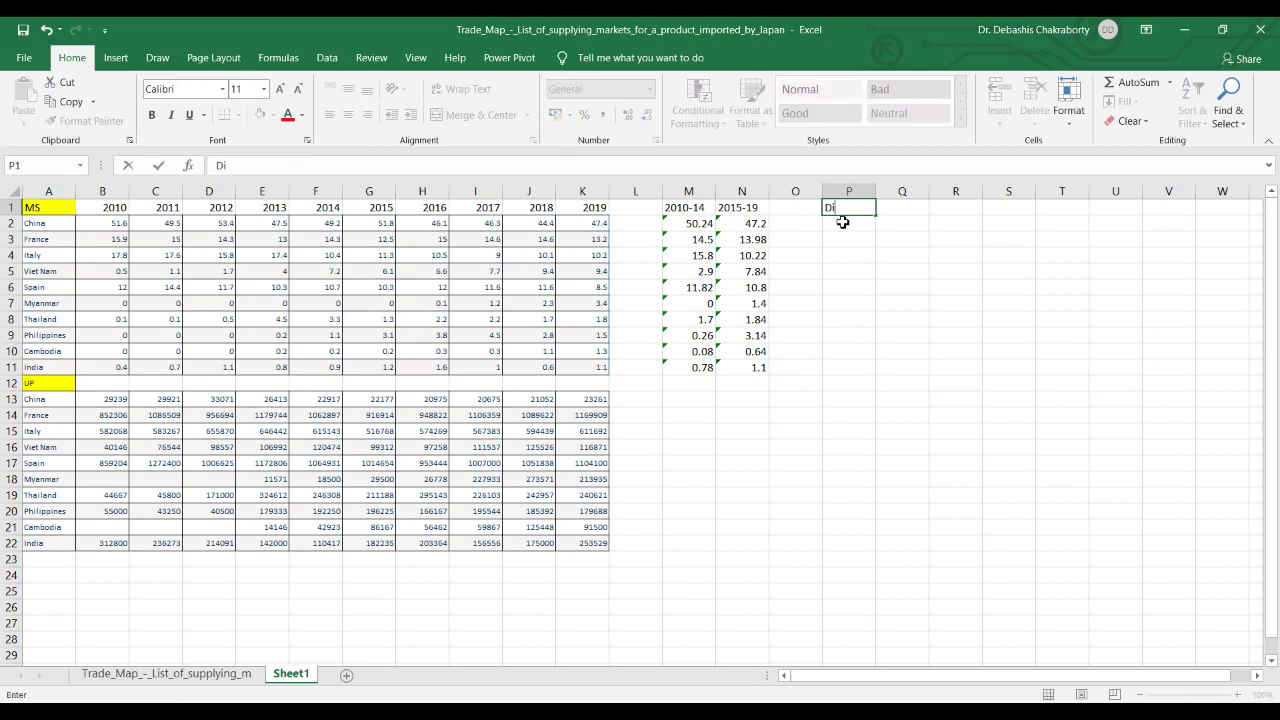
pyautogui.write('iff')
# - Calculate China's market share change in P2 as N2-M2 and fill the formula down to India's row, P11
pyautogui.click(843, 222)
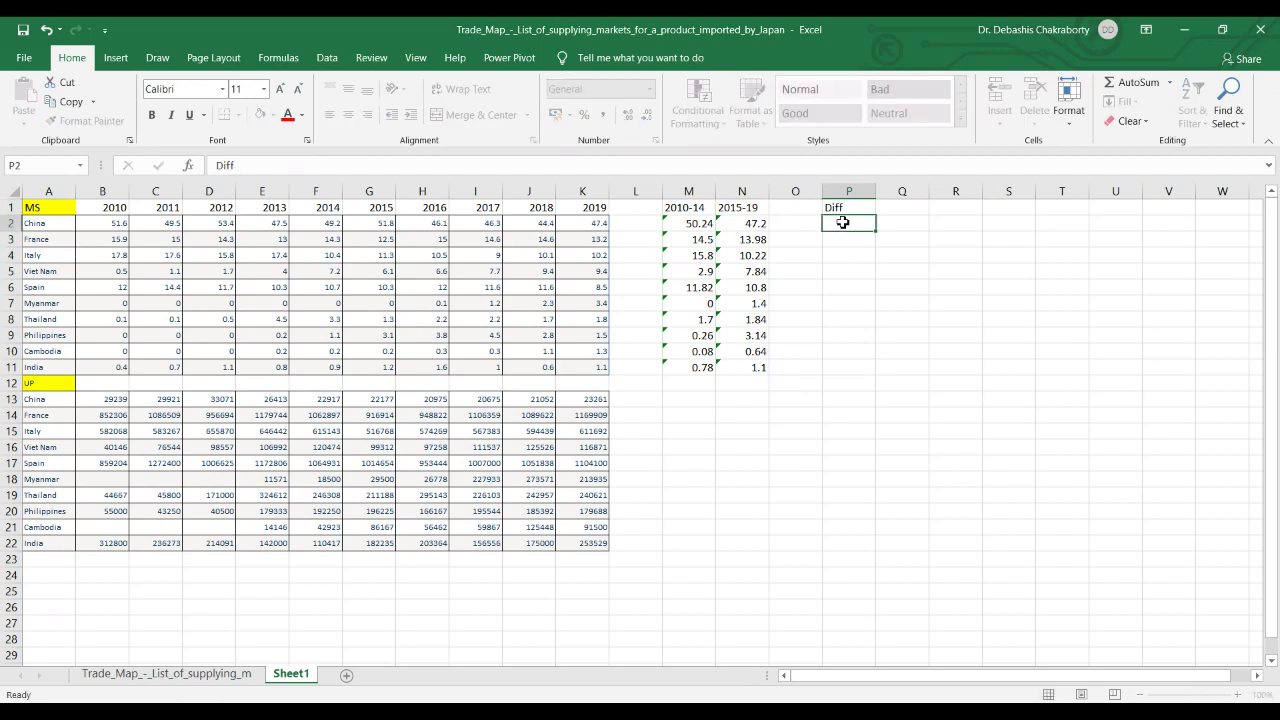
pyautogui.write('=')
pyautogui.click(755, 223)
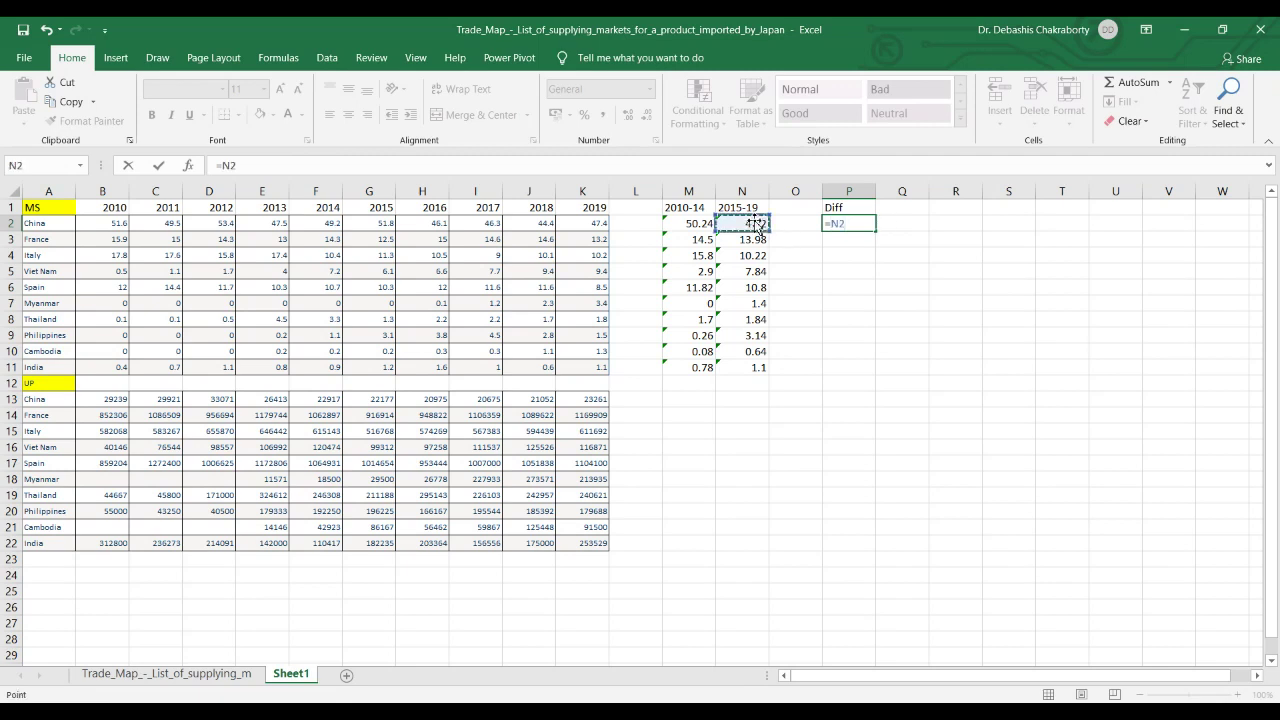
pyautogui.write('-')
pyautogui.click(698, 223)
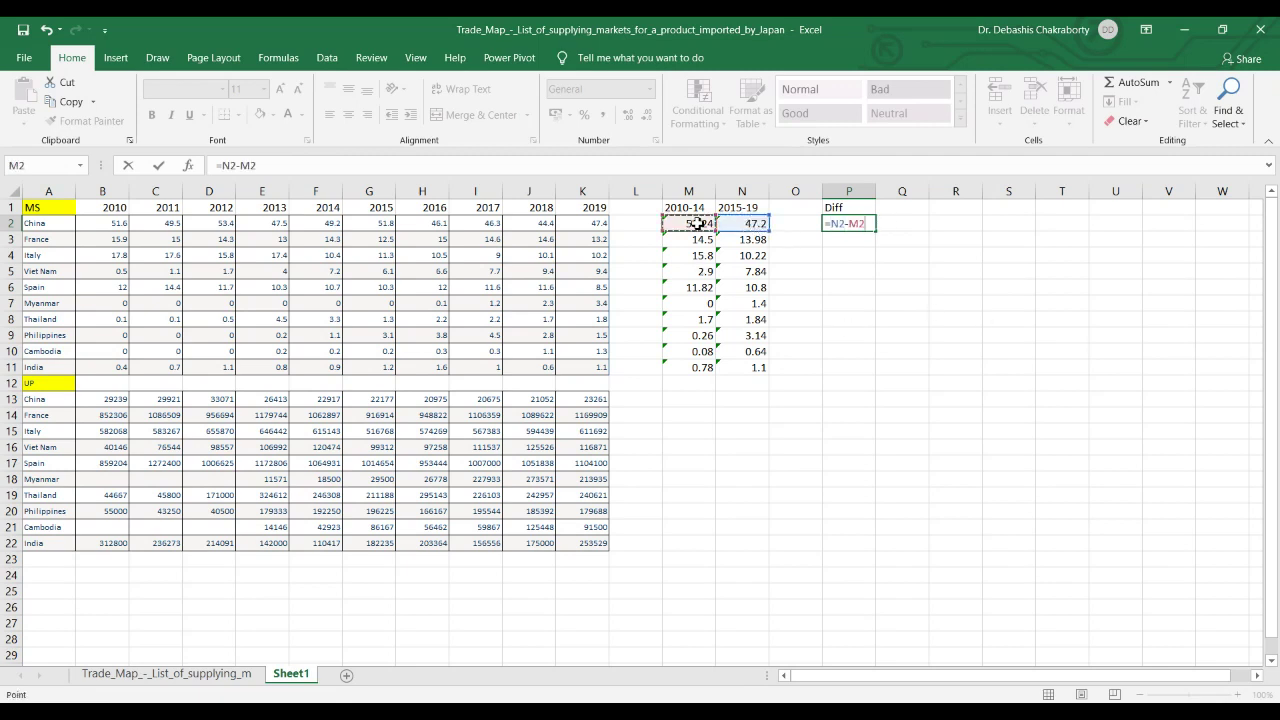
pyautogui.press('Return')
pyautogui.click(866, 226)
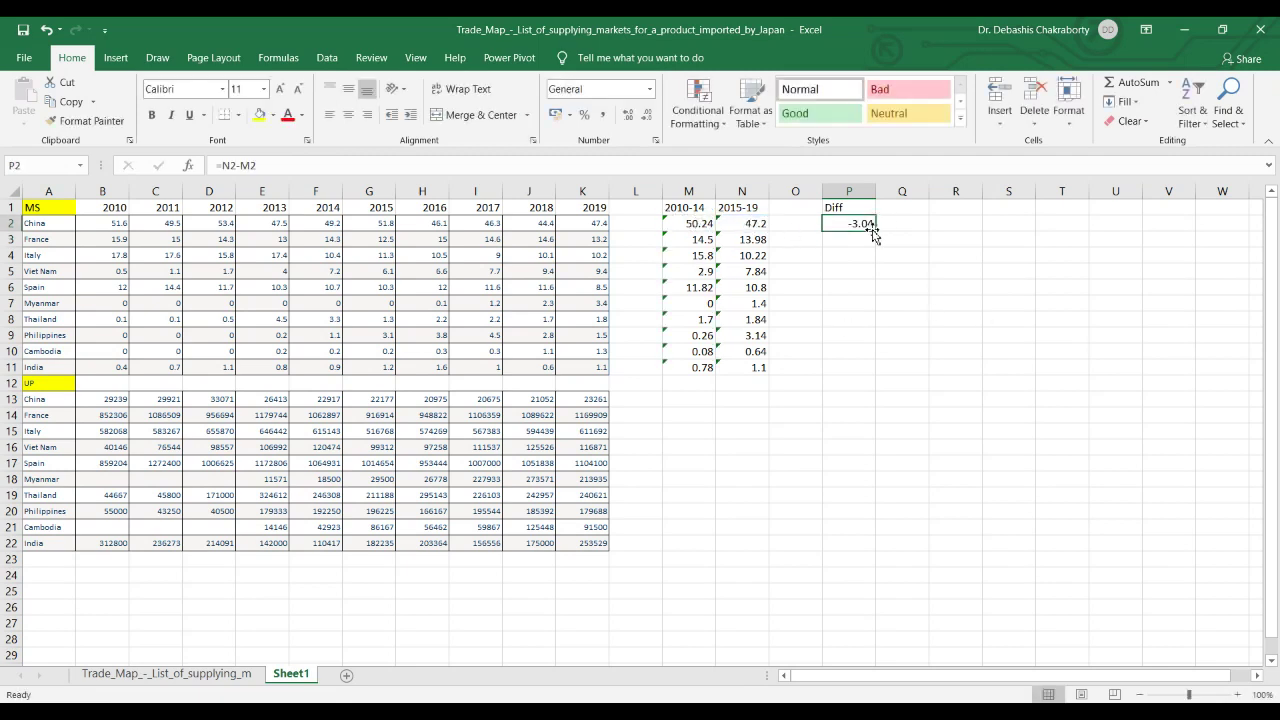
pyautogui.moveTo(876, 231); pyautogui.dragTo(903, 371)
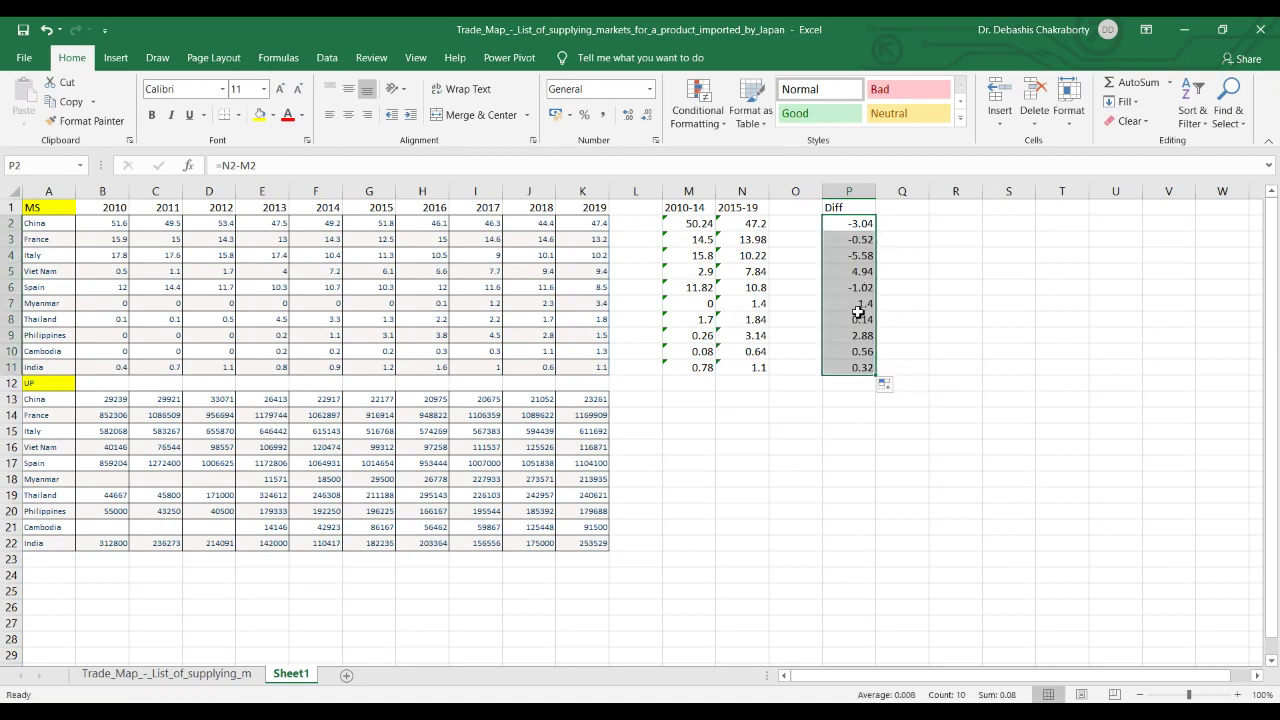
# - Replace the heading in P1 with CH MS
pyautogui.click(849, 208)
pyautogui.write('C')
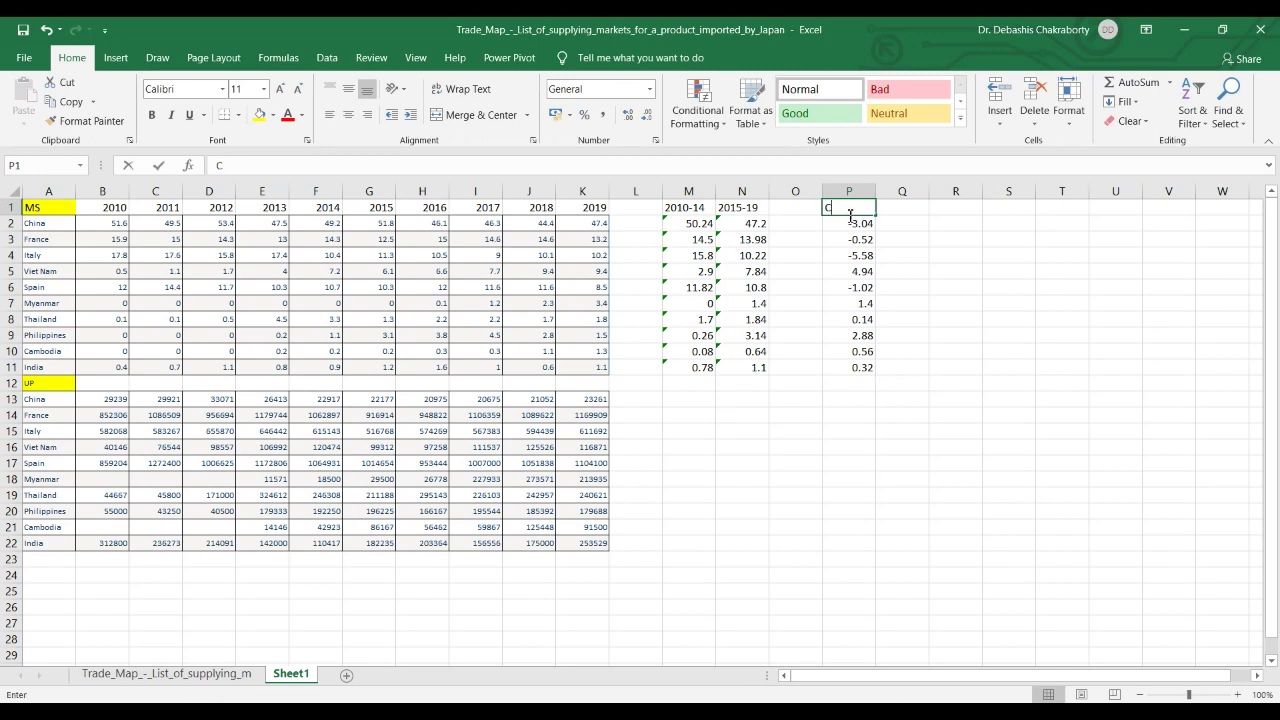
pyautogui.write('H U')
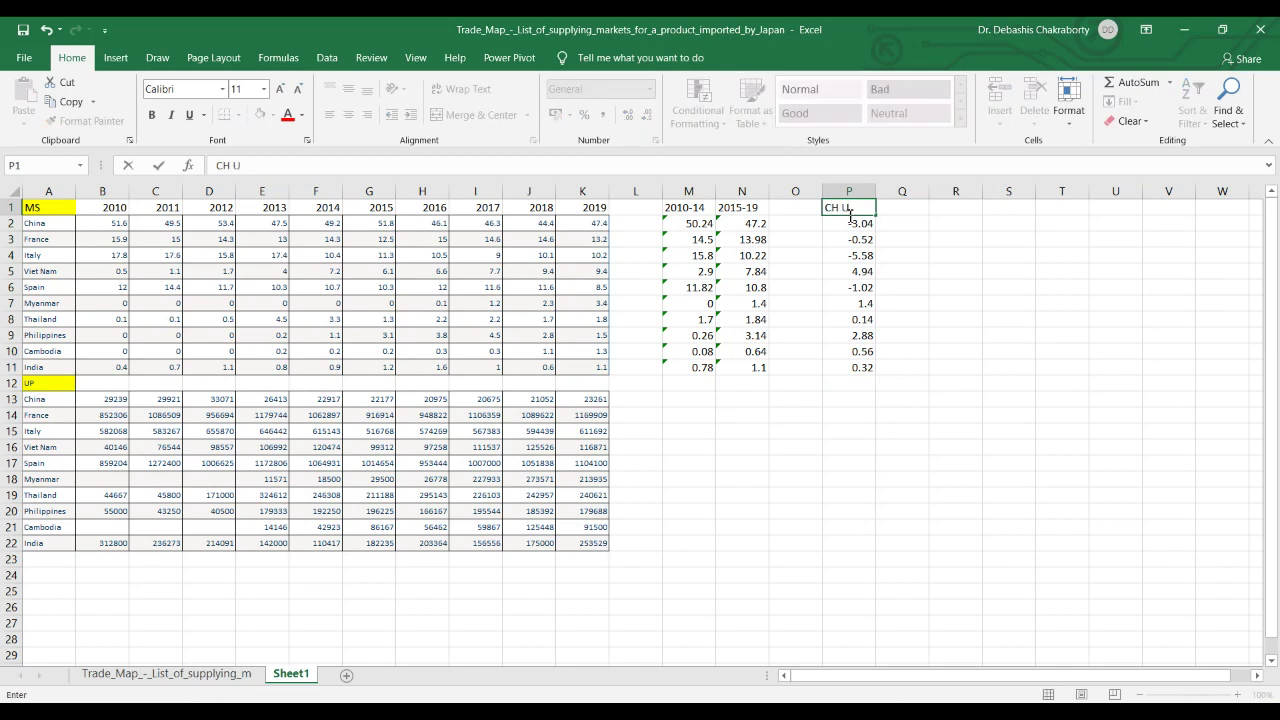
pyautogui.press('BackSpace')
pyautogui.write('MS')
# - Copy the averages and change block M1:P11 and paste it at M12, alongside the unit price rows
pyautogui.click(690, 207)
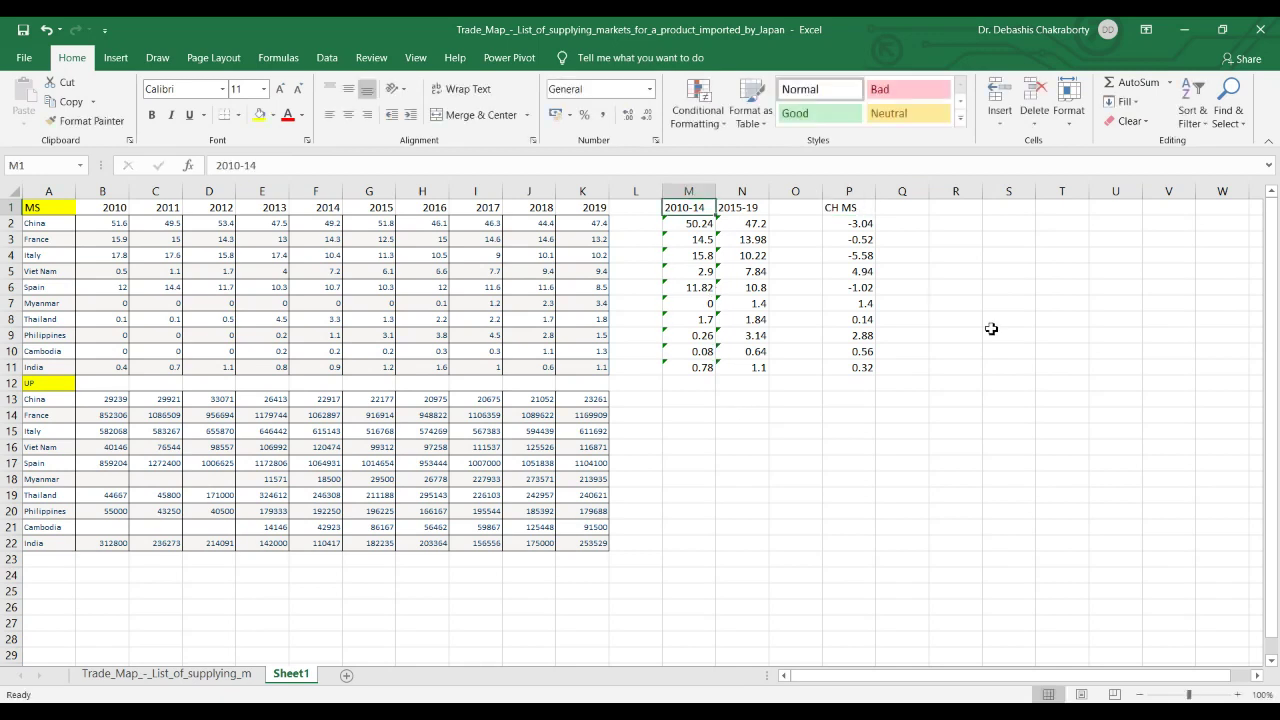
pyautogui.hotkey('shift', 'Right')
pyautogui.hotkey('shift', 'Right')
pyautogui.hotkey('shift', 'Right')
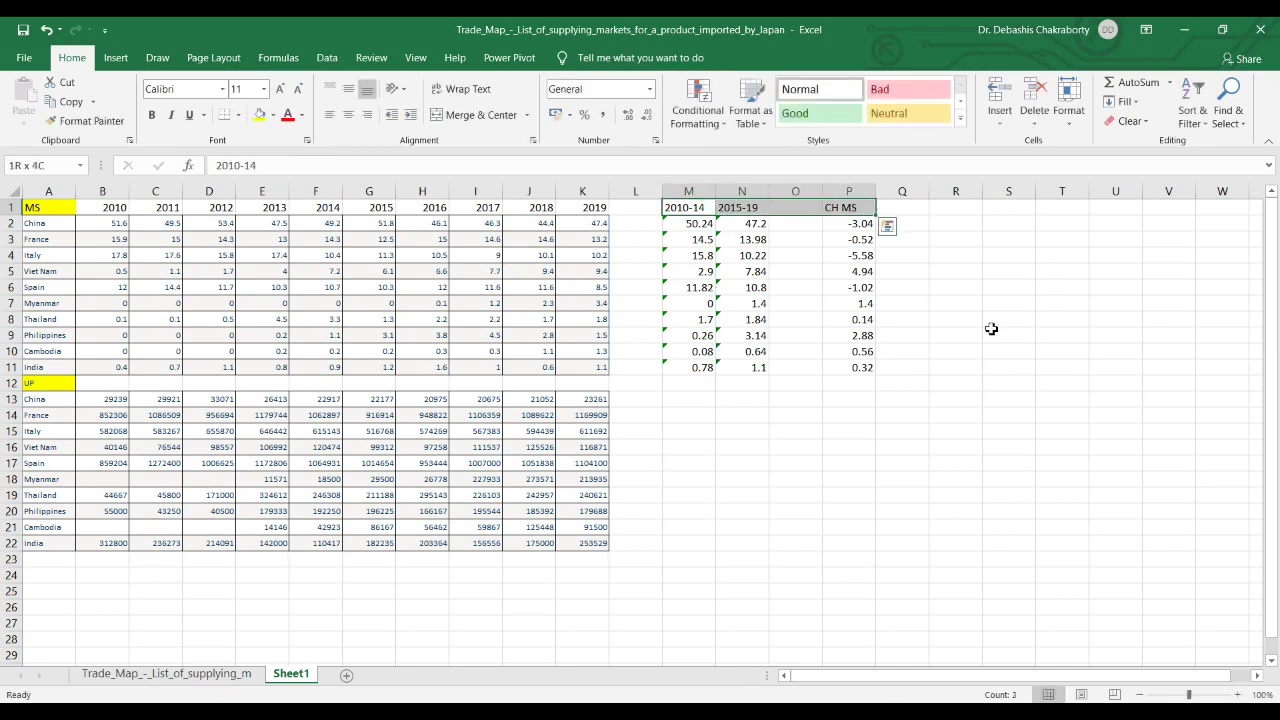
pyautogui.hotkey('shift', 'Down')
pyautogui.hotkey('shift', 'Down')
pyautogui.hotkey('shift', 'Down')
pyautogui.hotkey('shift', 'Down')
pyautogui.hotkey('shift', 'Down')
pyautogui.hotkey('shift', 'Down')
pyautogui.hotkey('shift', 'Down')
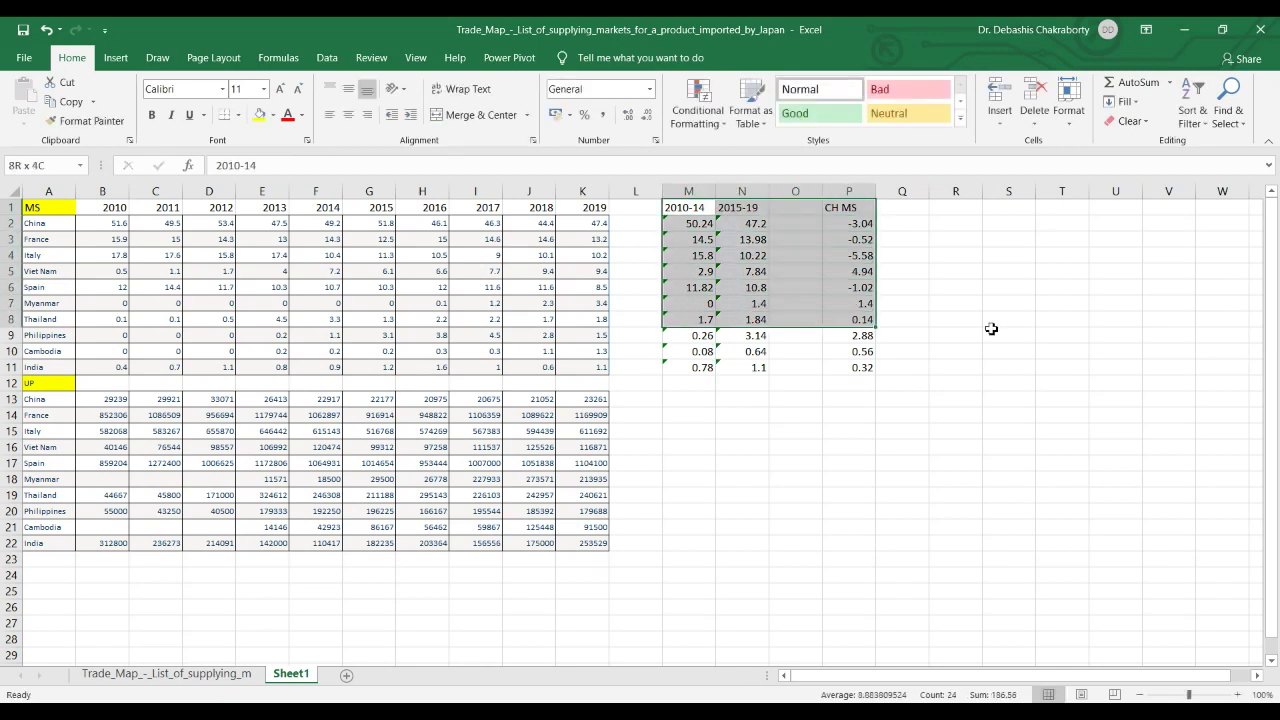
pyautogui.hotkey('shift', 'Down')
pyautogui.hotkey('shift', 'Down')
pyautogui.hotkey('shift', 'Down')
pyautogui.hotkey('ctrl', 'c')
pyautogui.press('Down')
pyautogui.press('Down')
pyautogui.press('Down')
pyautogui.press('Down')
pyautogui.press('Down')
pyautogui.press('Down')
pyautogui.press('Down')
pyautogui.press('Down')
pyautogui.press('Down')
pyautogui.press('Down')
pyautogui.press('Down')
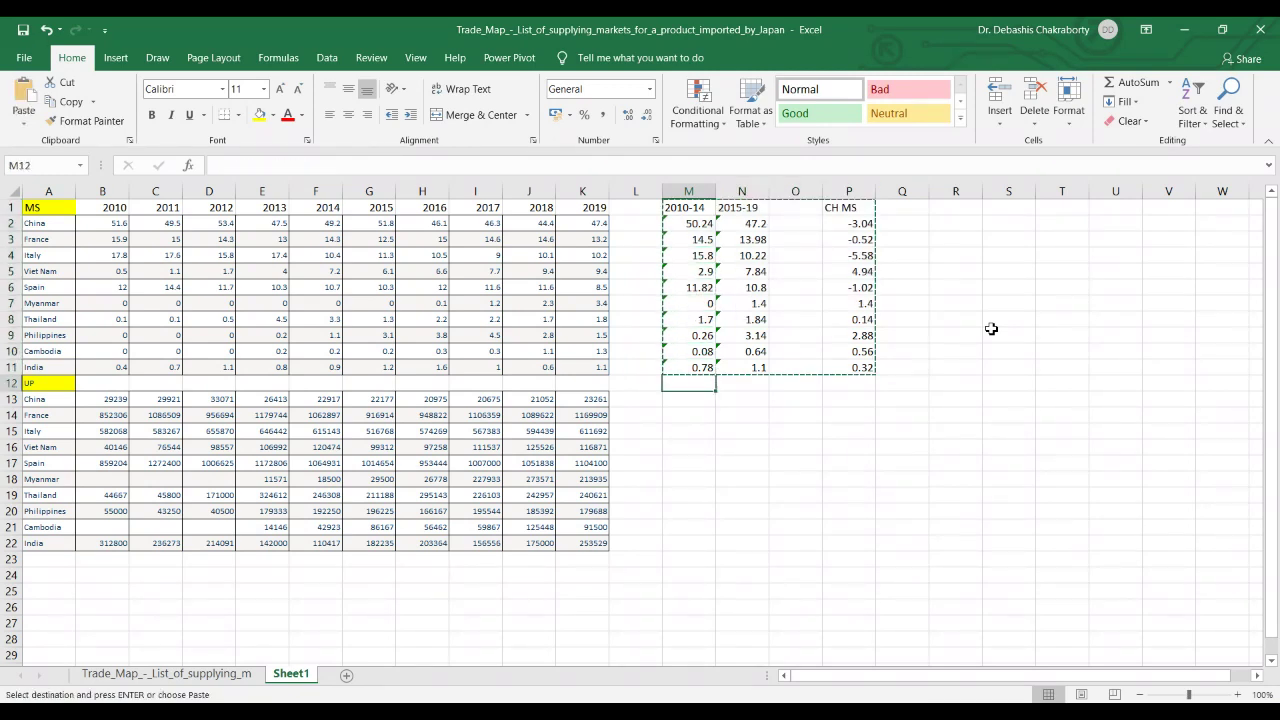
pyautogui.press('Down')
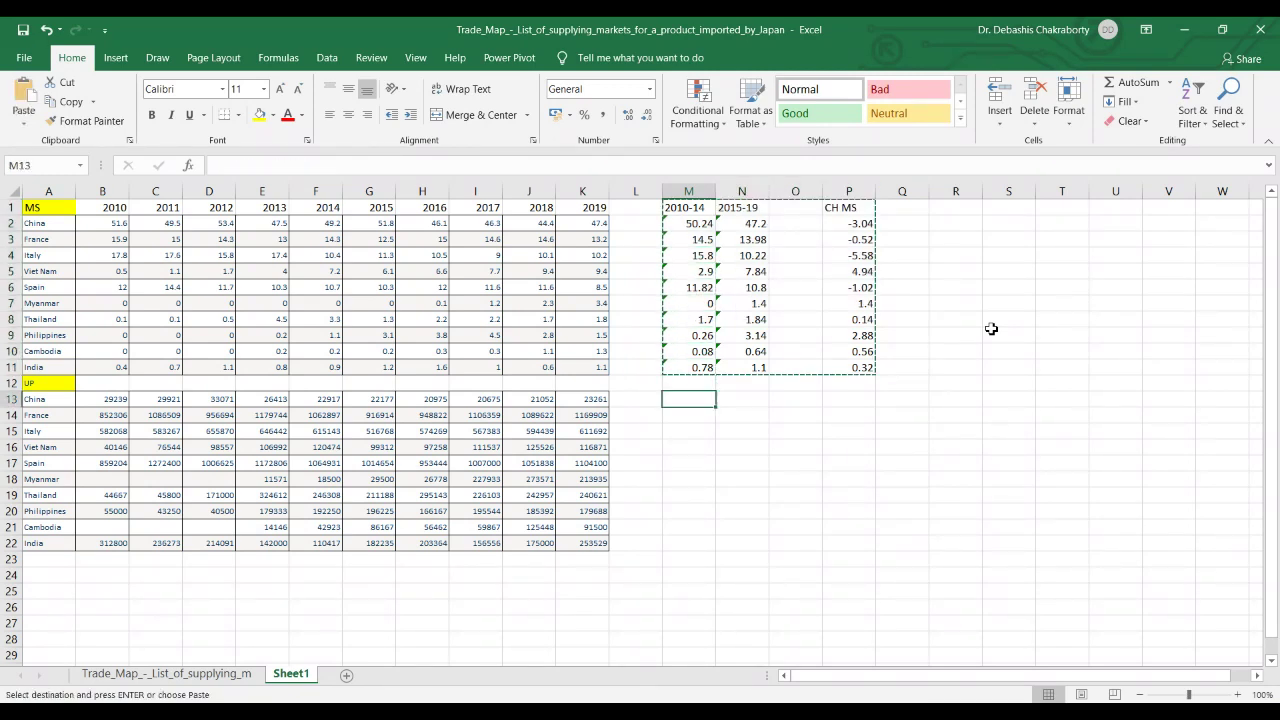
pyautogui.press('Up')
pyautogui.hotkey('ctrl', 'v')
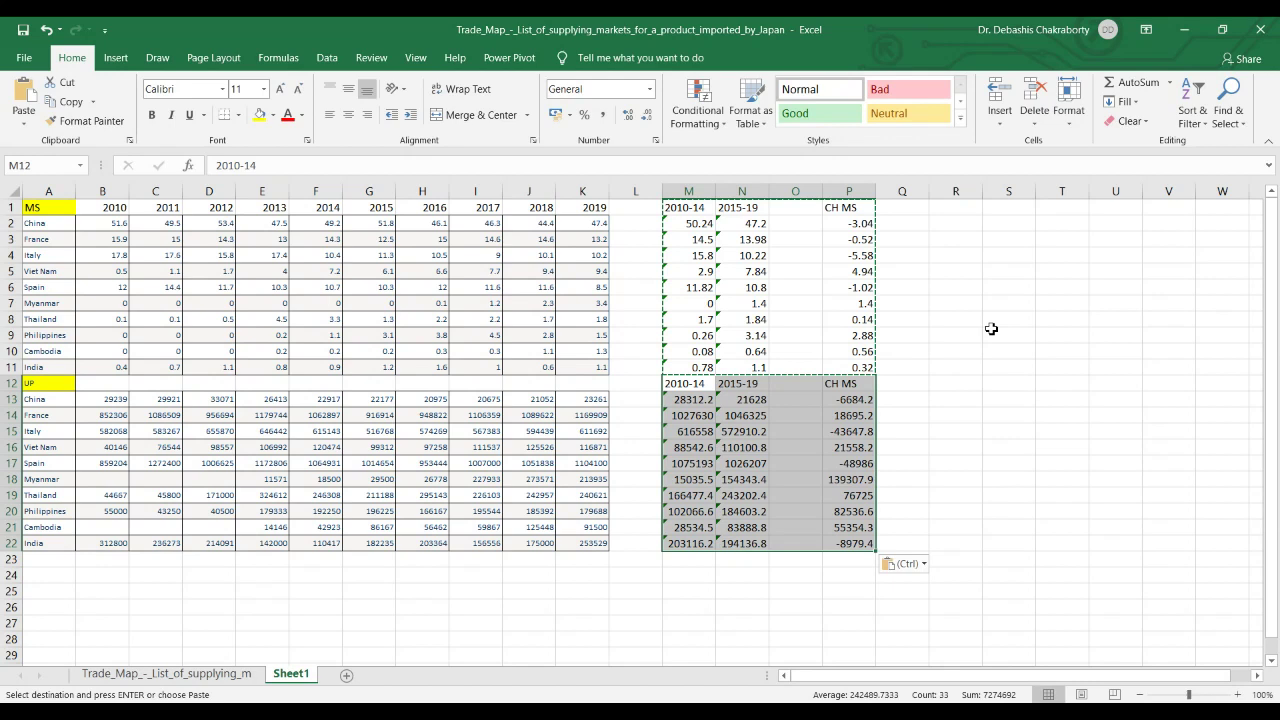
# - Change the heading of the unit price change column in P12 to CH UP
pyautogui.click(866, 413)
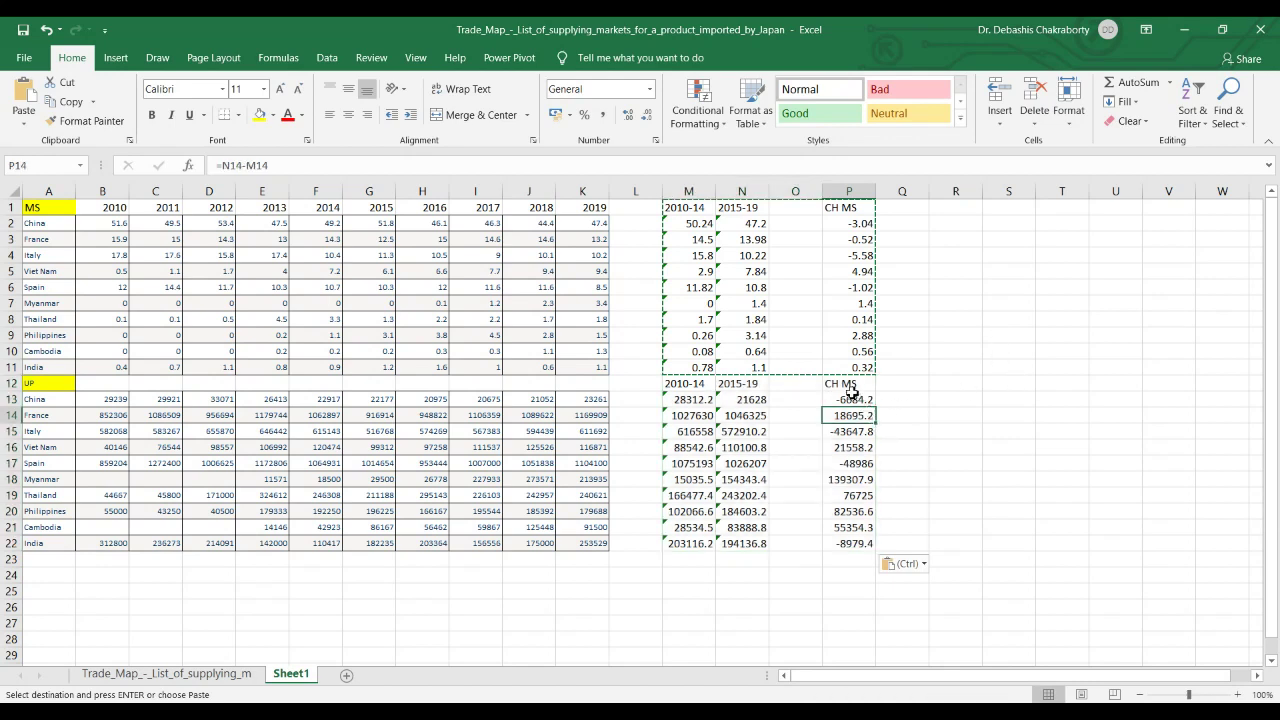
pyautogui.click(851, 394)
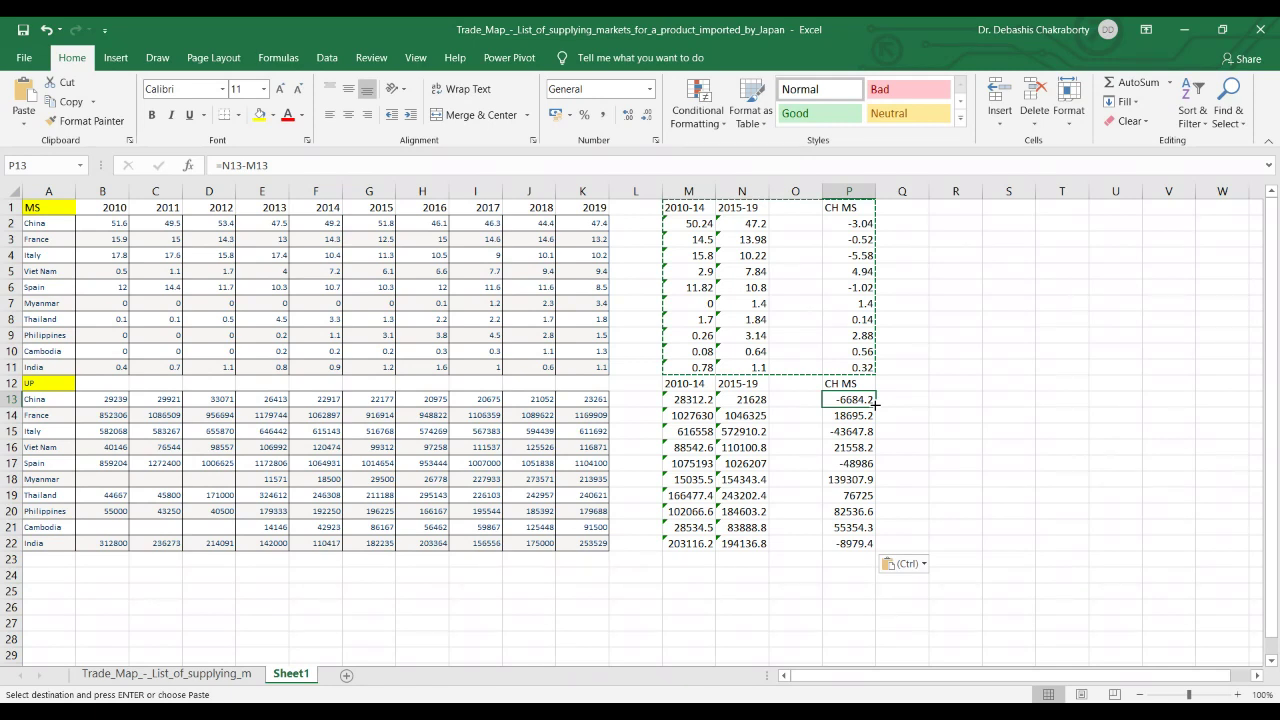
pyautogui.click(860, 382)
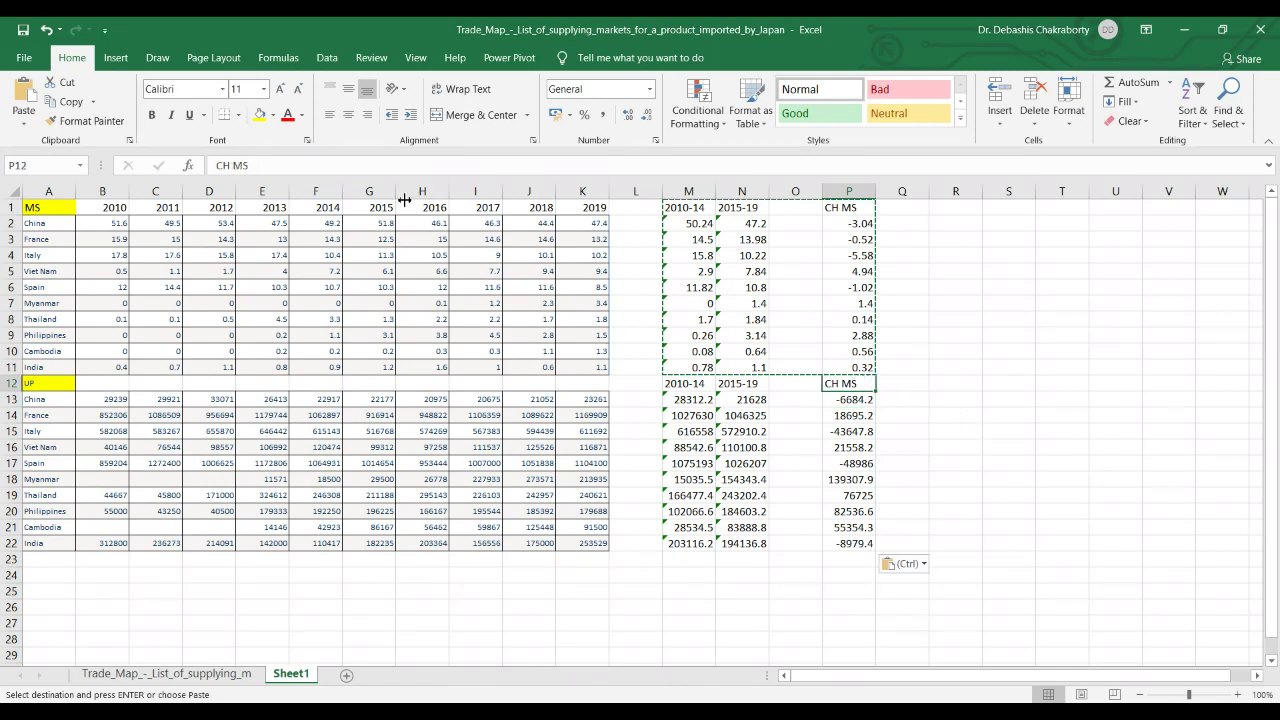
pyautogui.click(291, 169)
pyautogui.press('BackSpace')
pyautogui.press('BackSpace')
pyautogui.press('BackSpace')
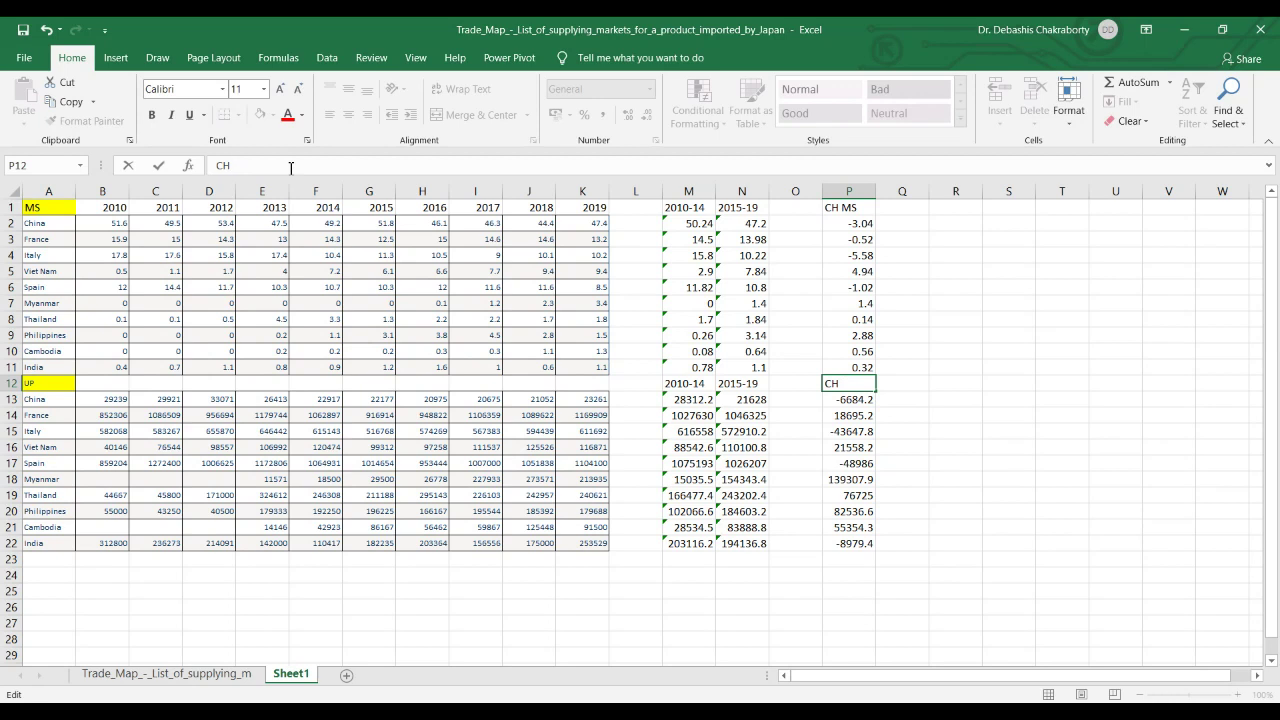
pyautogui.write('UP')
# - Copy the CH UP column P12:P22 and paste it as values starting at Q1
pyautogui.moveTo(858, 384); pyautogui.dragTo(859, 546)
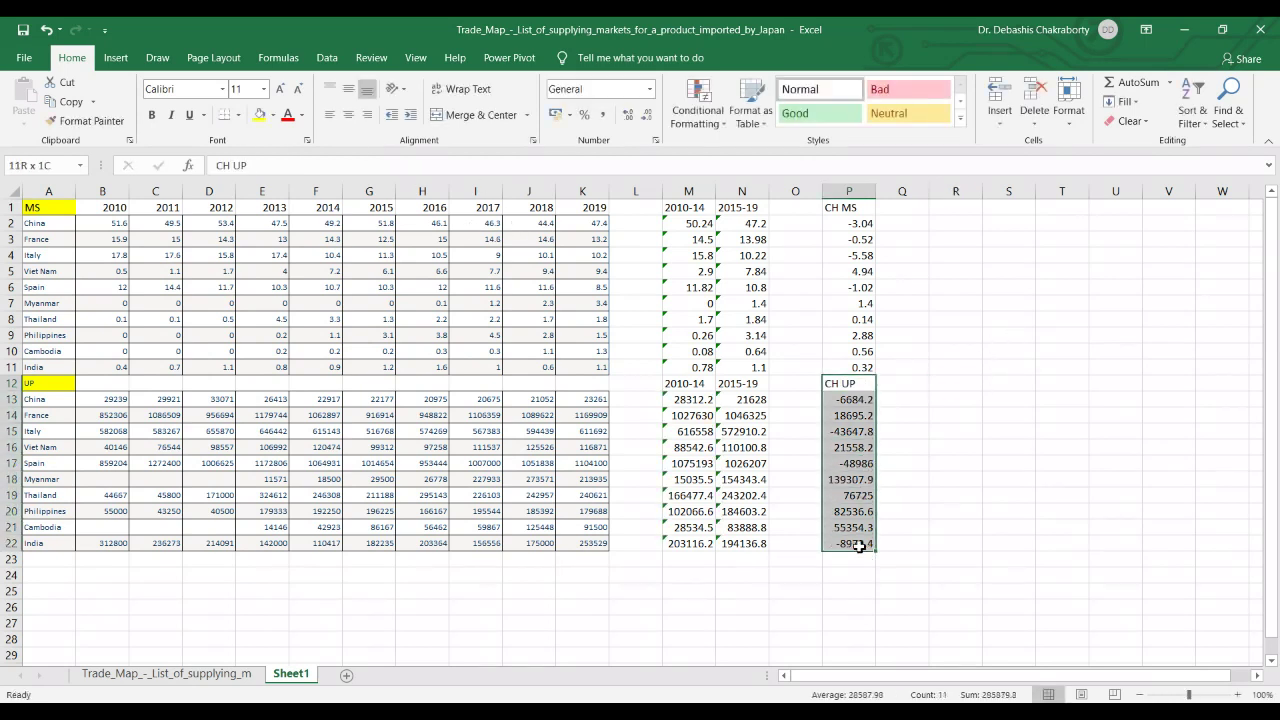
pyautogui.hotkey('ctrl', 'c')
pyautogui.click(902, 207)
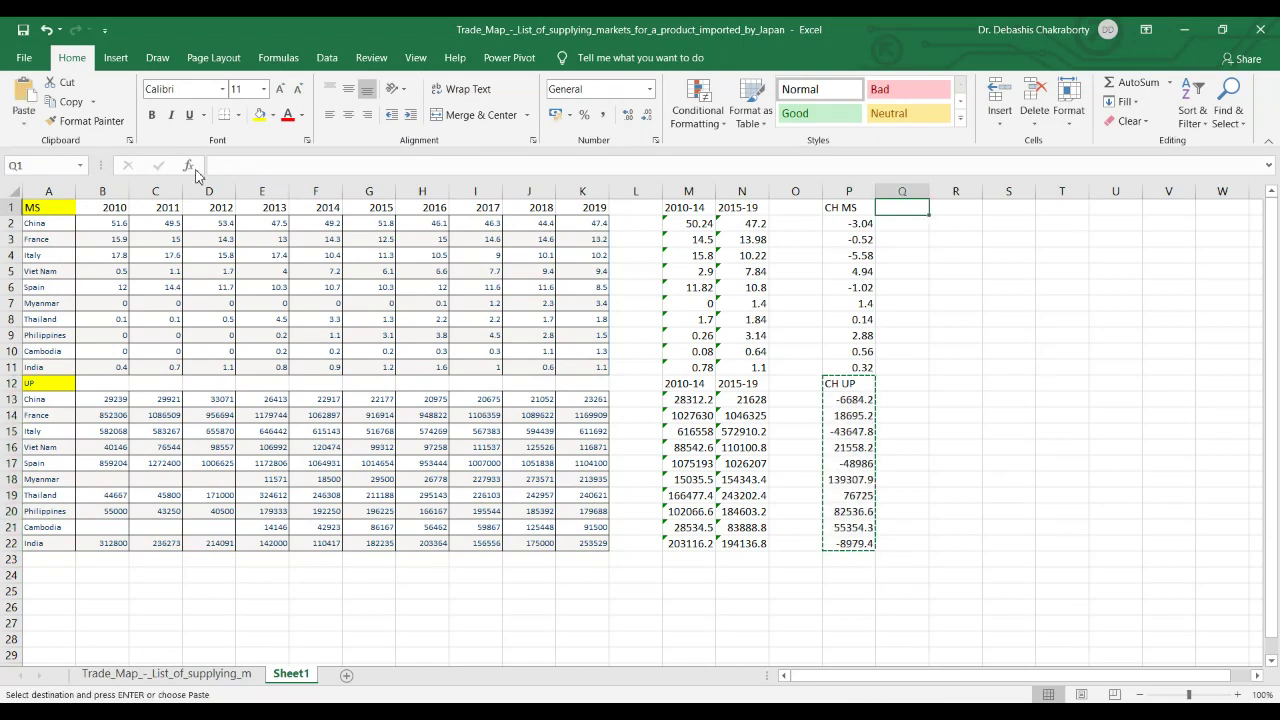
pyautogui.click(24, 122)
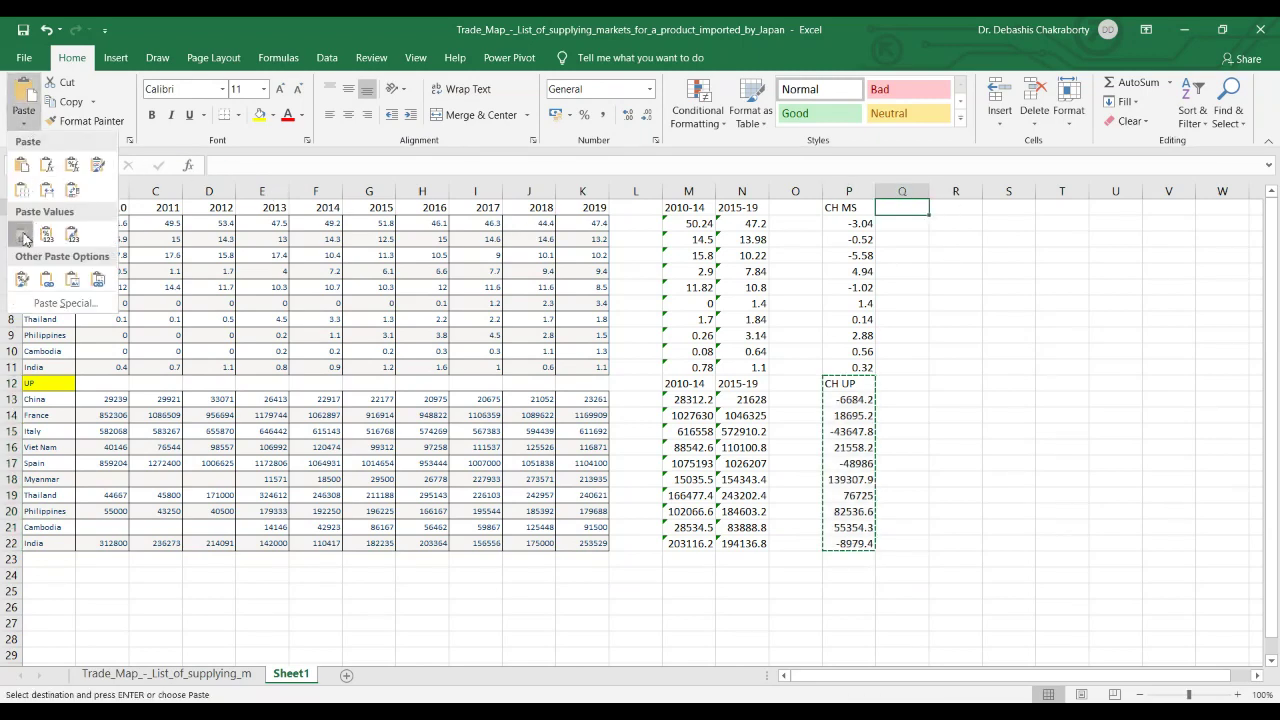
pyautogui.click(22, 234)
# - Enter the heading JAP T in R1, next to the CH UP column
pyautogui.click(960, 210)
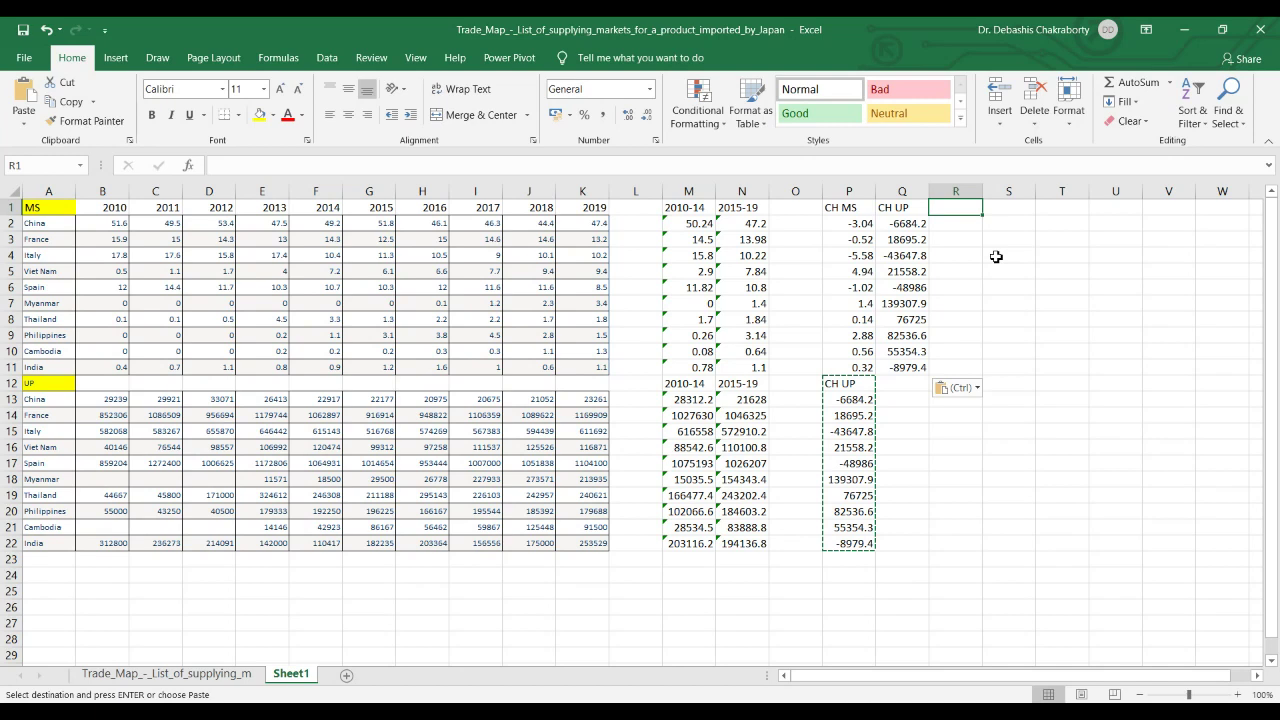
pyautogui.write('J')
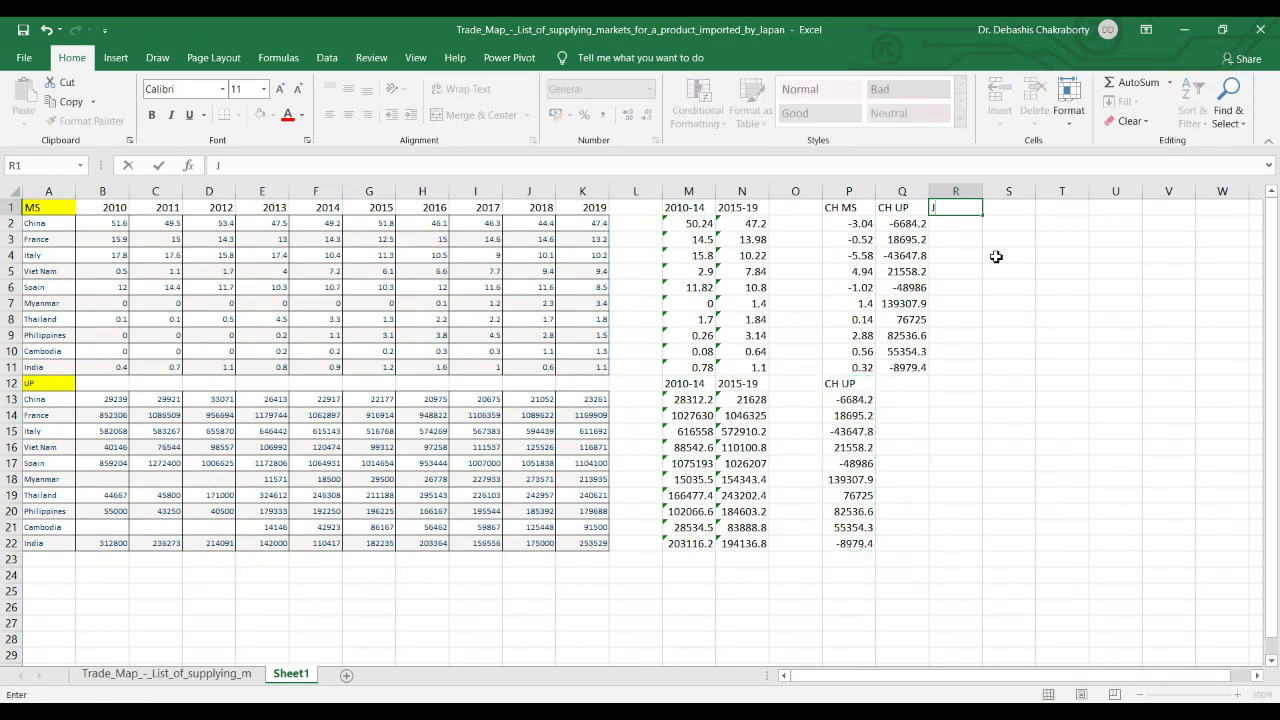
pyautogui.write('AP T')
# - Insert a blank row above the UP row at row 12 and enter the label MAM in R12
pyautogui.rightClick(12, 383)
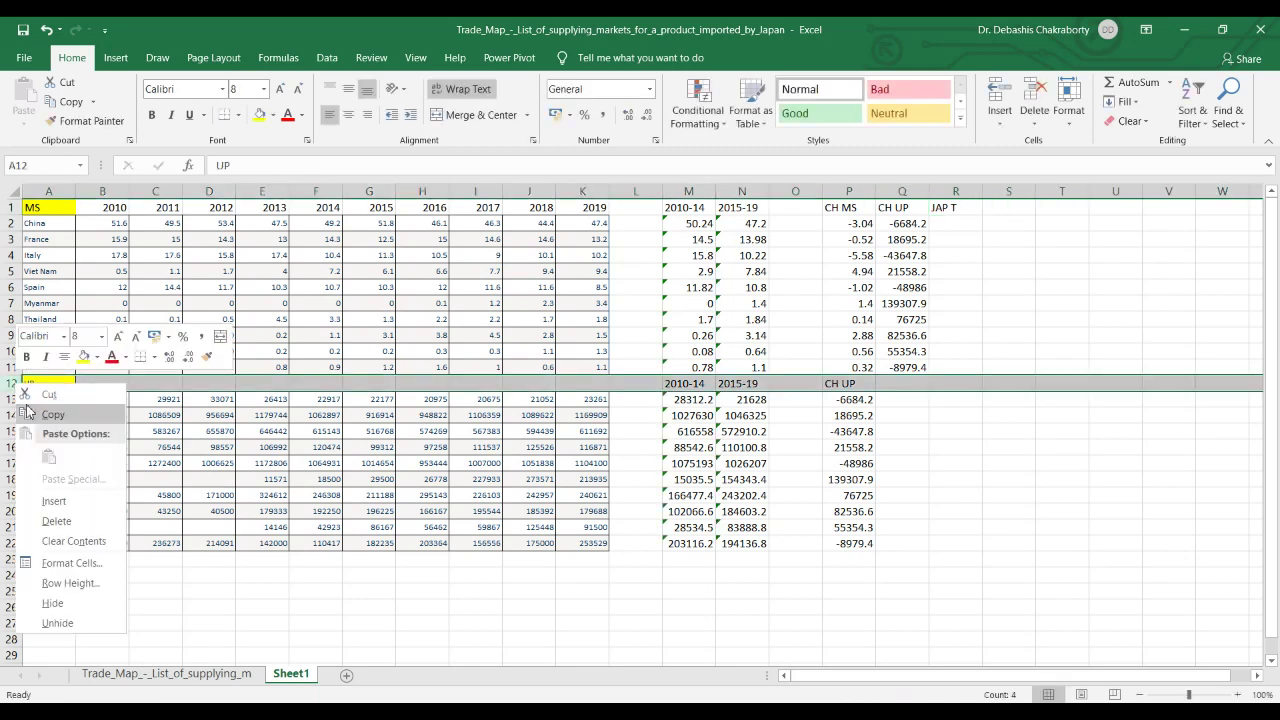
pyautogui.click(54, 501)
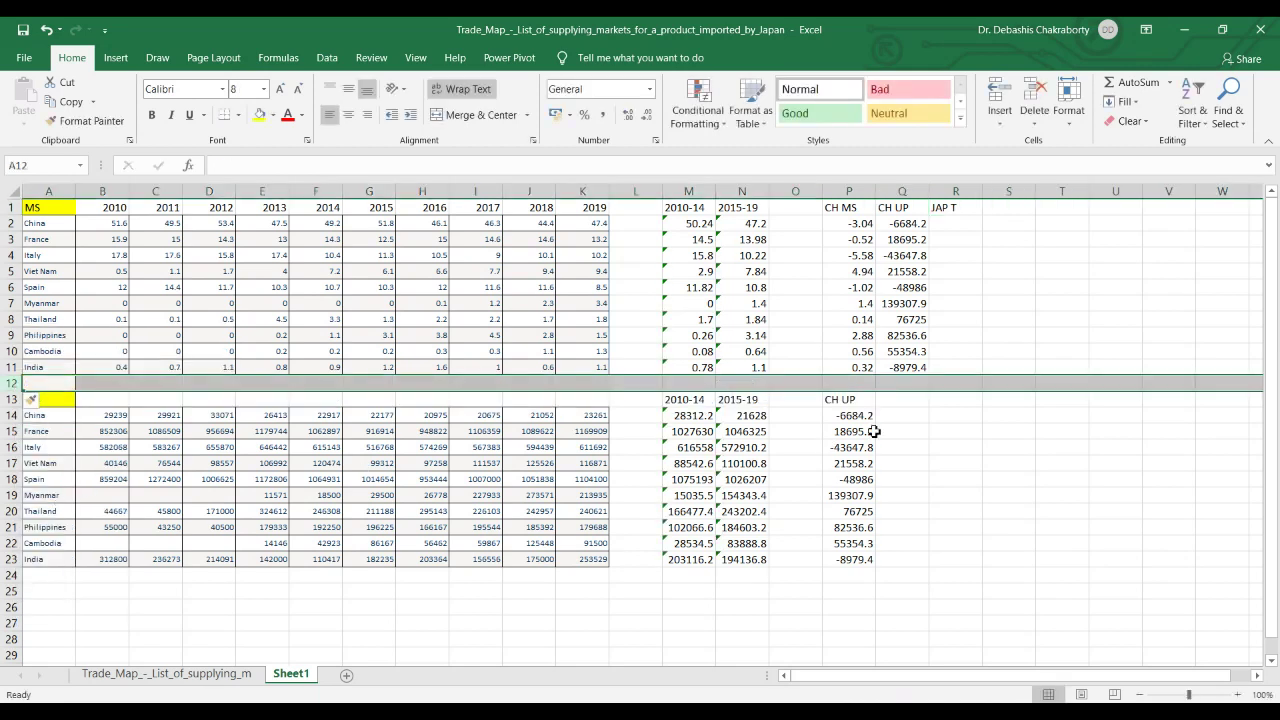
pyautogui.click(958, 386)
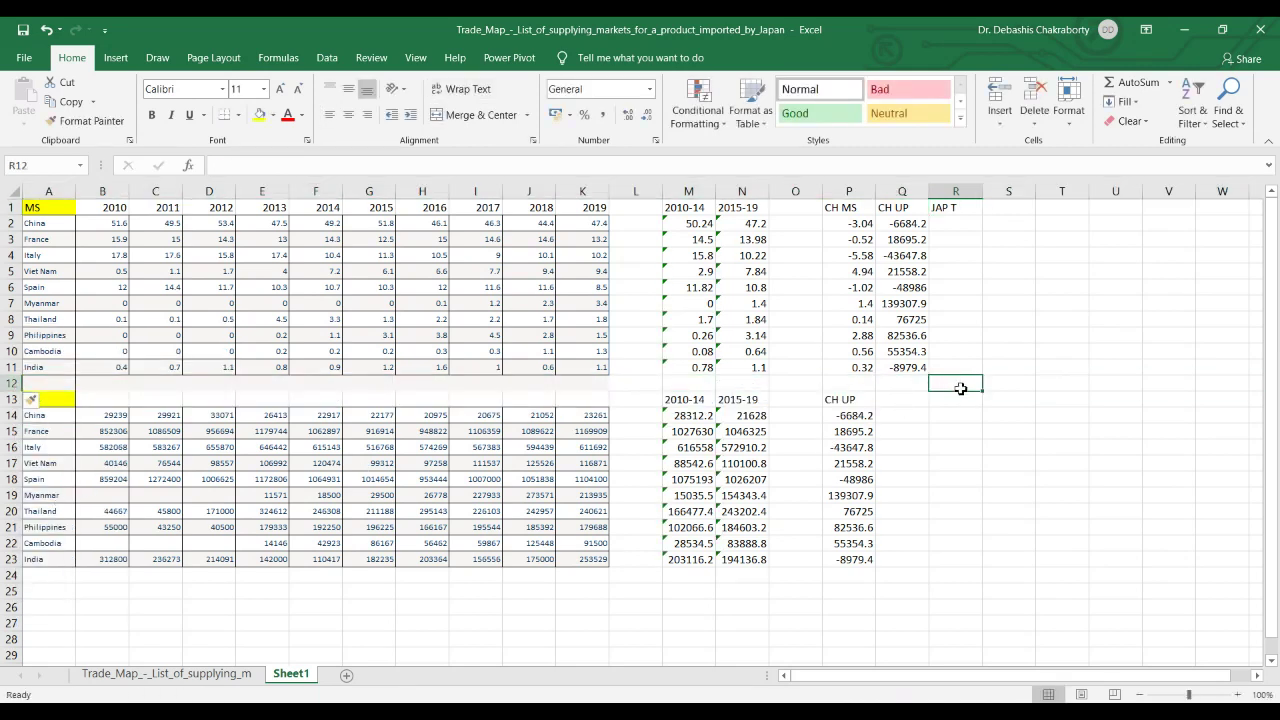
pyautogui.write('MAR')
pyautogui.press('BackSpace')
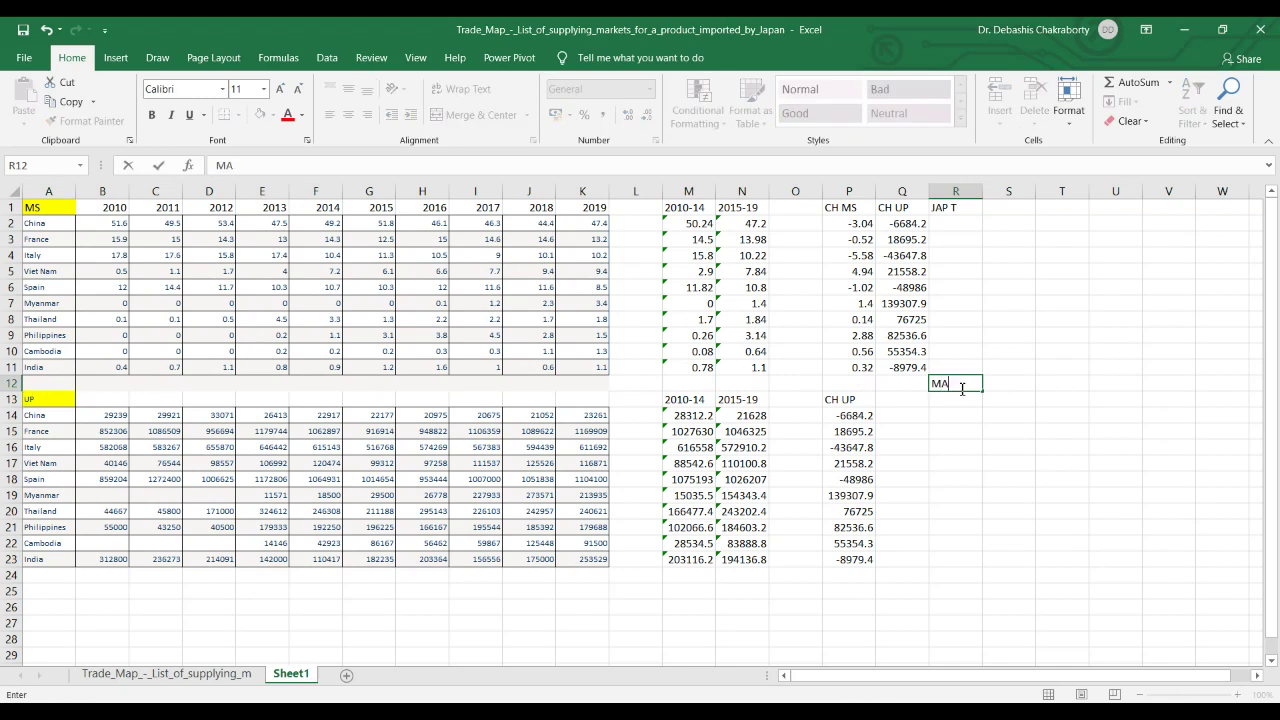
pyautogui.write('M')
pyautogui.click(1019, 413)
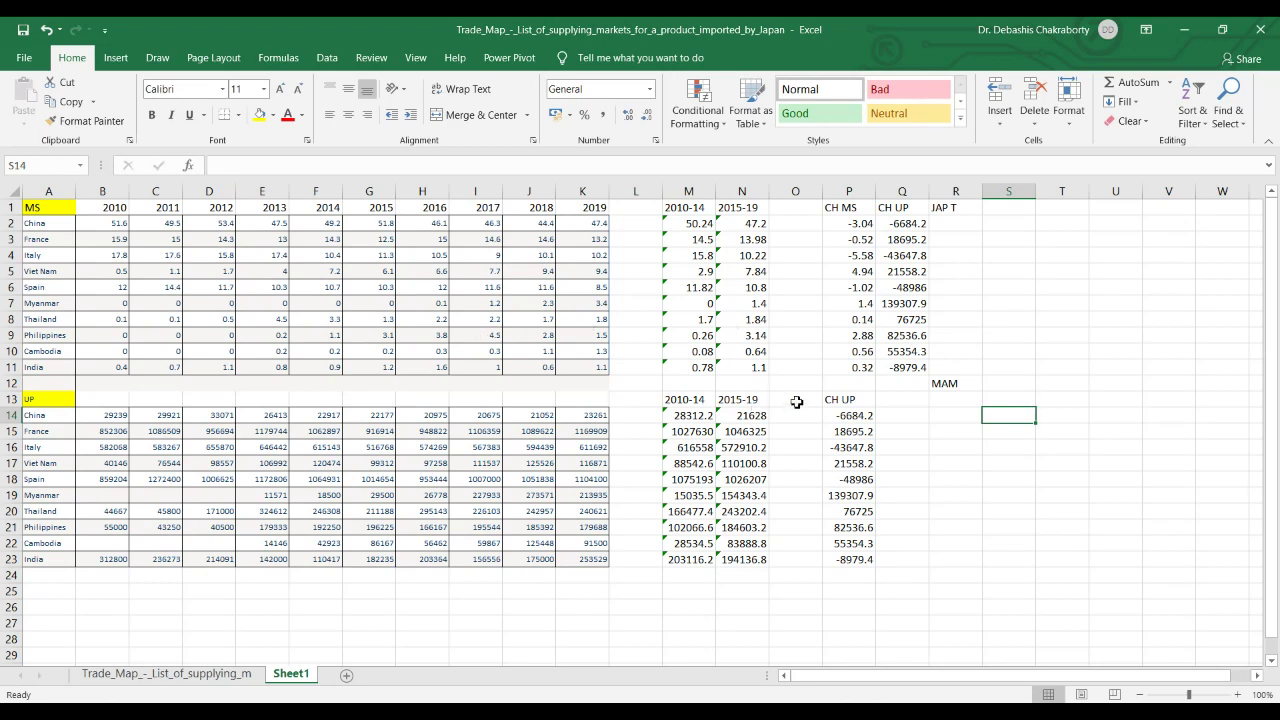
# - In the JAP T column, enter 0 for India in R11 and 3 for Cambodia in R10
pyautogui.click(956, 368)
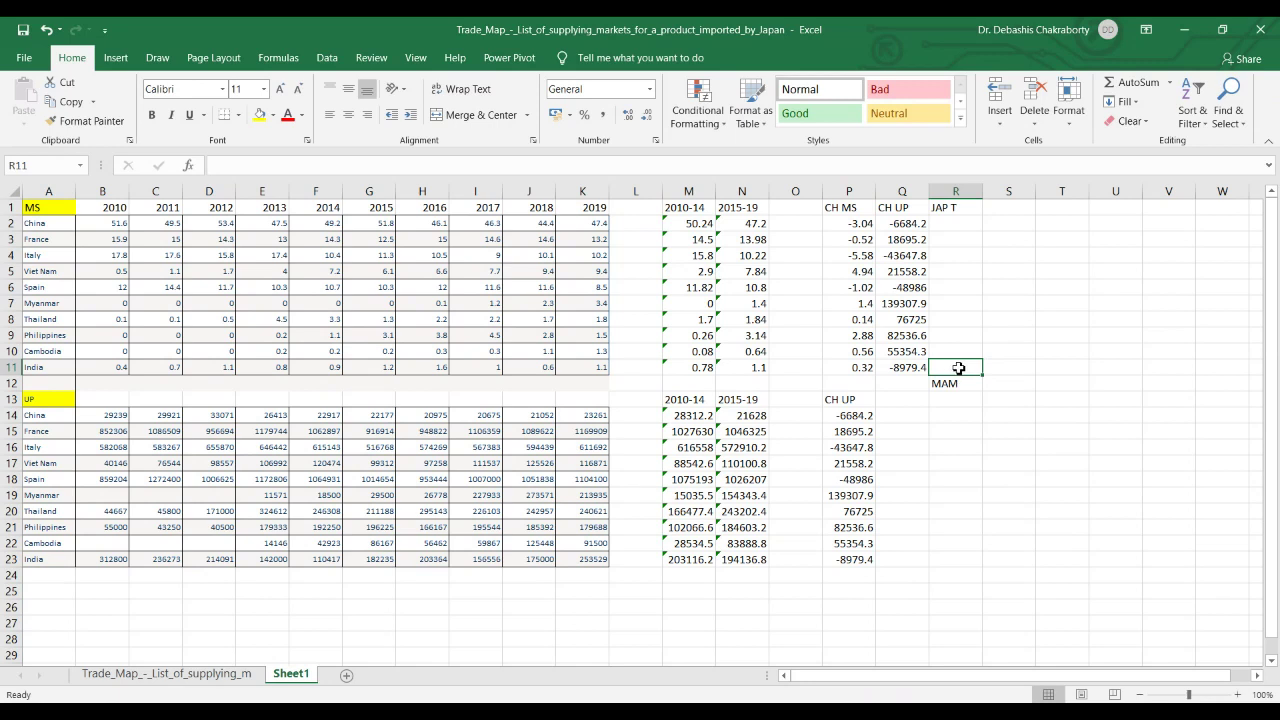
pyautogui.write('0')
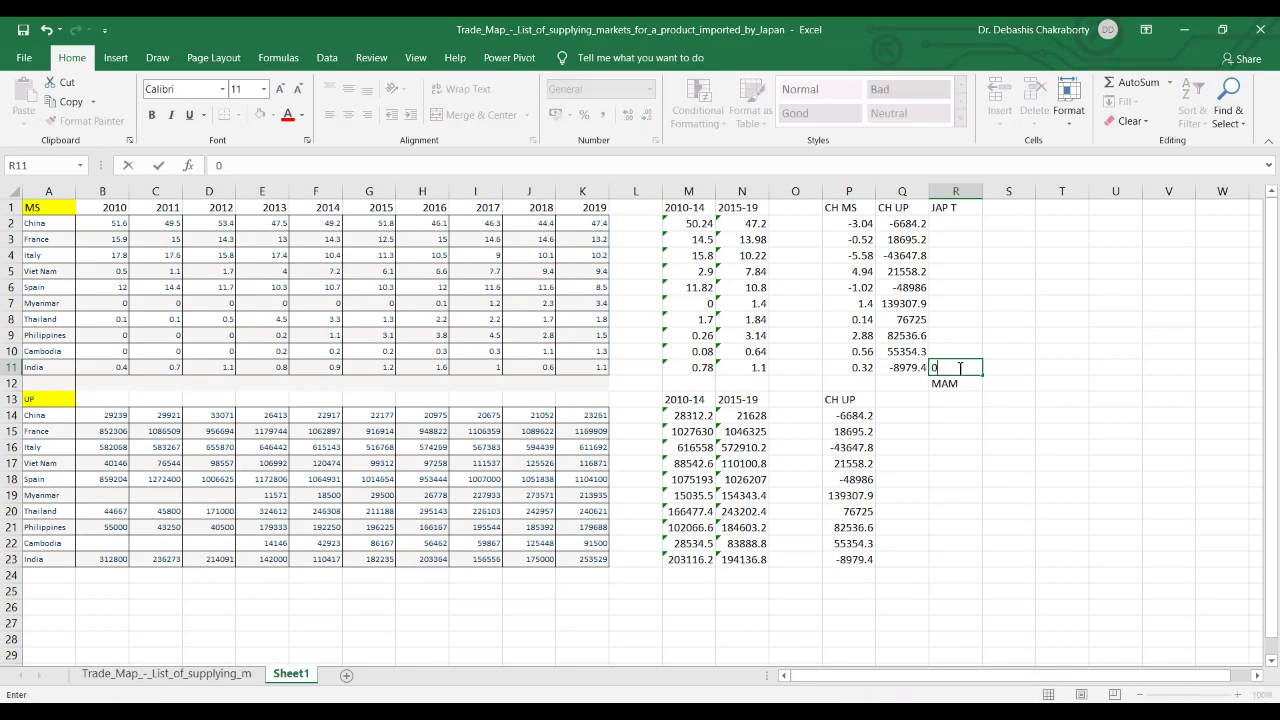
pyautogui.press('Up')
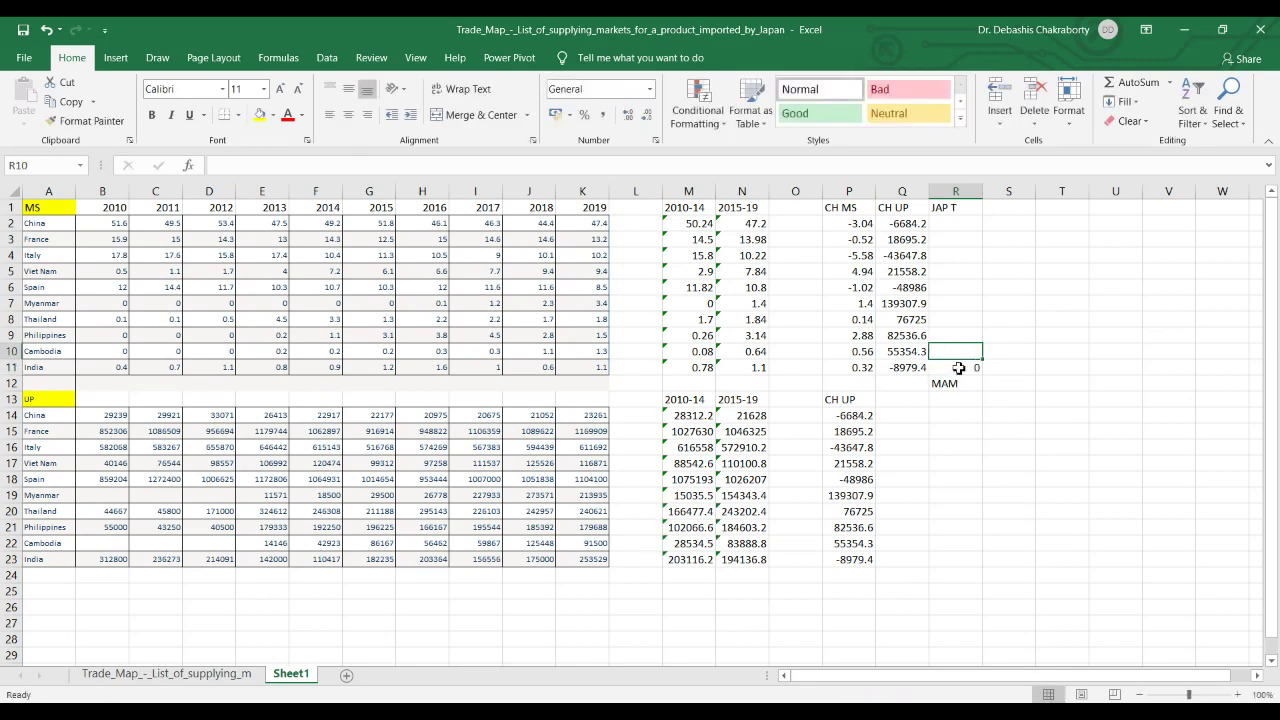
pyautogui.write('3')
# - In the JAP T column, enter 5 for China in R2 and 2 for Viet Nam in R5
pyautogui.press('Up')
pyautogui.press('Up')
pyautogui.press('Up')
pyautogui.press('Up')
pyautogui.press('Up')
pyautogui.press('Up')
pyautogui.press('Up')
pyautogui.press('Up')
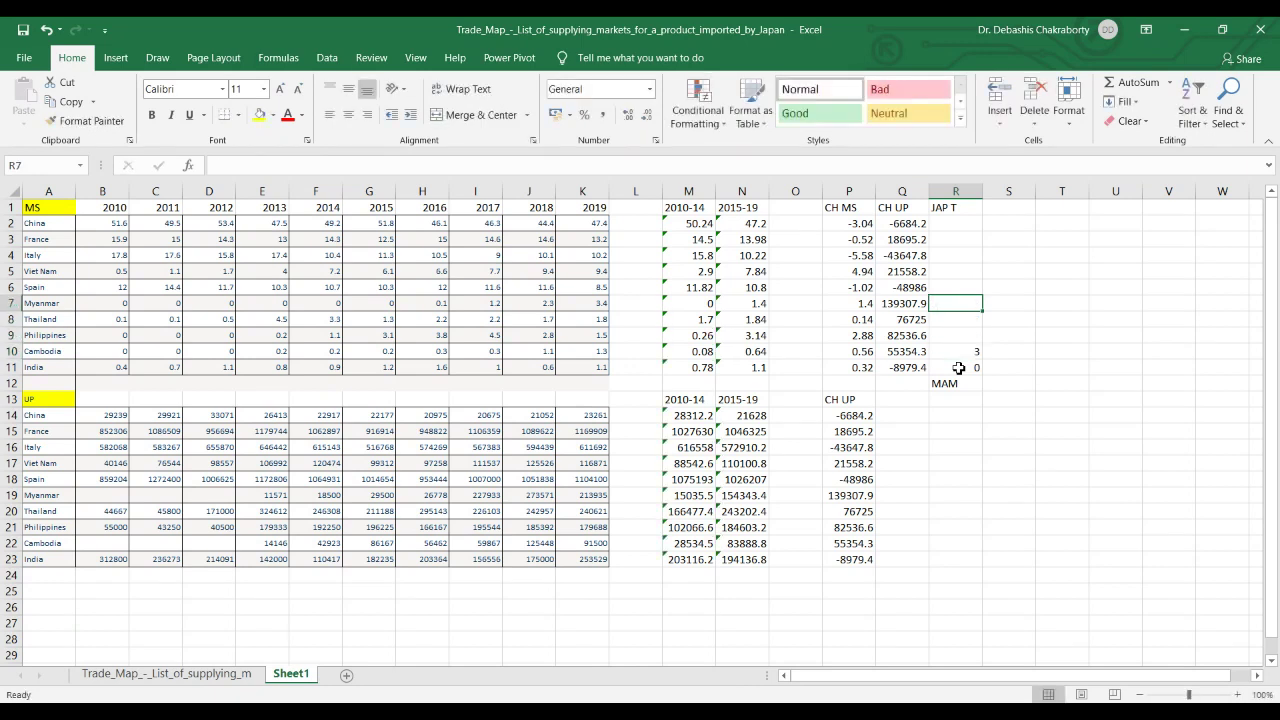
pyautogui.write('5')
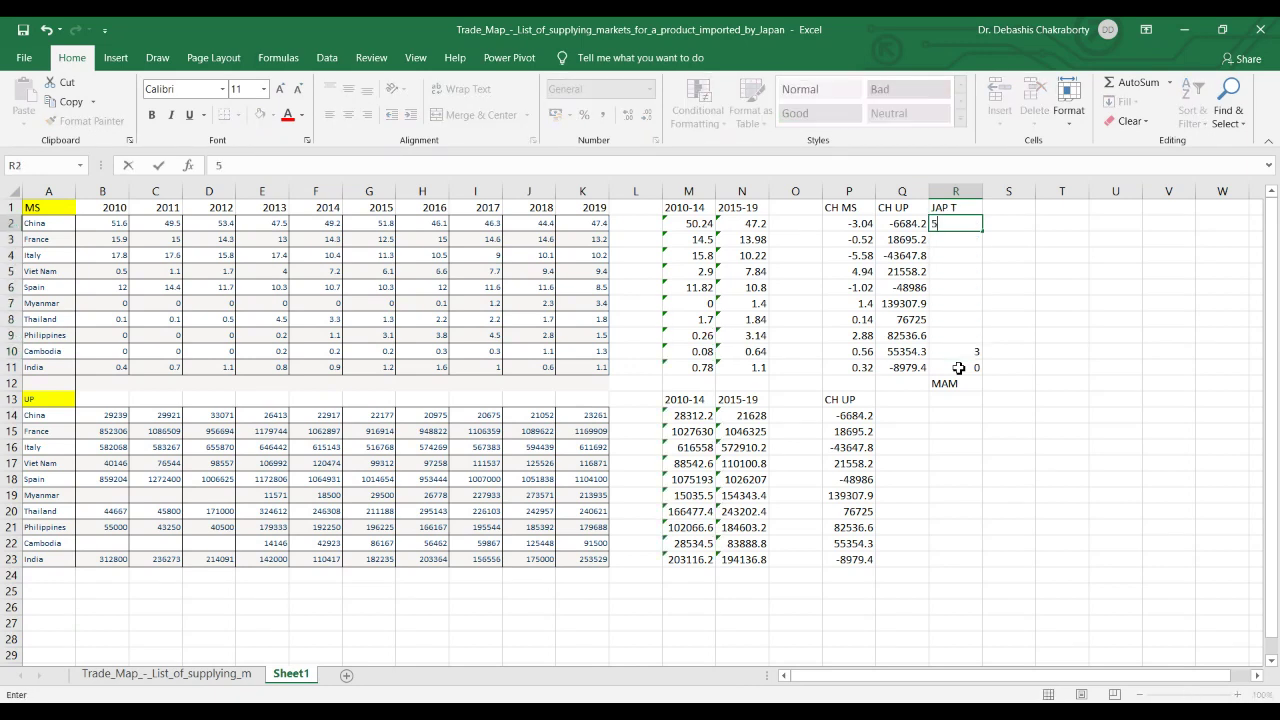
pyautogui.press('Return')
pyautogui.press('Down')
pyautogui.press('Down')
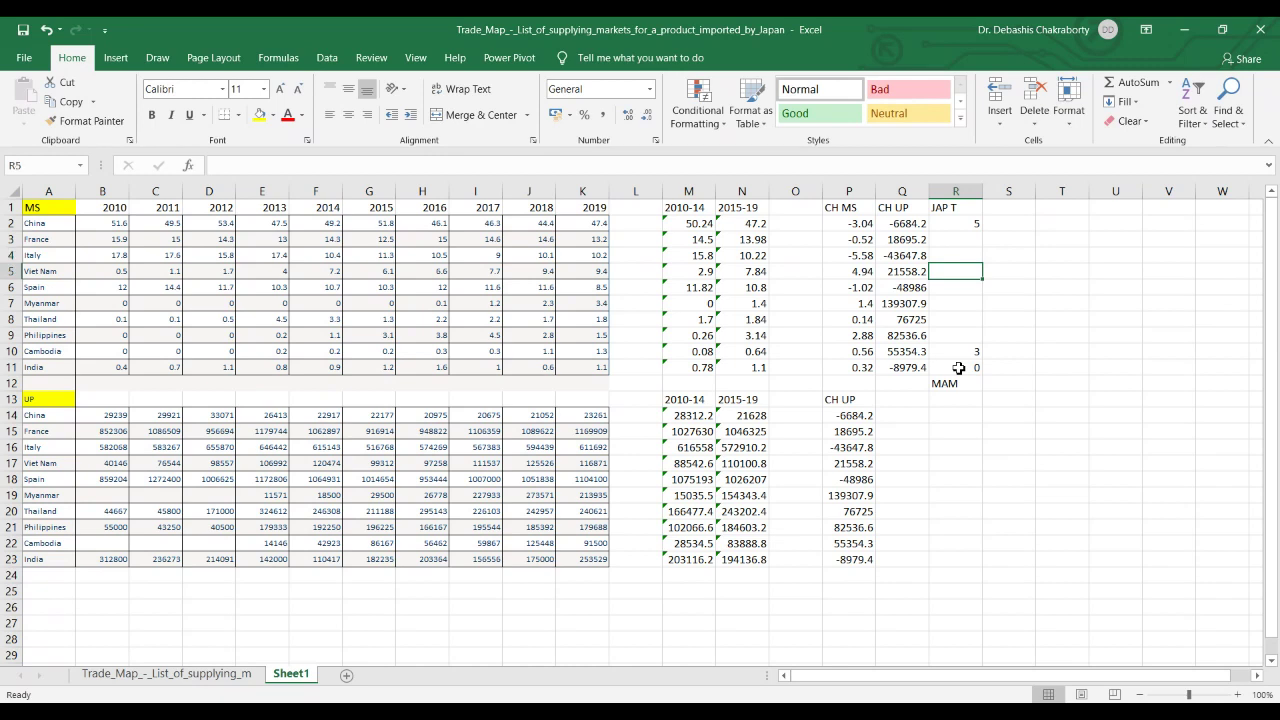
pyautogui.write('2')
pyautogui.press('Return')
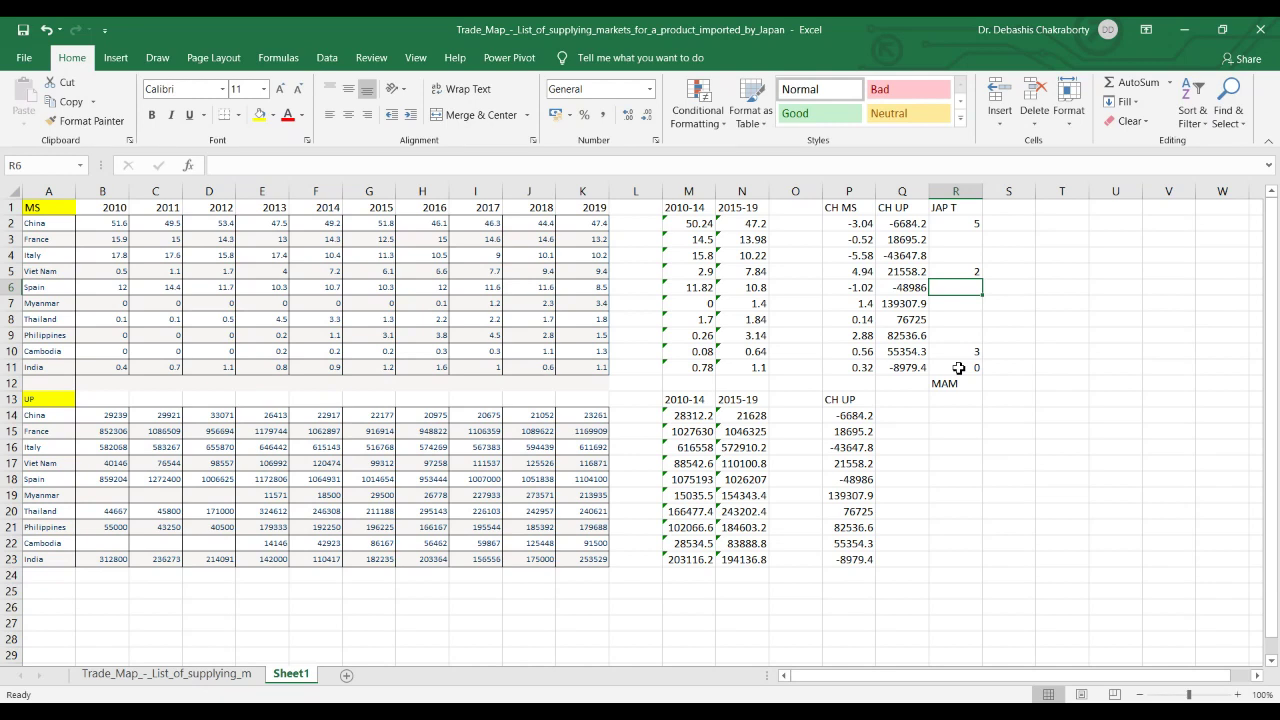
# - Enter the heading MEIS in S1, next to the JAP T column
pyautogui.press('Up')
pyautogui.press('Up')
pyautogui.press('Up')
pyautogui.press('Up')
pyautogui.press('Up')
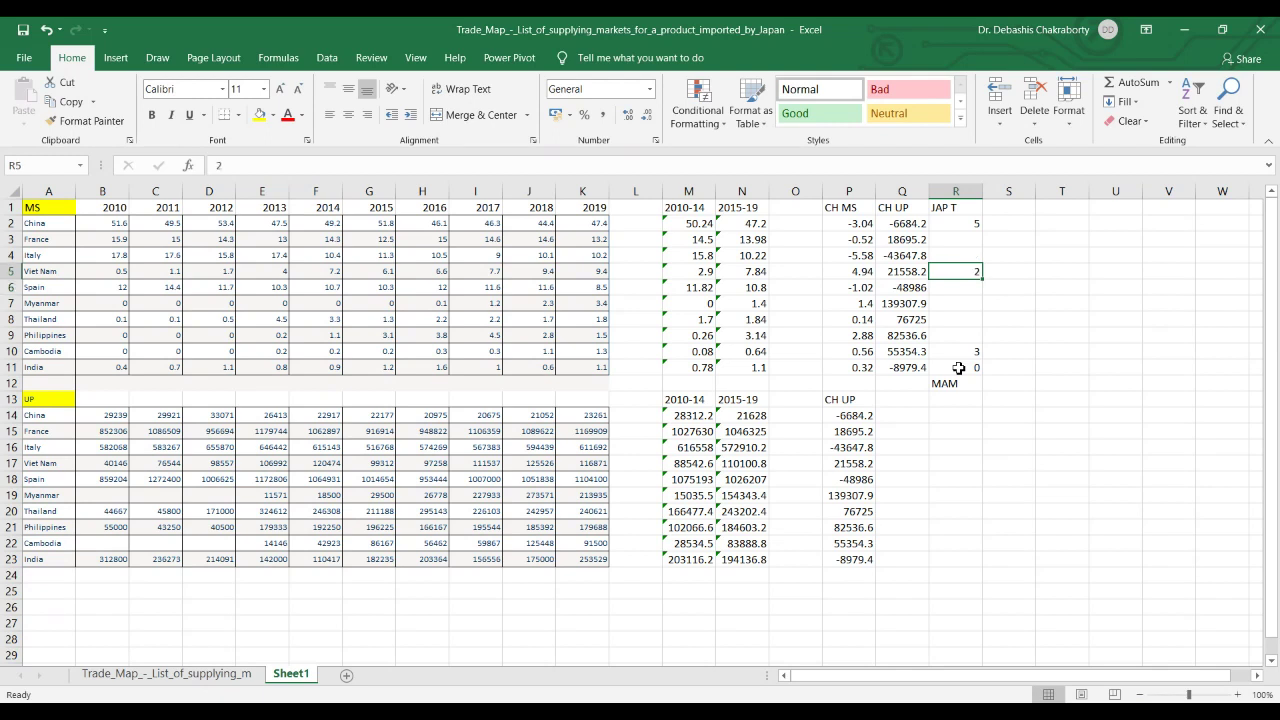
pyautogui.press('Right')
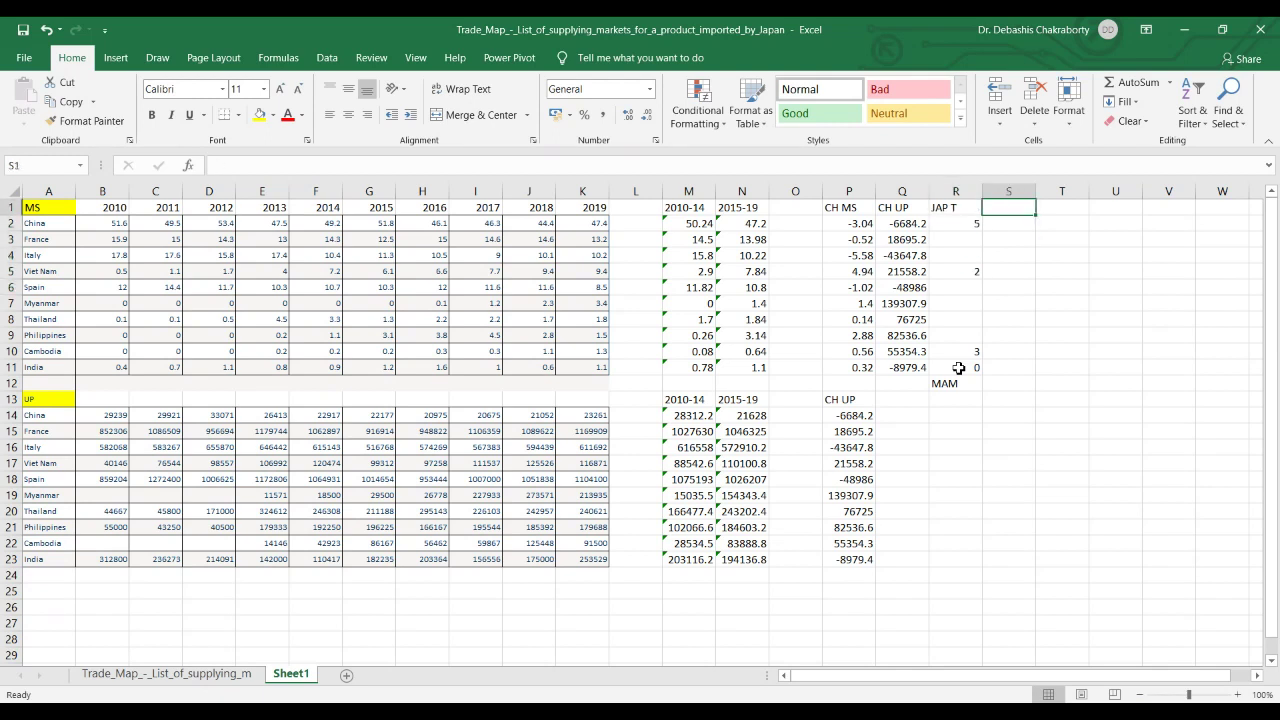
pyautogui.write('MEIS')
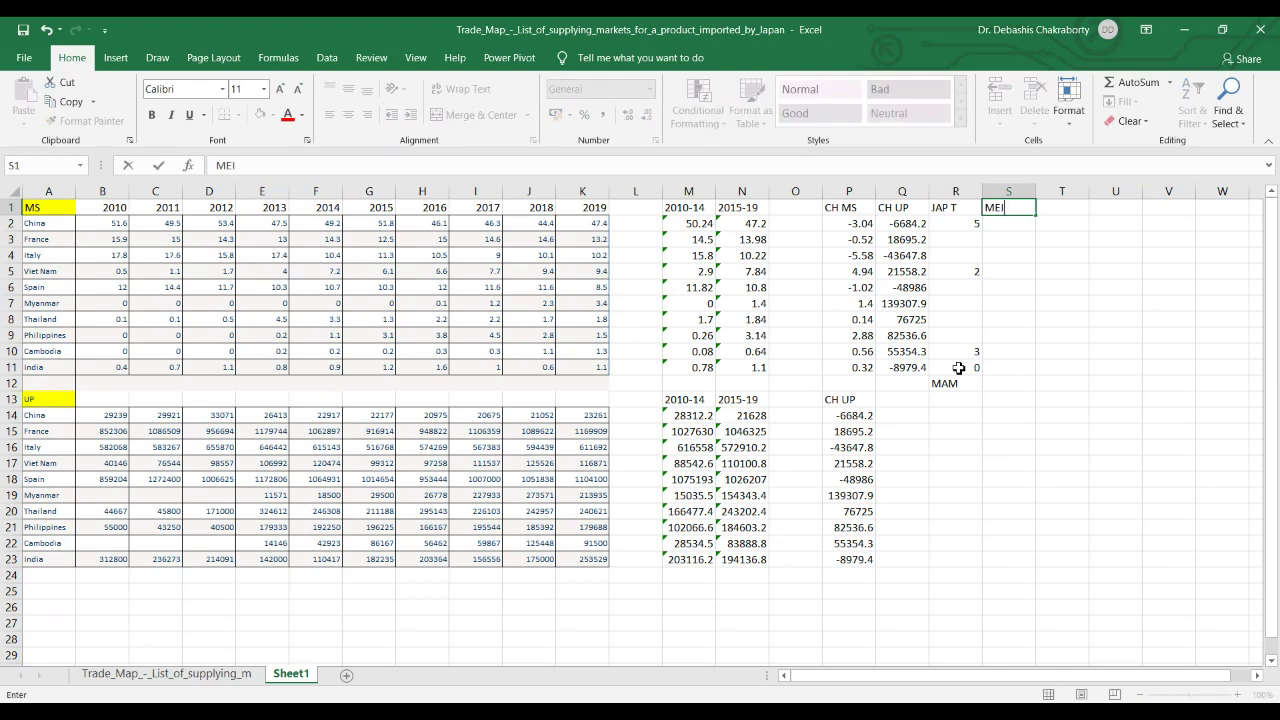
# - In the MEIS column, enter 5 for India in S11
pyautogui.press('Down')
pyautogui.press('Down')
pyautogui.press('Down')
pyautogui.press('Down')
pyautogui.press('Down')
pyautogui.press('Down')
pyautogui.press('Down')
pyautogui.press('Down')
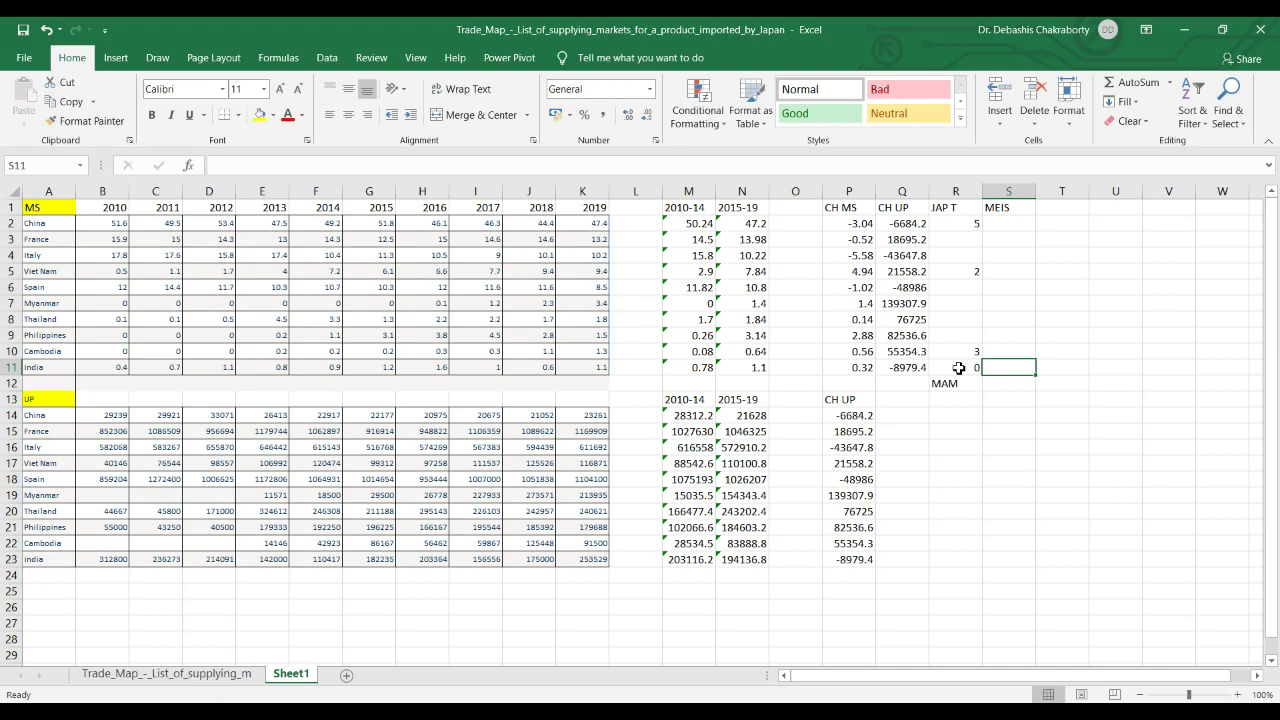
pyautogui.write('5')
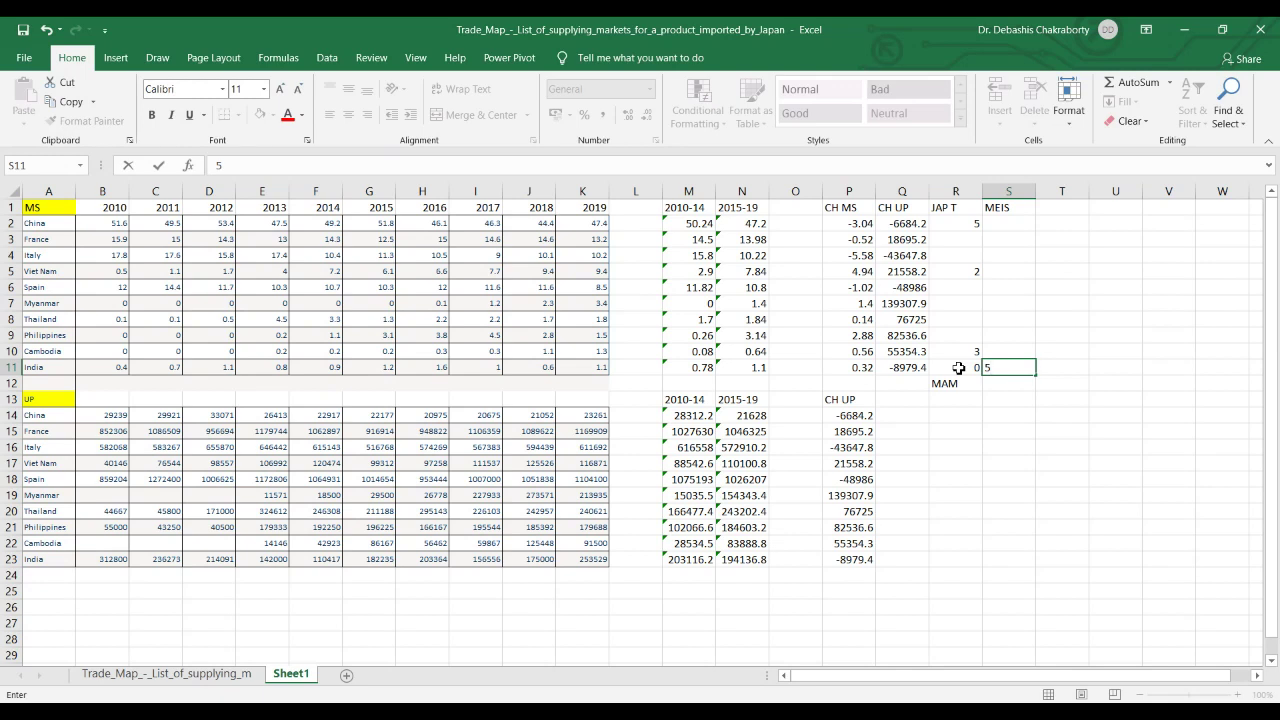
pyautogui.press('Tab')
# - Enter the heading RTA in T1, next to the MEIS column
pyautogui.press('Up')
pyautogui.press('Up')
pyautogui.press('Up')
pyautogui.press('Up')
pyautogui.press('Up')
pyautogui.press('Up')
pyautogui.press('Up')
pyautogui.press('Up')
pyautogui.press('Up')
pyautogui.press('Up')
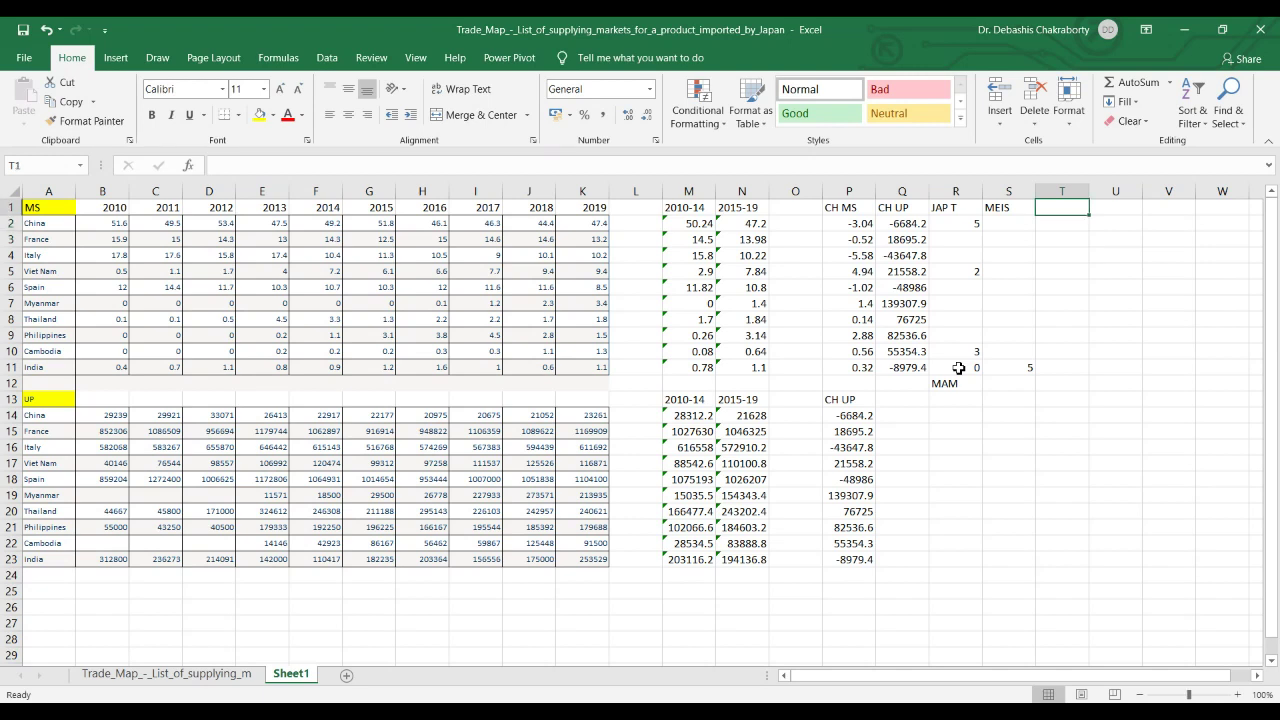
pyautogui.write('RTA')
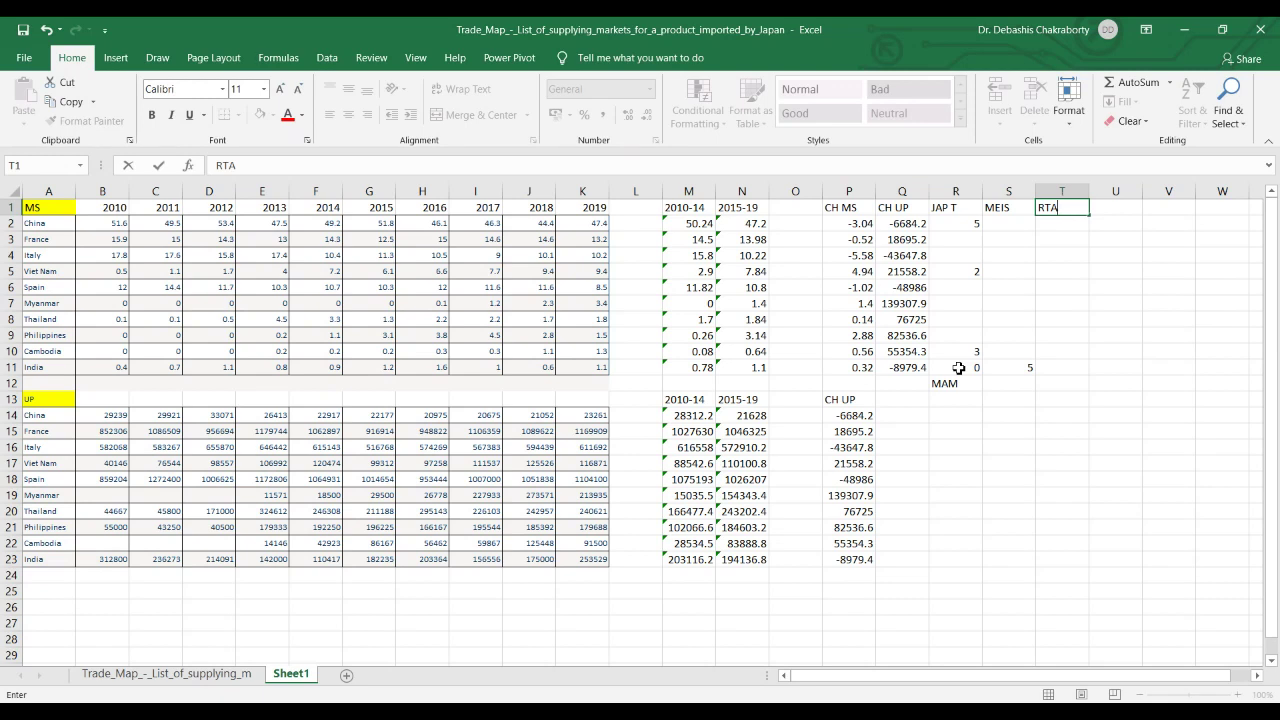
# - In the RTA column, enter YES for India in T11
pyautogui.press('Down')
pyautogui.press('Down')
pyautogui.press('Down')
pyautogui.press('Down')
pyautogui.press('Down')
pyautogui.press('Down')
pyautogui.press('Down')
pyautogui.press('Down')
pyautogui.press('Down')
pyautogui.press('Down')
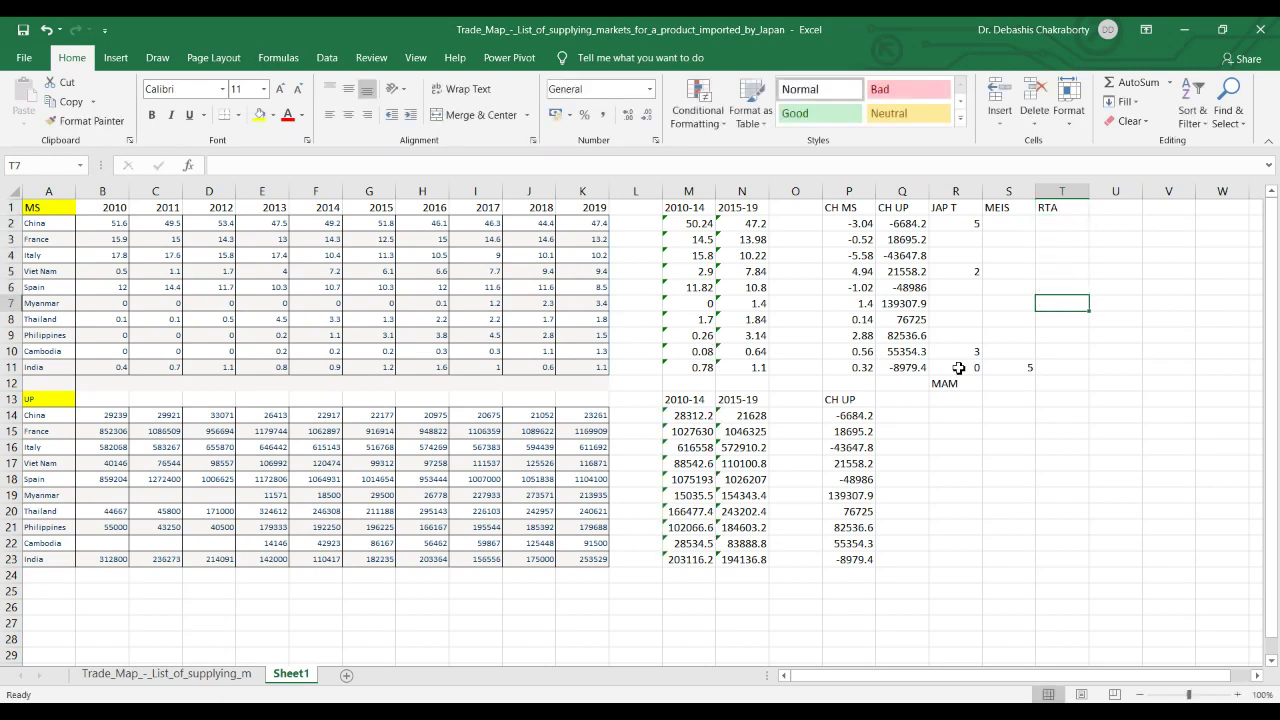
pyautogui.write('YES')
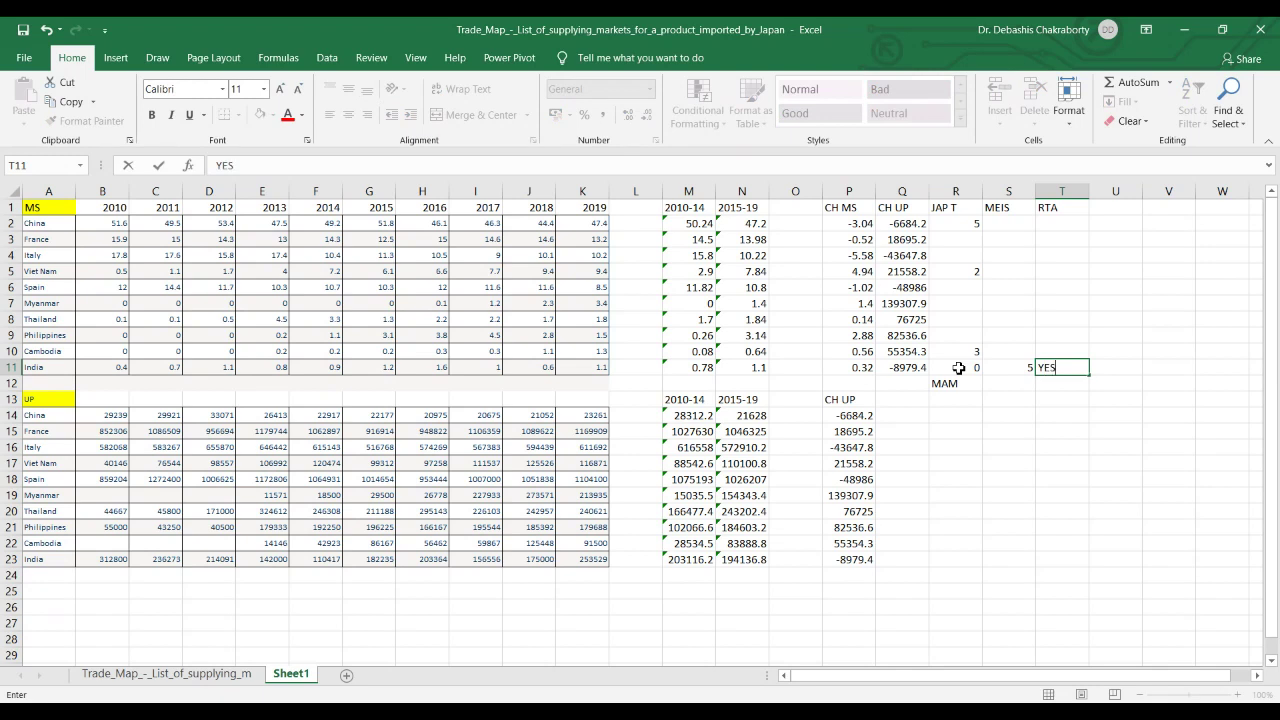
# - In the RTA column, enter YES for China in T2 and NO for France in T3
pyautogui.press('Up')
pyautogui.press('Up')
pyautogui.press('Up')
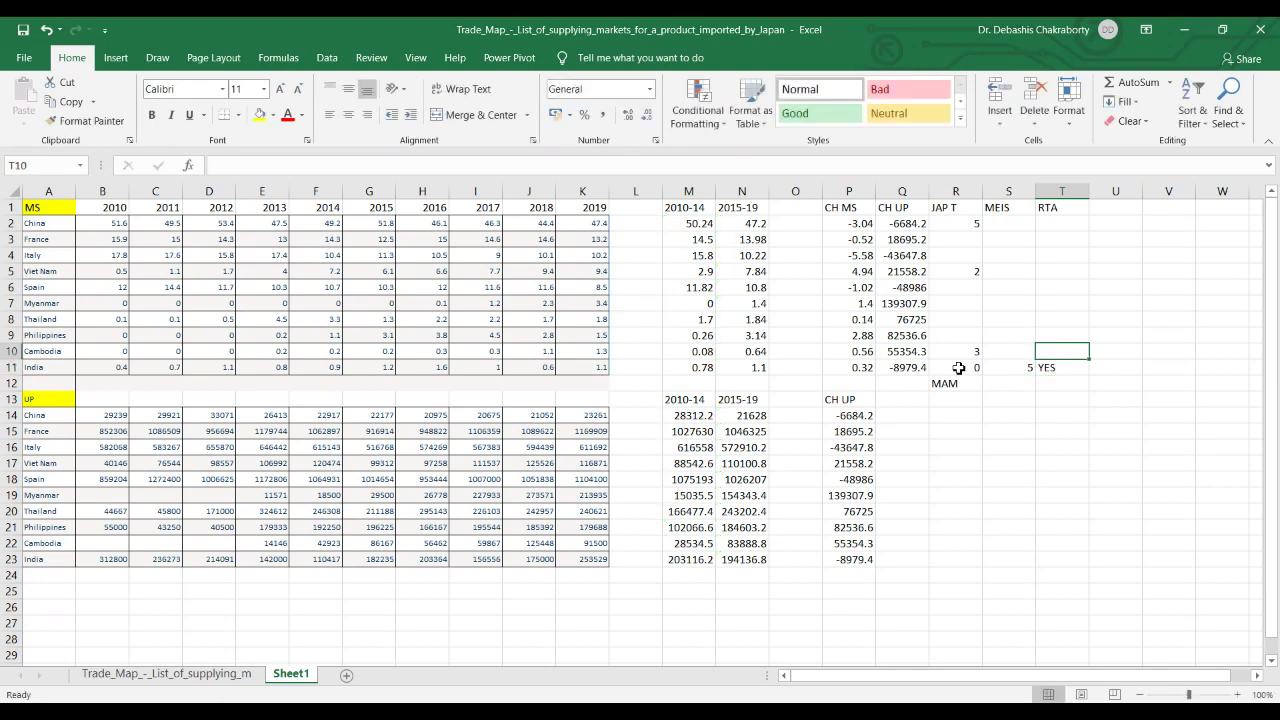
pyautogui.press('Up')
pyautogui.press('Up')
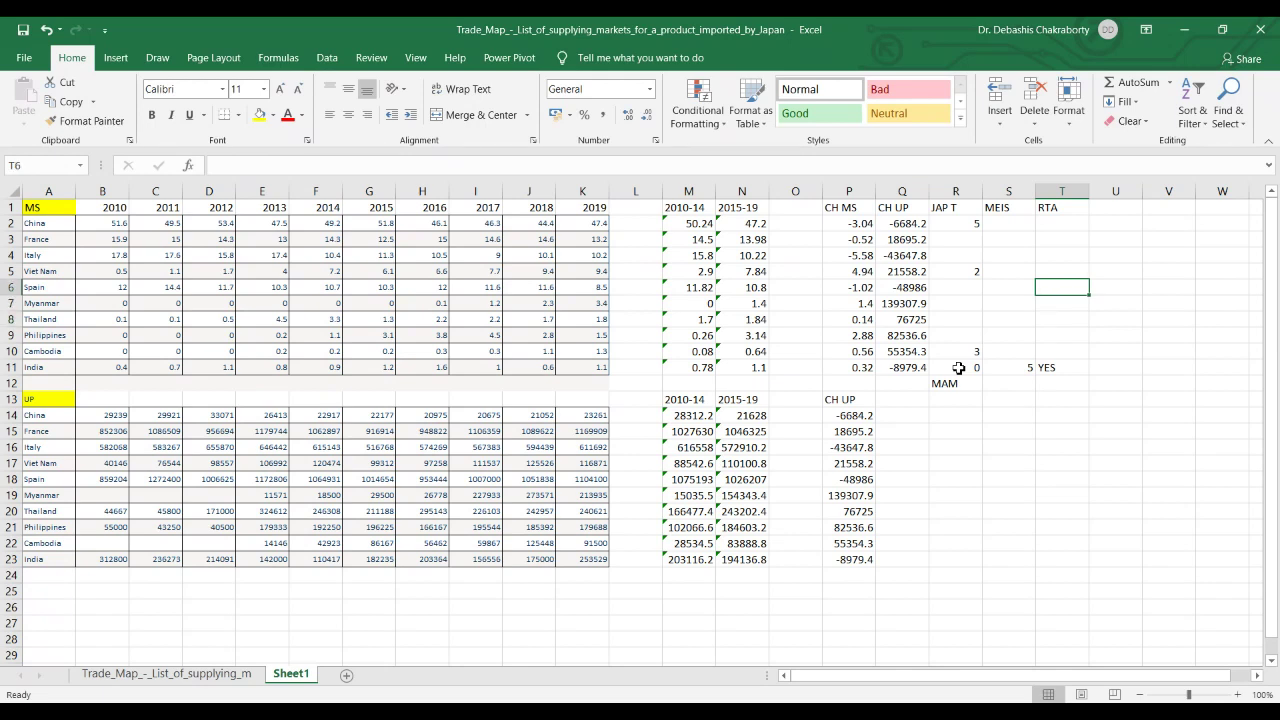
pyautogui.press('Up')
pyautogui.press('Up')
pyautogui.press('Up')
pyautogui.press('Up')
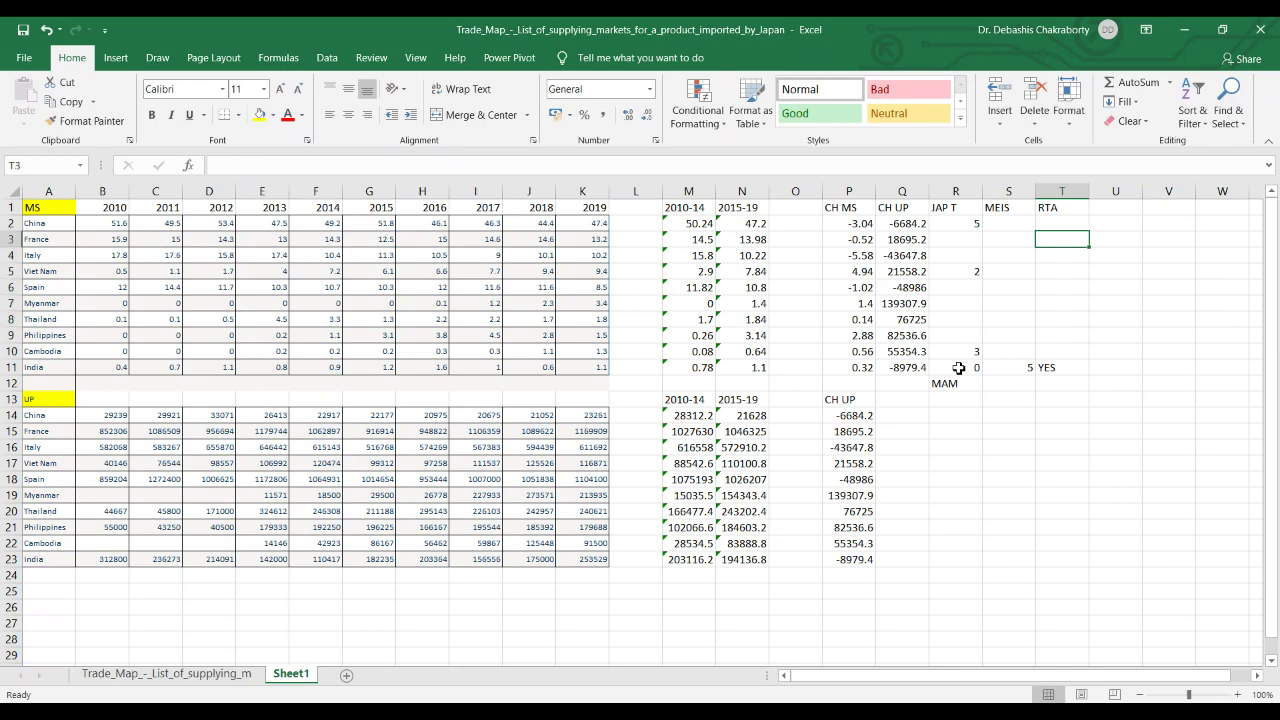
pyautogui.write('YES')
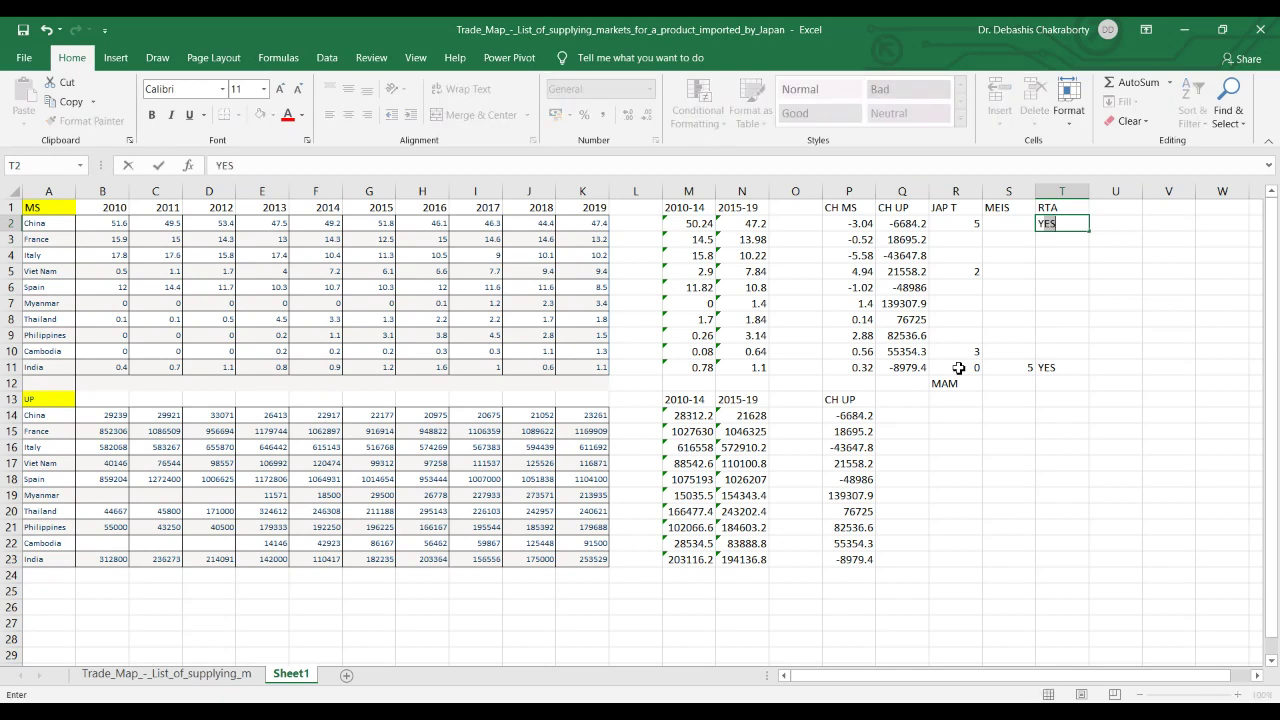
pyautogui.press('Return')
pyautogui.write('N')
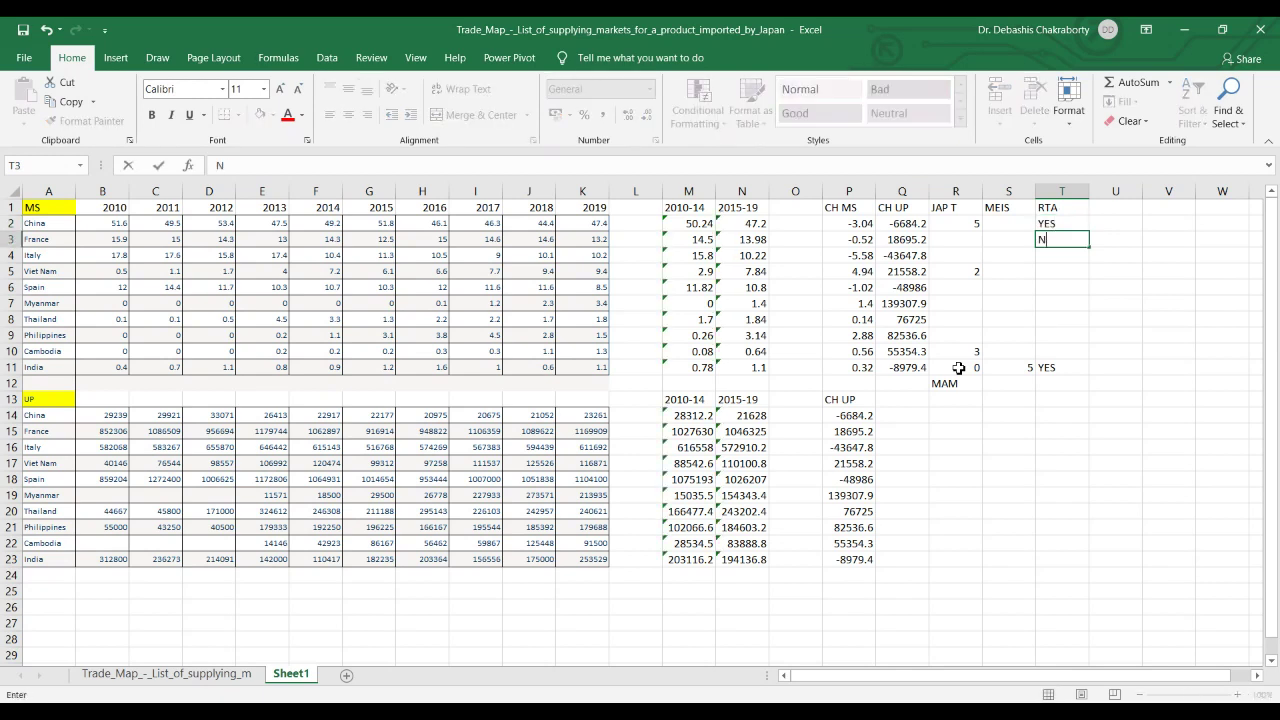
pyautogui.write('O')
# - Enter the label ITP in S12 beside MAM and select both labels, R12:S12
pyautogui.click(1008, 389)
pyautogui.write('IT')
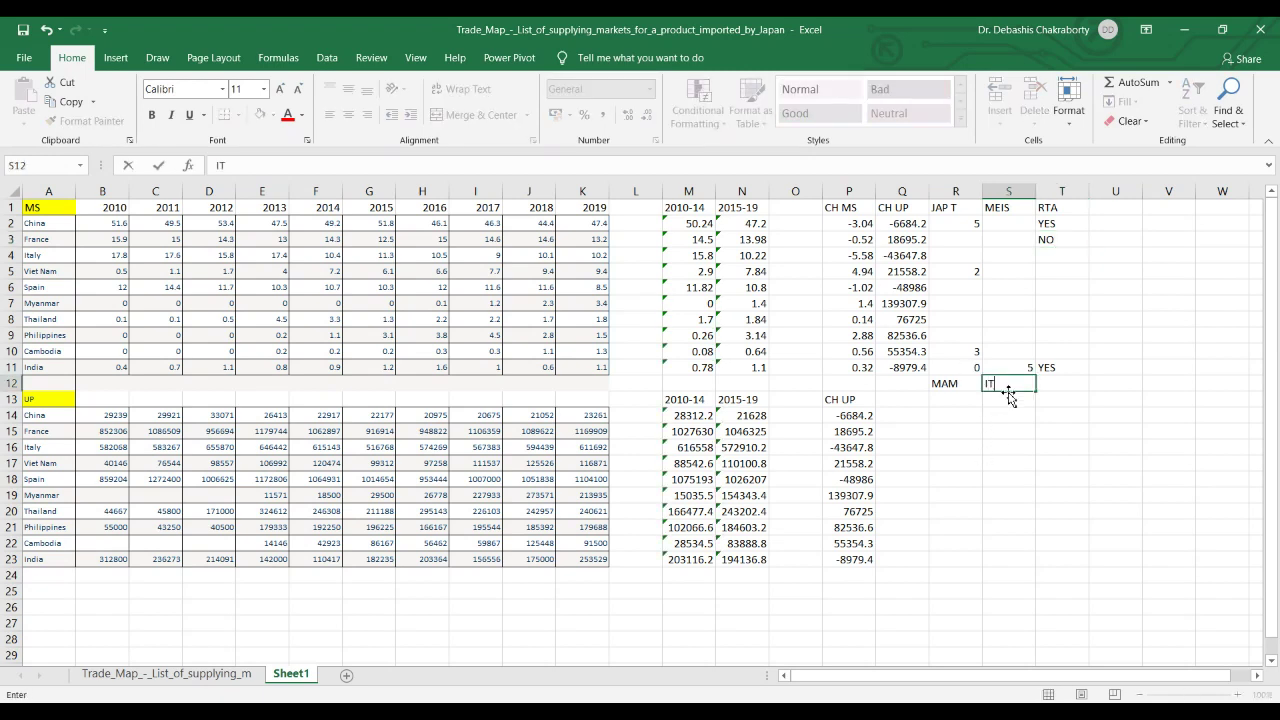
pyautogui.write('P')
pyautogui.click(1026, 462)
pyautogui.moveTo(957, 386); pyautogui.dragTo(1008, 384)
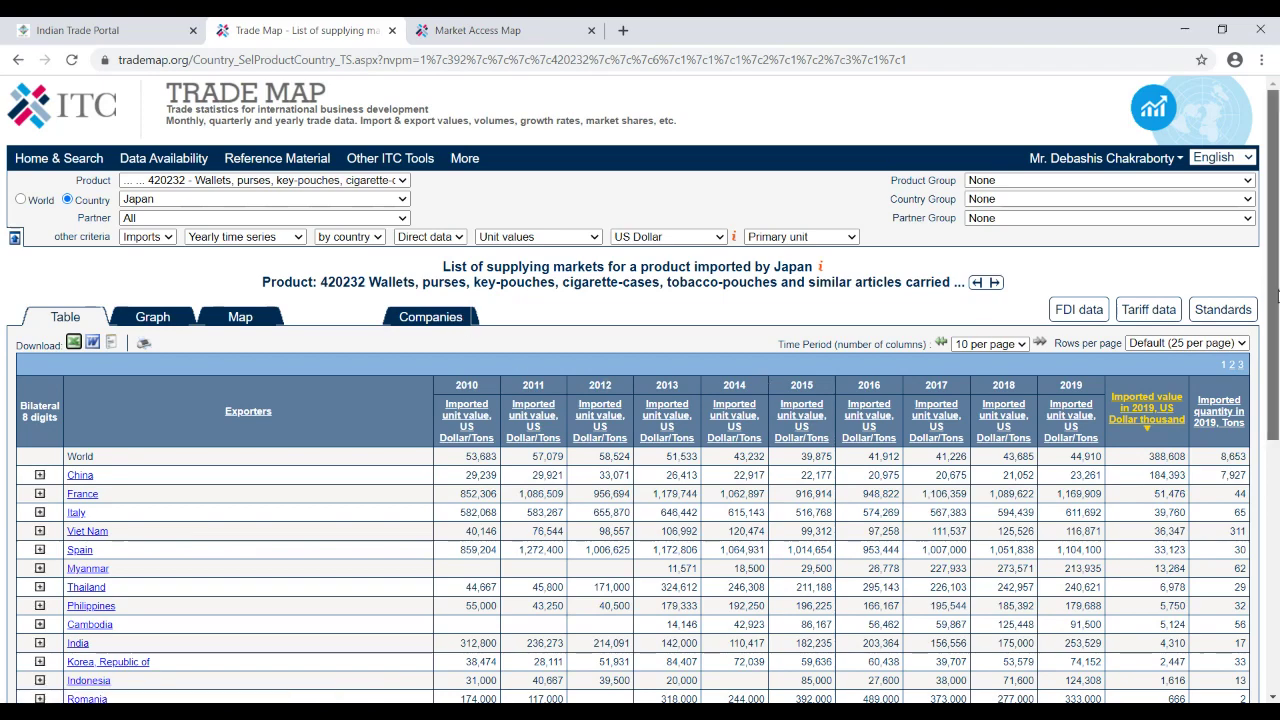
# - Switch to Trade Map and examine the data sources noted beneath the table of Japan's suppliers of product 420232
pyautogui.moveTo(1277, 296); pyautogui.dragTo(1277, 546)
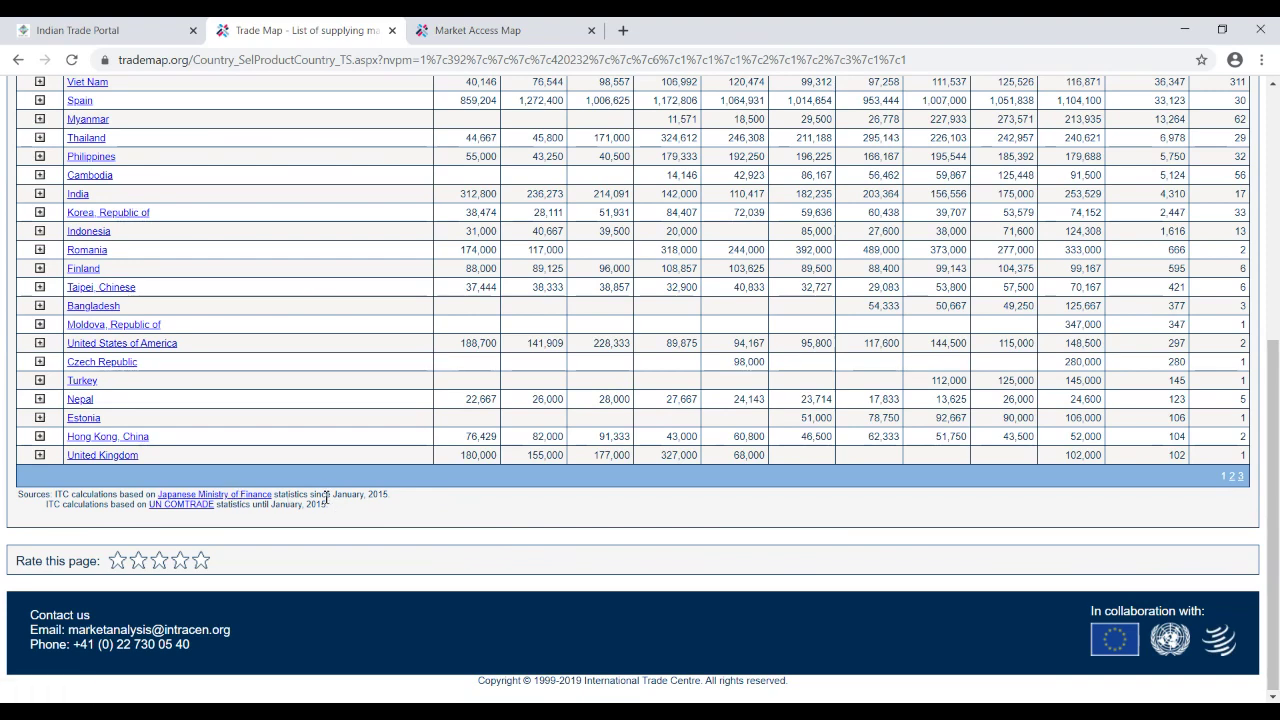
pyautogui.moveTo(325, 497); pyautogui.dragTo(144, 497)
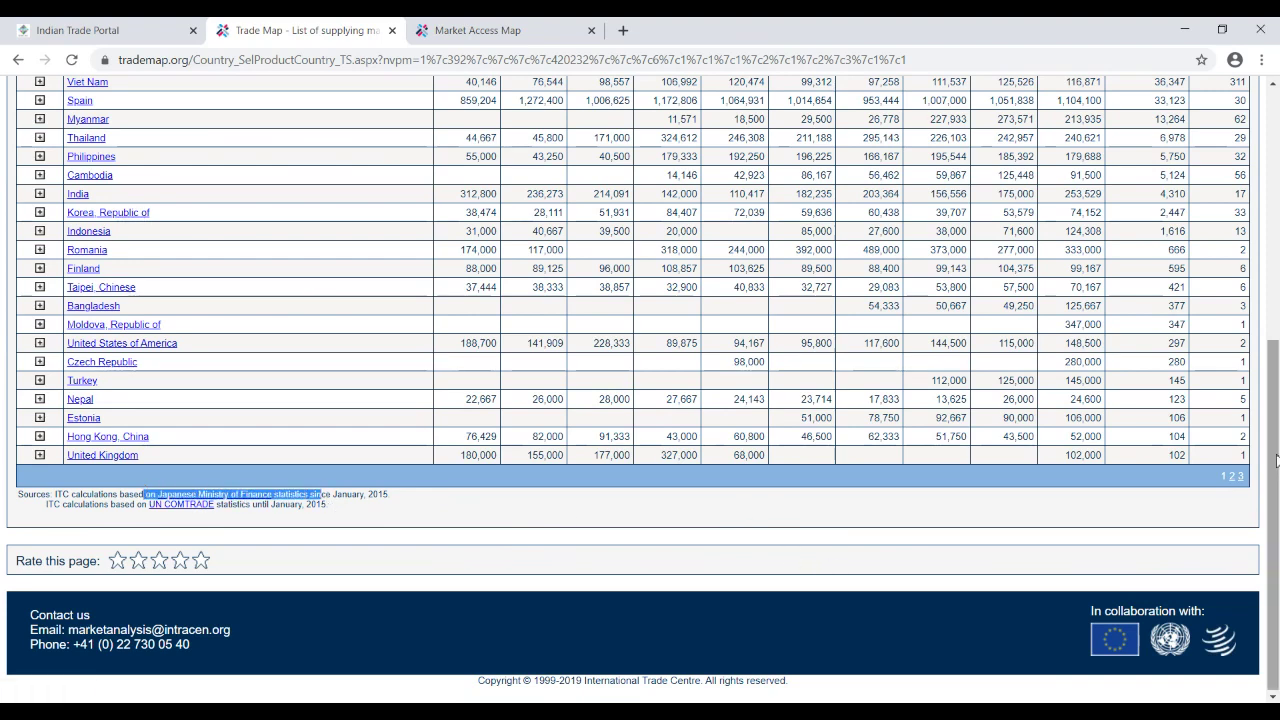
pyautogui.scroll(1, 1268, 352)
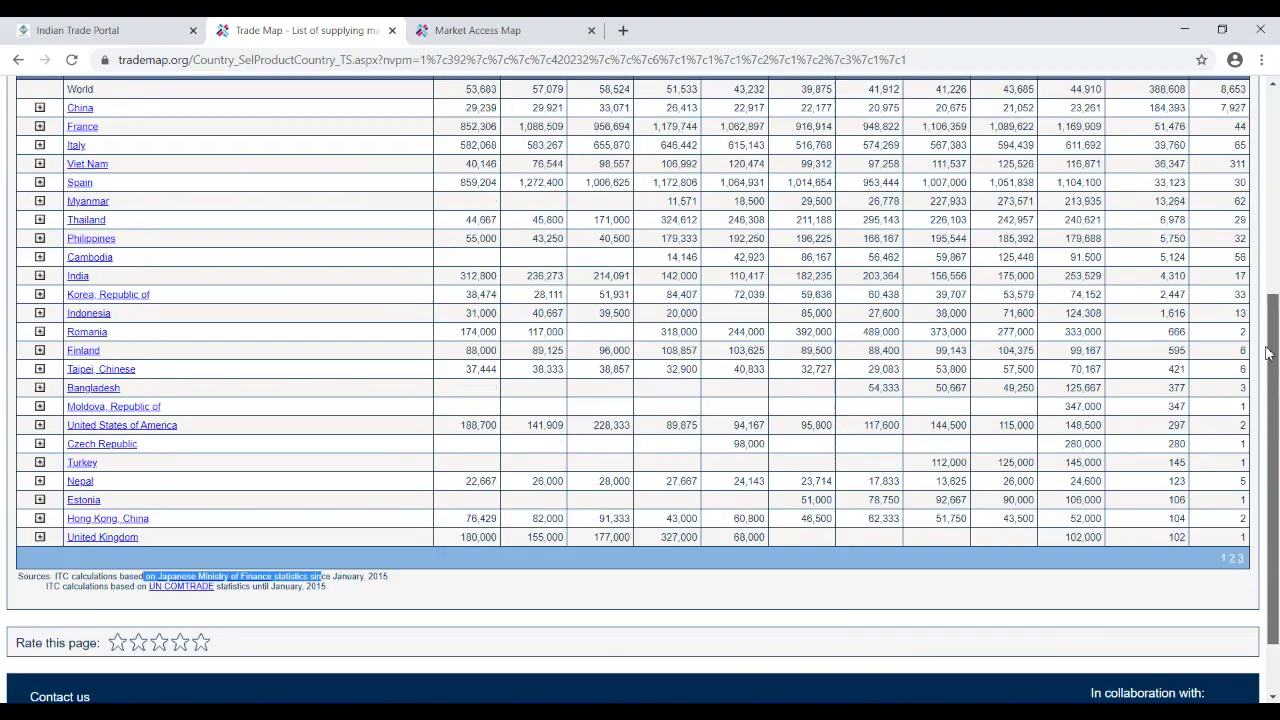
pyautogui.scroll(7, 1268, 352)
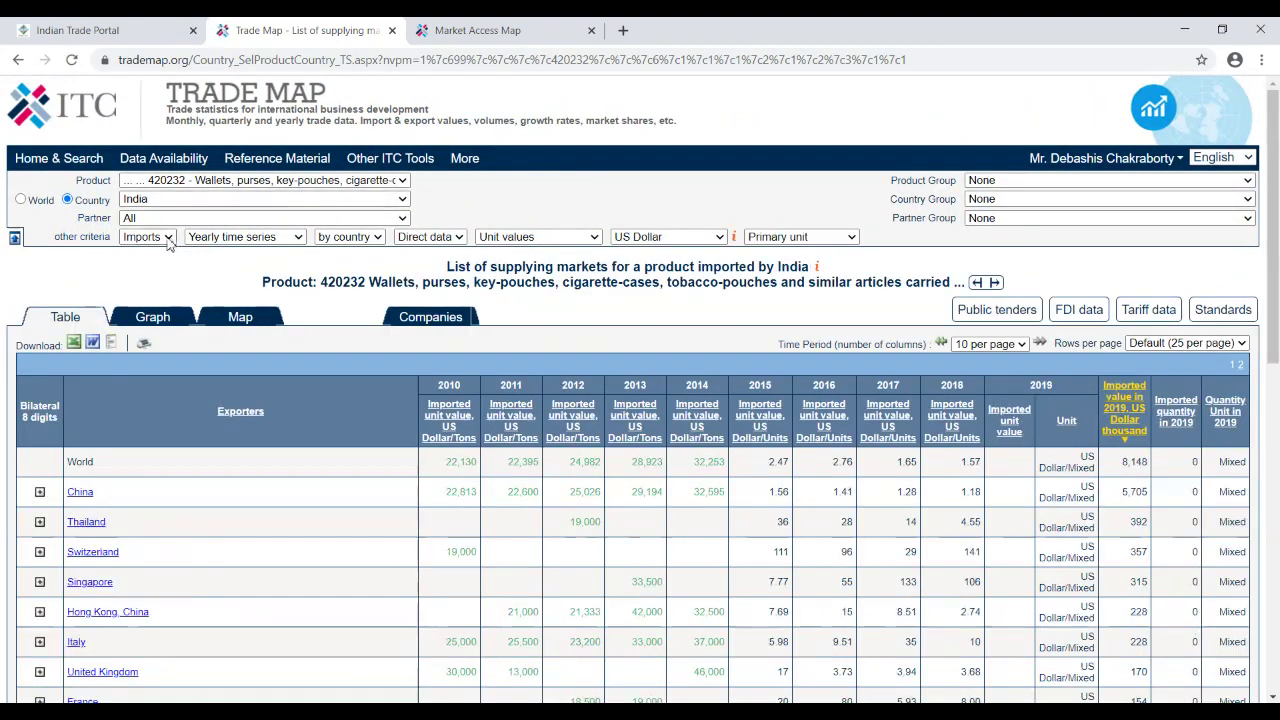
# - Change the India table for product 420232 to Exports and show Values as the indicator
pyautogui.click(170, 240)
pyautogui.click(162, 258)
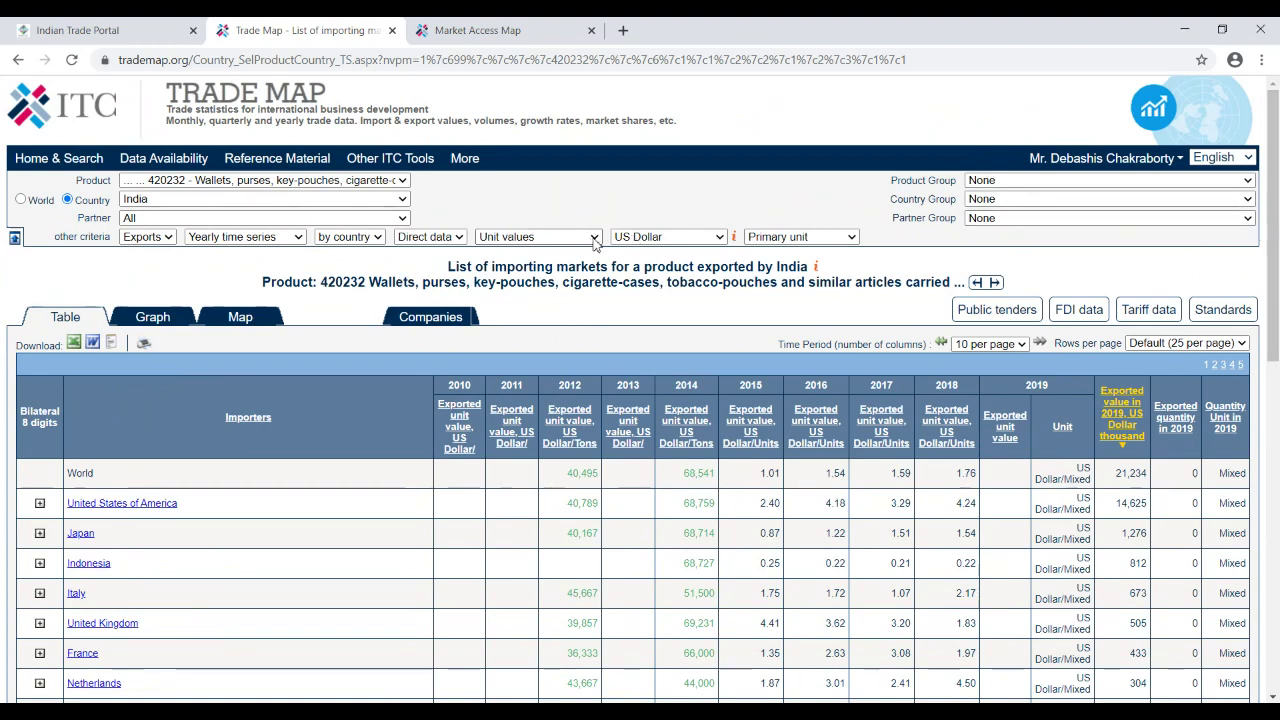
pyautogui.click(540, 260)
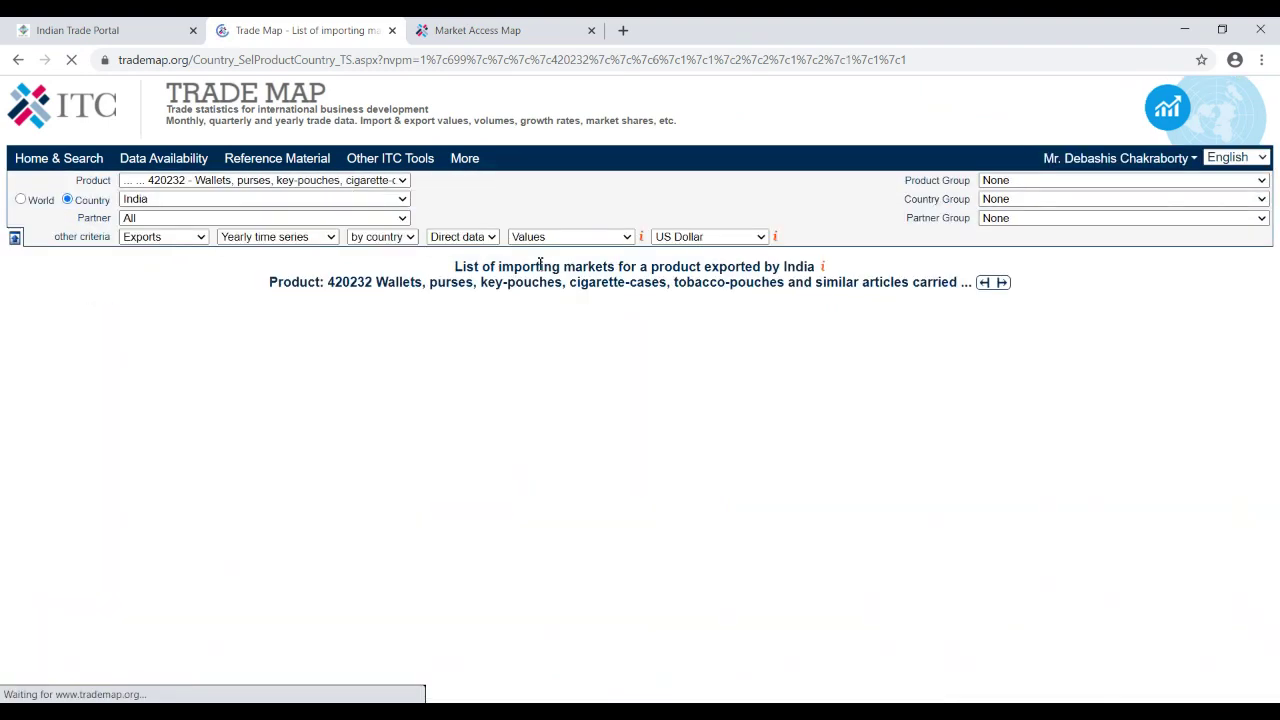
# - Examine the data sources noted beneath the table of markets importing product 420232 from India
pyautogui.scroll(-10, 183, 530)
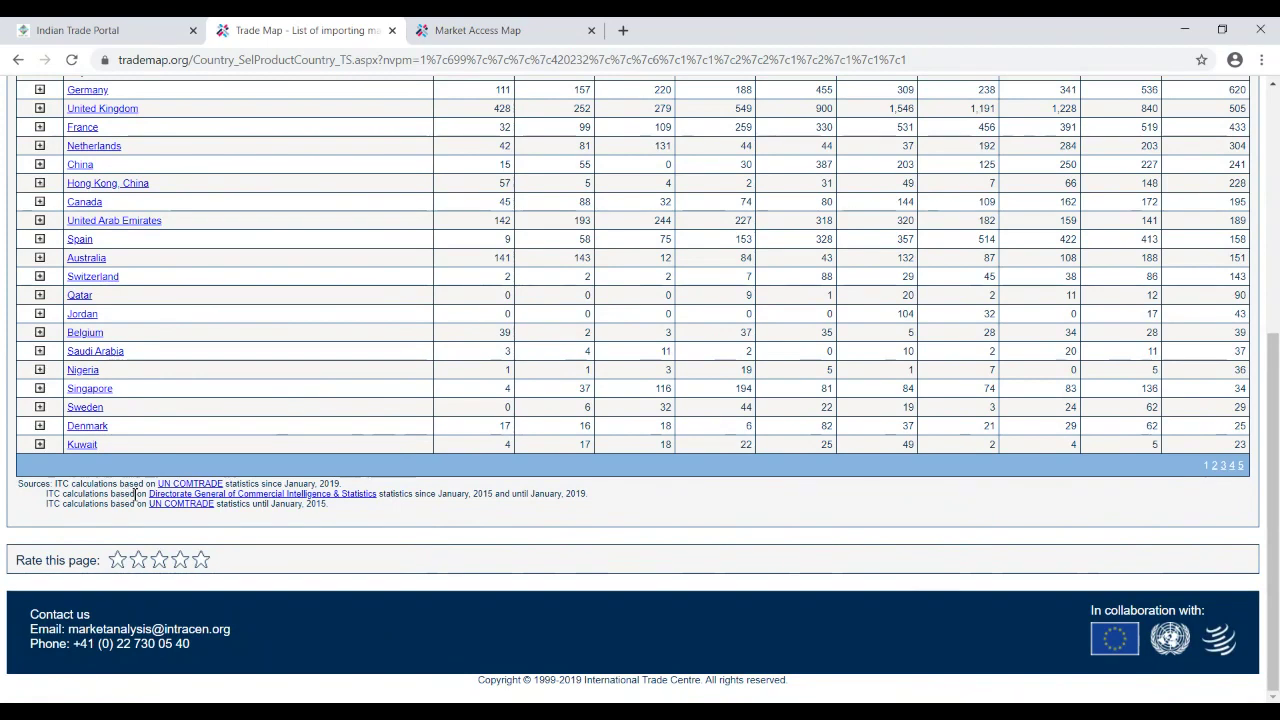
pyautogui.moveTo(135, 493); pyautogui.dragTo(413, 496)
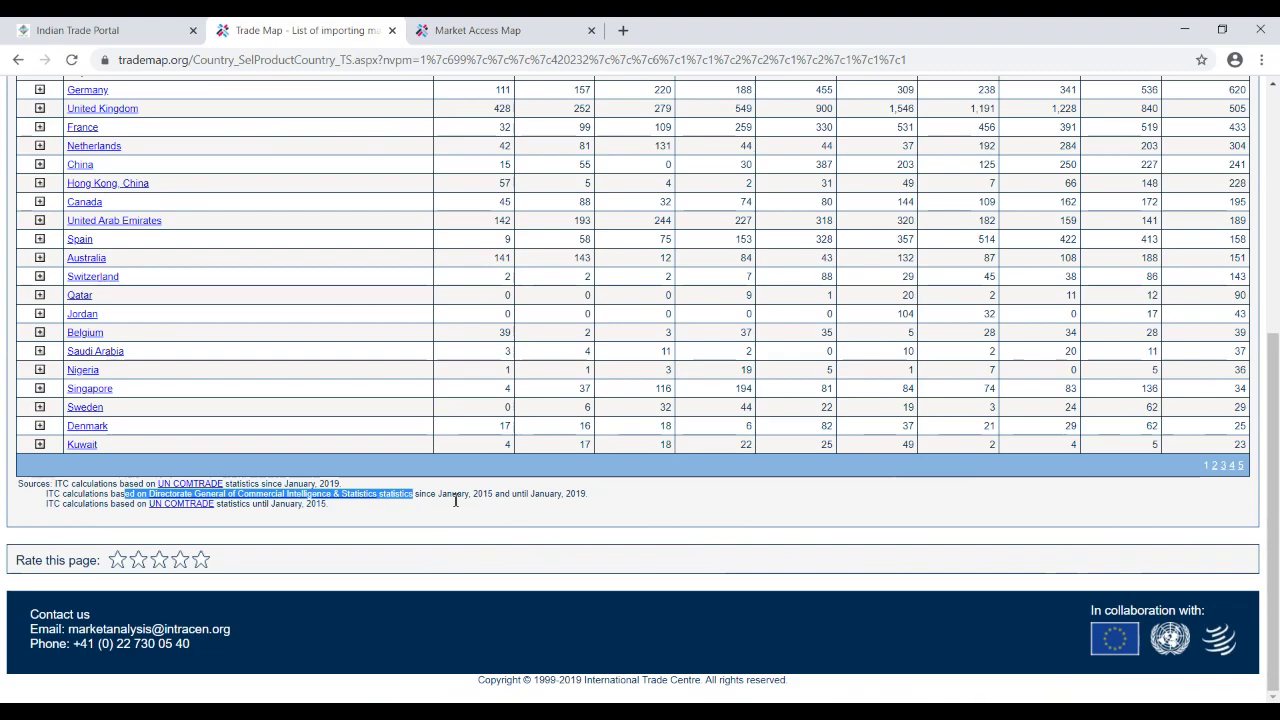
pyautogui.moveTo(1276, 503); pyautogui.dragTo(1276, 318)
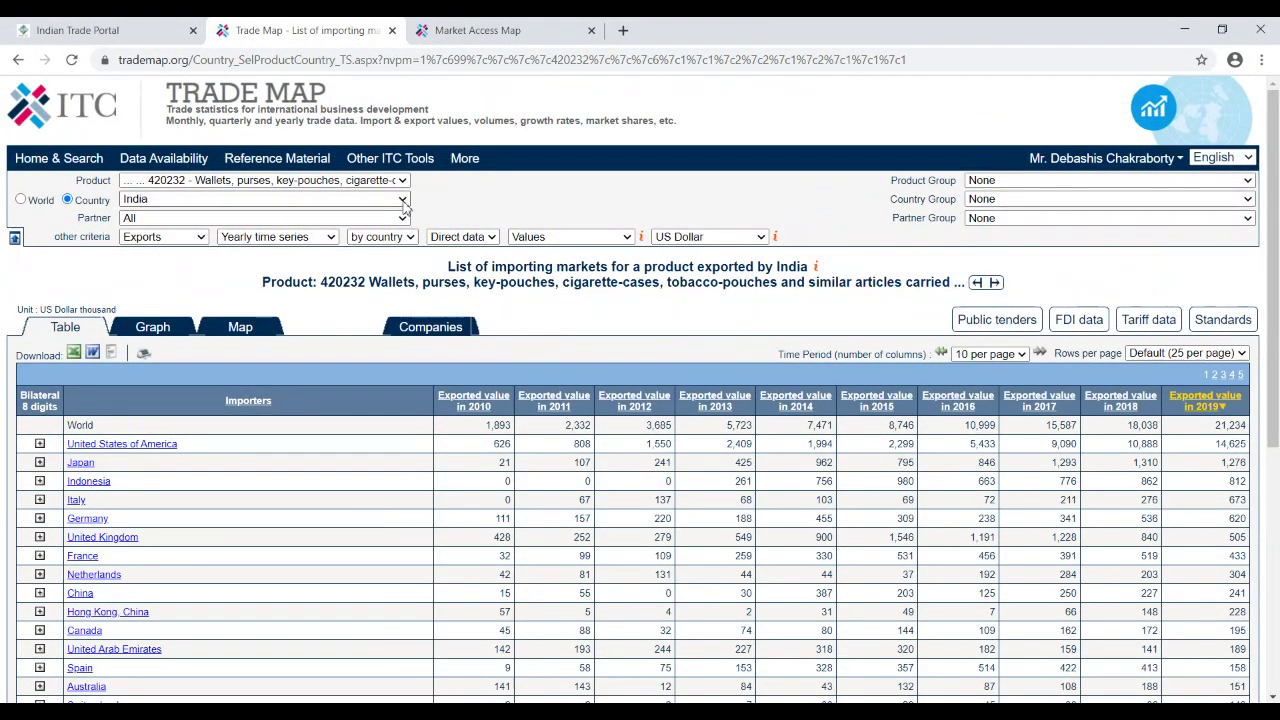
# - Set the country to United States of America and show its Imports of product 420232
pyautogui.press('j')
pyautogui.press('a')
pyautogui.press('u')
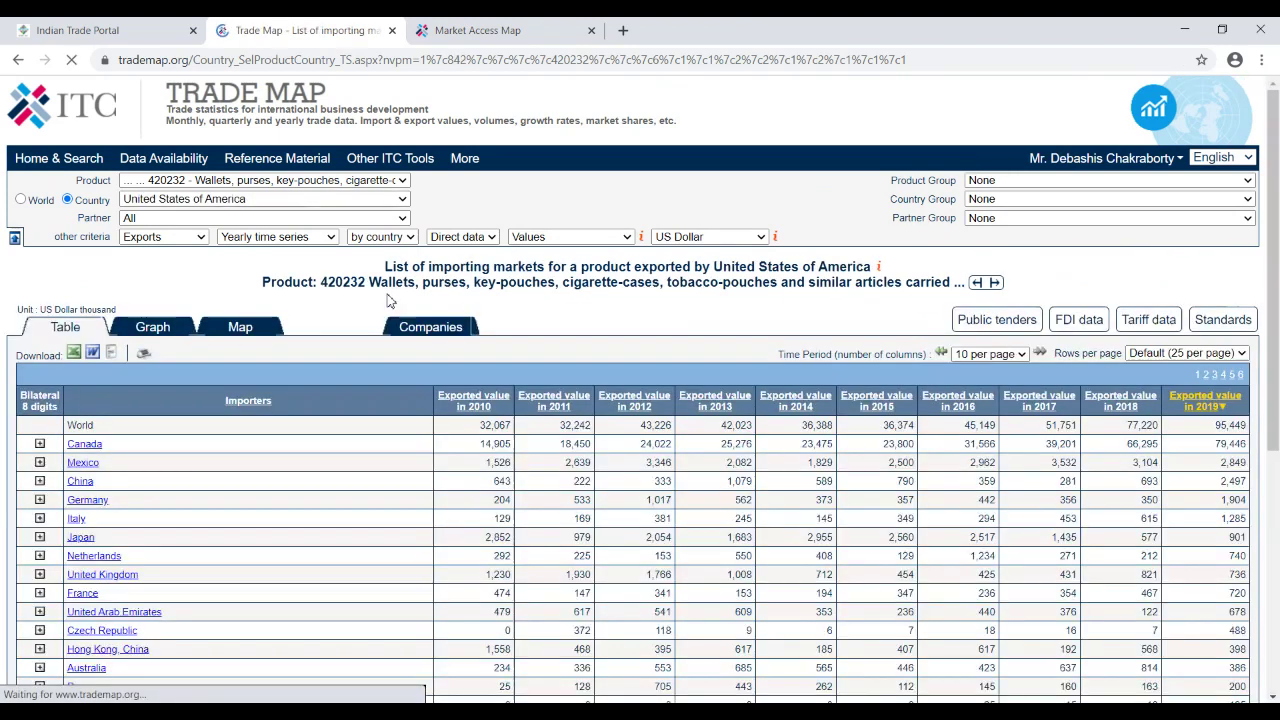
pyautogui.click(163, 236)
pyautogui.click(160, 268)
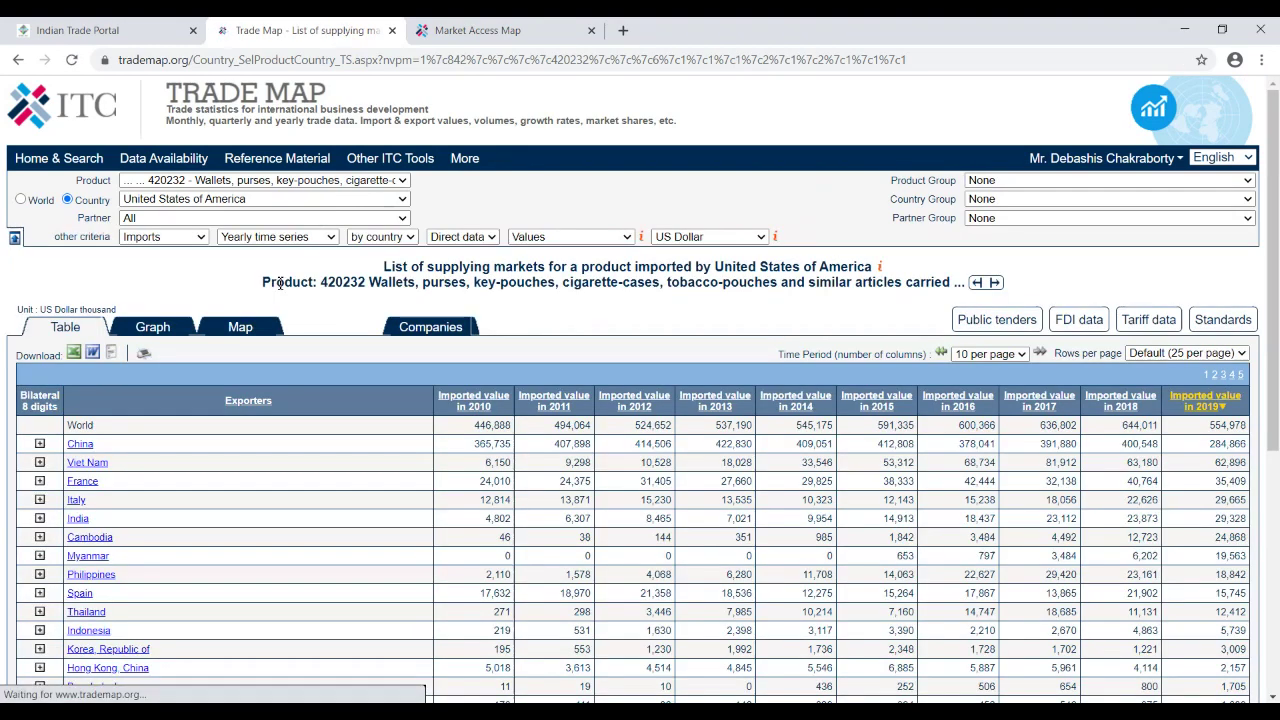
# - List the US companies importing the product, review the Lady Charm Online company profile, and check the list's data source
pyautogui.click(440, 330)
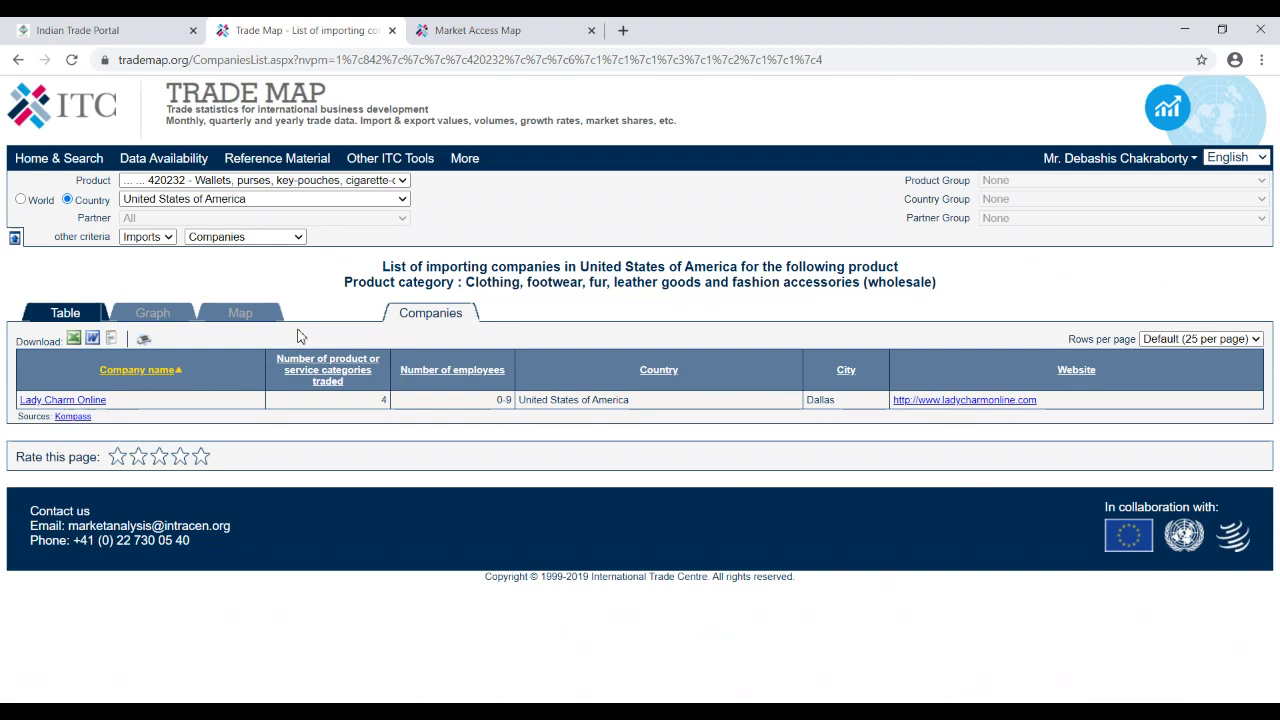
pyautogui.moveTo(455, 282); pyautogui.dragTo(980, 286)
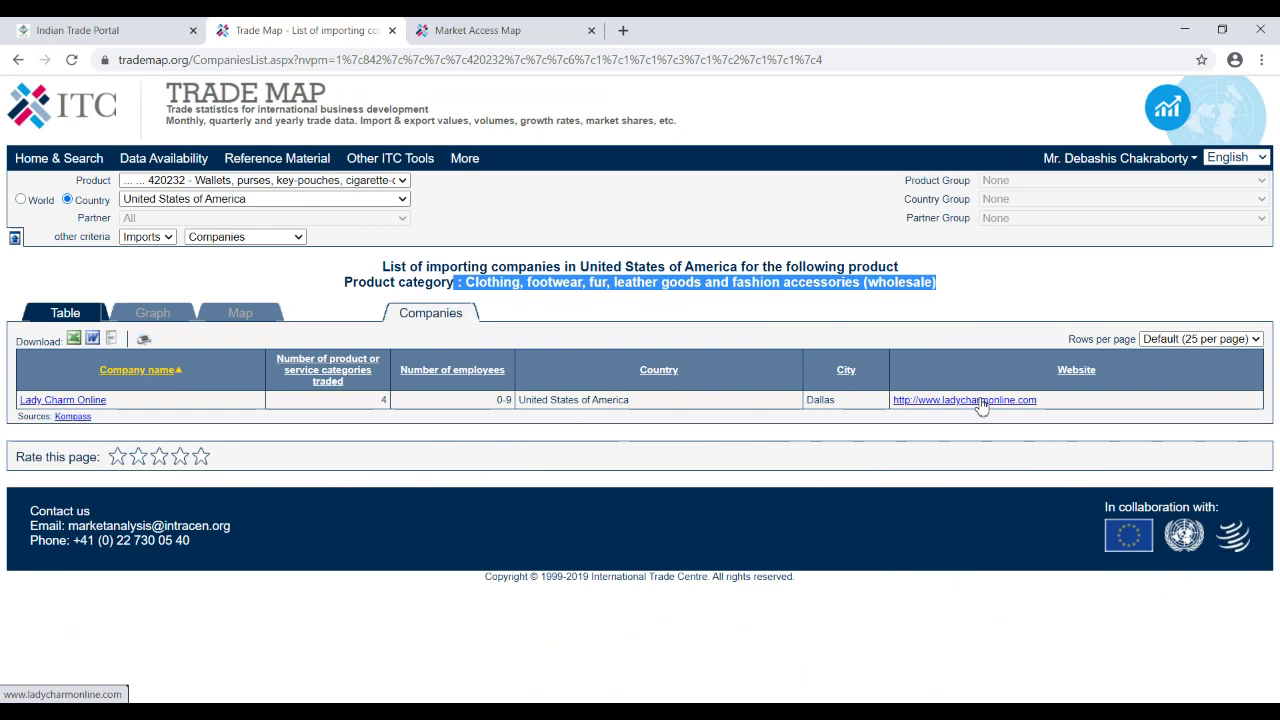
pyautogui.click(84, 401)
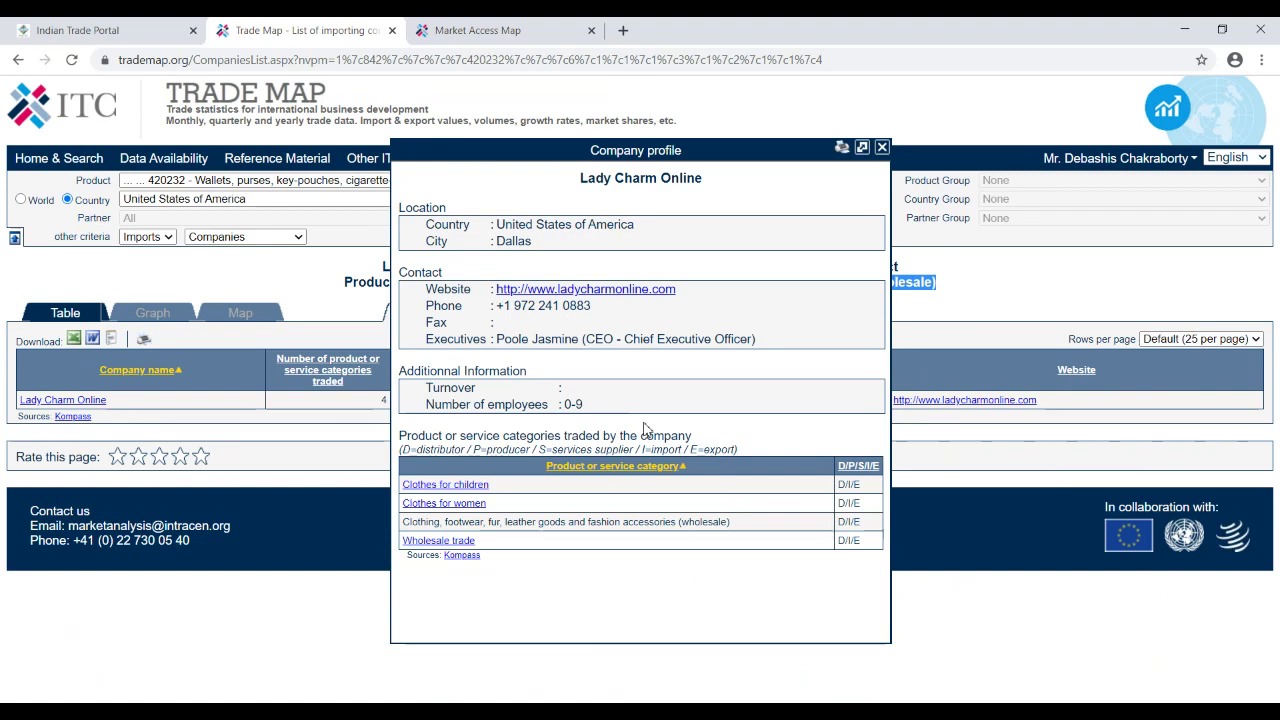
pyautogui.click(883, 148)
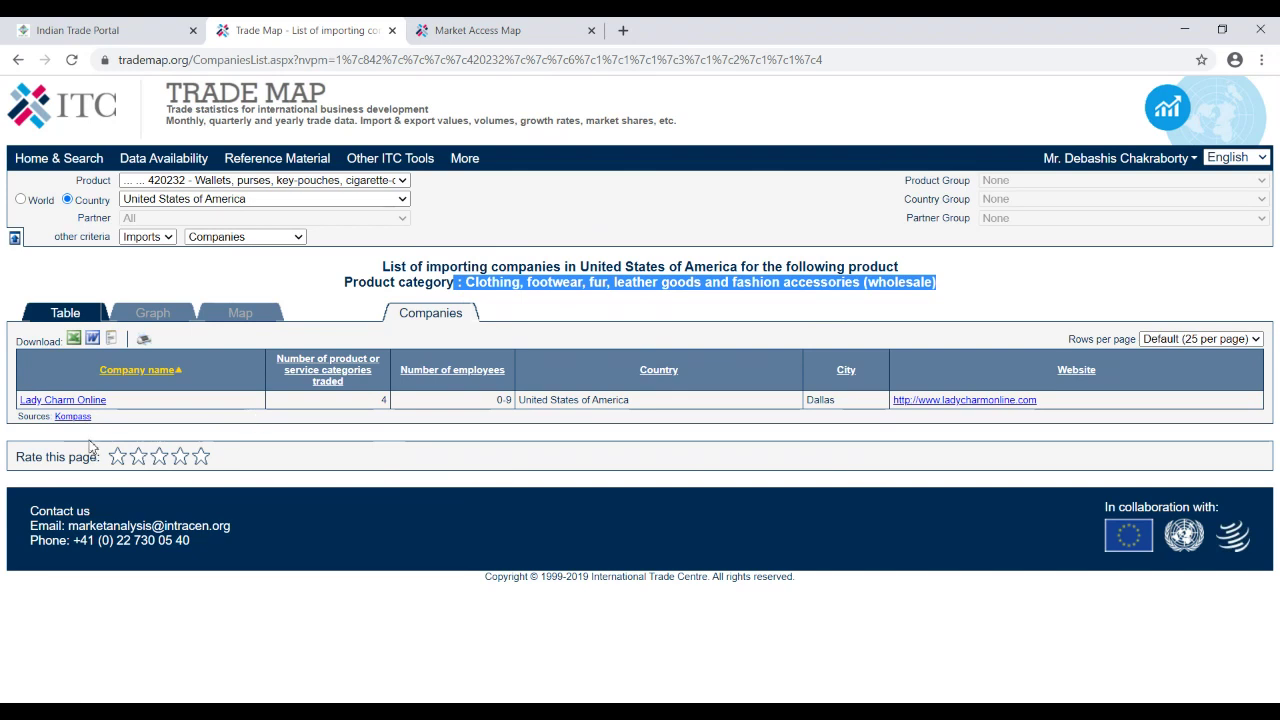
pyautogui.moveTo(108, 418); pyautogui.dragTo(60, 418)
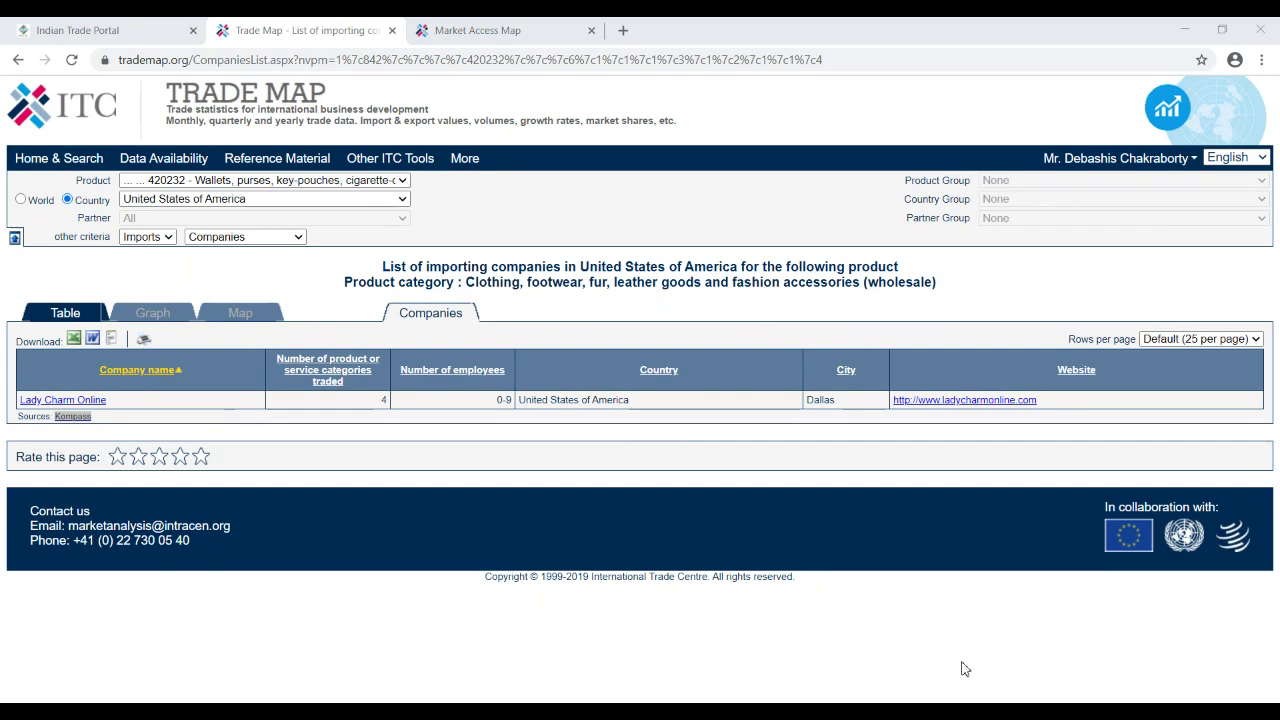
# - Switch to the Indian Trade Portal and view the applicable tariffs for France and the United States of America
pyautogui.hotkey('alt', 'Tab')
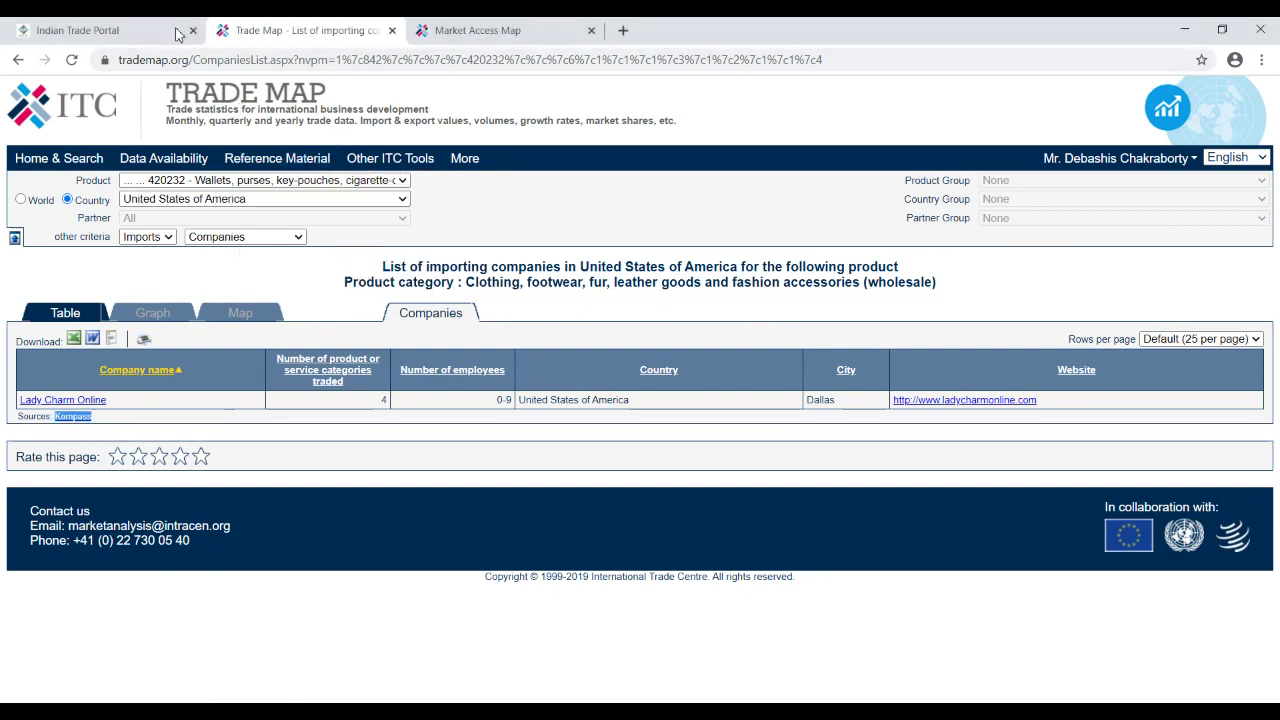
pyautogui.click(113, 27)
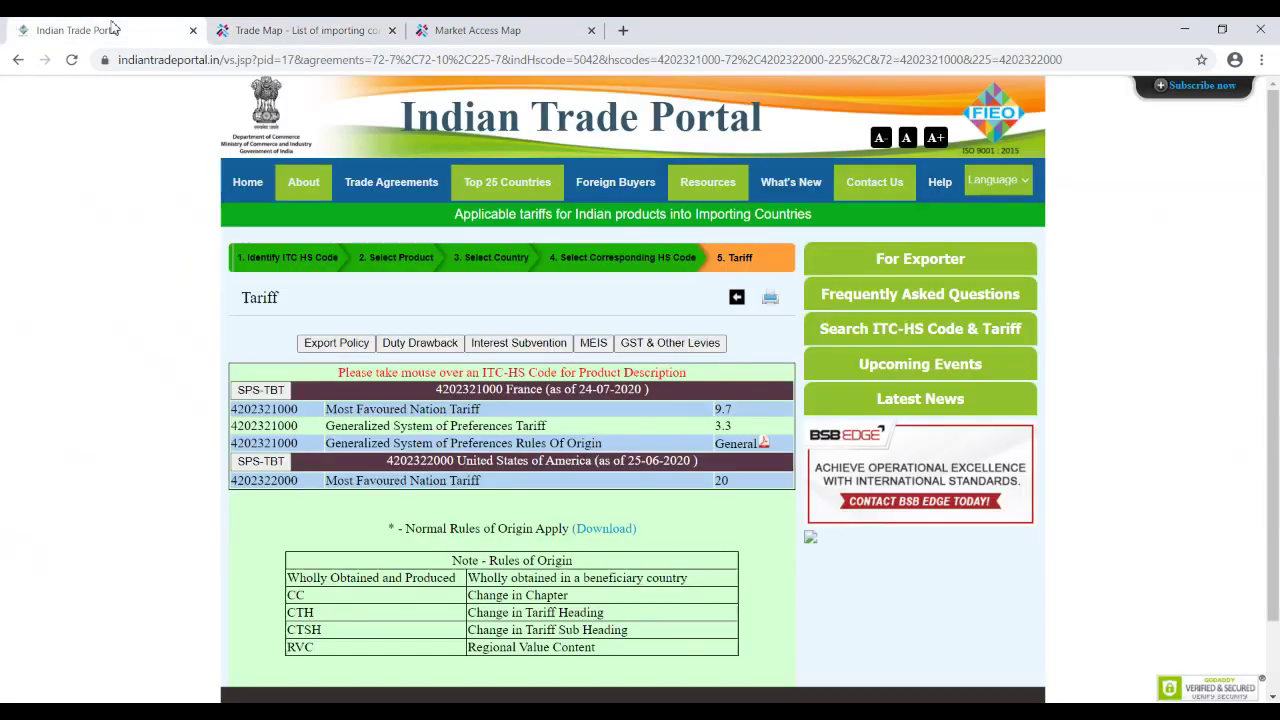
pyautogui.moveTo(609, 285)
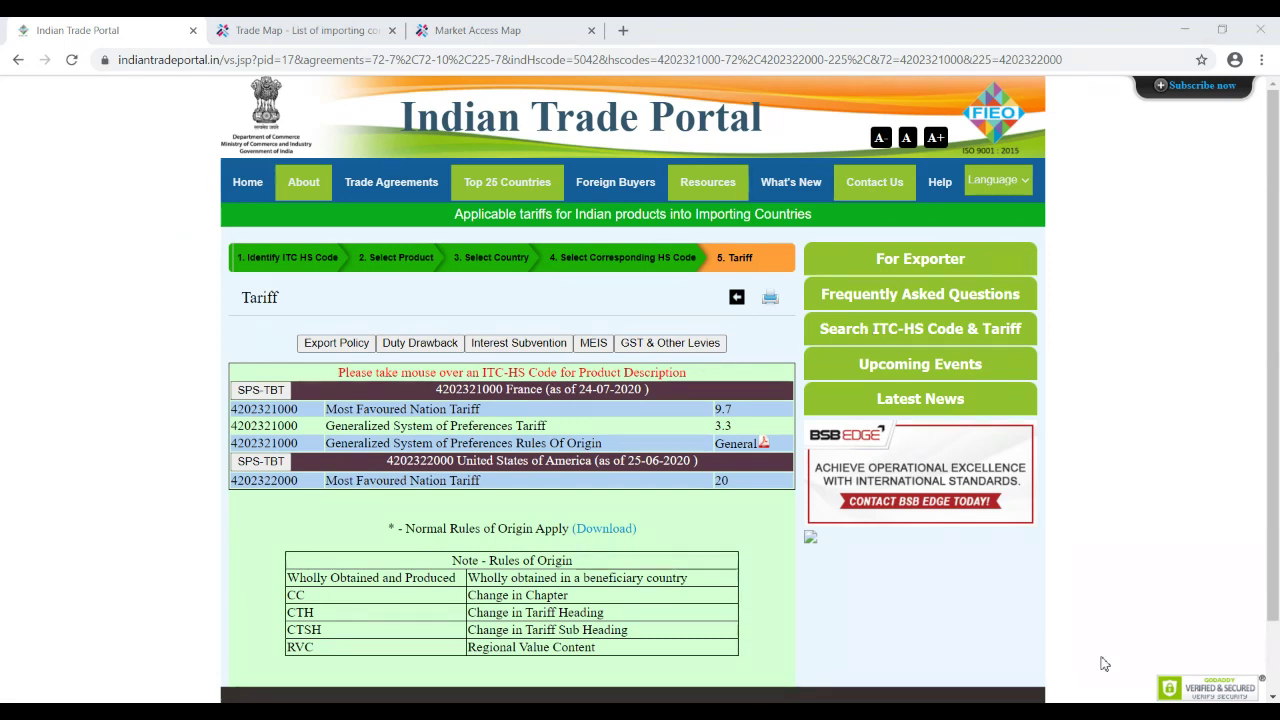
# - Switch to Market Access Map and open its Trade Remedies query
pyautogui.click(852, 624)
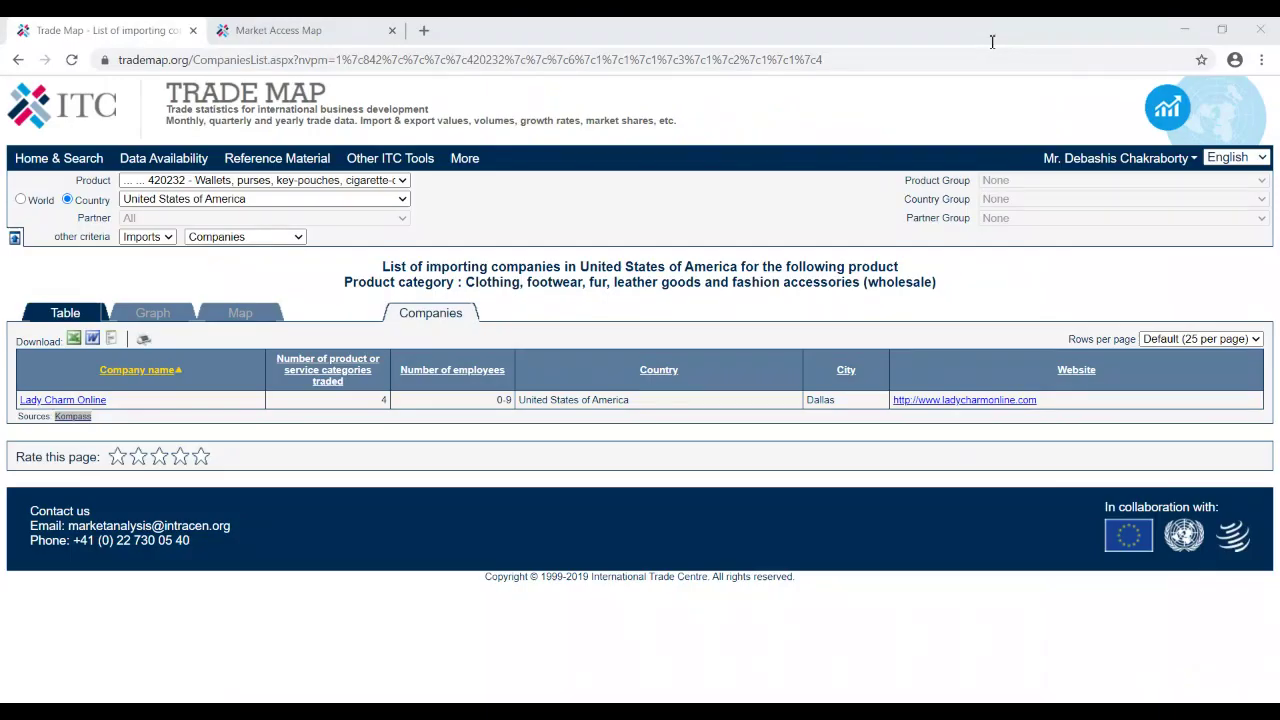
pyautogui.click(476, 30)
pyautogui.click(280, 30)
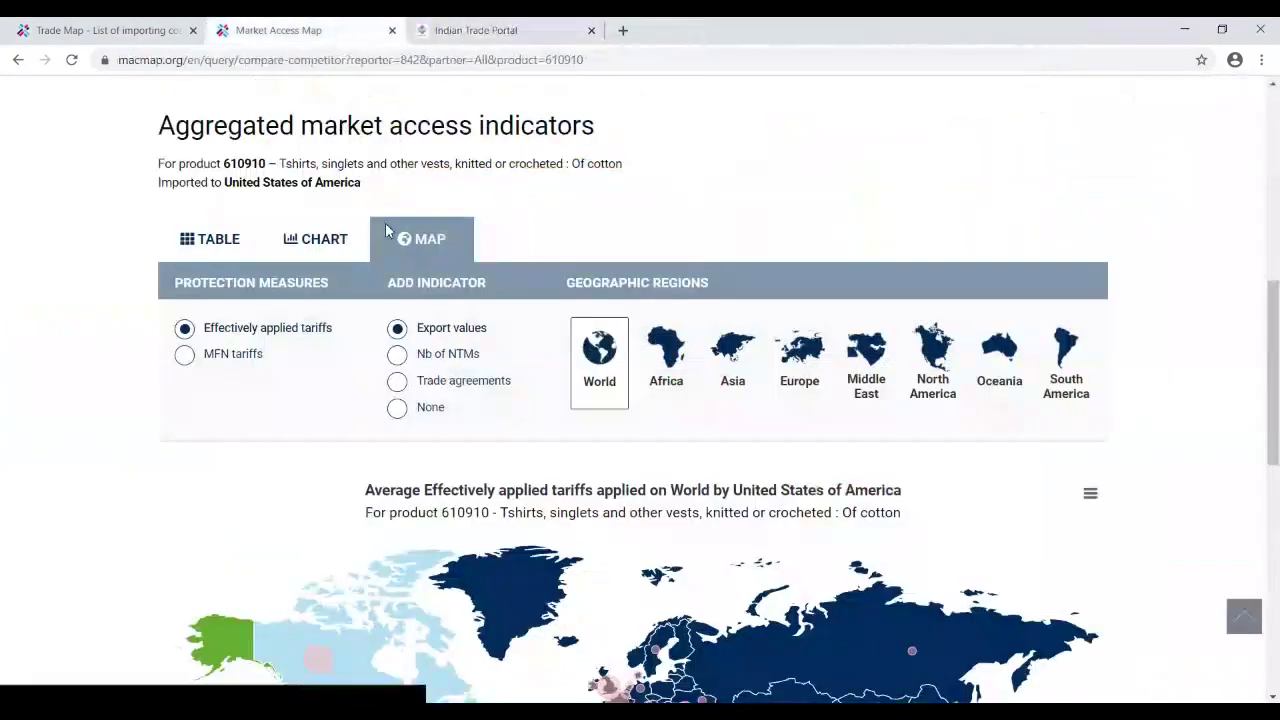
pyautogui.moveTo(1271, 300); pyautogui.dragTo(1271, 110)
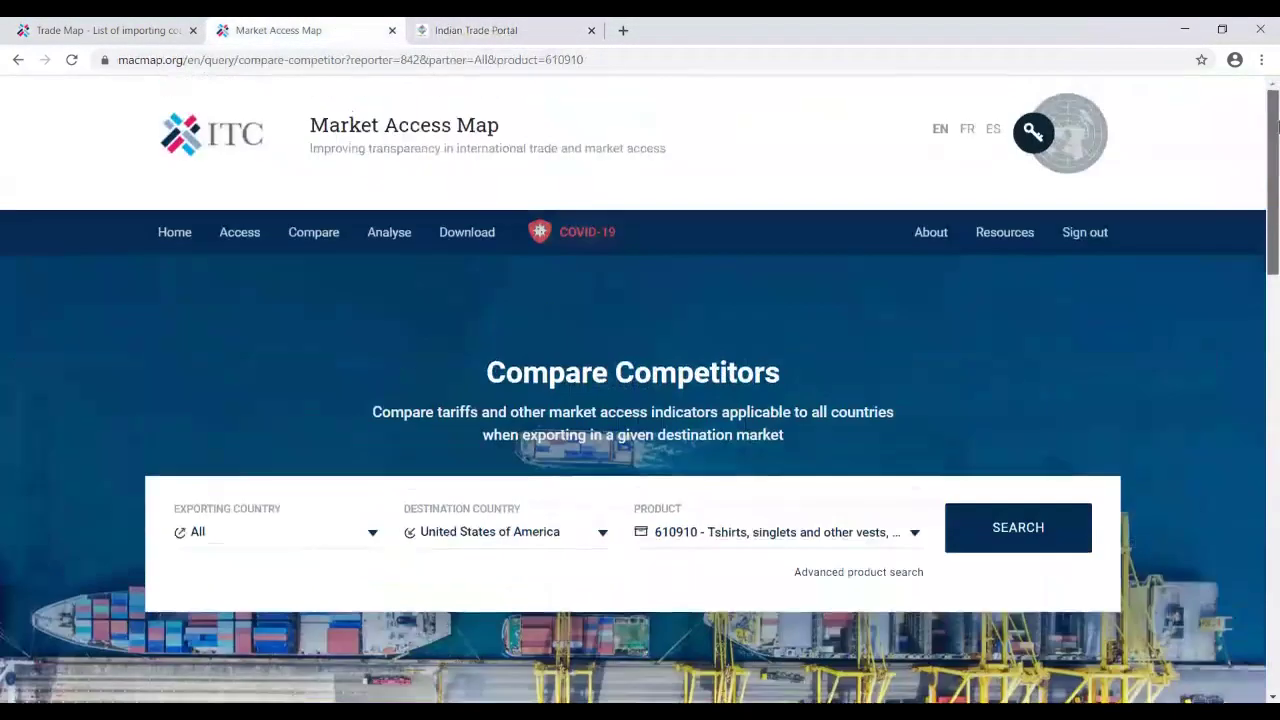
pyautogui.moveTo(399, 246)
pyautogui.moveTo(231, 237)
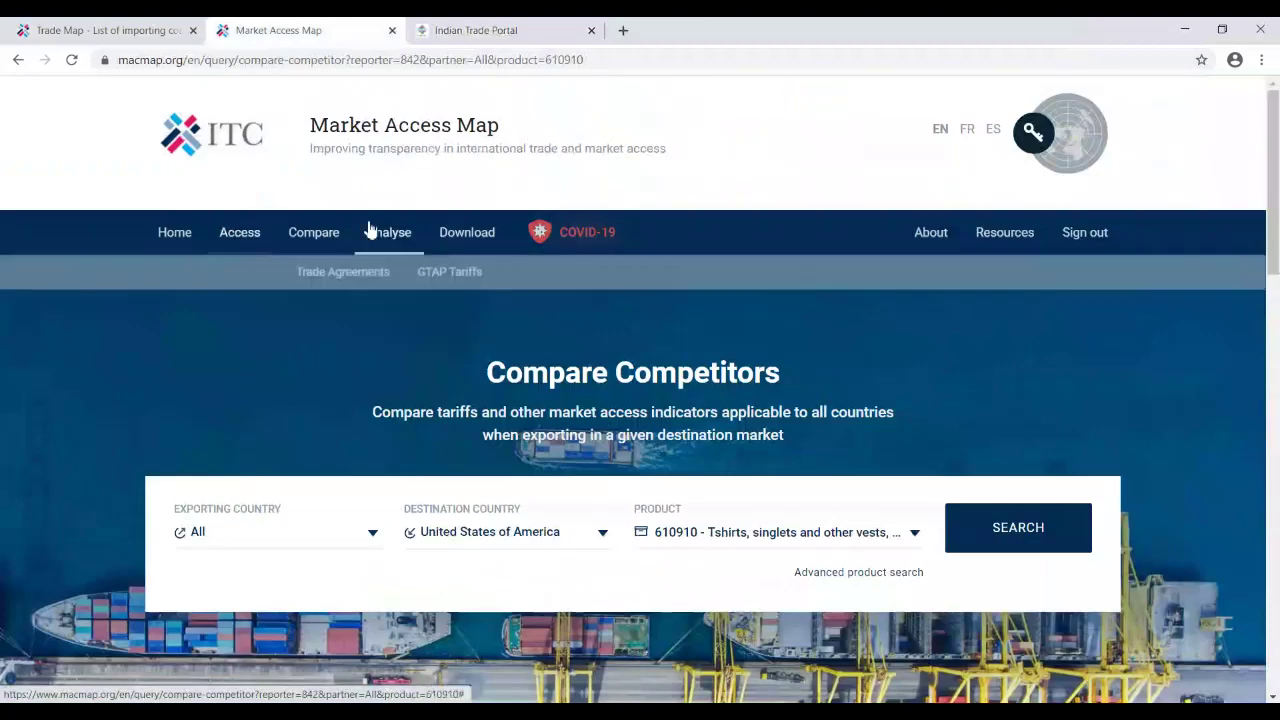
pyautogui.moveTo(317, 246)
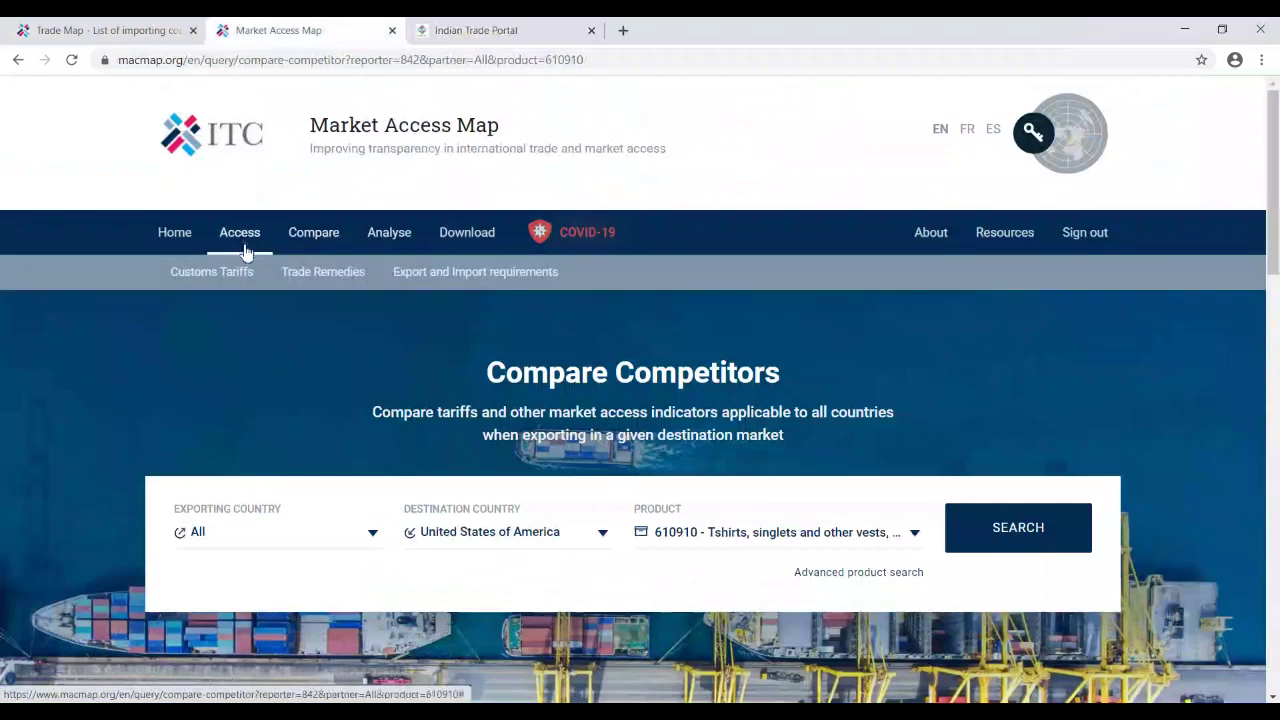
pyautogui.click(343, 282)
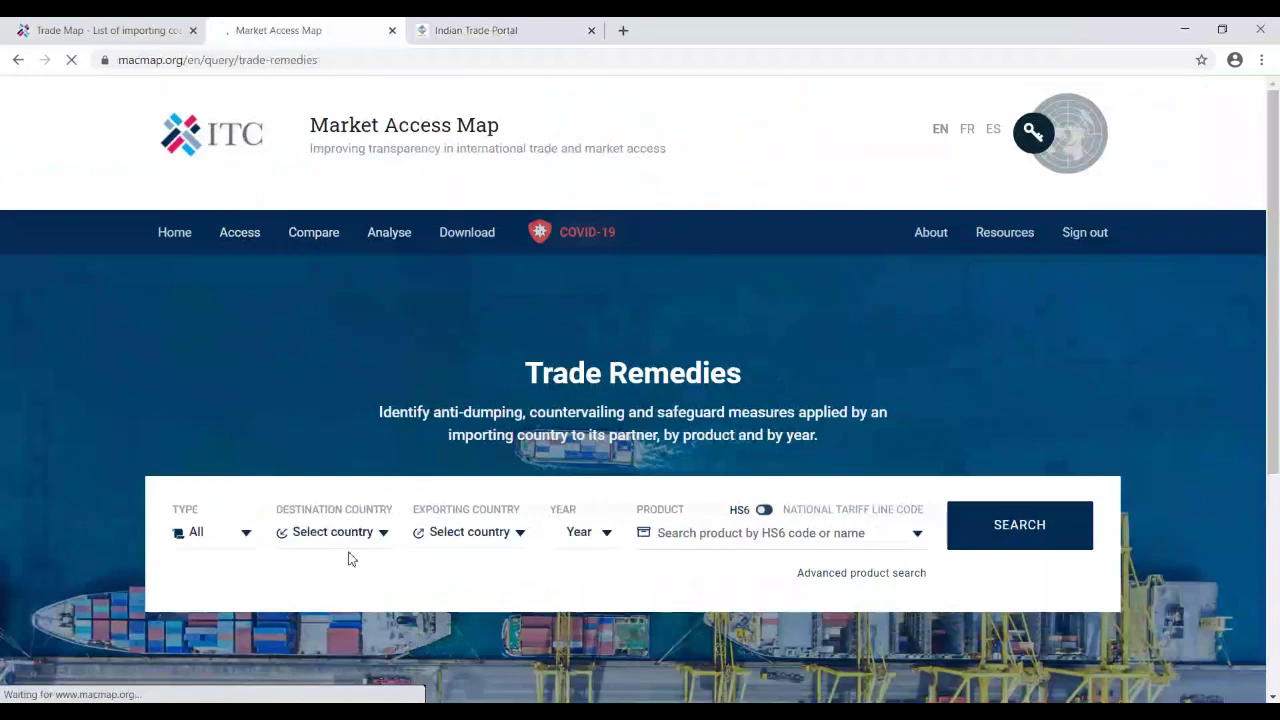
# - Set the remedy type to anti-dumping measures and the destination country to United States of America
pyautogui.click(248, 537)
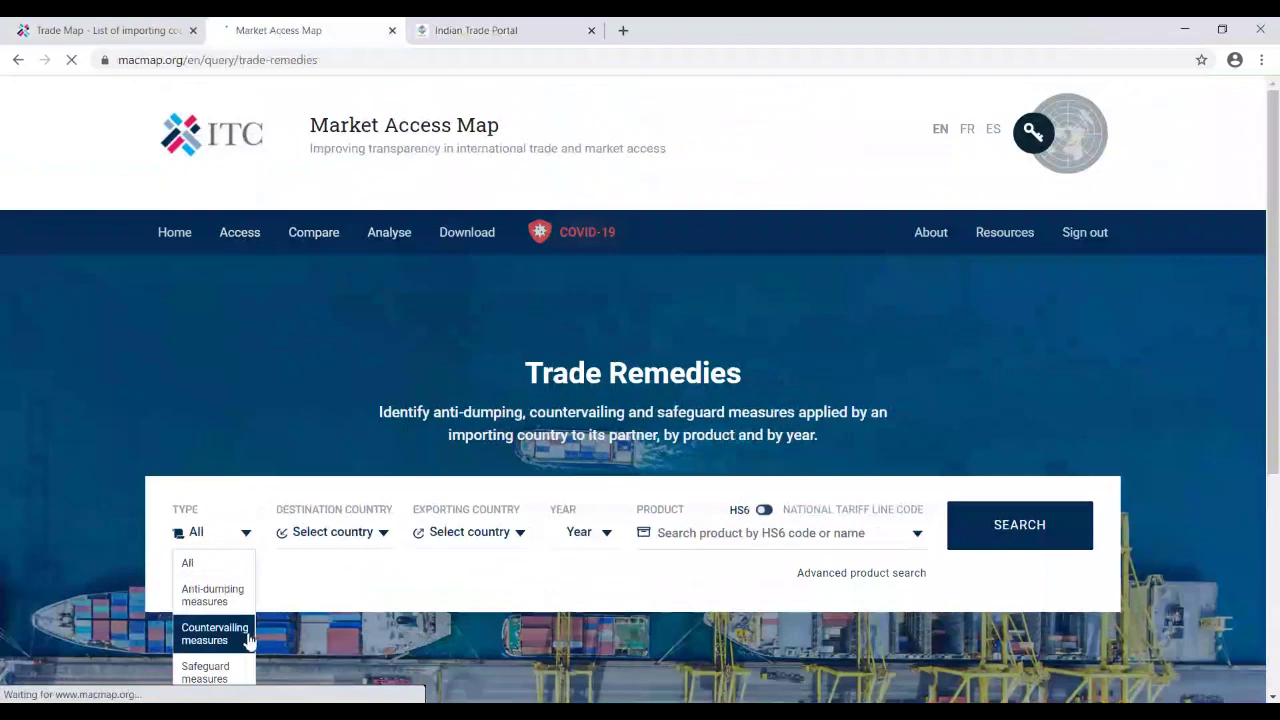
pyautogui.scroll(-2, 346, 490)
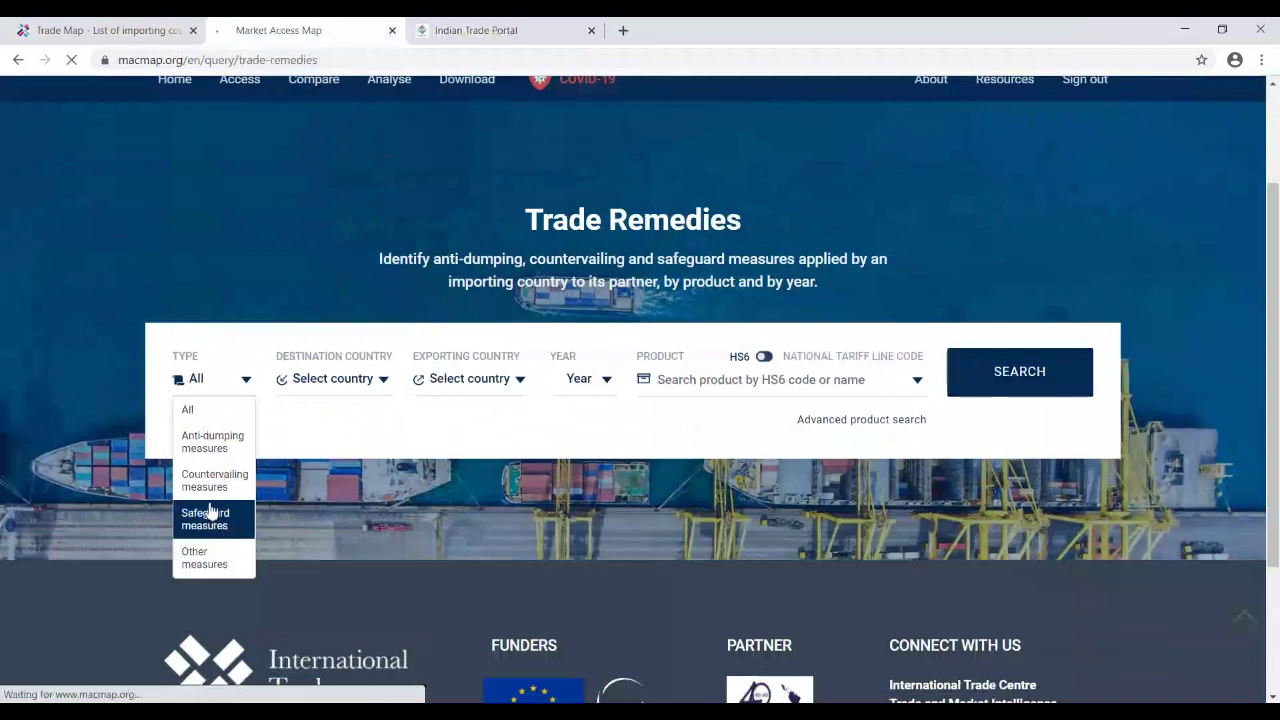
pyautogui.click(233, 446)
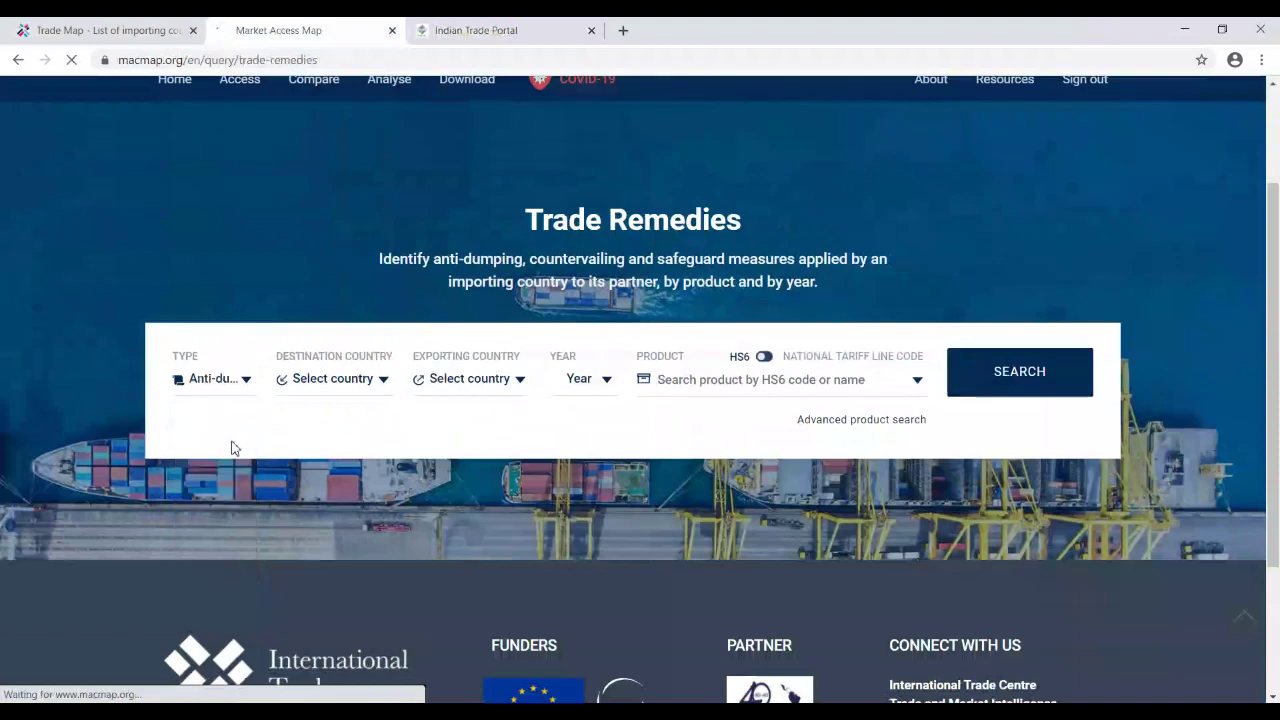
pyautogui.click(383, 379)
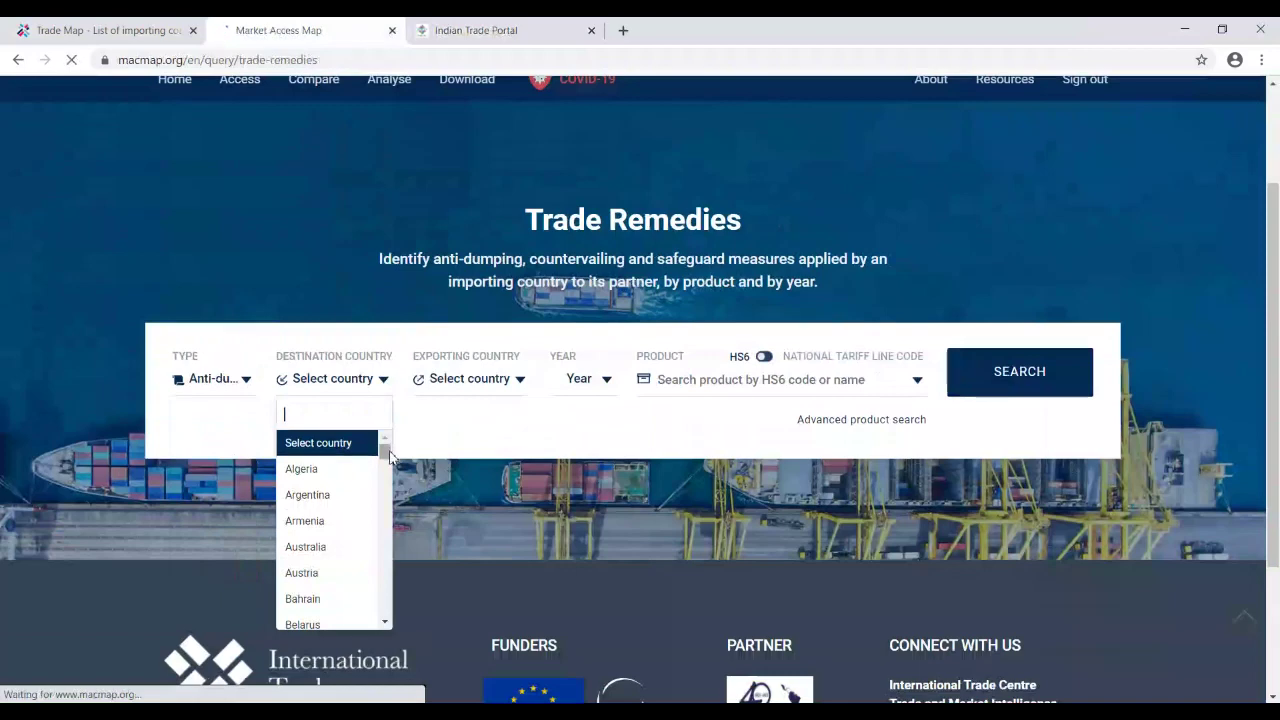
pyautogui.moveTo(390, 455); pyautogui.dragTo(396, 622)
pyautogui.click(335, 538)
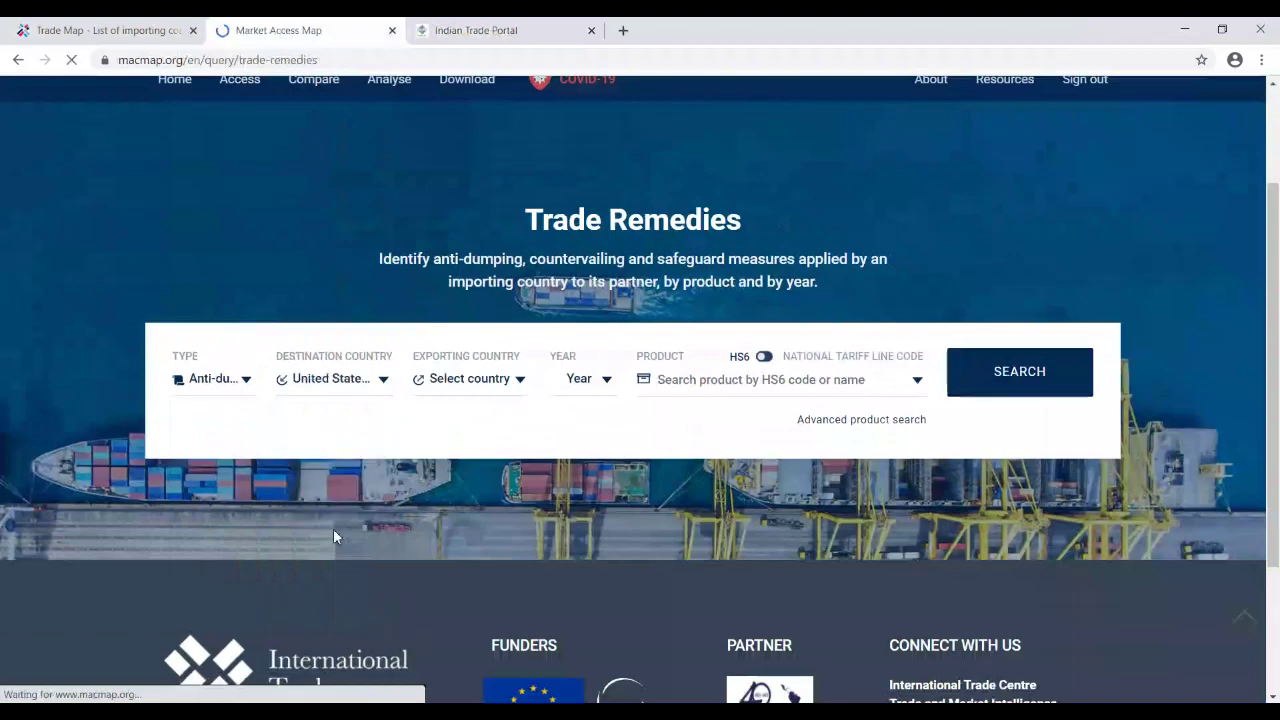
# - Set the exporting country to India and check the available years
pyautogui.click(520, 386)
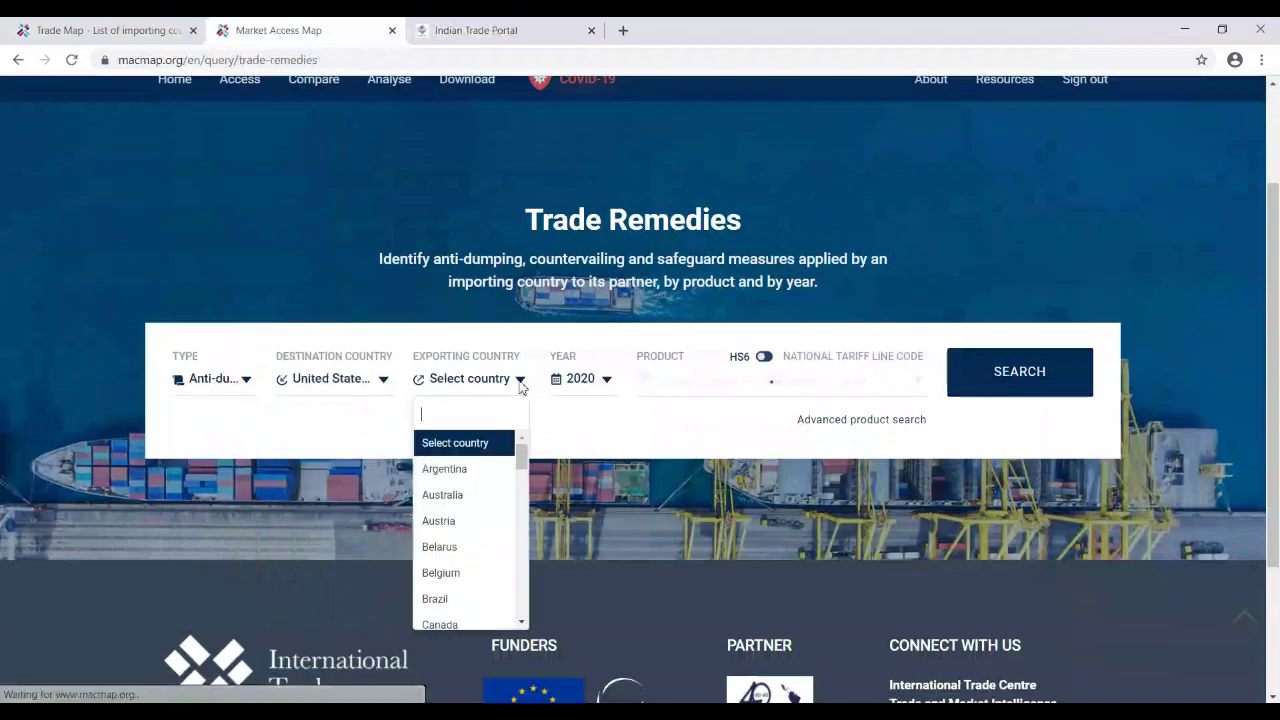
pyautogui.write('ind')
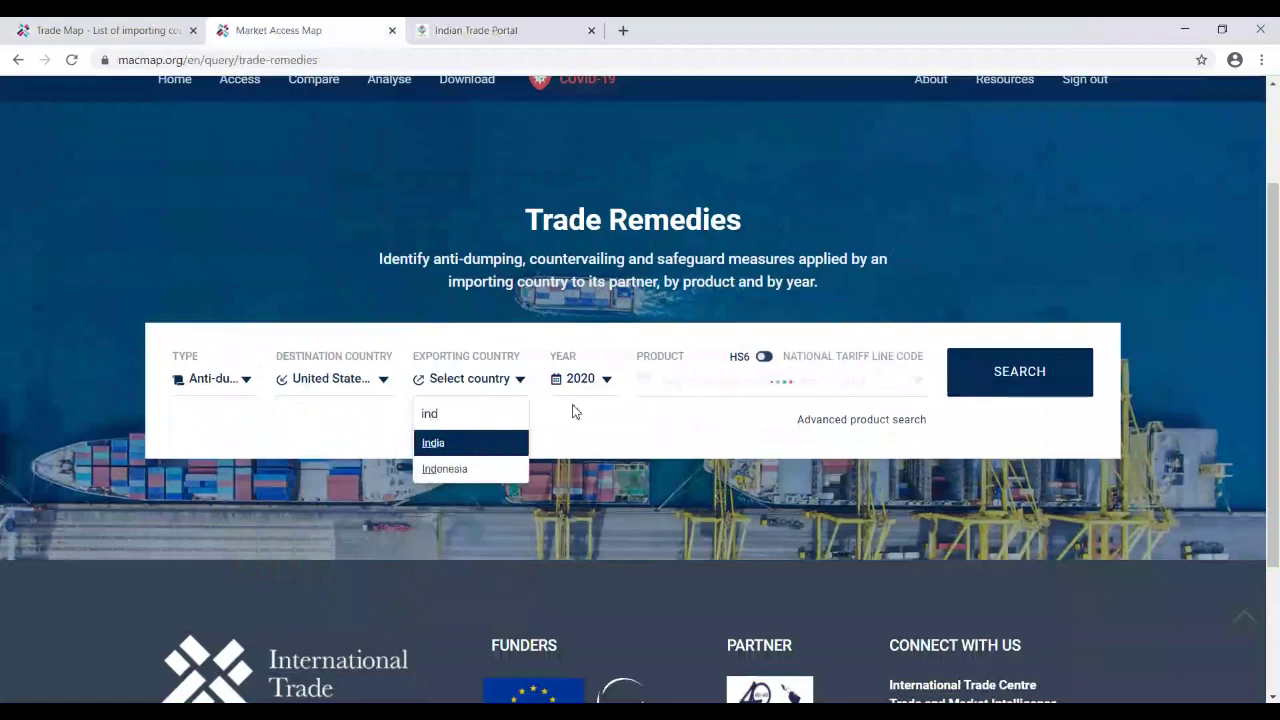
pyautogui.click(432, 445)
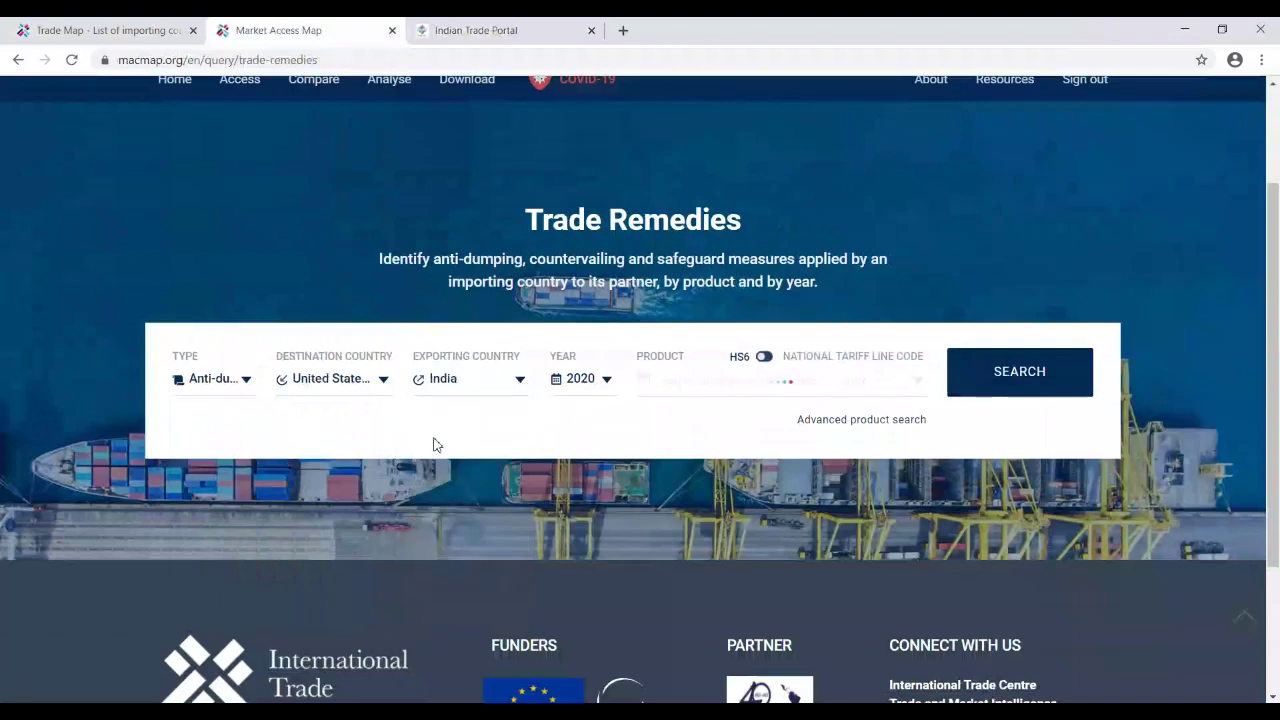
pyautogui.click(606, 388)
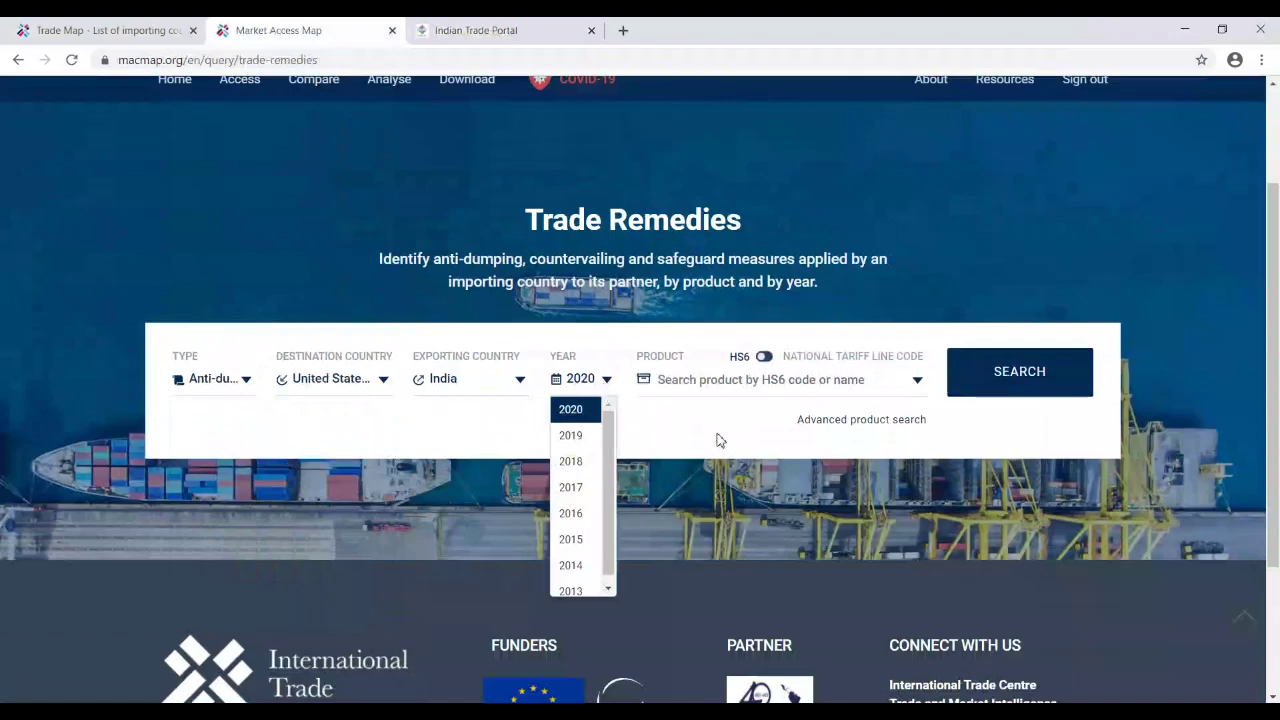
# - Try to find product 610910 among the products covered by the trade remedies query
pyautogui.click(706, 376)
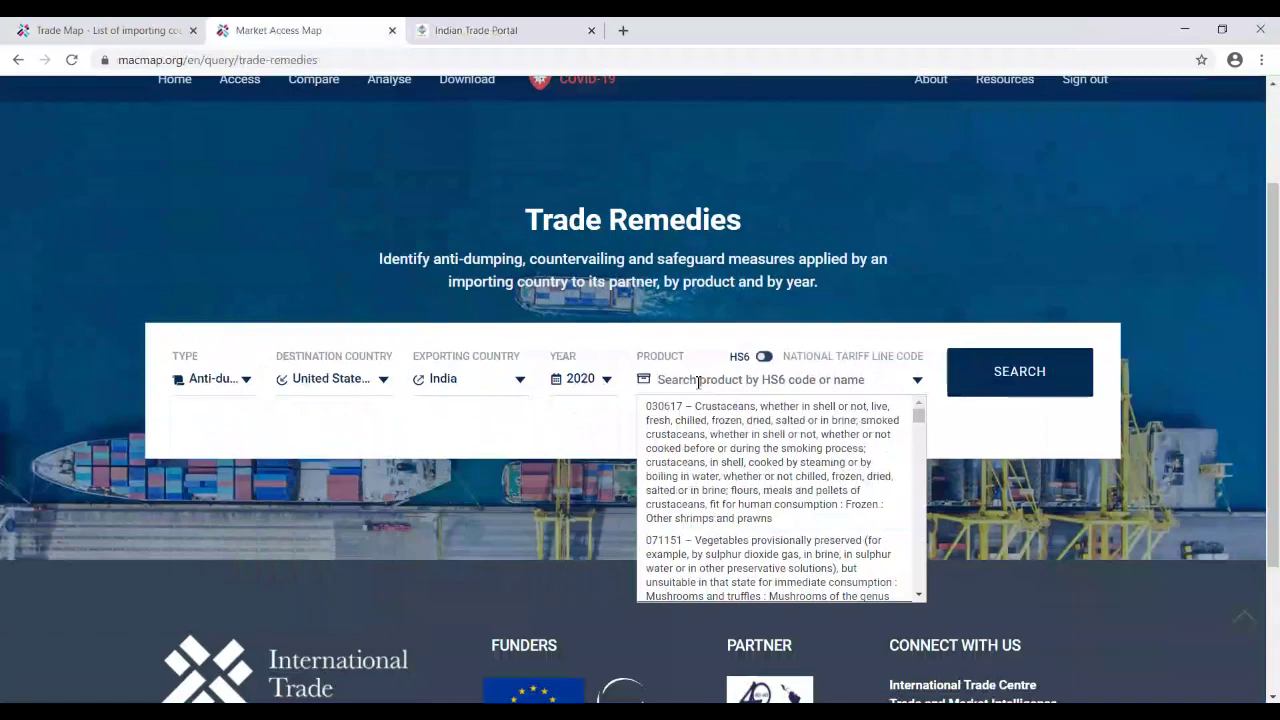
pyautogui.write('61')
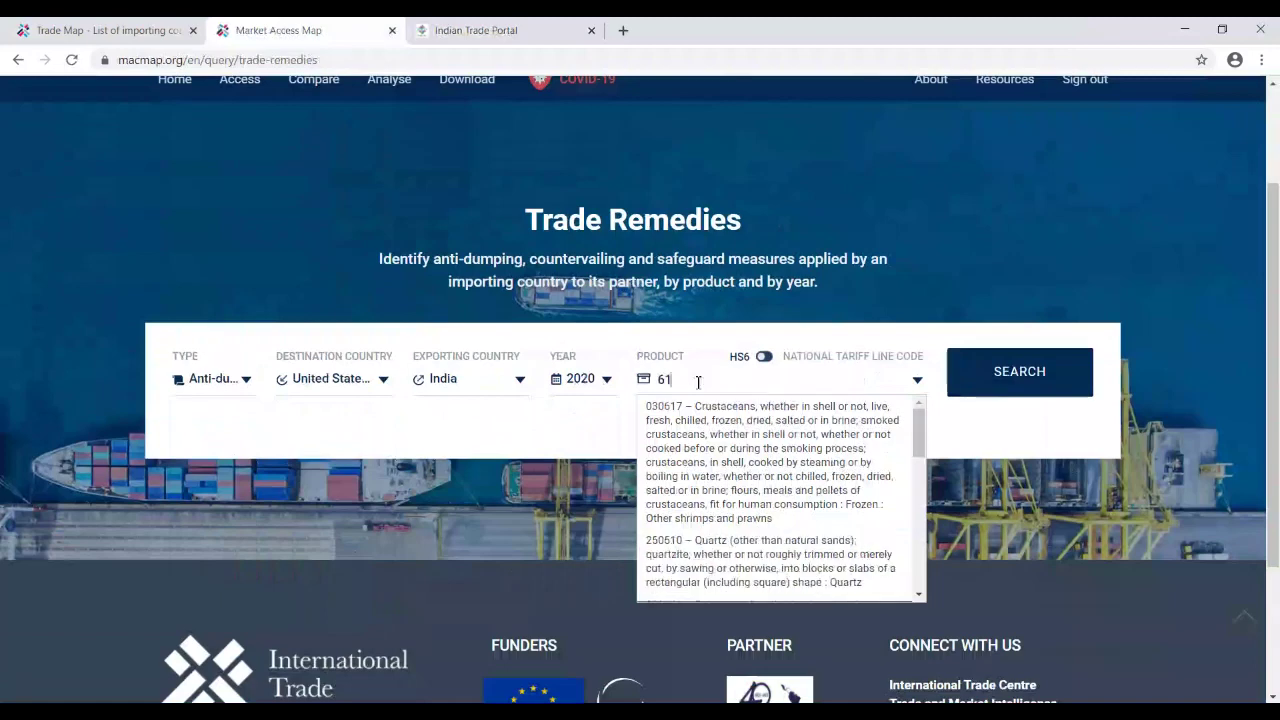
pyautogui.write('0910')
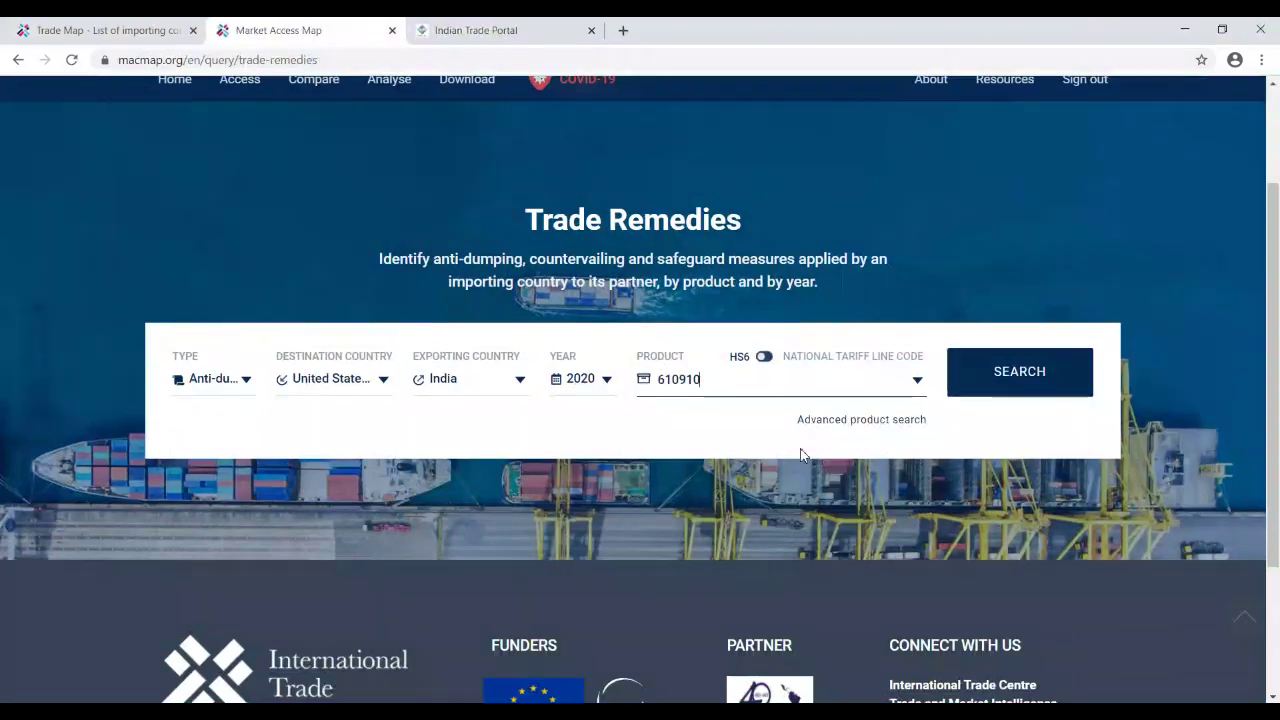
# - Shorten the product search to 610, choose 250610 – Quartz (other than natural sands), and run the trade remedies search
pyautogui.press('BackSpace')
pyautogui.press('BackSpace')
pyautogui.press('BackSpace')
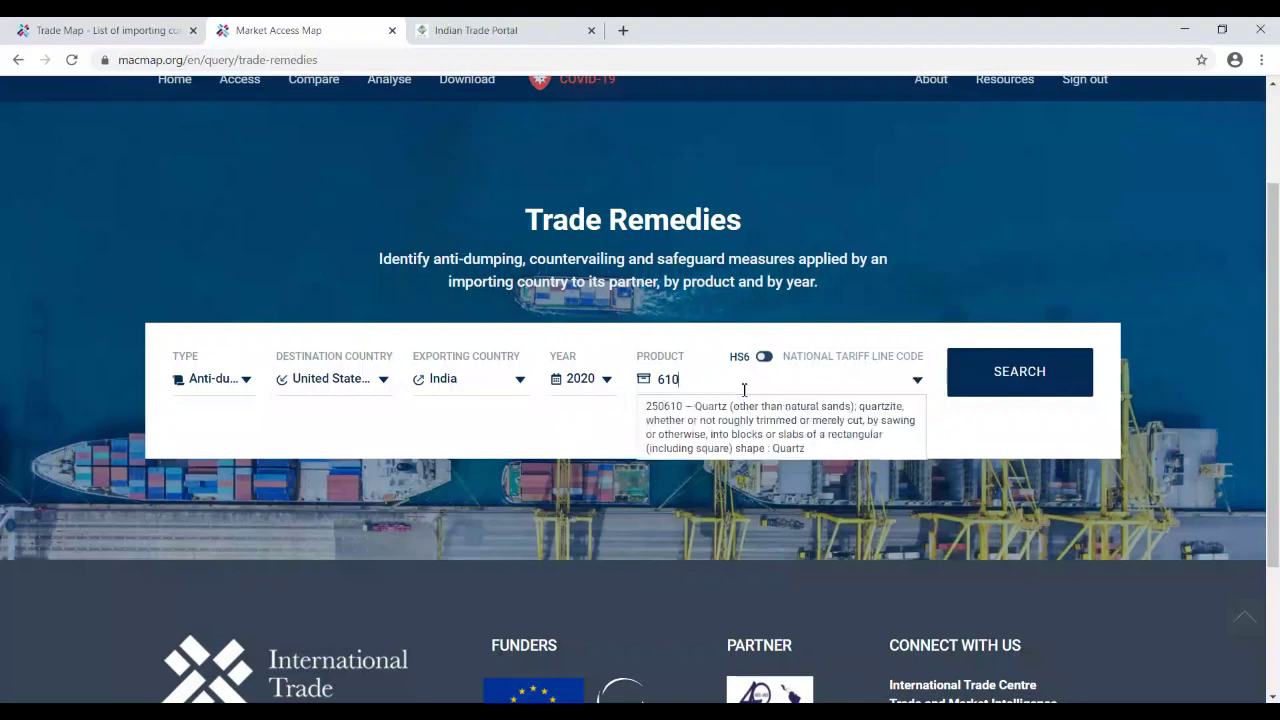
pyautogui.click(785, 425)
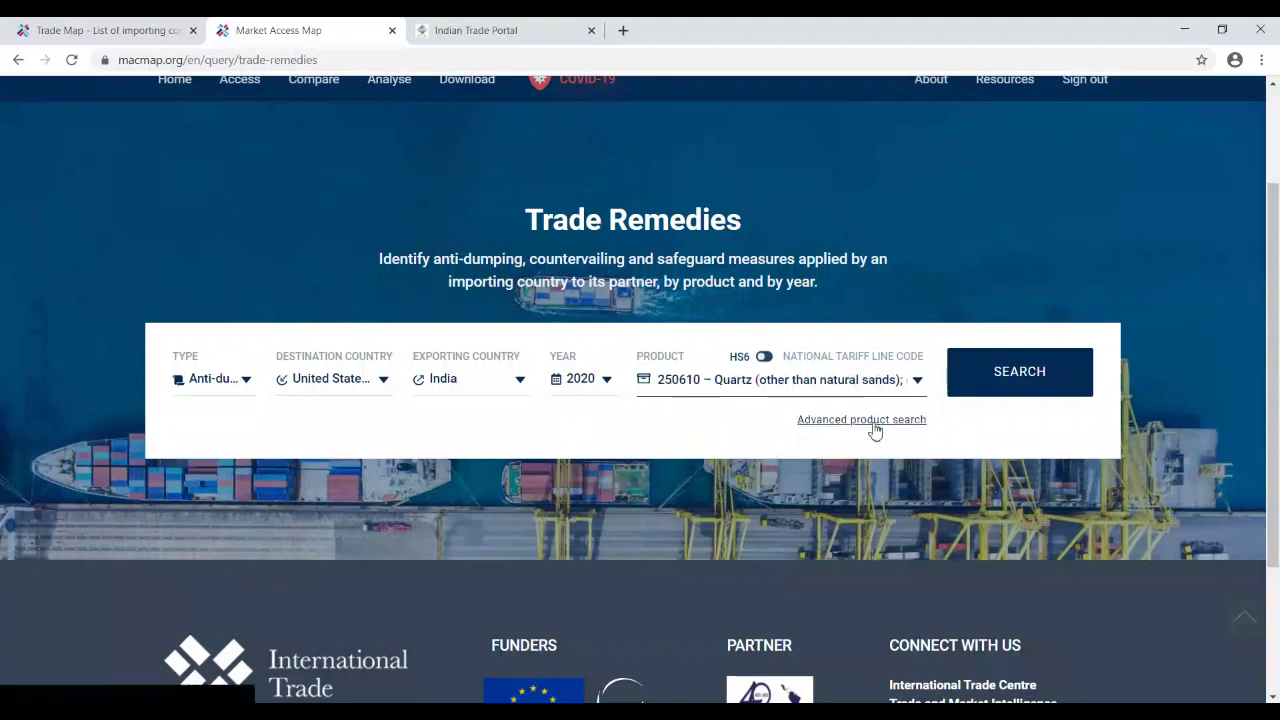
pyautogui.click(1017, 379)
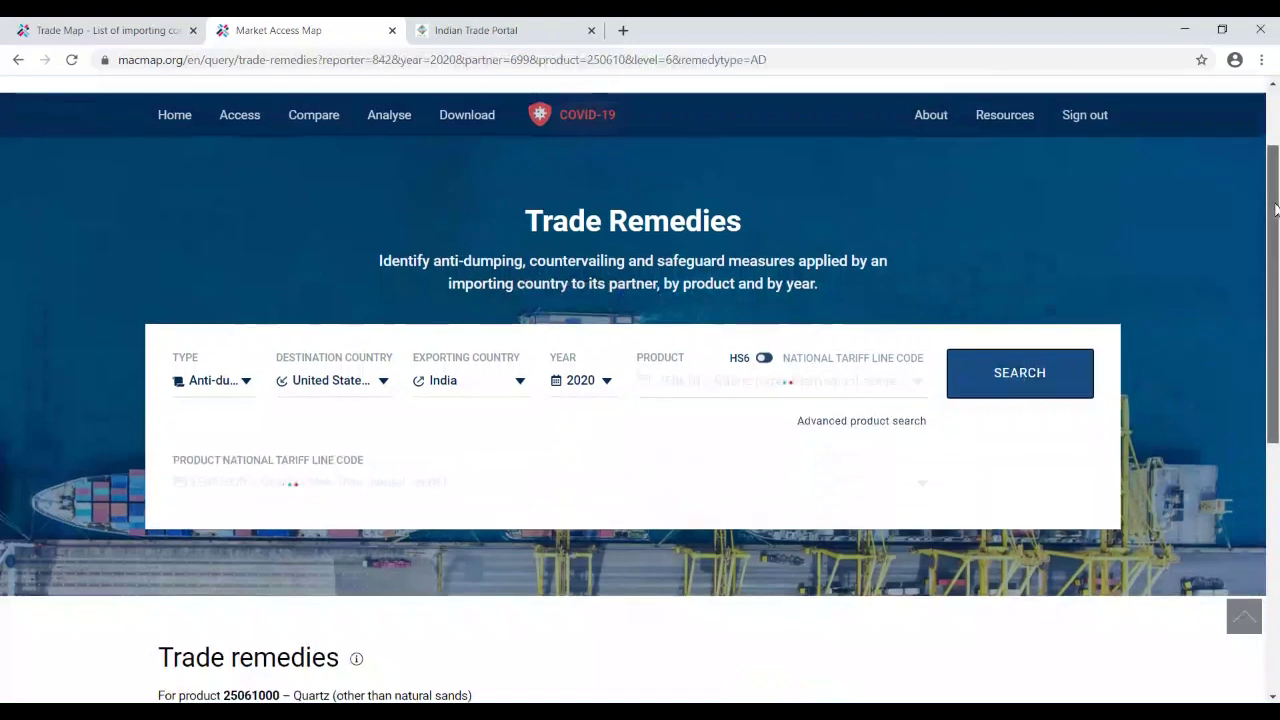
# - Examine the anti-dumping entry's measures by exporting firm and open its linked document
pyautogui.moveTo(1275, 209); pyautogui.dragTo(1278, 343)
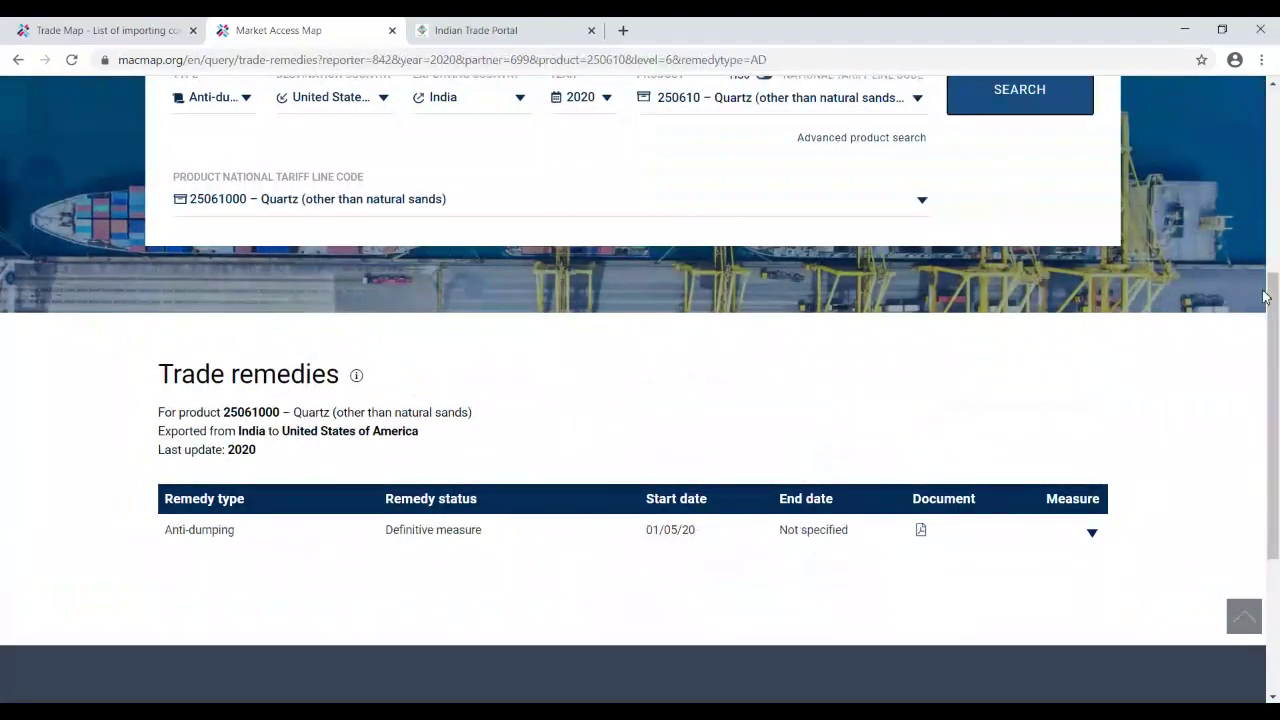
pyautogui.scroll(-2, 1275, 322)
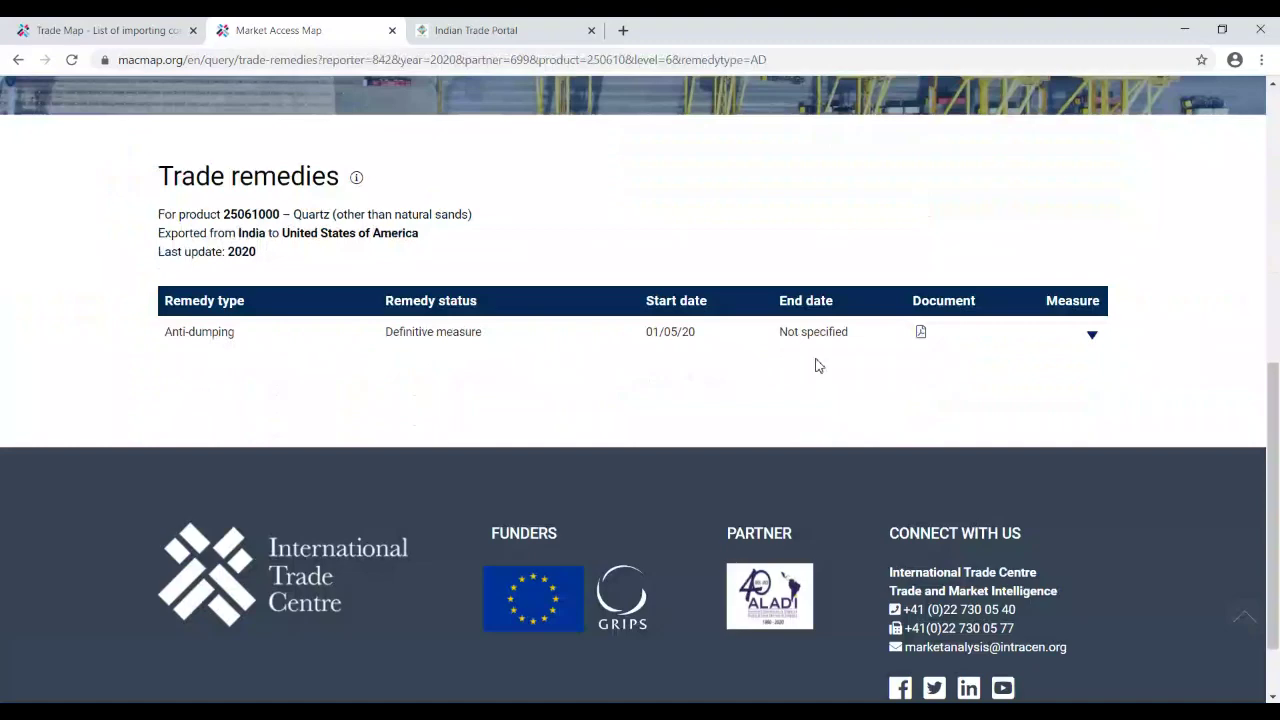
pyautogui.click(1093, 337)
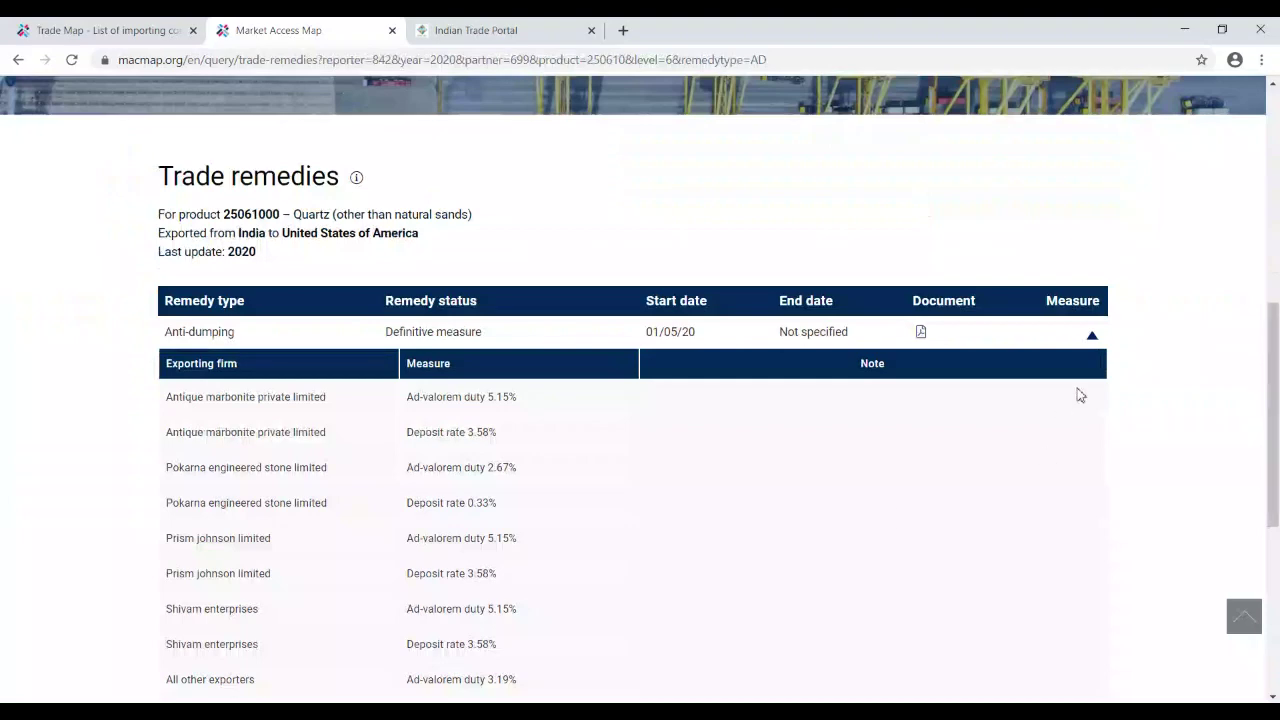
pyautogui.scroll(-2, 640, 400)
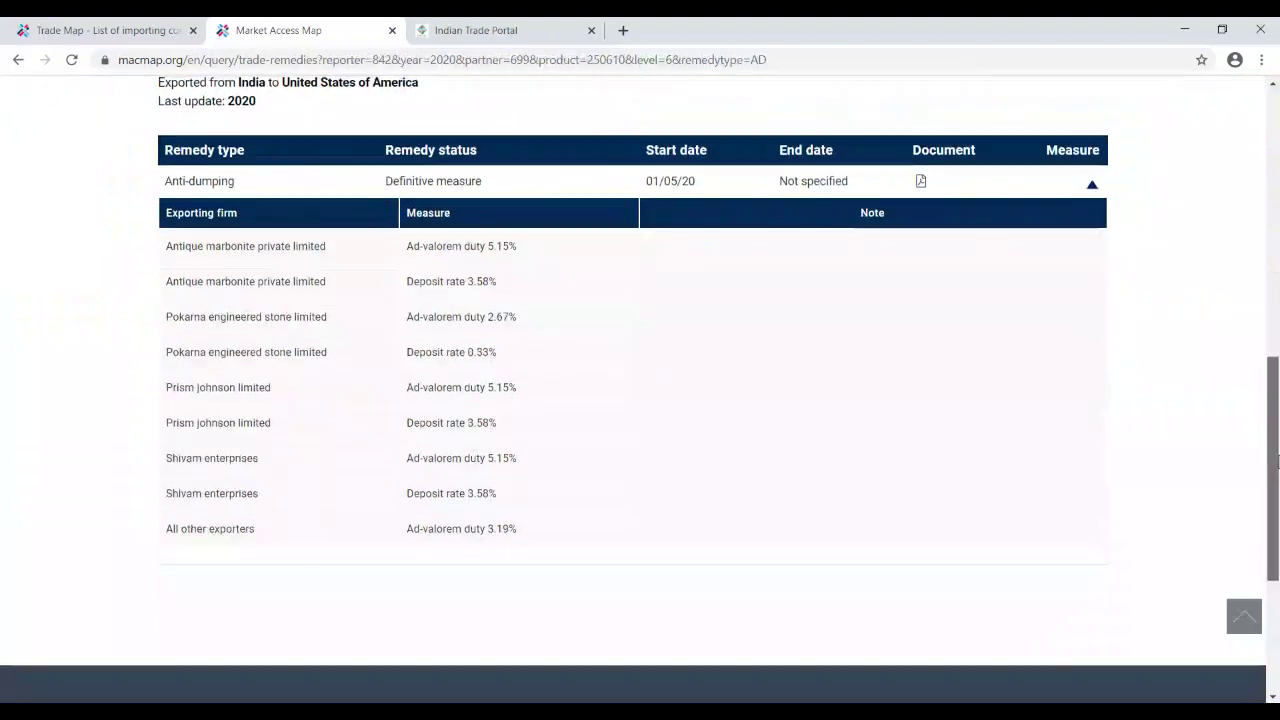
pyautogui.scroll(1, 1094, 450)
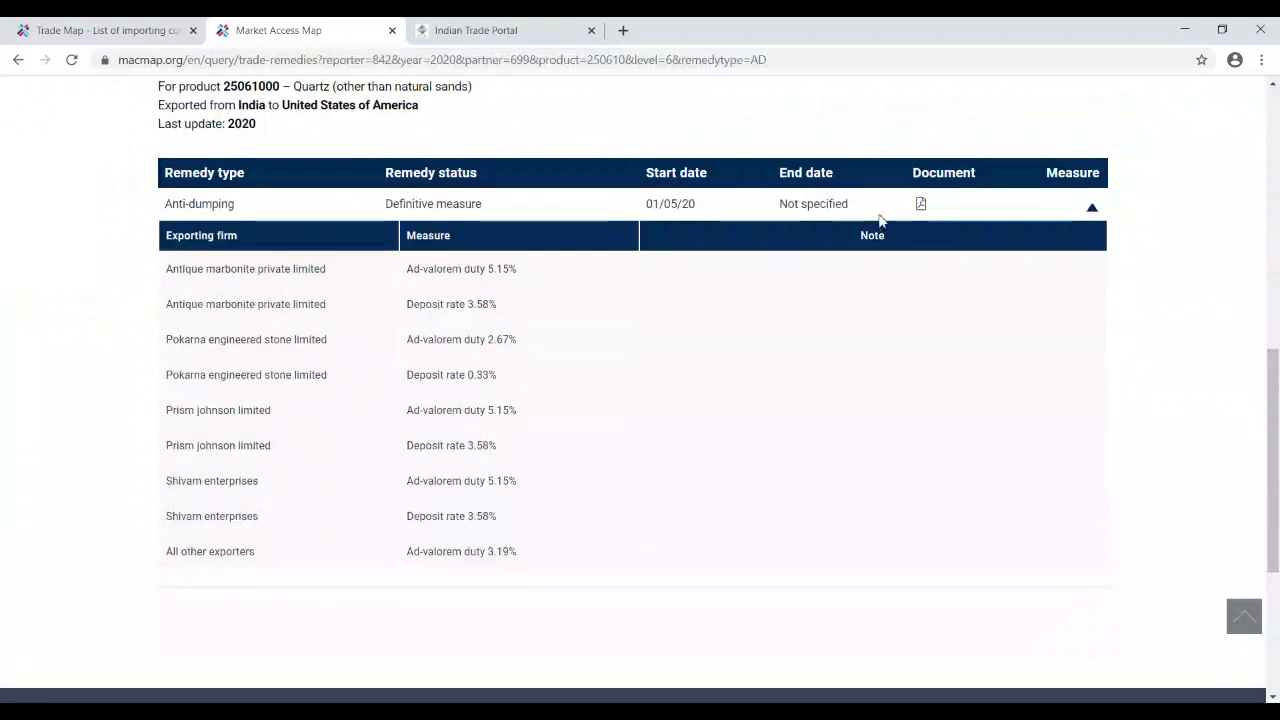
pyautogui.click(924, 205)
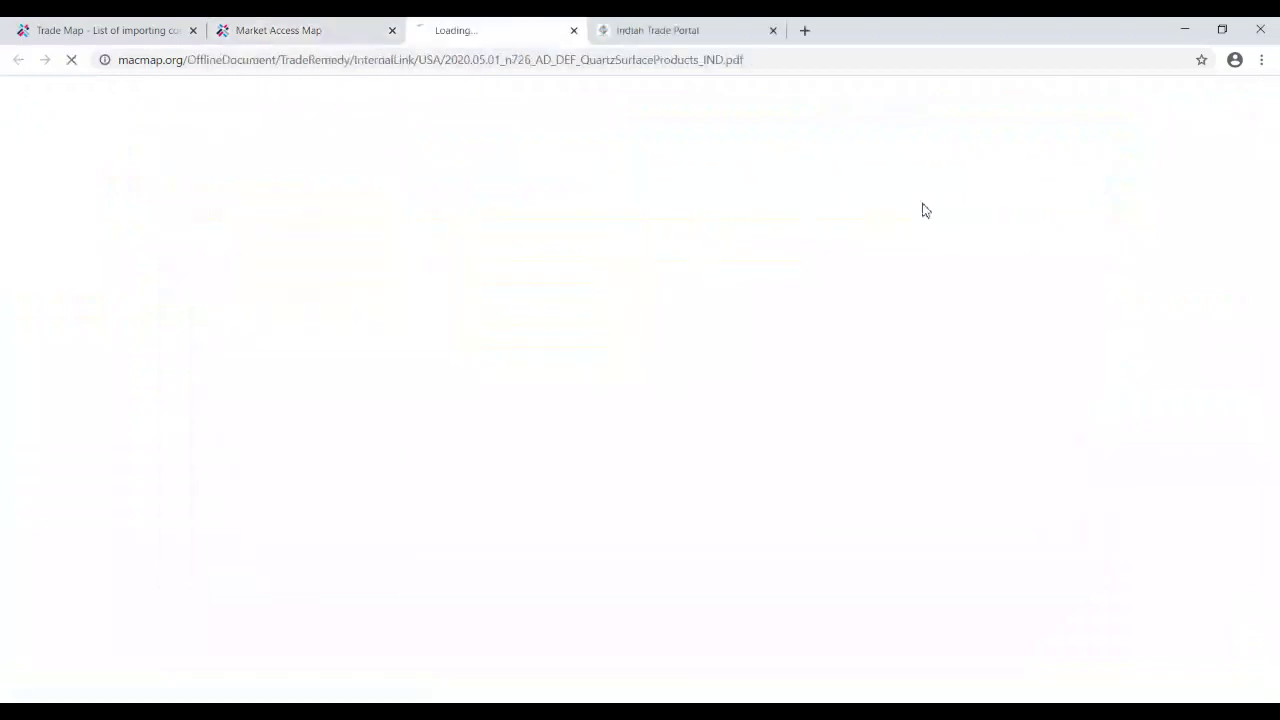
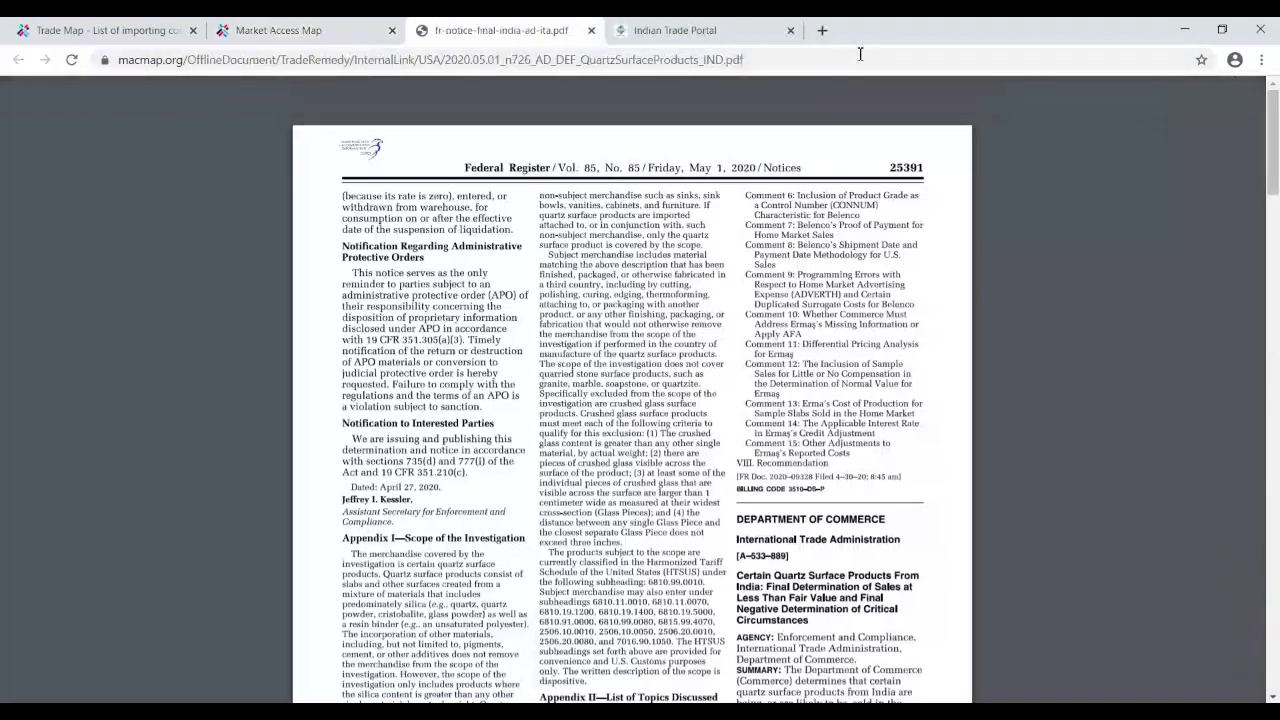
# - Search Google for "wto itip" in a new browser tab and open the WTO Integrated Trade Intelligence Portal (I-TIP) page
pyautogui.click(820, 31)
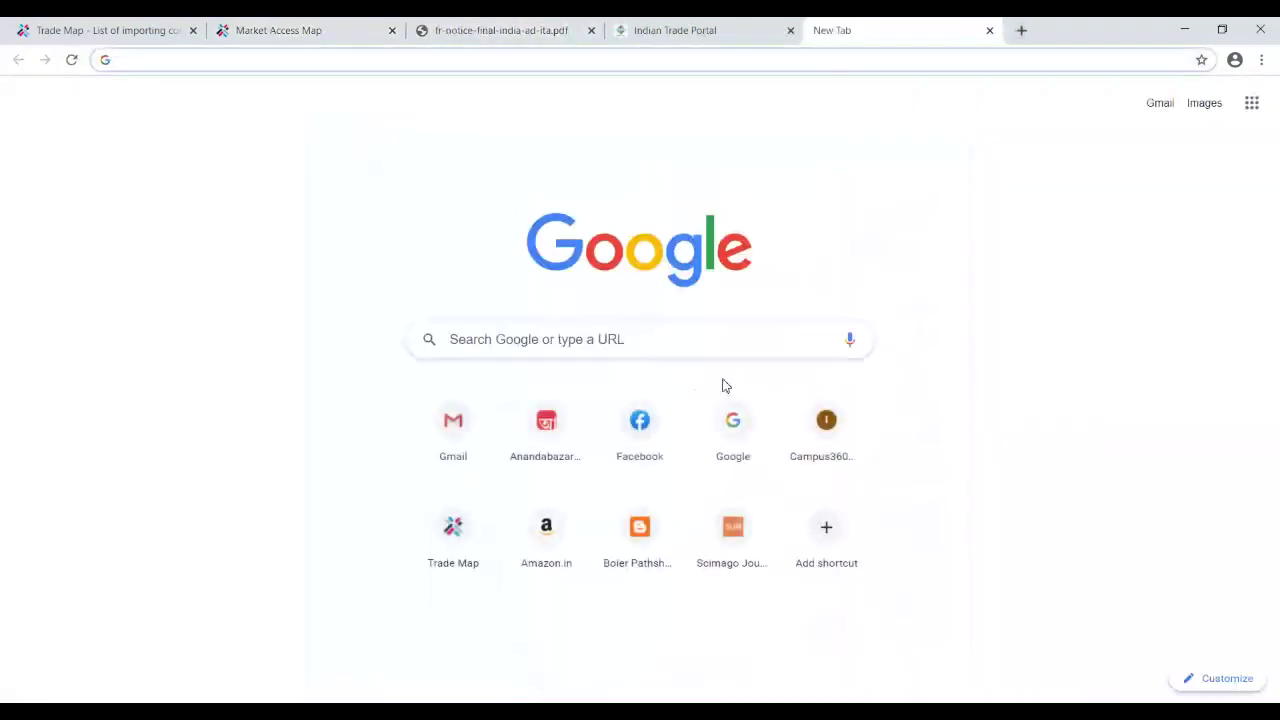
pyautogui.click(487, 343)
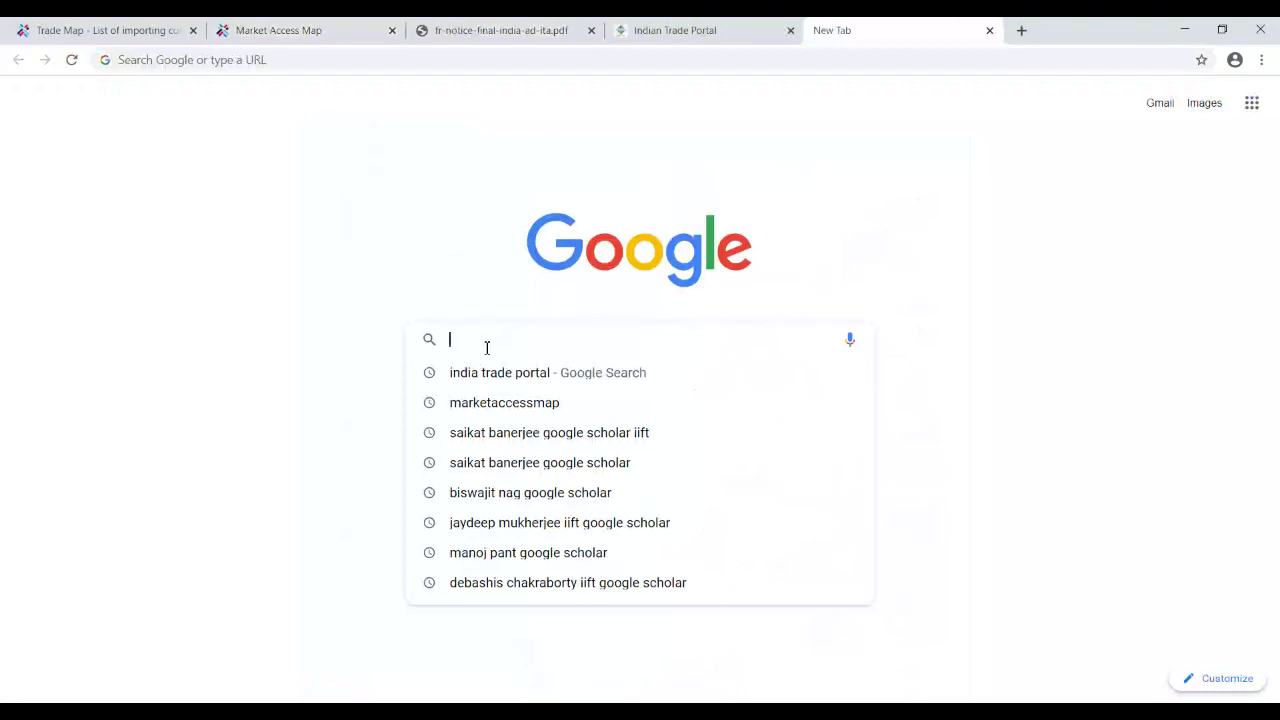
pyautogui.write('wto')
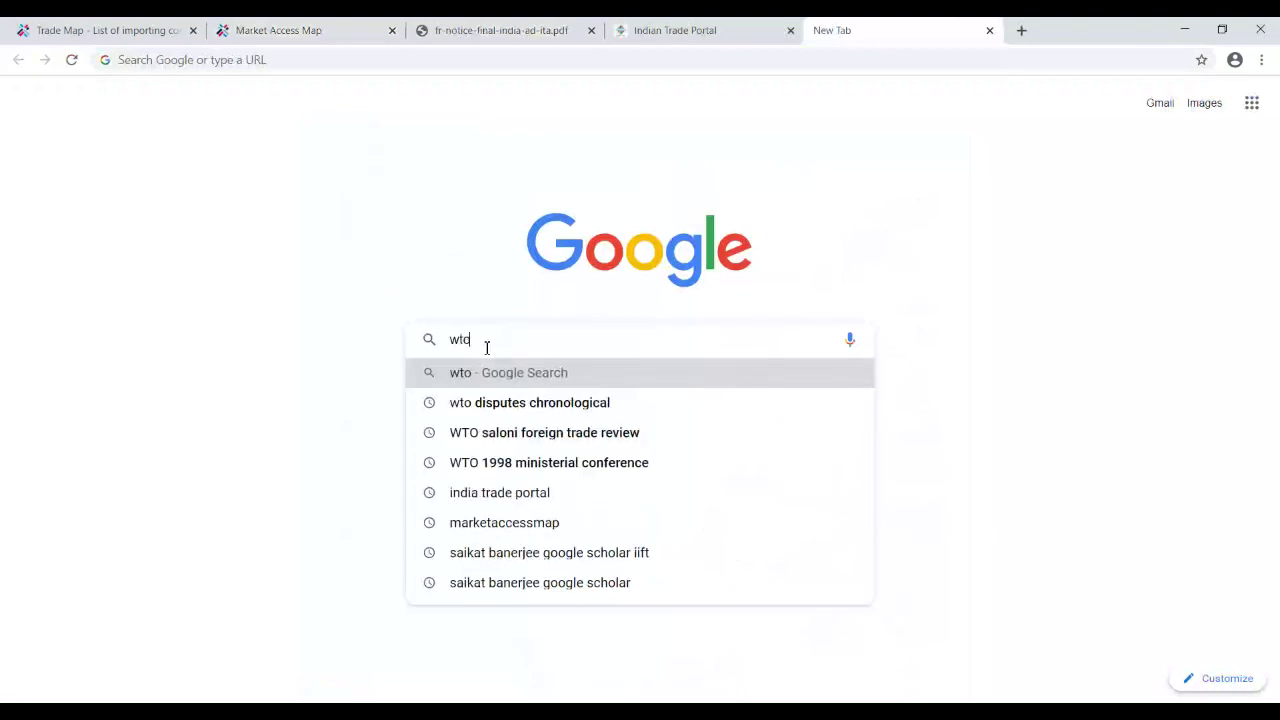
pyautogui.write(' itip')
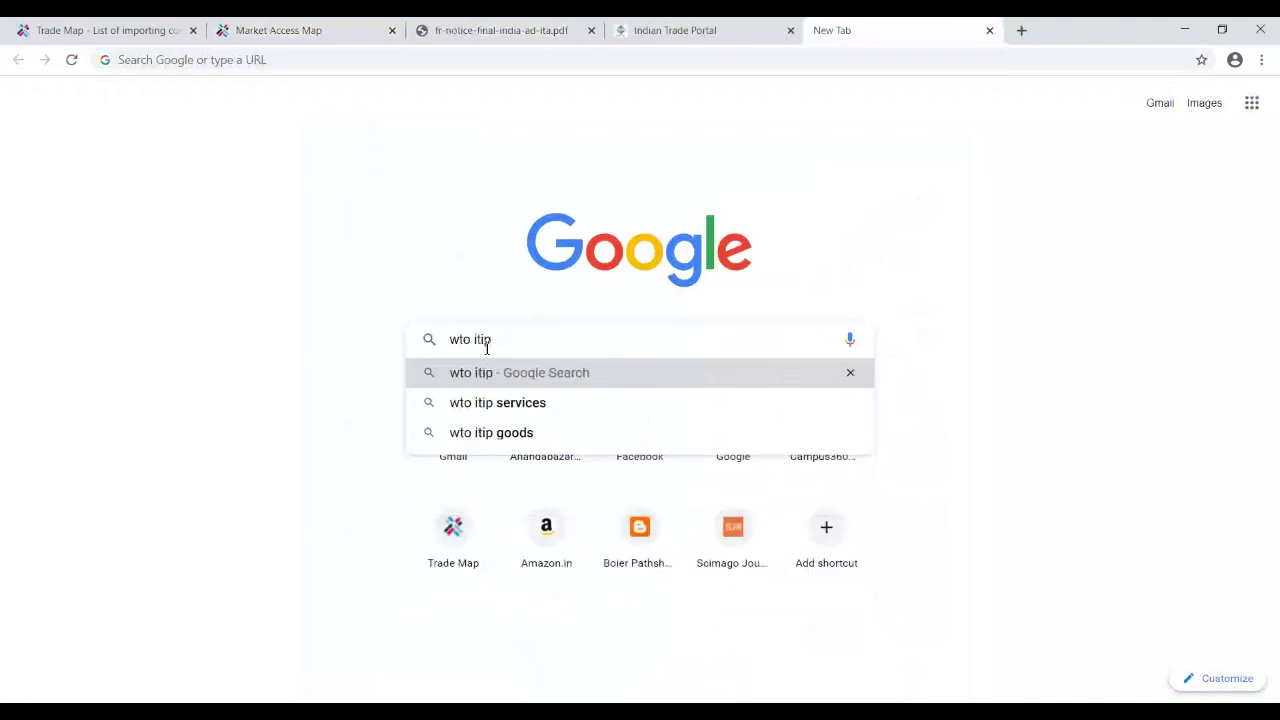
pyautogui.press('Return')
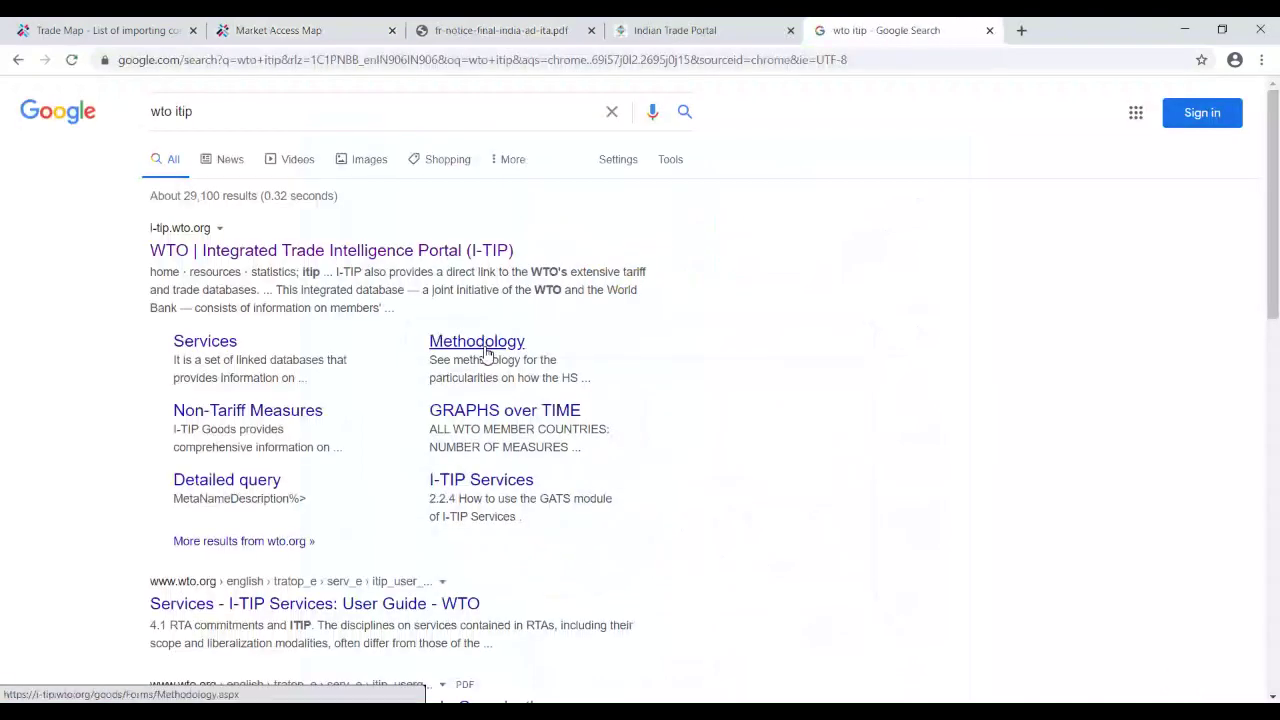
pyautogui.click(326, 255)
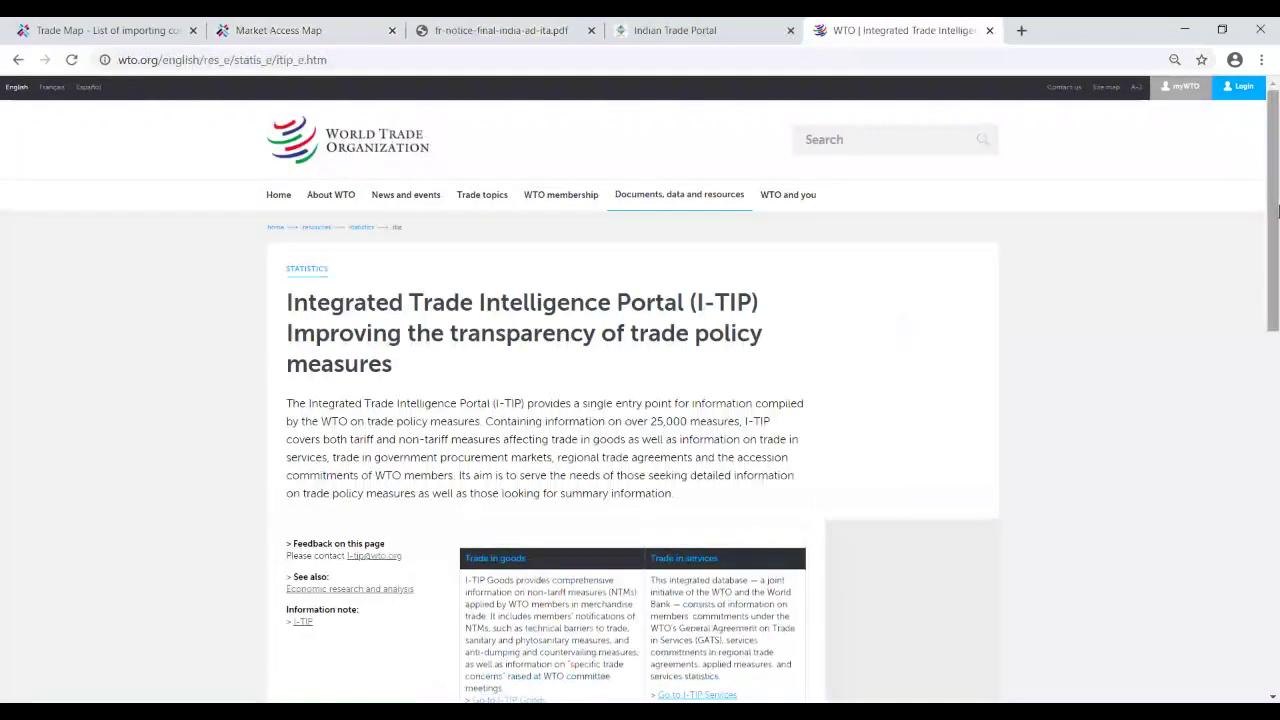
pyautogui.moveTo(1274, 214); pyautogui.dragTo(1250, 306)
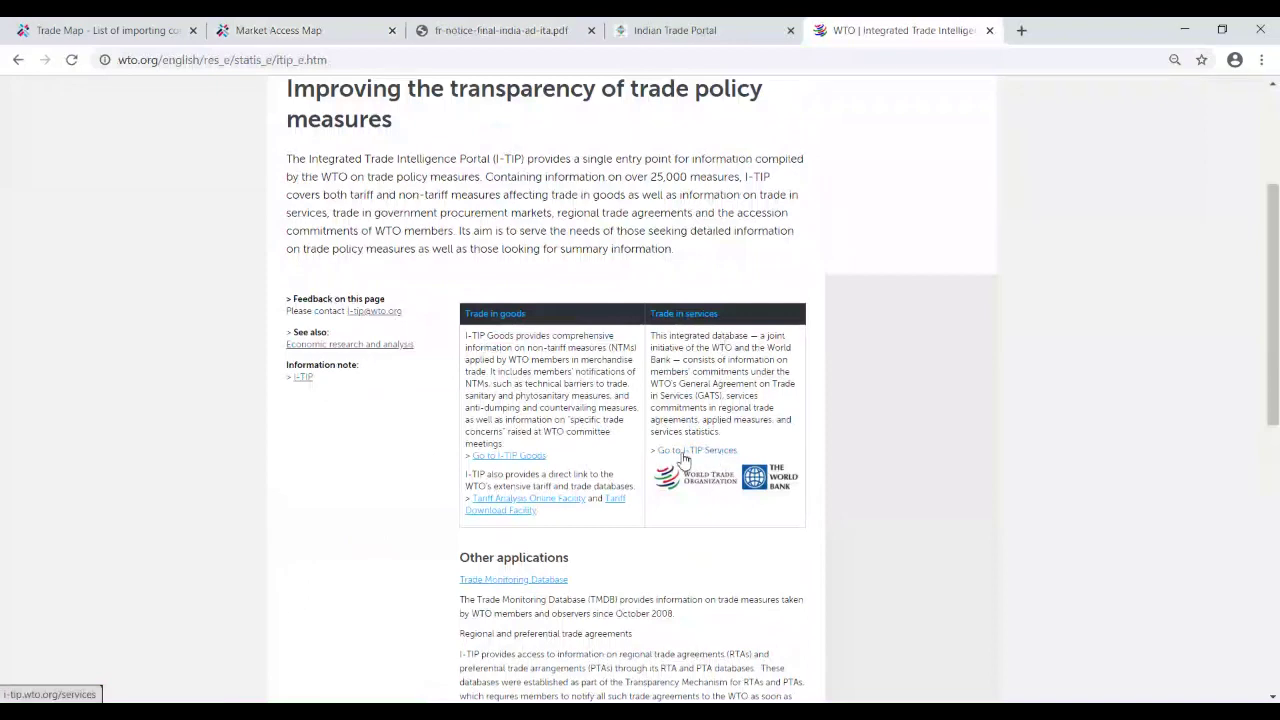
# - Open the WTO Tariff Analysis Online facility and log in with the account e-mail address and password
pyautogui.click(533, 507)
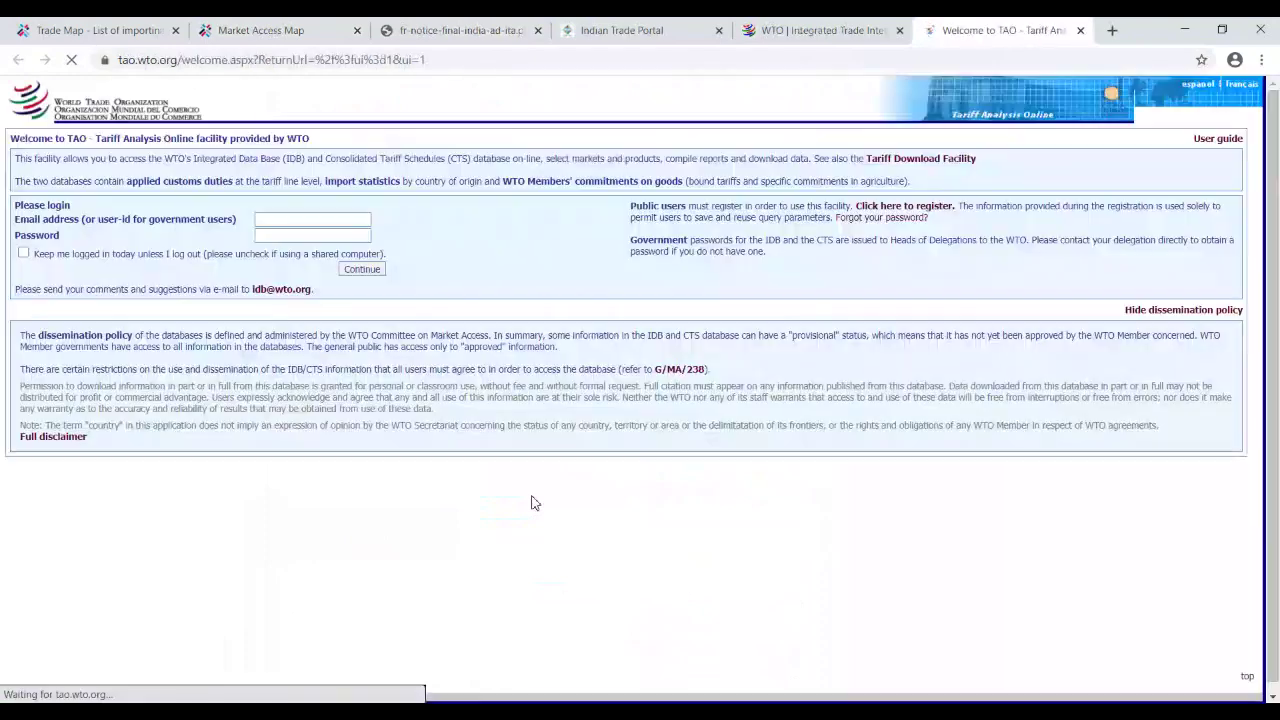
pyautogui.click(280, 222)
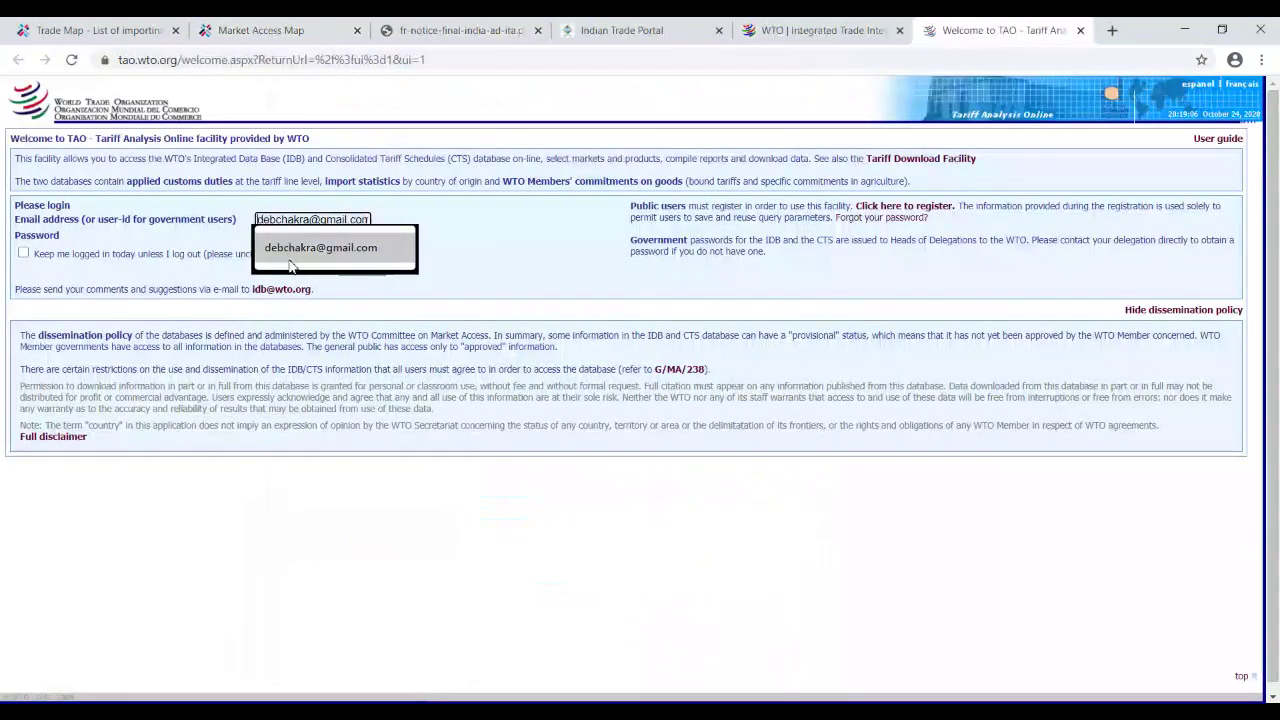
pyautogui.click(290, 262)
pyautogui.click(291, 236)
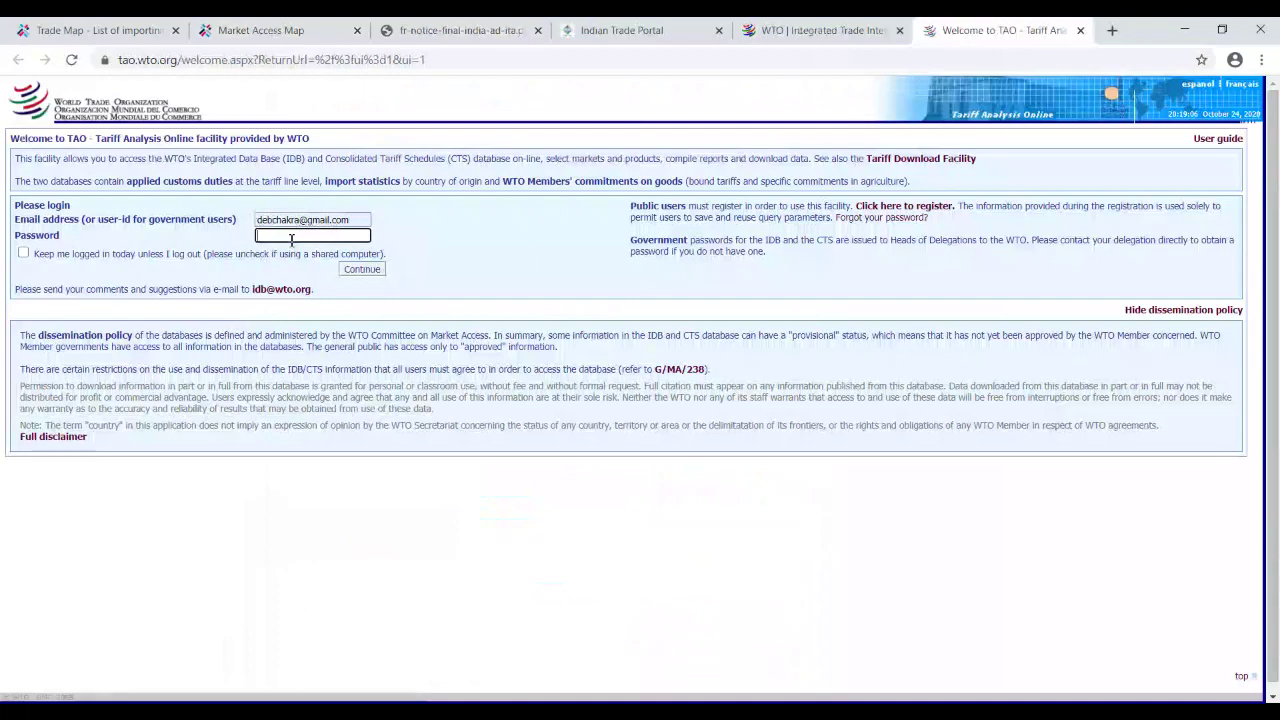
pyautogui.write('********')
pyautogui.press('Return')
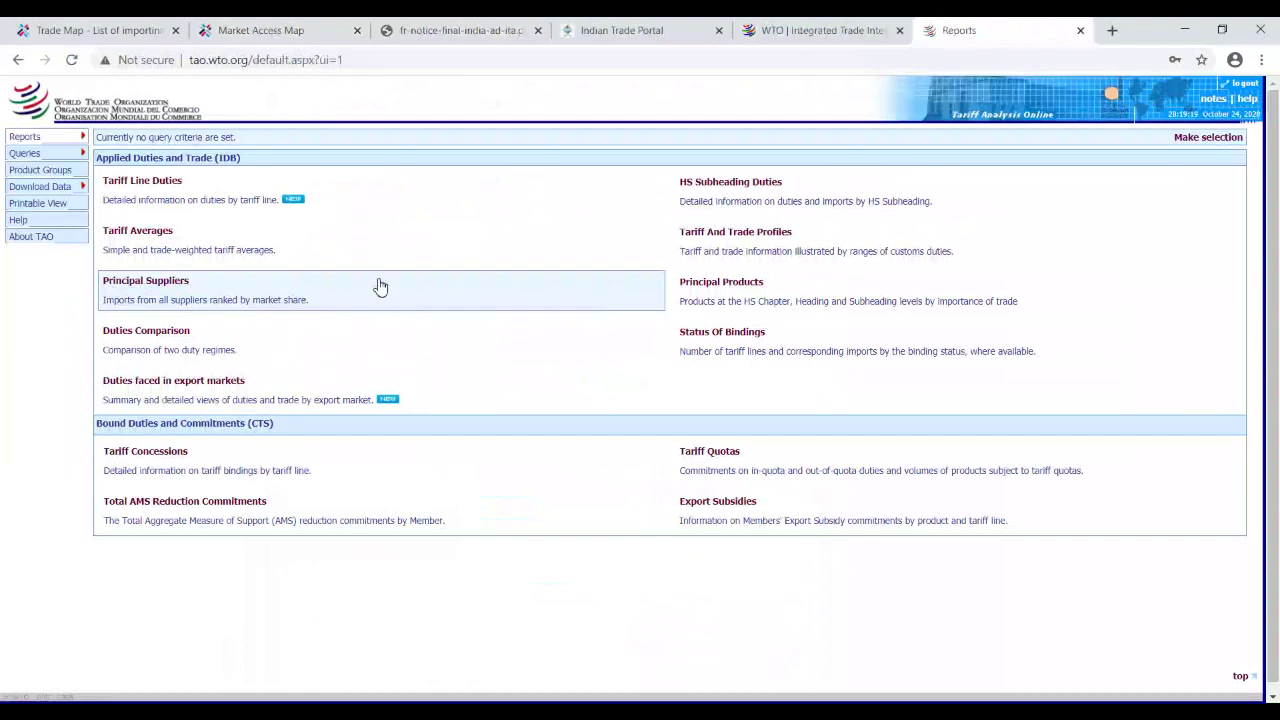
# - Open the Duties faced in export markets report with India as exporter and Australia as importer
pyautogui.click(200, 392)
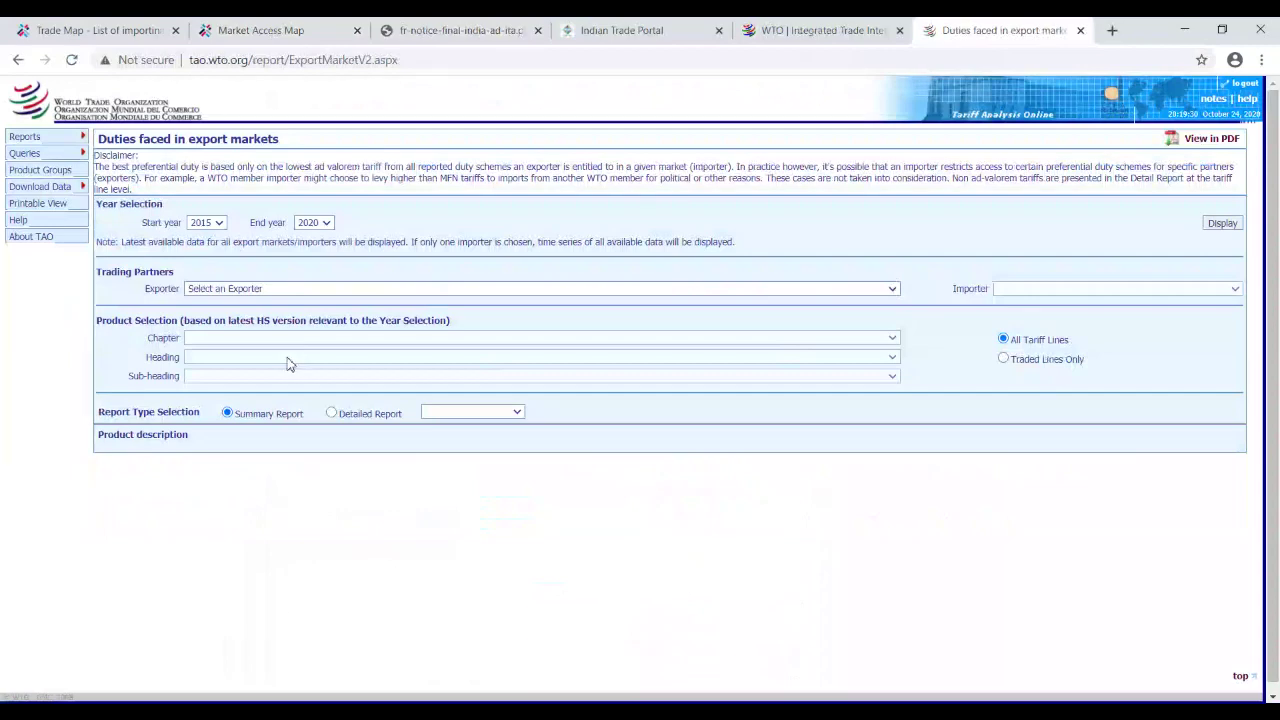
pyautogui.write('India')
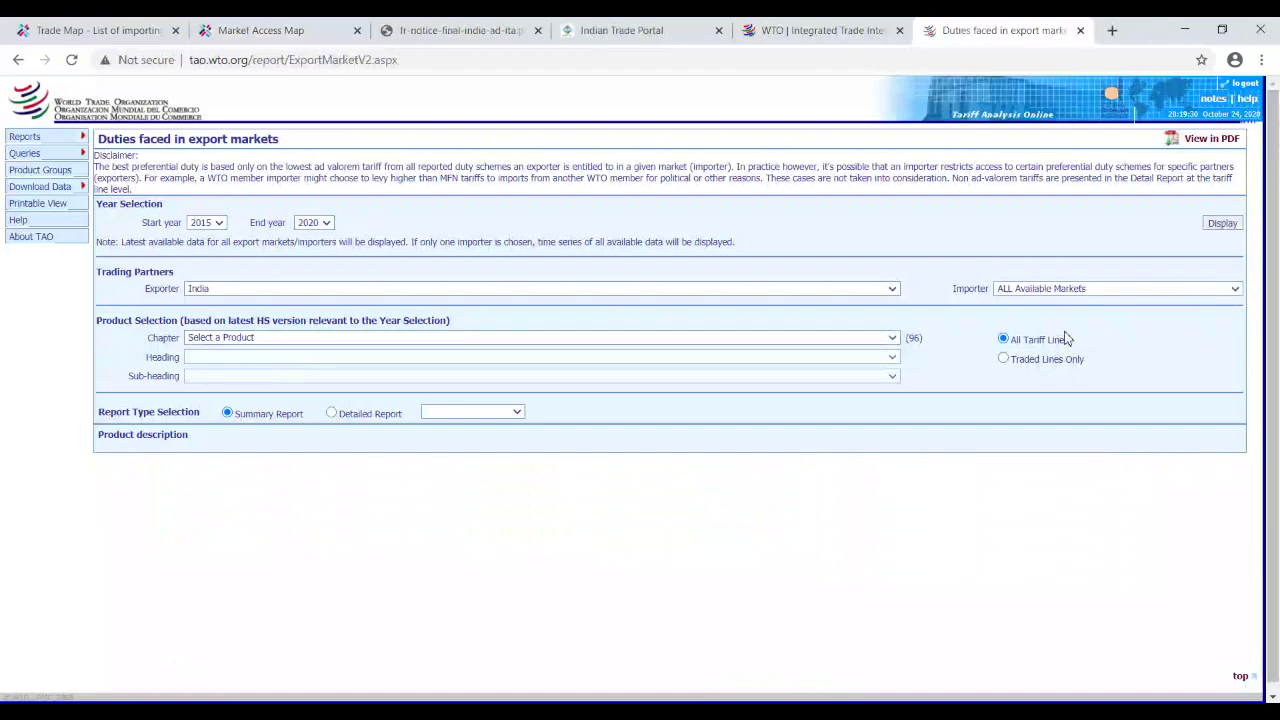
pyautogui.write('Australia')
# - Select the product as chapter 61, heading 6101 and sub-heading 610190 - Of other textile materials
pyautogui.click(614, 337)
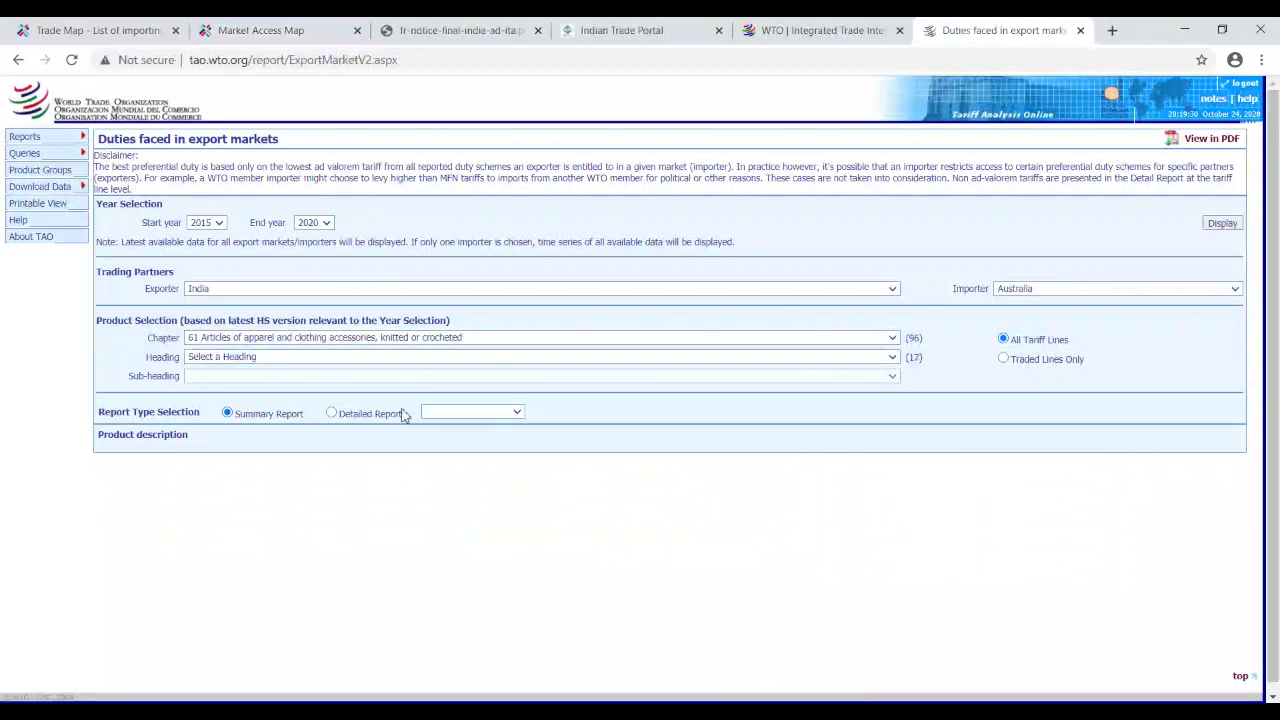
pyautogui.press('Down')
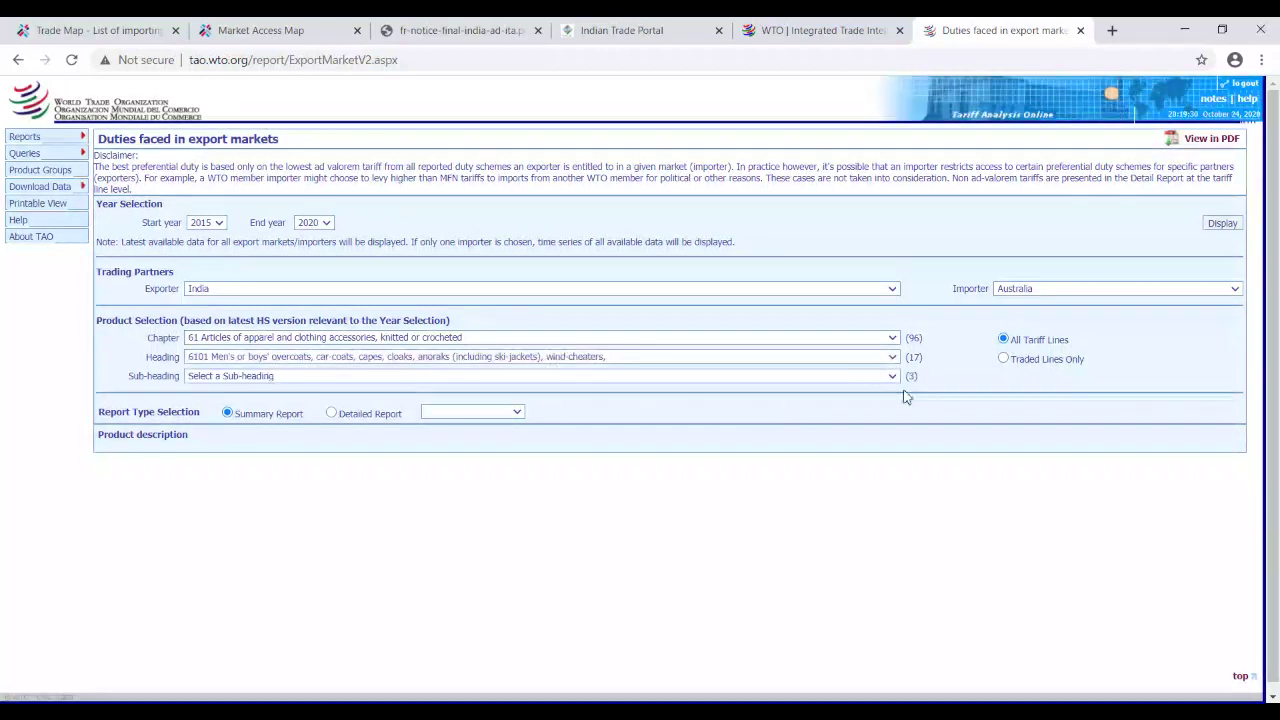
pyautogui.click(893, 376)
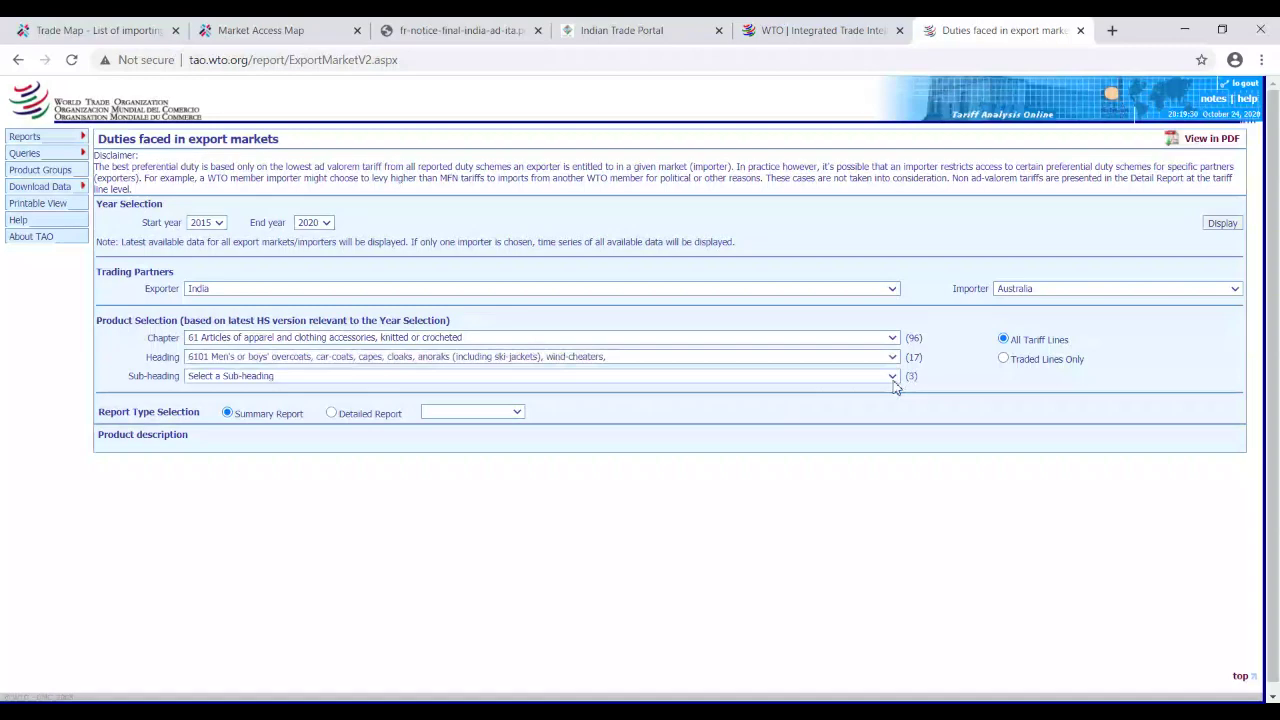
pyautogui.click(261, 430)
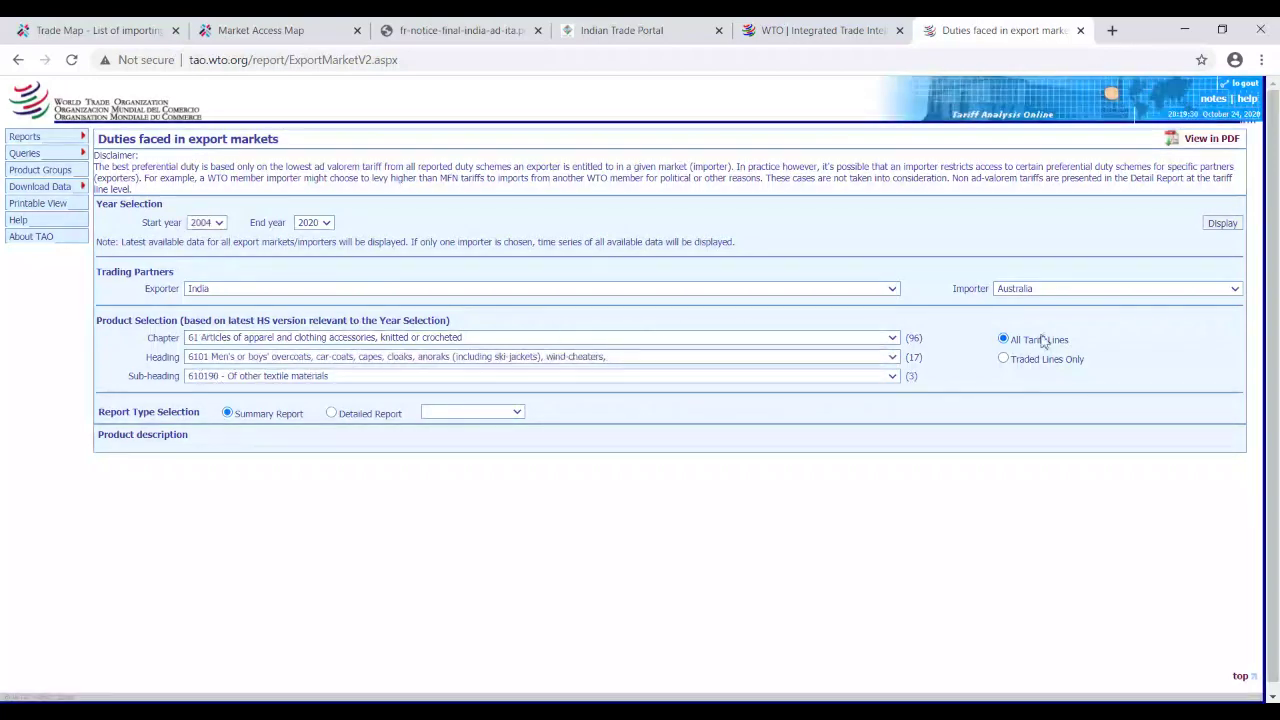
# - Display the summary report for 2004 to 2020 and review Australia's yearly import values and duties
pyautogui.click(1222, 223)
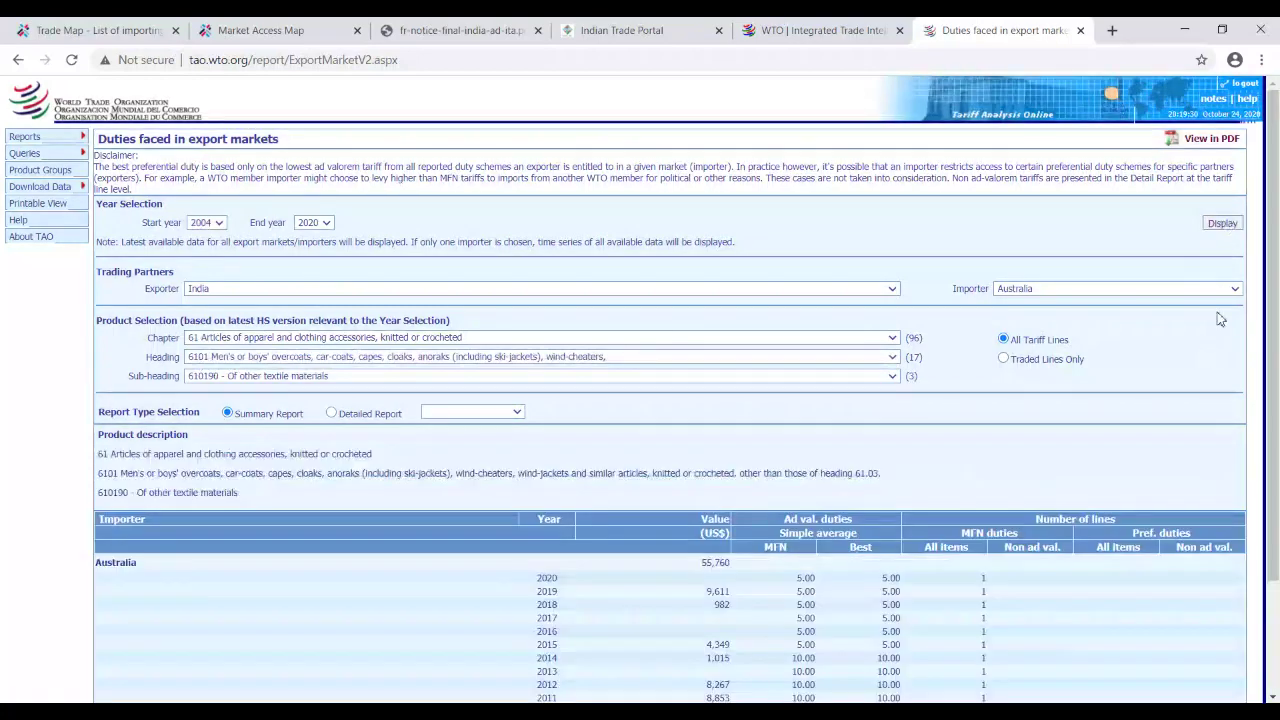
pyautogui.moveTo(1273, 308); pyautogui.dragTo(1276, 436)
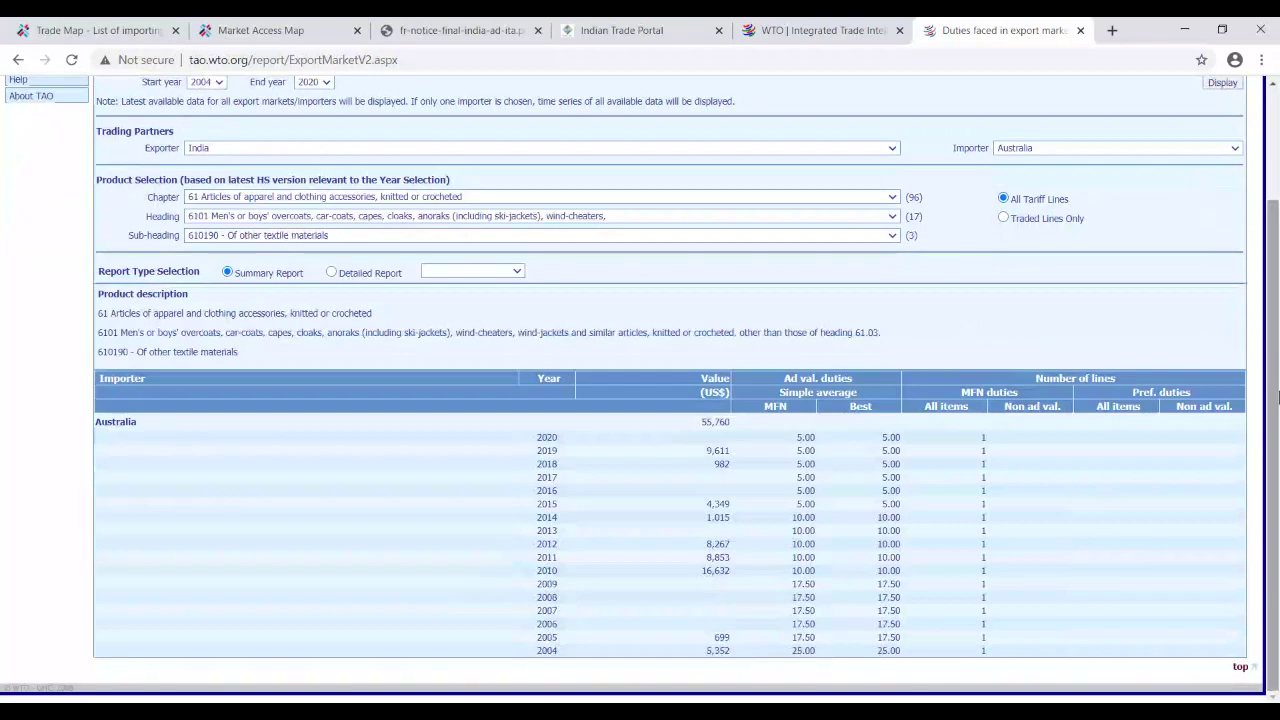
pyautogui.scroll(3, 1278, 398)
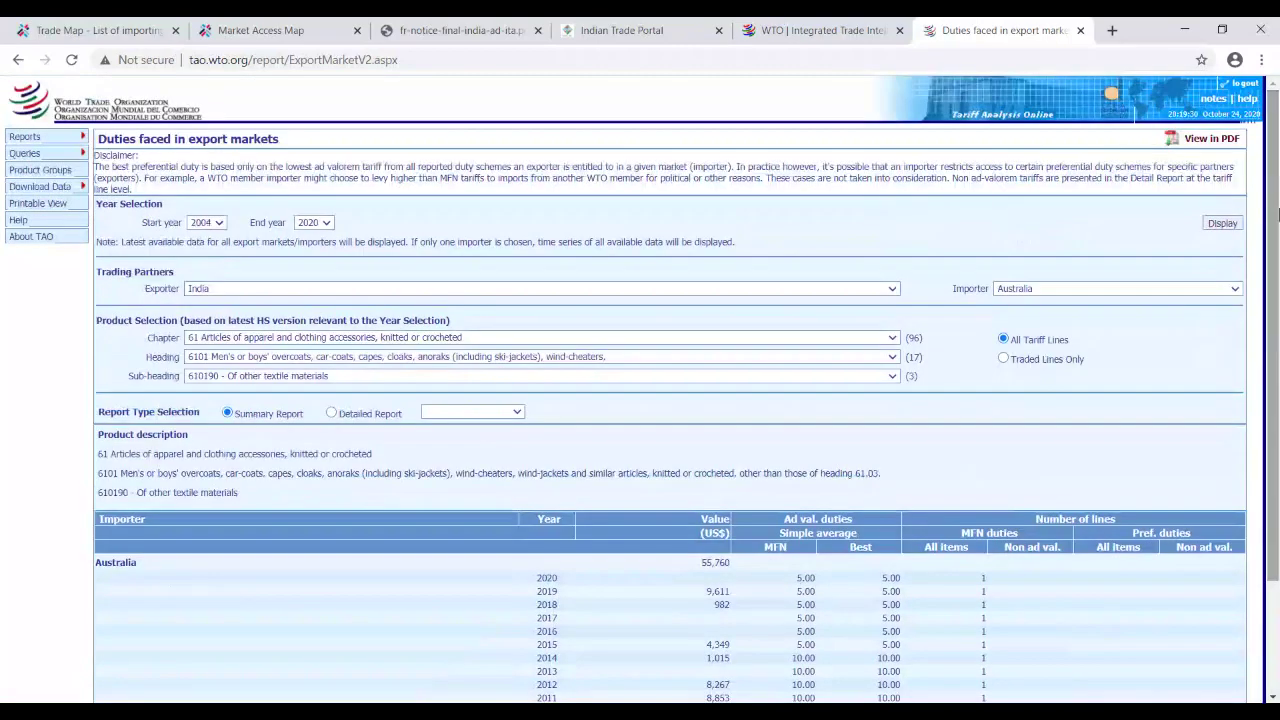
pyautogui.doubleClick(444, 62)
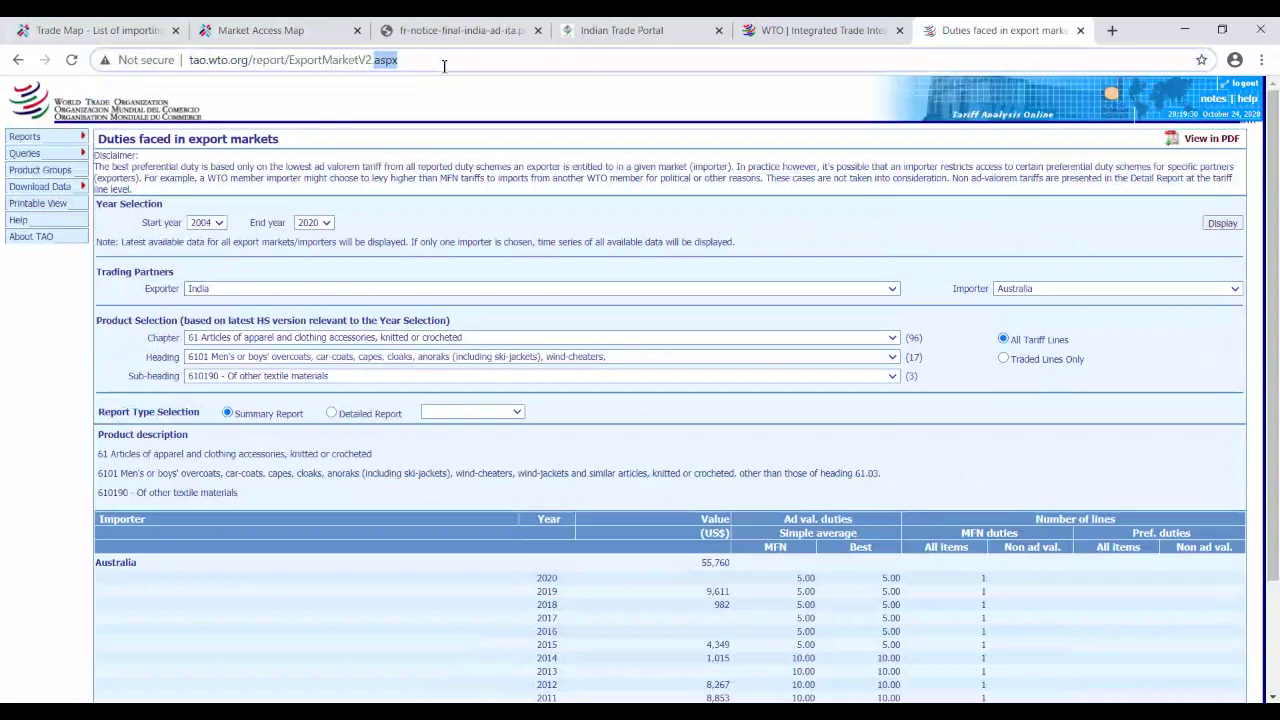
pyautogui.press('BackSpace')
pyautogui.press('BackSpace')
pyautogui.press('BackSpace')
pyautogui.press('BackSpace')
pyautogui.press('BackSpace')
pyautogui.press('BackSpace')
pyautogui.press('BackSpace')
pyautogui.press('BackSpace')
pyautogui.press('BackSpace')
pyautogui.press('BackSpace')
pyautogui.press('BackSpace')
pyautogui.press('BackSpace')
pyautogui.press('BackSpace')
pyautogui.press('BackSpace')
pyautogui.press('BackSpace')
pyautogui.press('BackSpace')
pyautogui.press('BackSpace')
pyautogui.press('BackSpace')
pyautogui.press('BackSpace')
pyautogui.press('BackSpace')
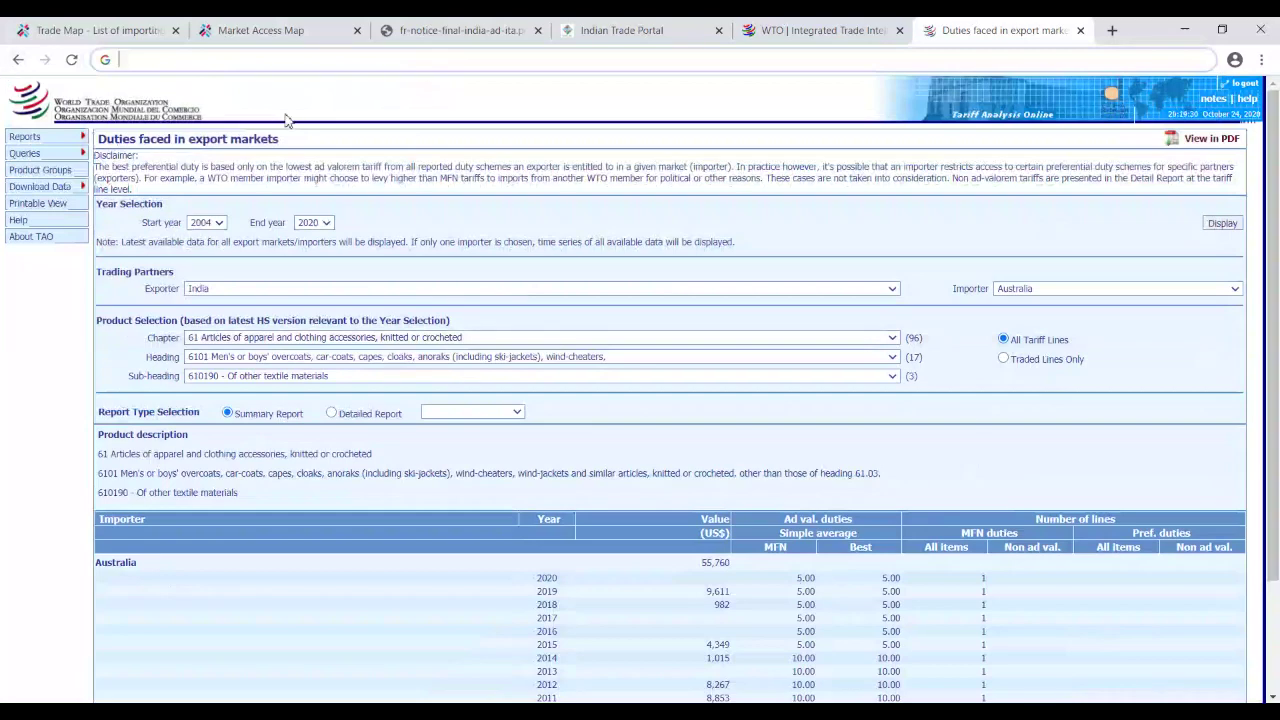
pyautogui.write('t')
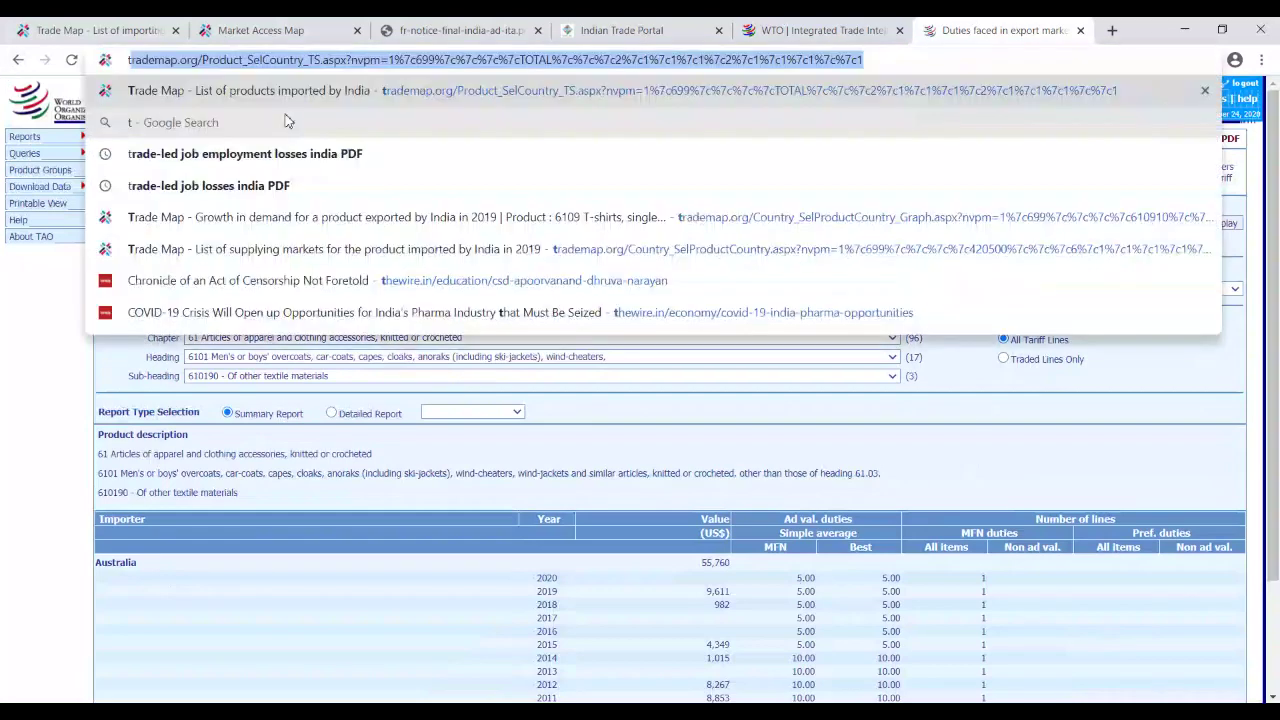
# - Return to the reports overview, open the Tariff Quotas report and show Australia's quotas for all products
pyautogui.click(18, 60)
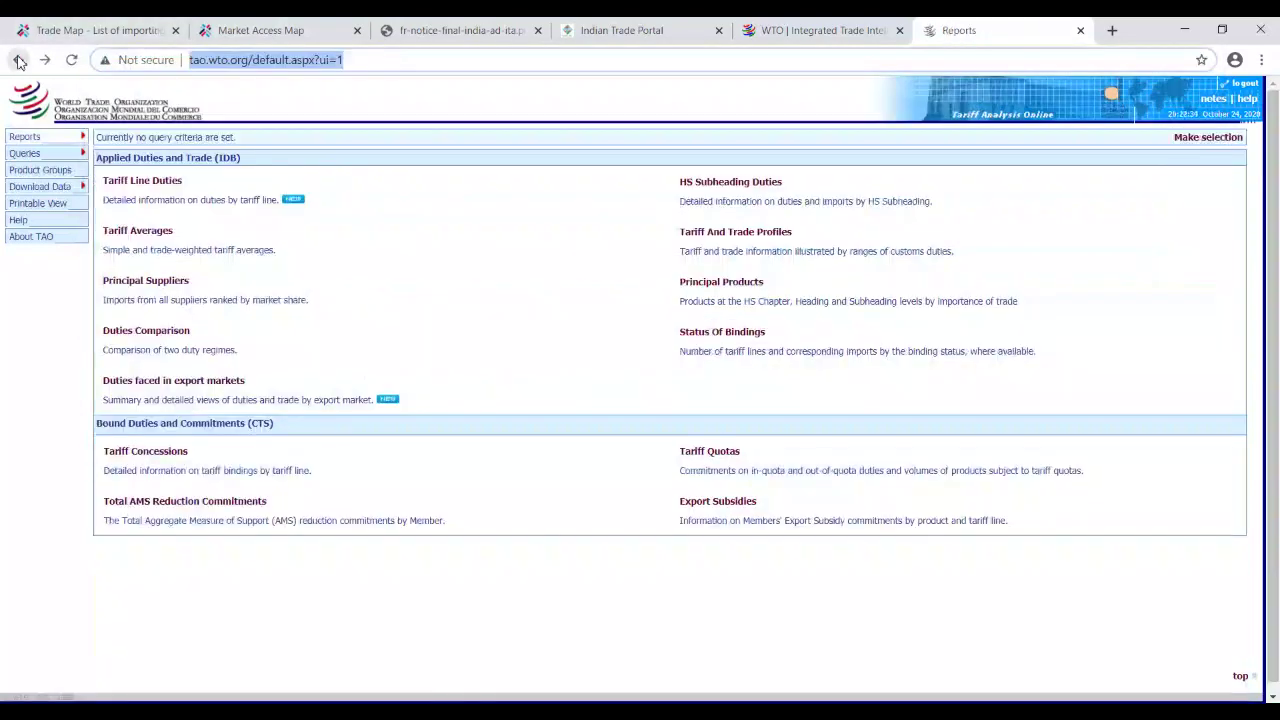
pyautogui.click(765, 471)
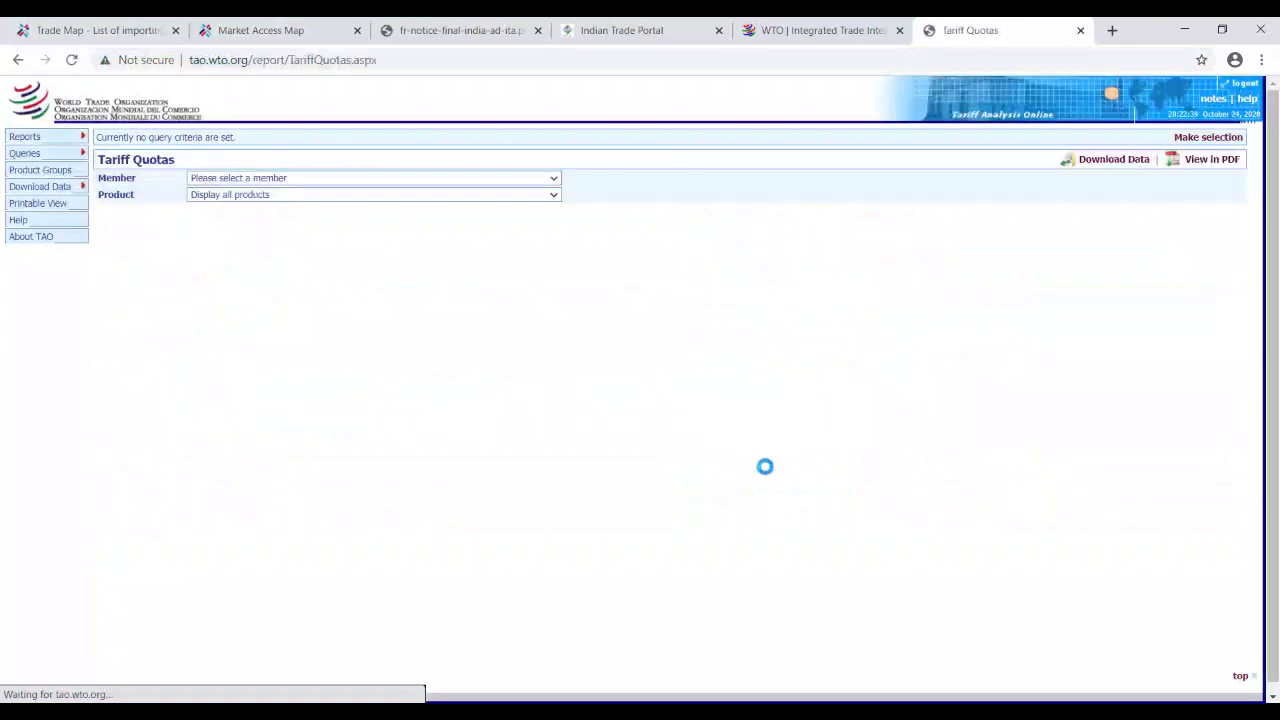
pyautogui.click(554, 182)
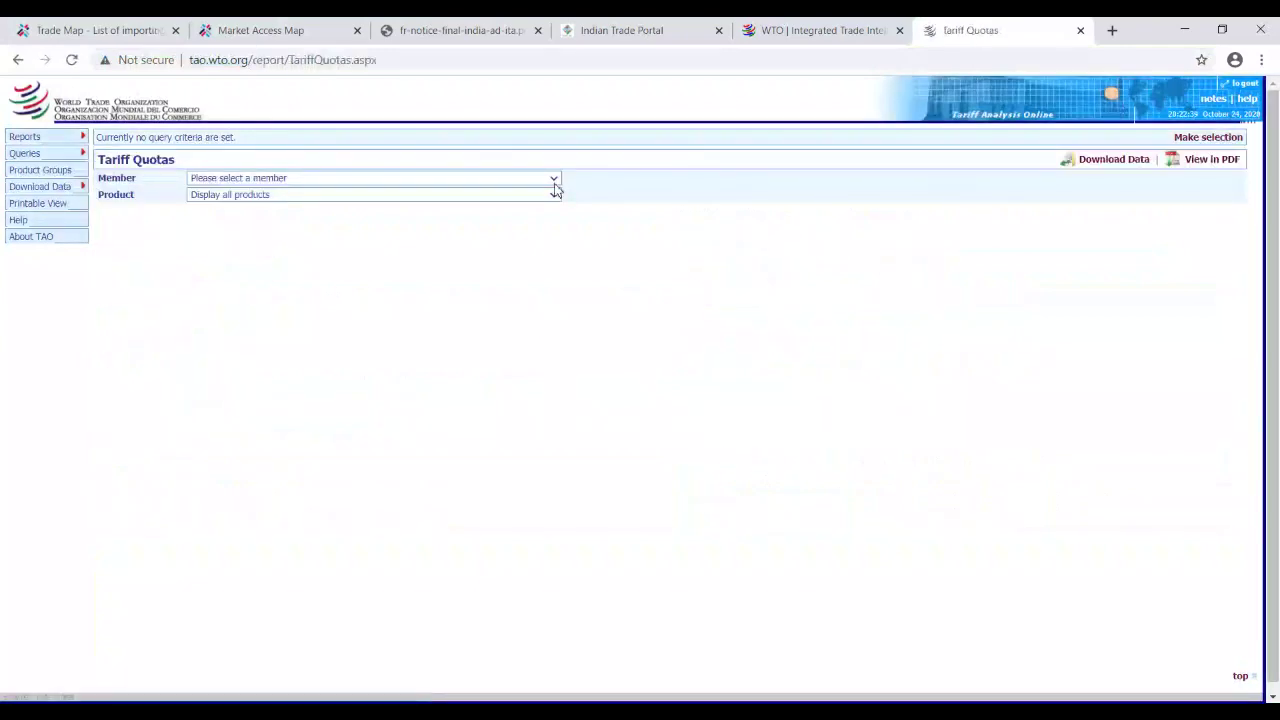
pyautogui.click(334, 209)
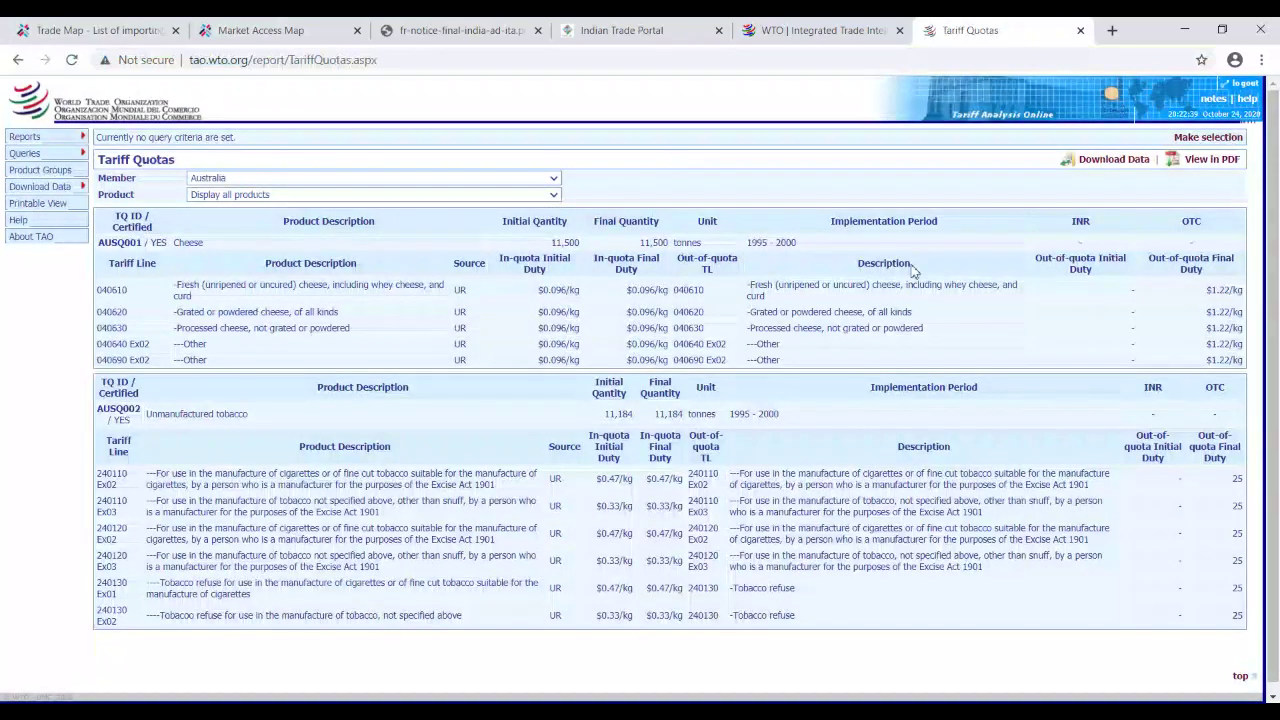
pyautogui.scroll(-1, 1276, 236)
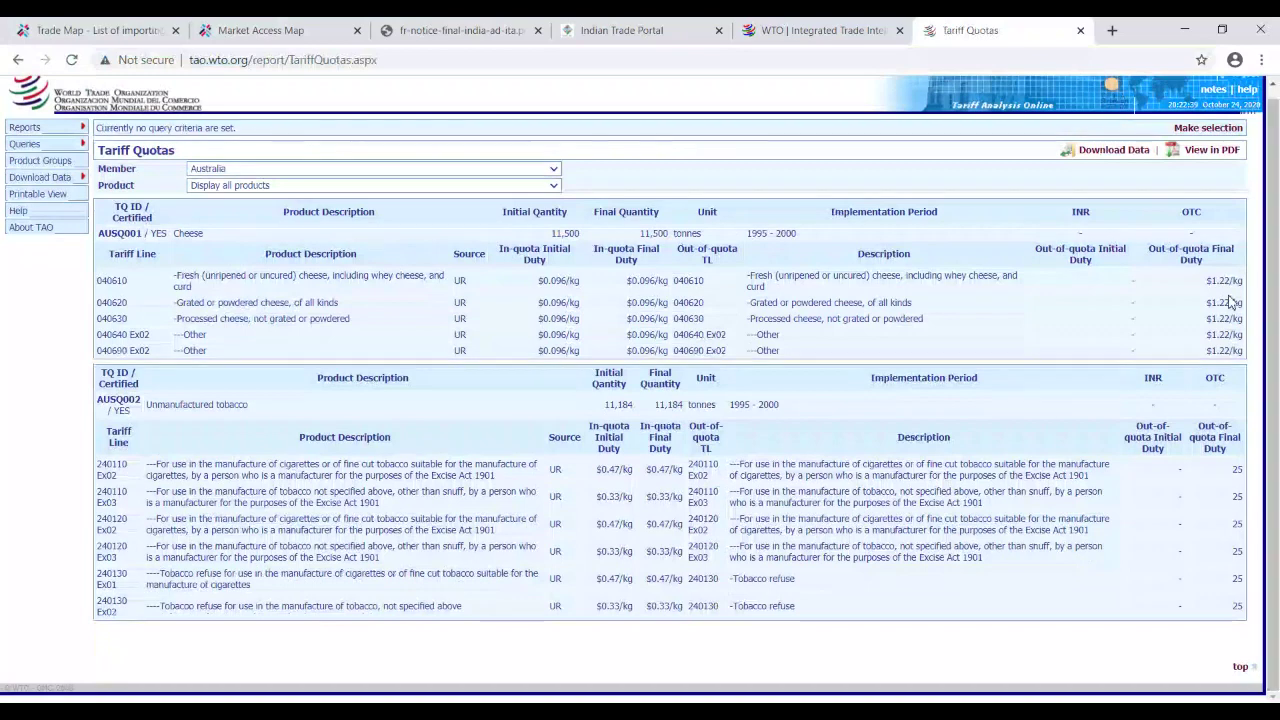